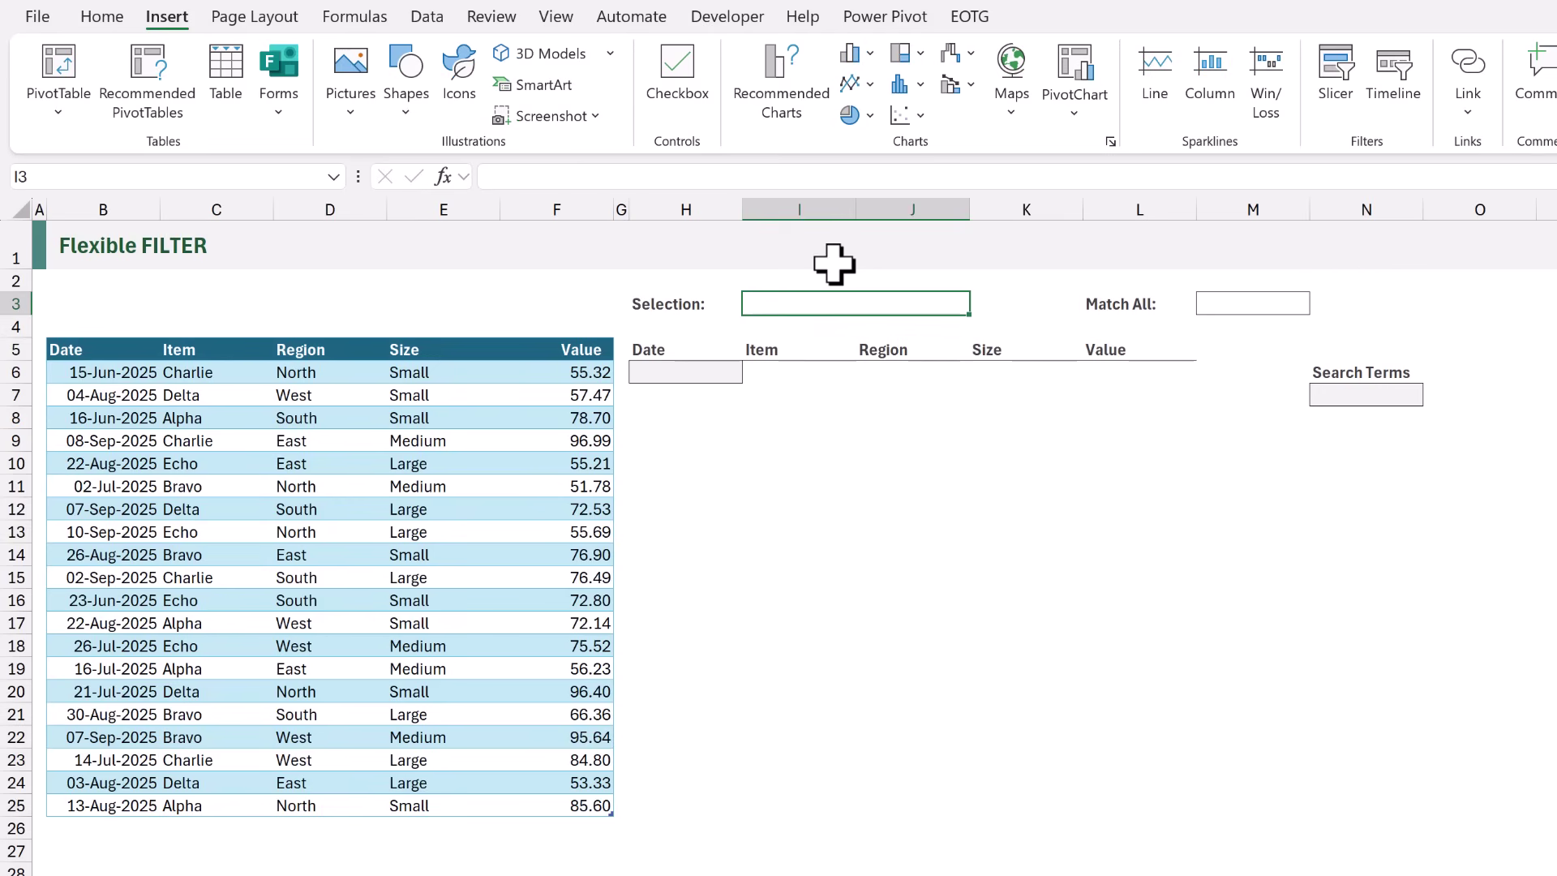
# Enter the search terms 'Alpha Aug' in the Selection cell I3.
pyautogui.write('Alph')
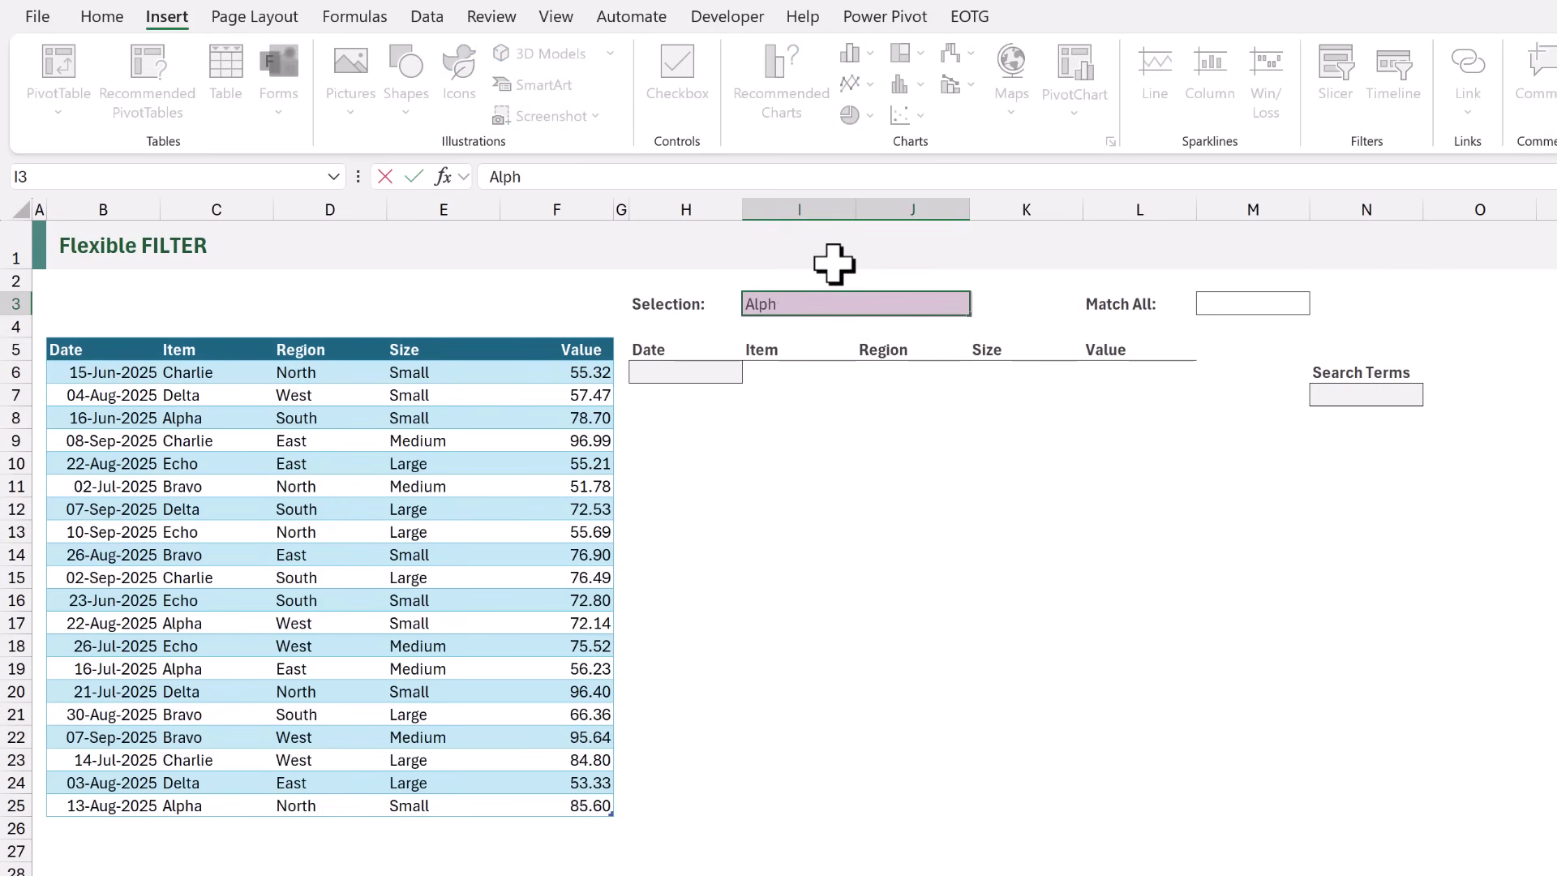
pyautogui.write('a Aug')
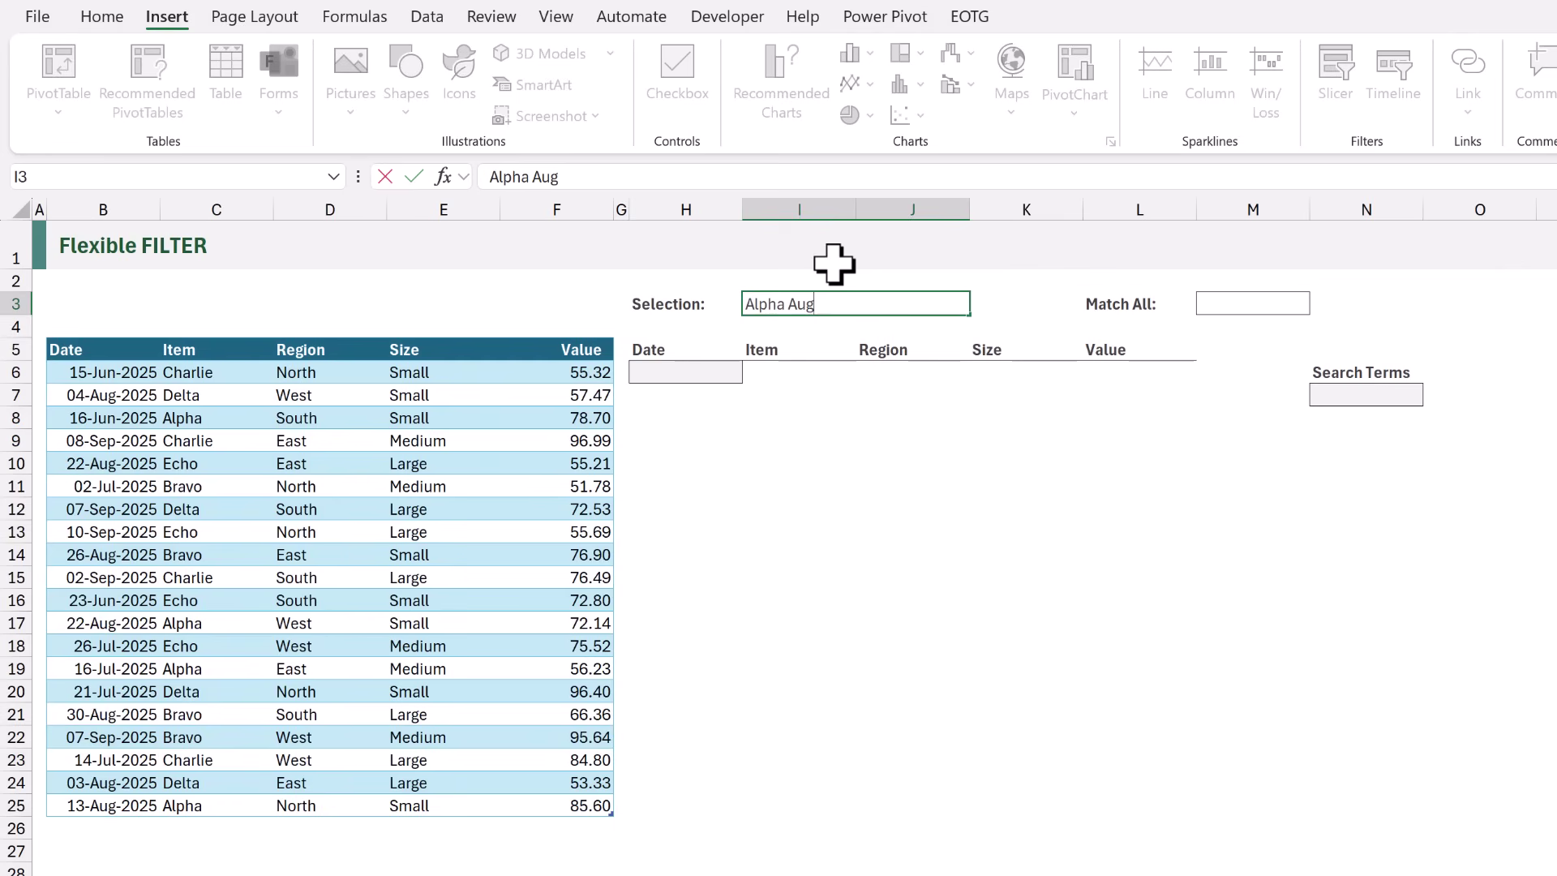
pyautogui.hotkey('ctrl', 'Return')
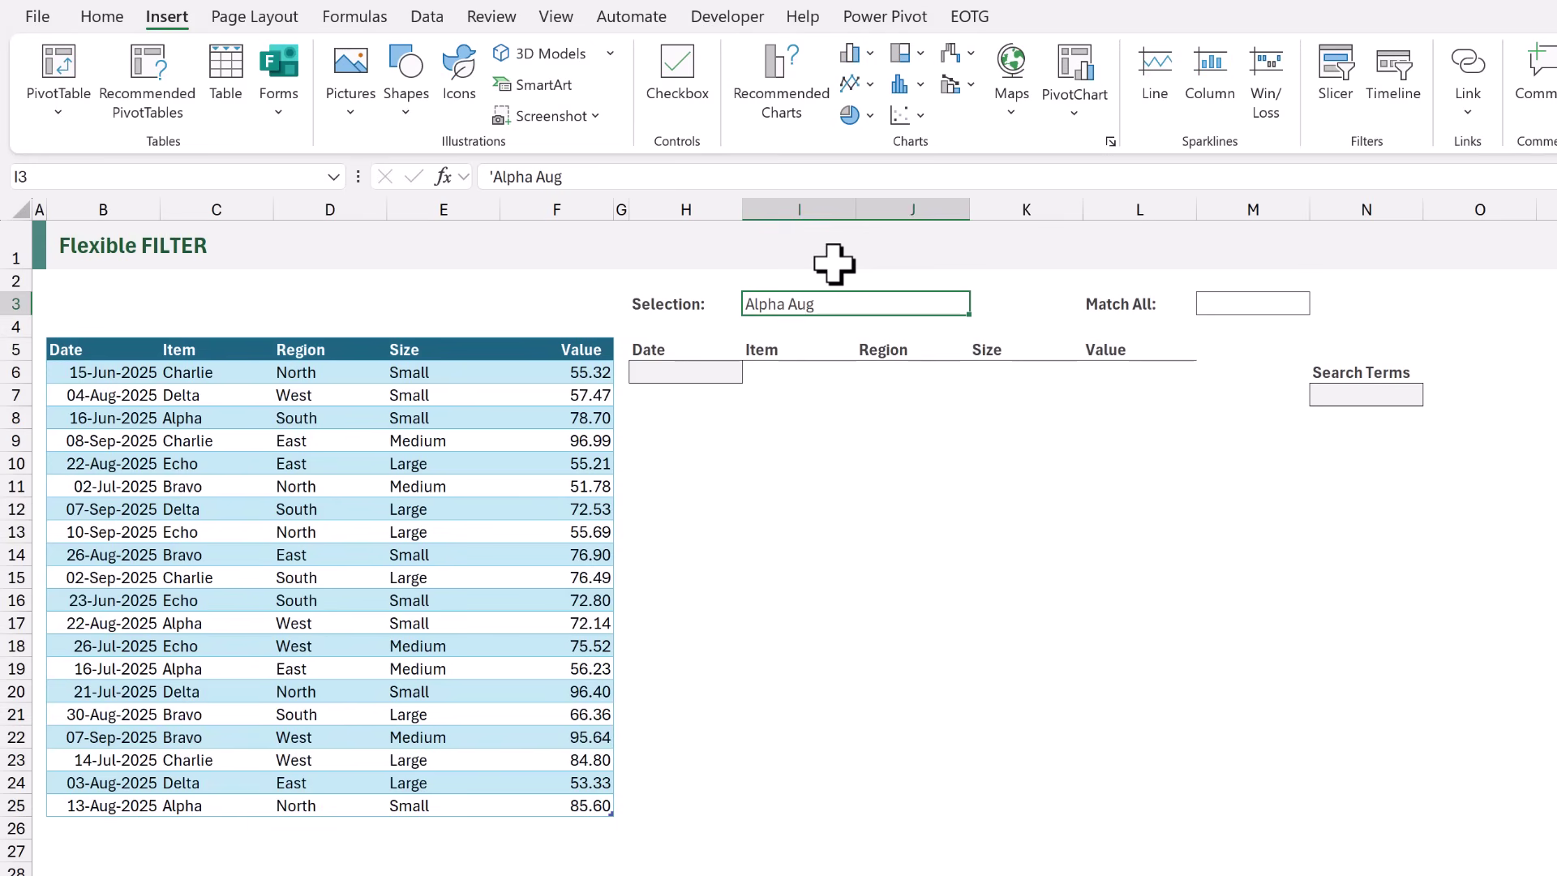
# Insert a checkbox in M3 and toggle it TRUE/FALSE twice, leaving it unticked.
pyautogui.click(1223, 303)
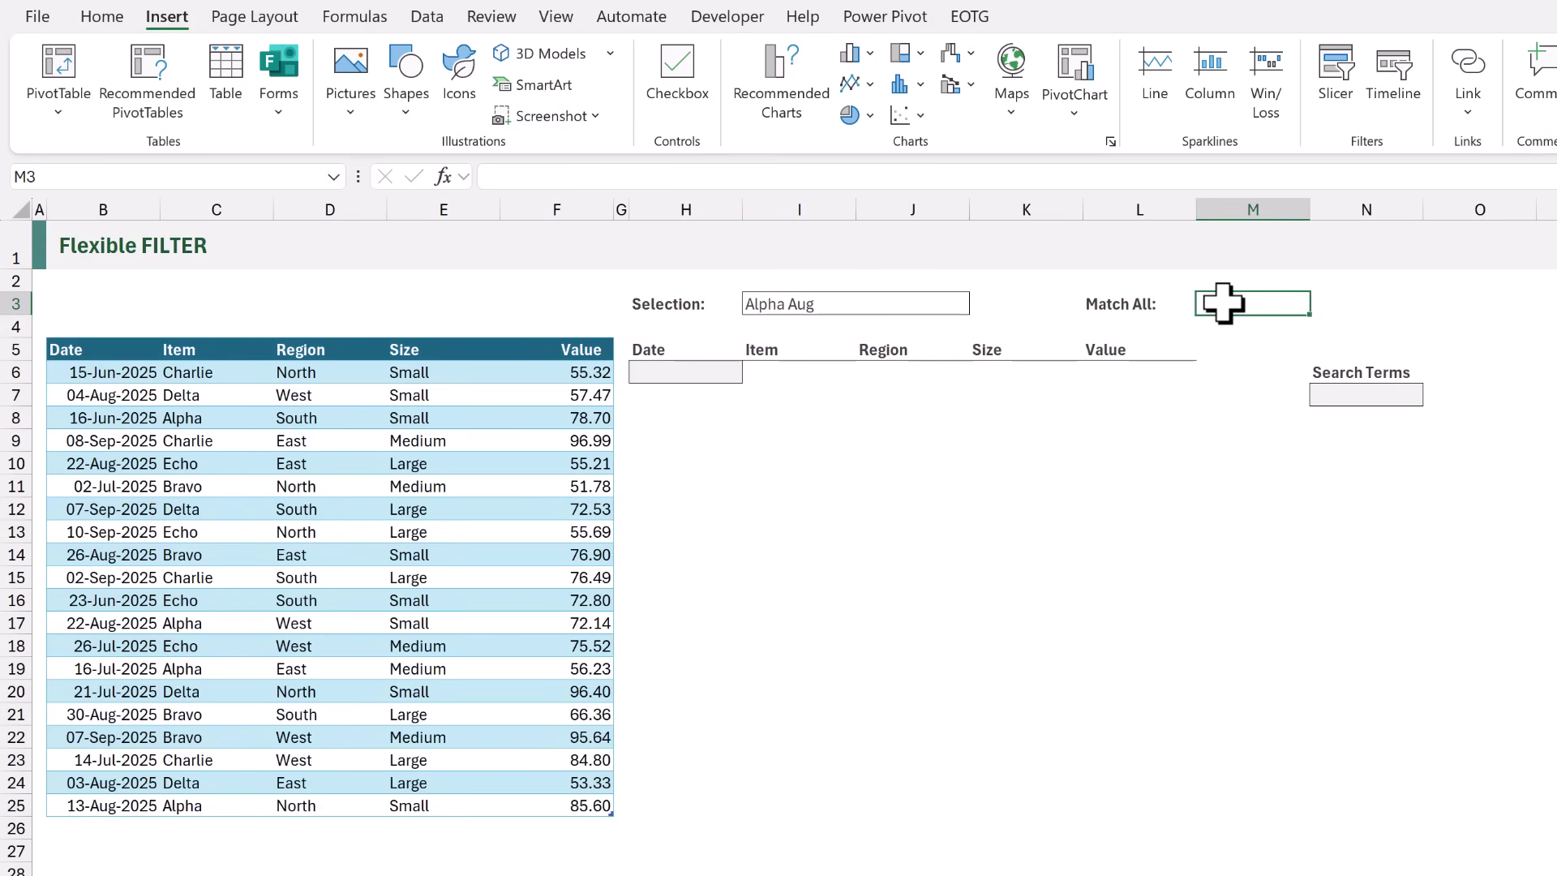
pyautogui.click(685, 65)
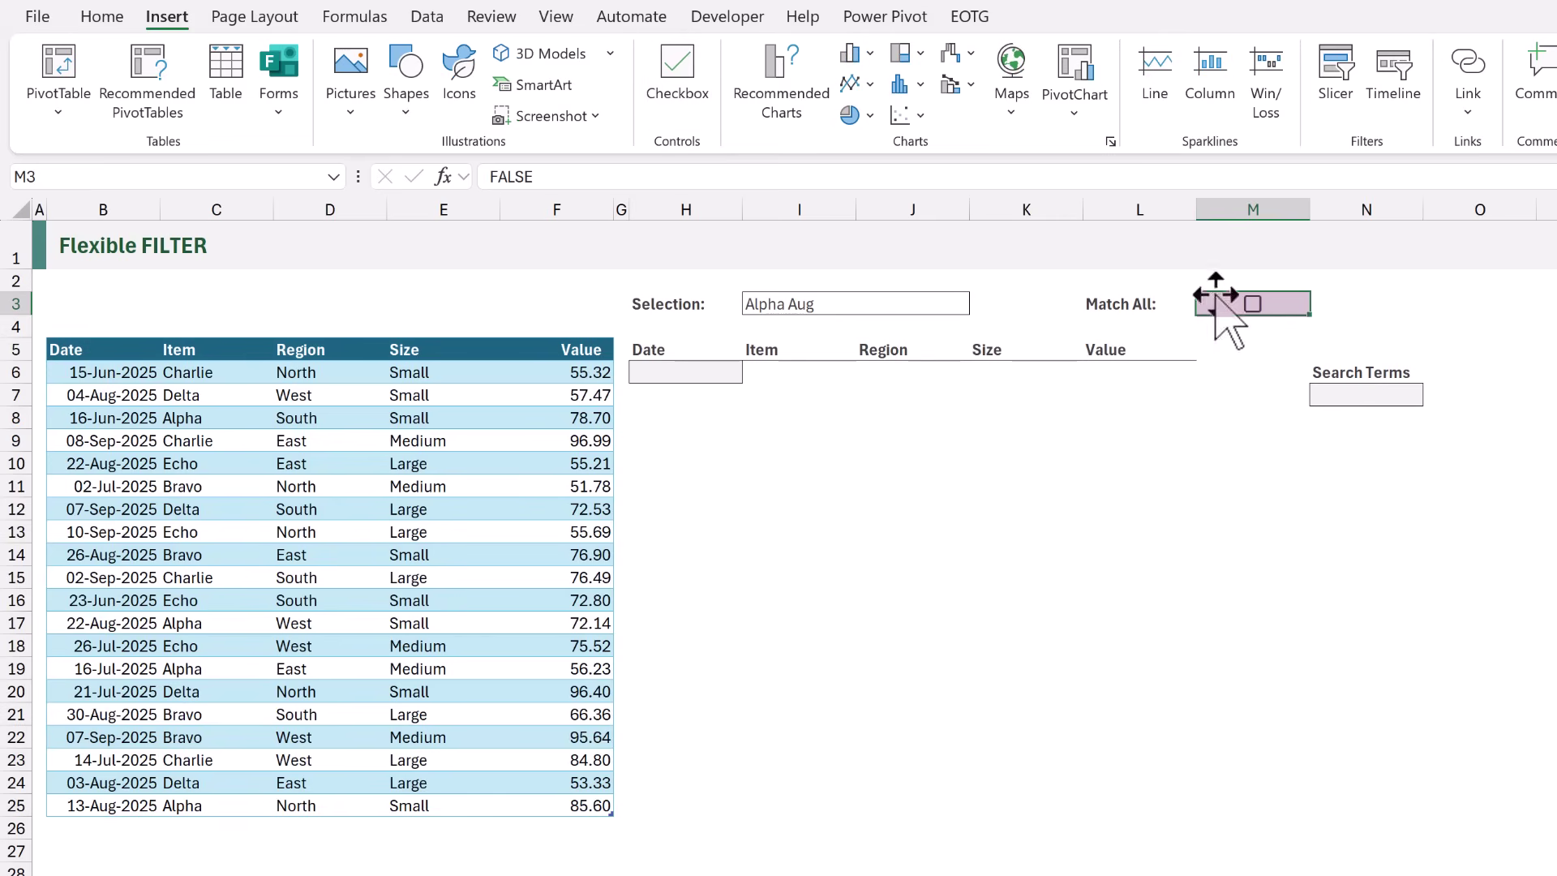
pyautogui.click(1255, 306)
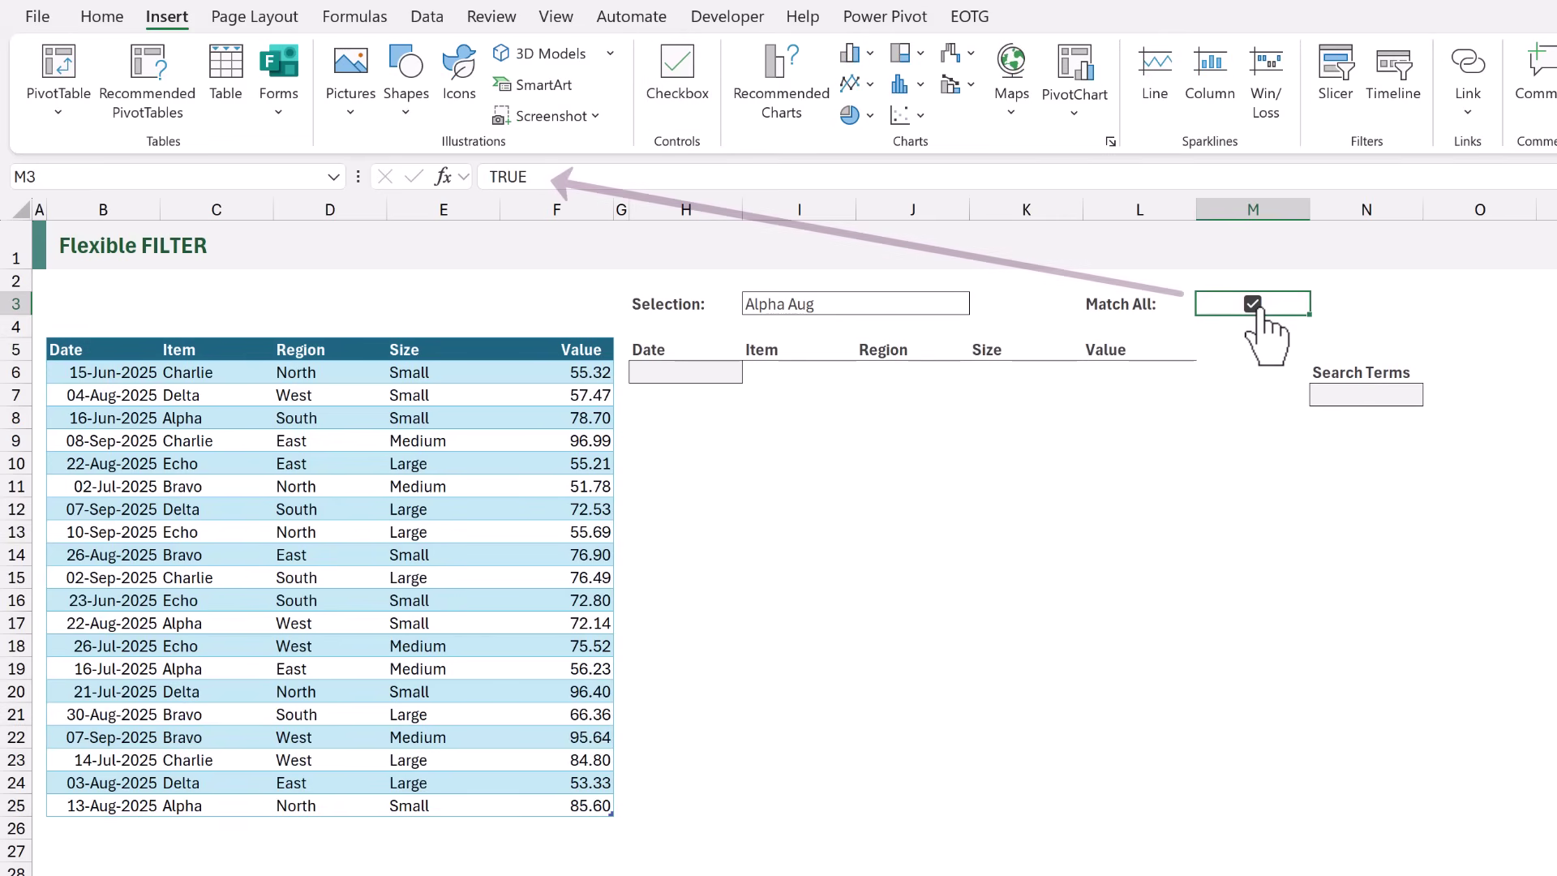
pyautogui.click(1258, 308)
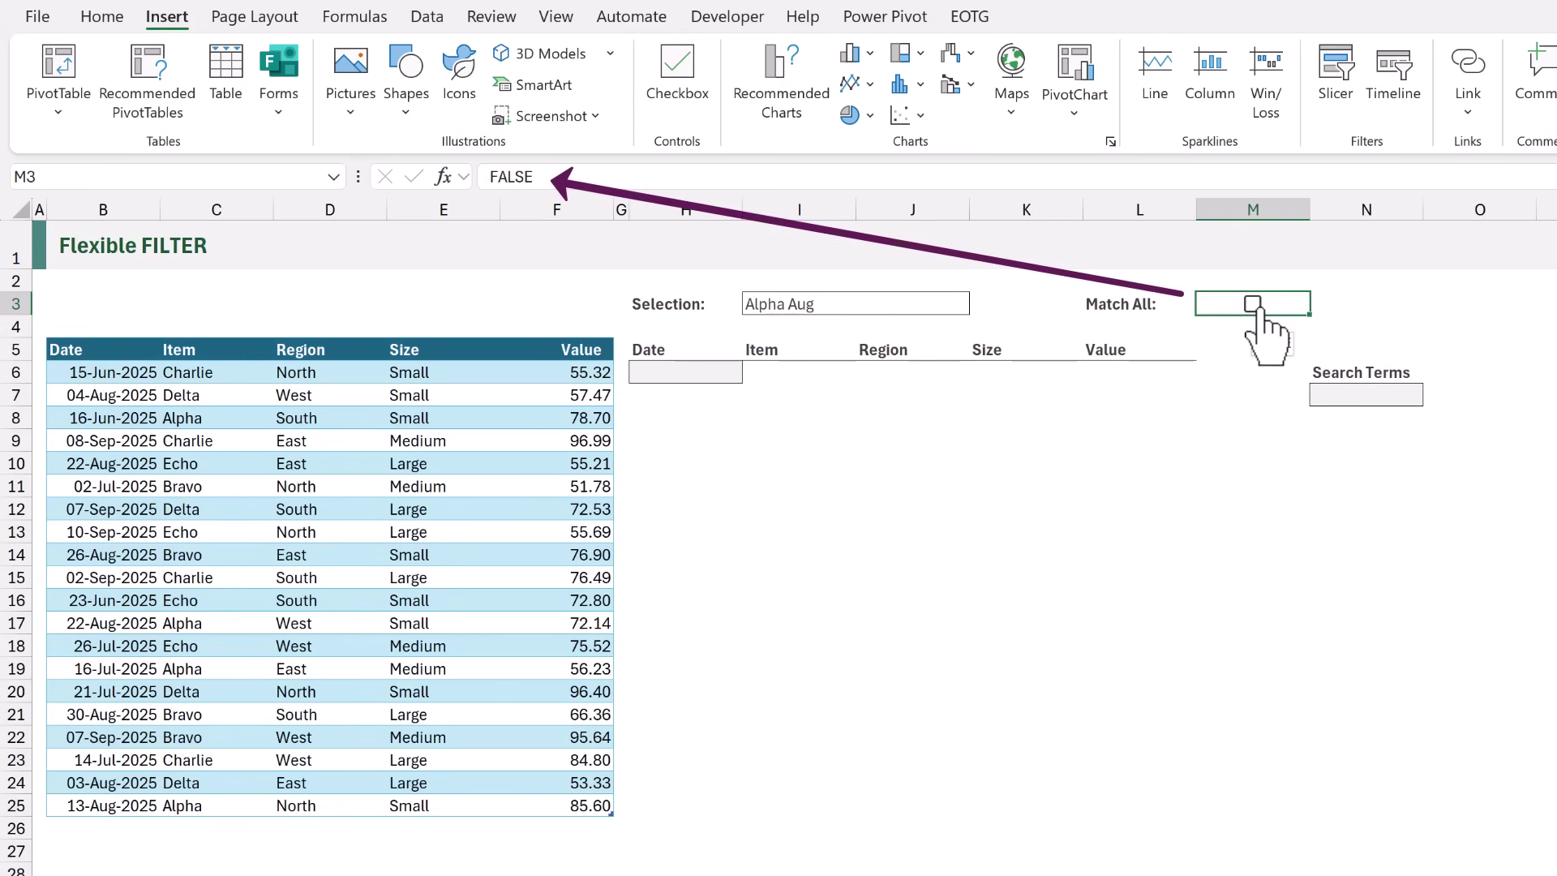
pyautogui.click(1256, 307)
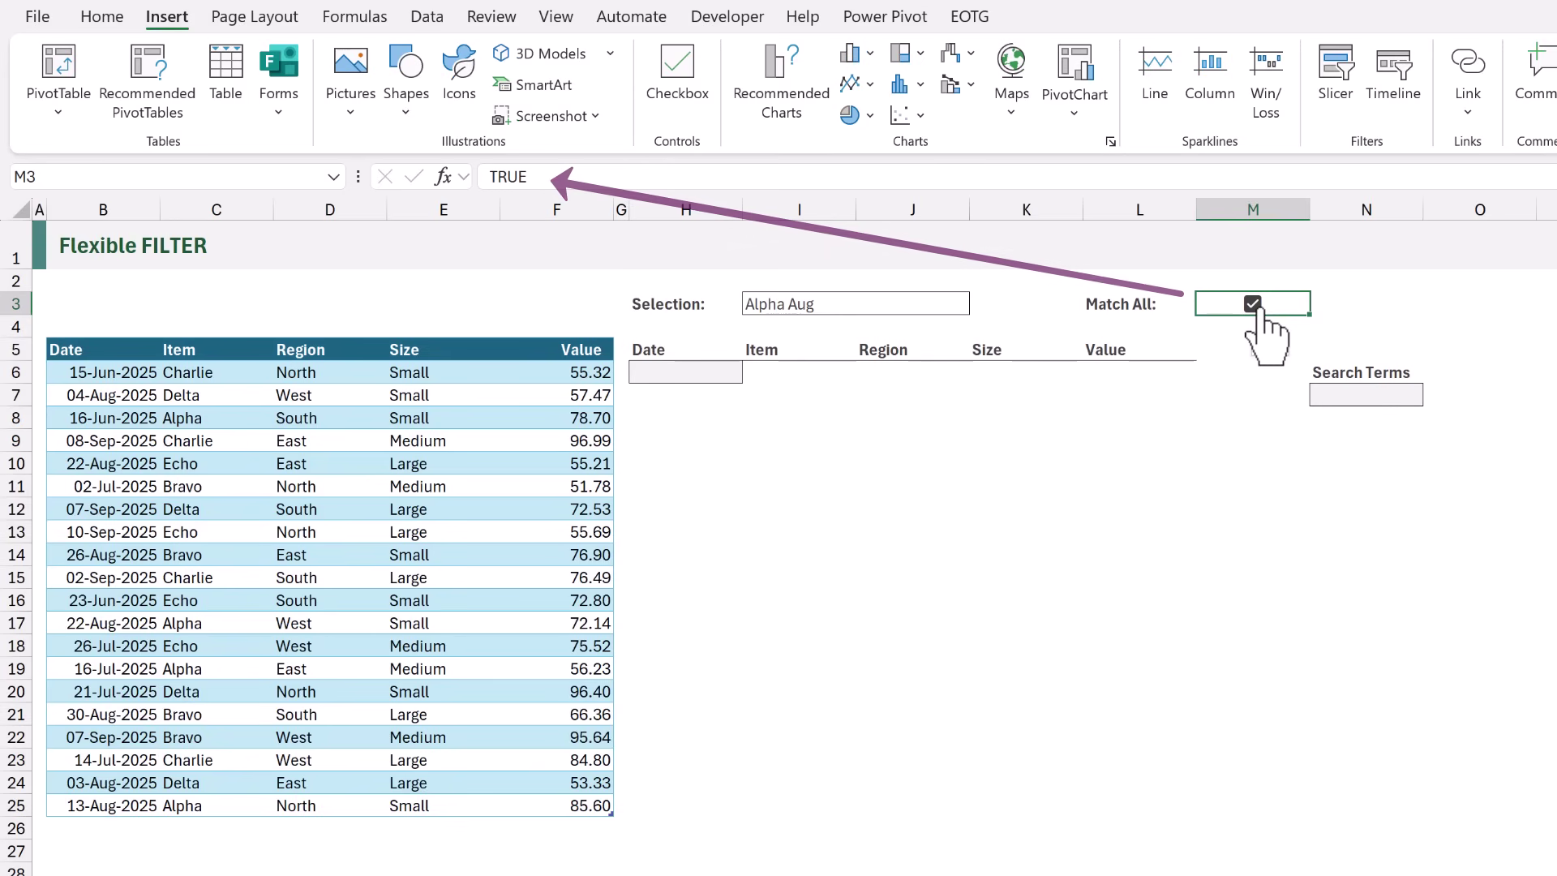
pyautogui.click(1259, 309)
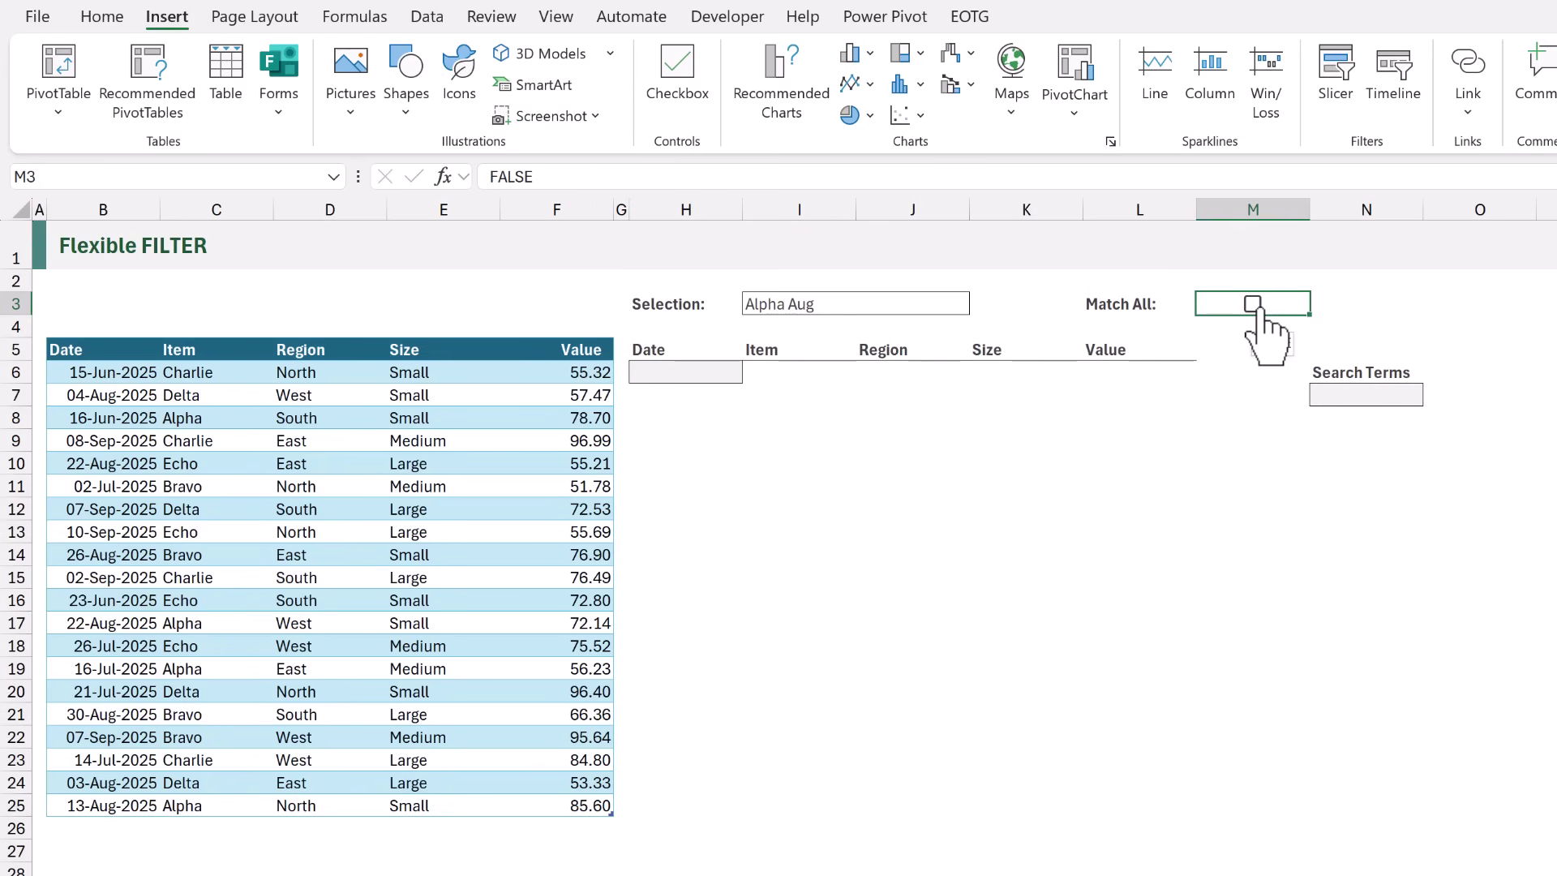
# Enter =TEXTSPLIT(I3," ") in N7 to spill Alpha and Aug into separate cells.
pyautogui.click(1349, 395)
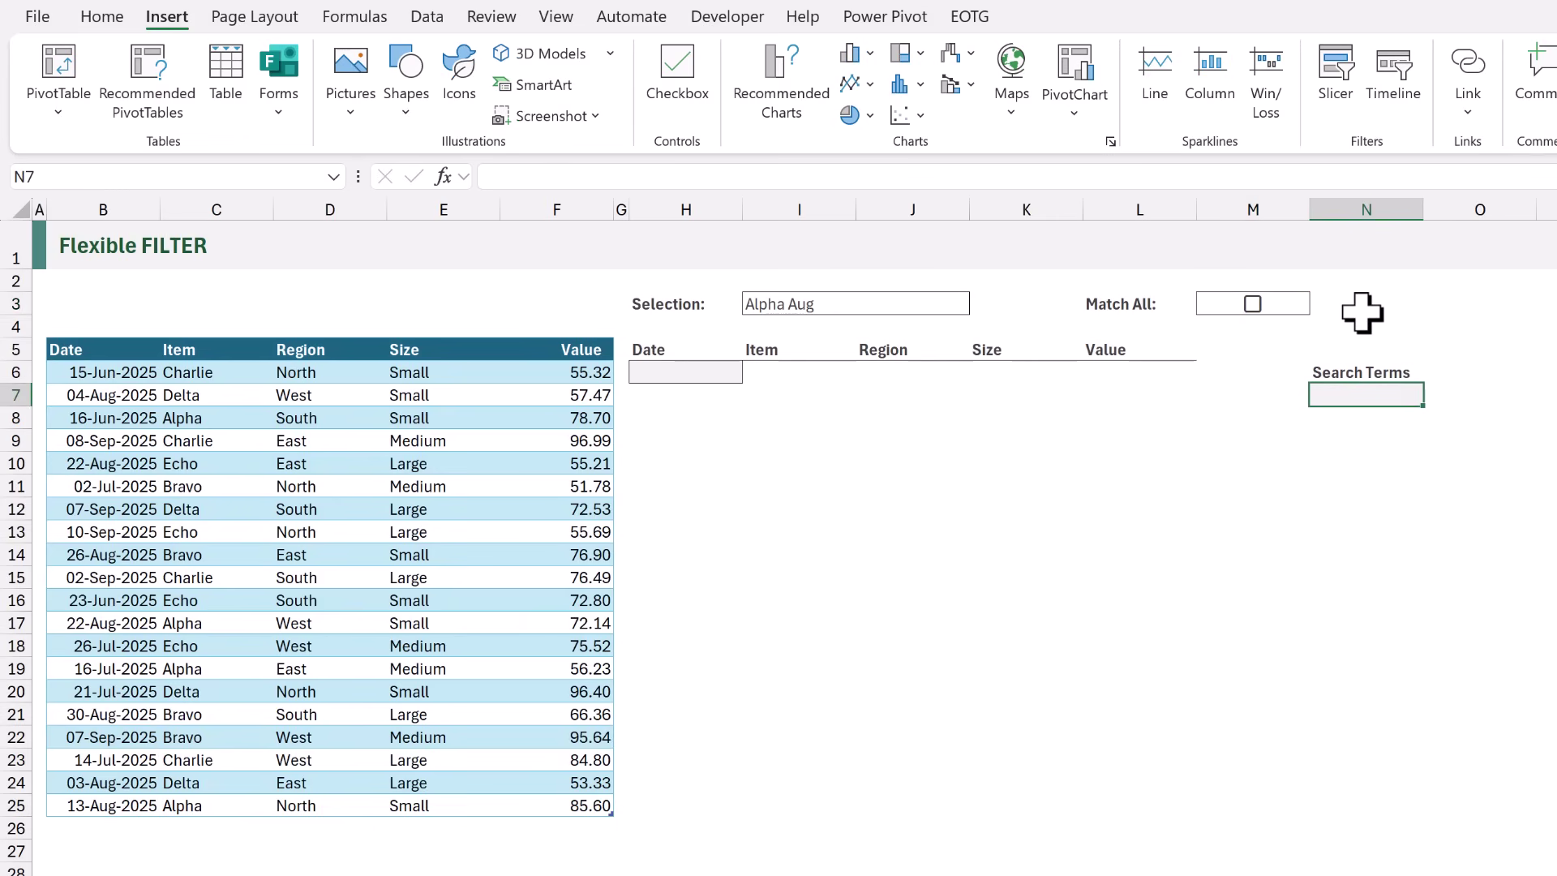
pyautogui.write('=TEX')
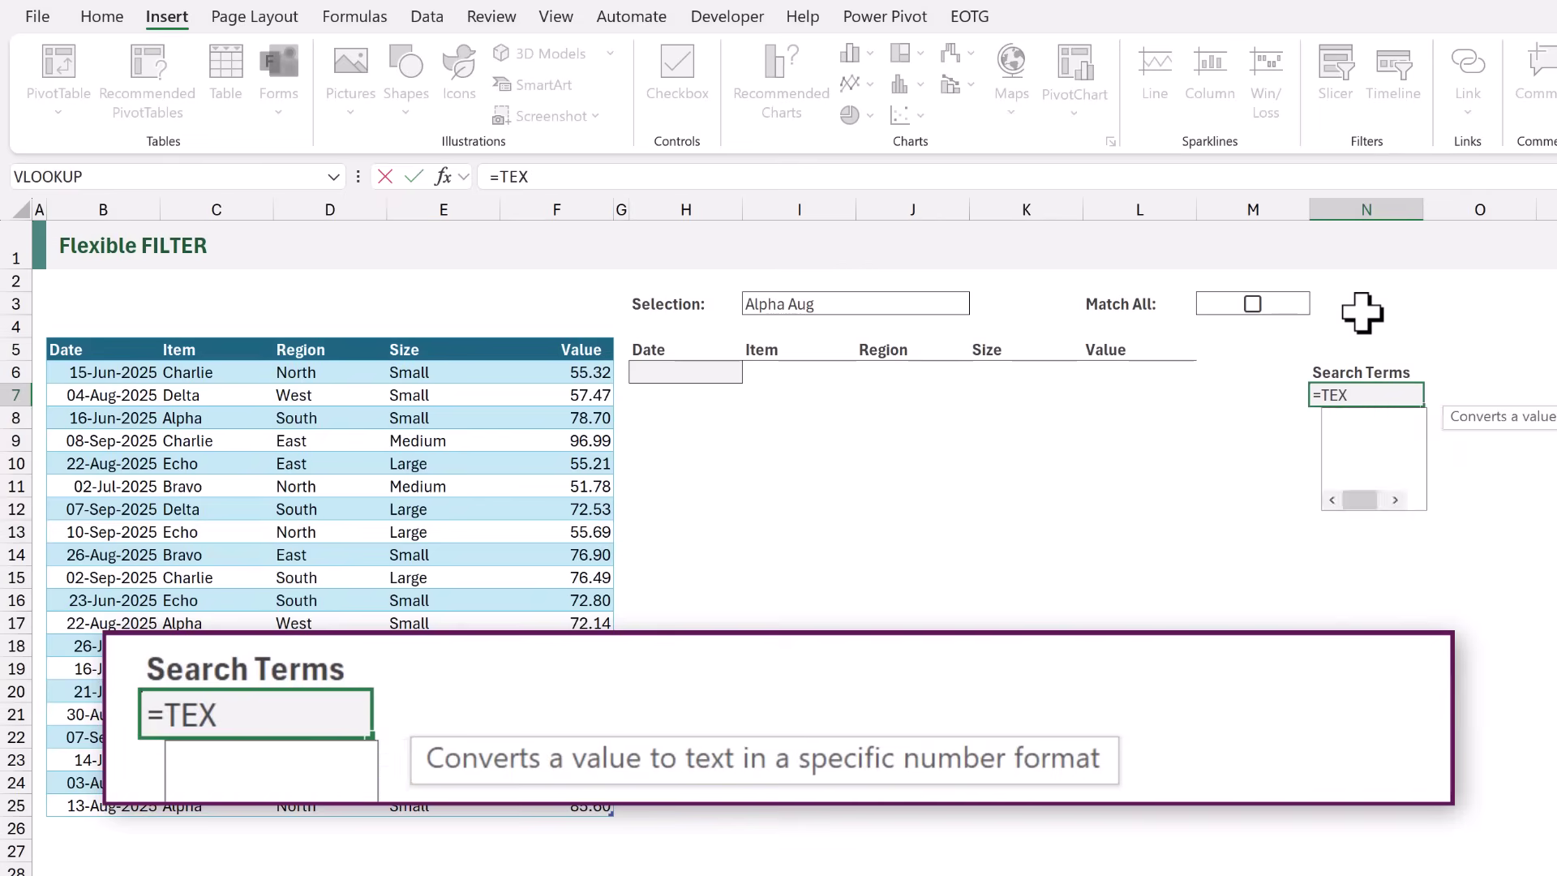
pyautogui.write('TSPLIT(')
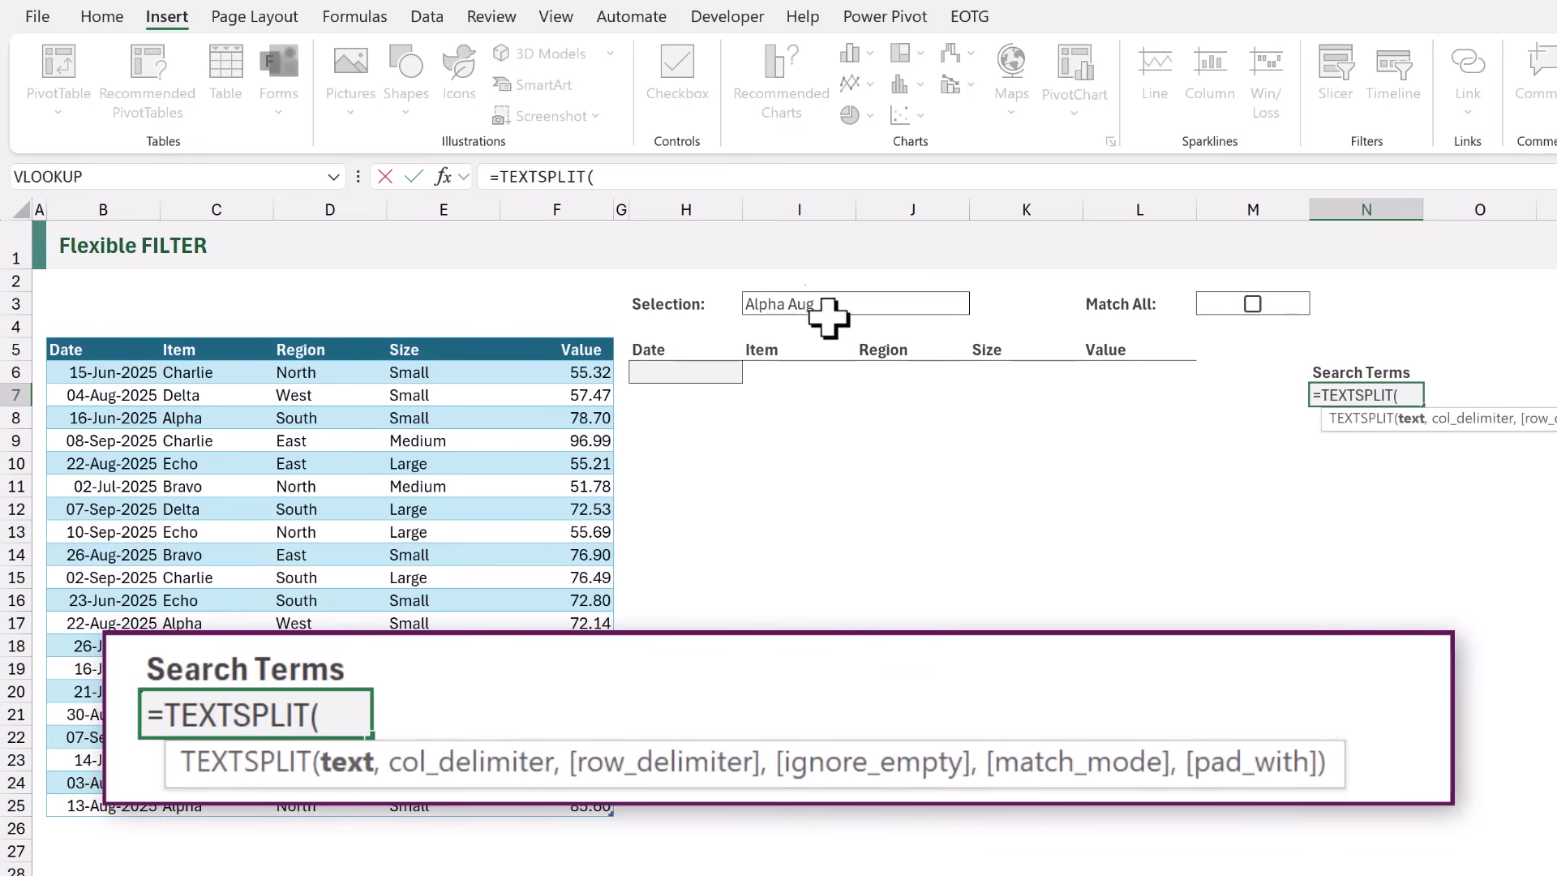
pyautogui.click(798, 304)
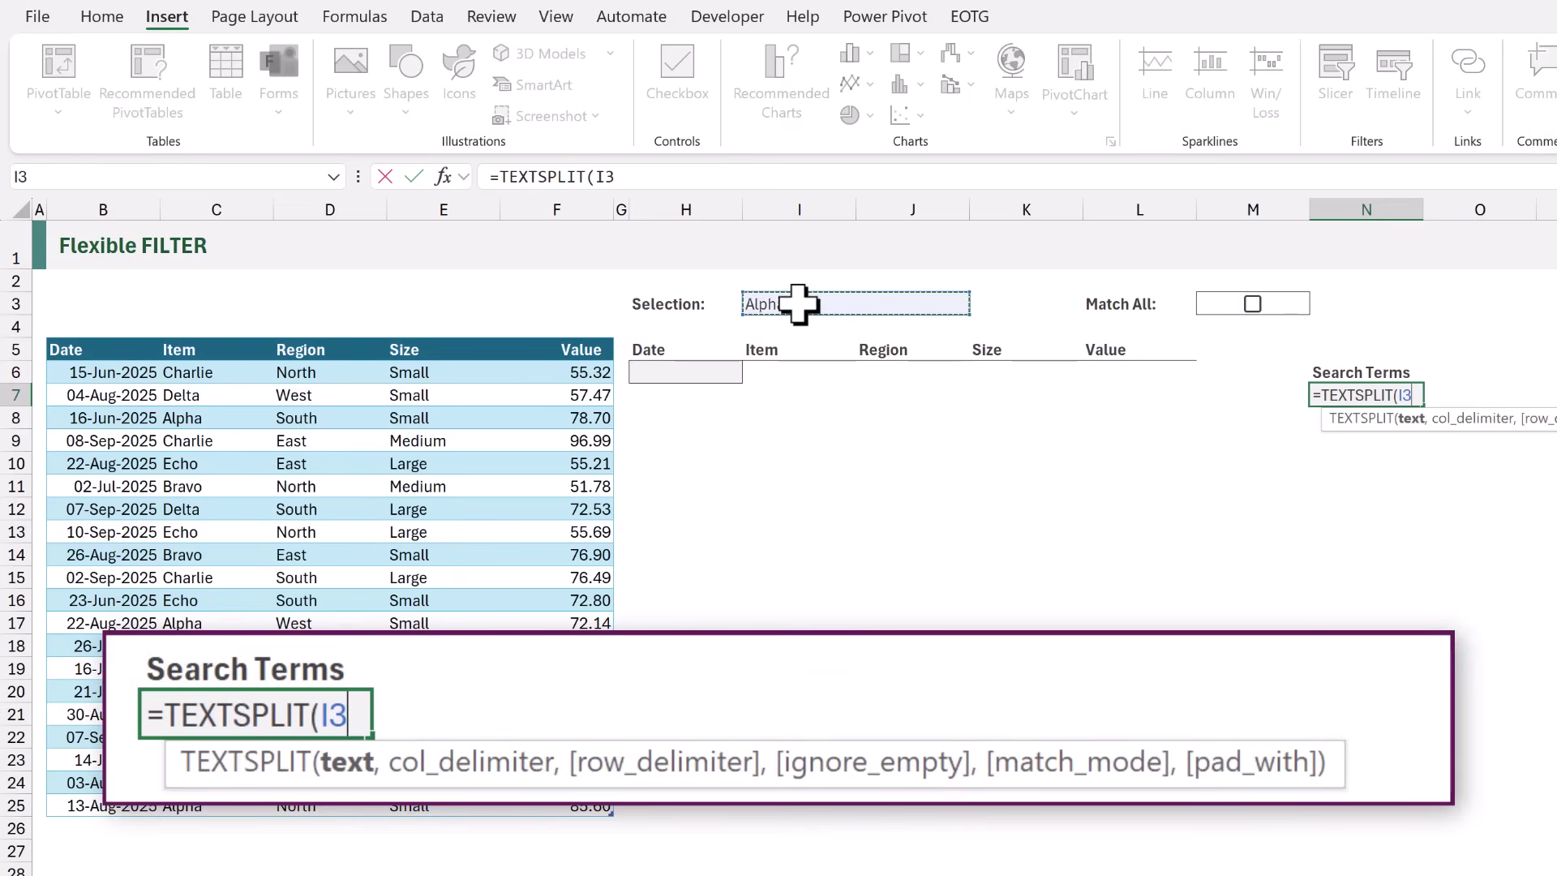
pyautogui.write(',"')
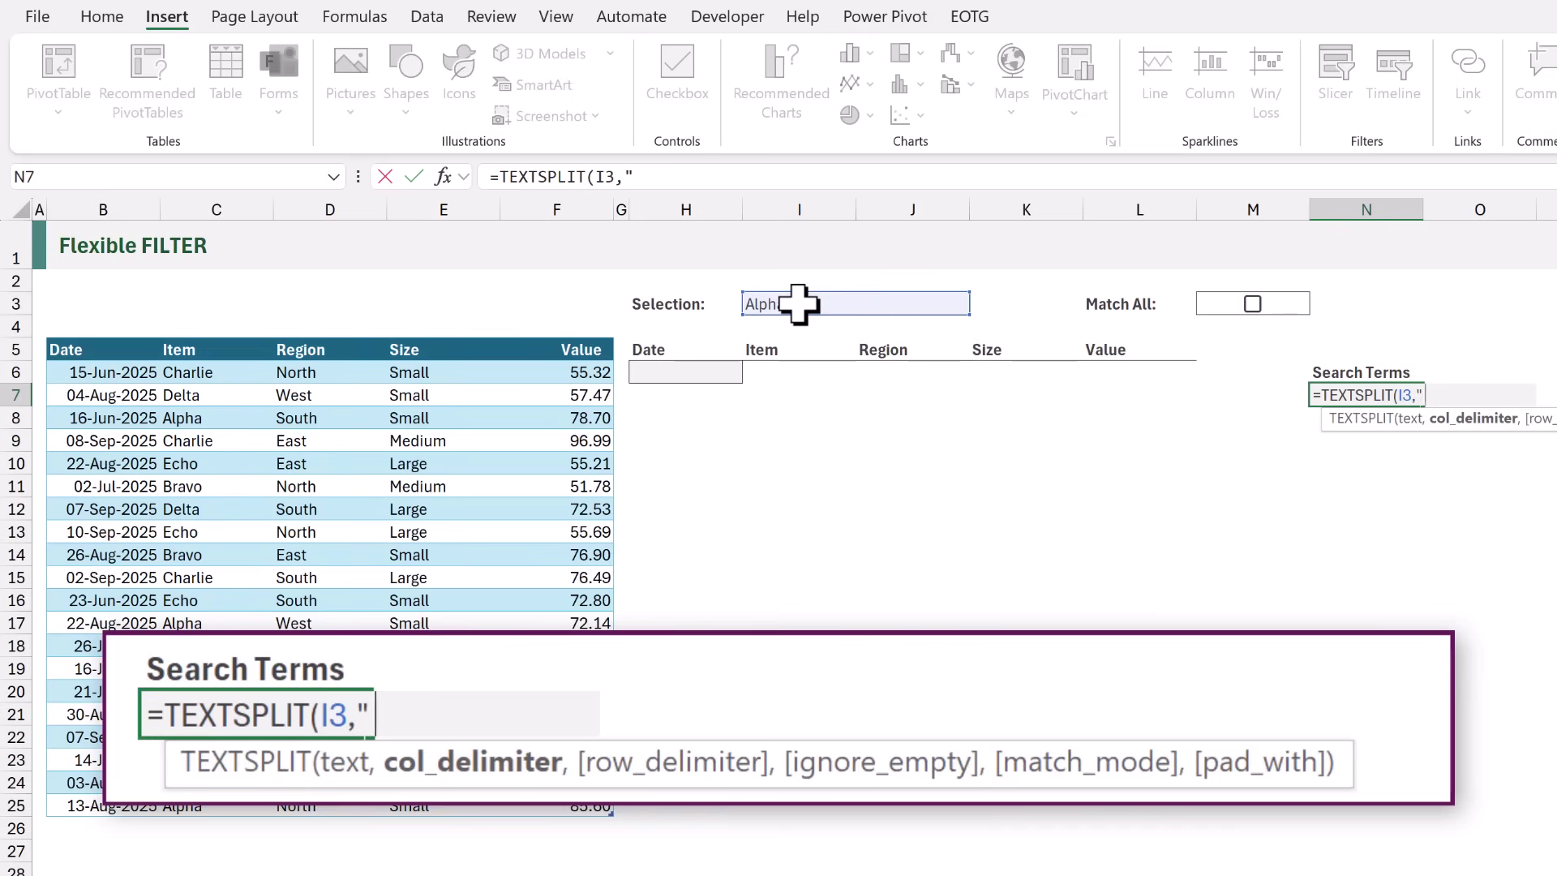
pyautogui.write(' ")')
pyautogui.hotkey('ctrl', 'Return')
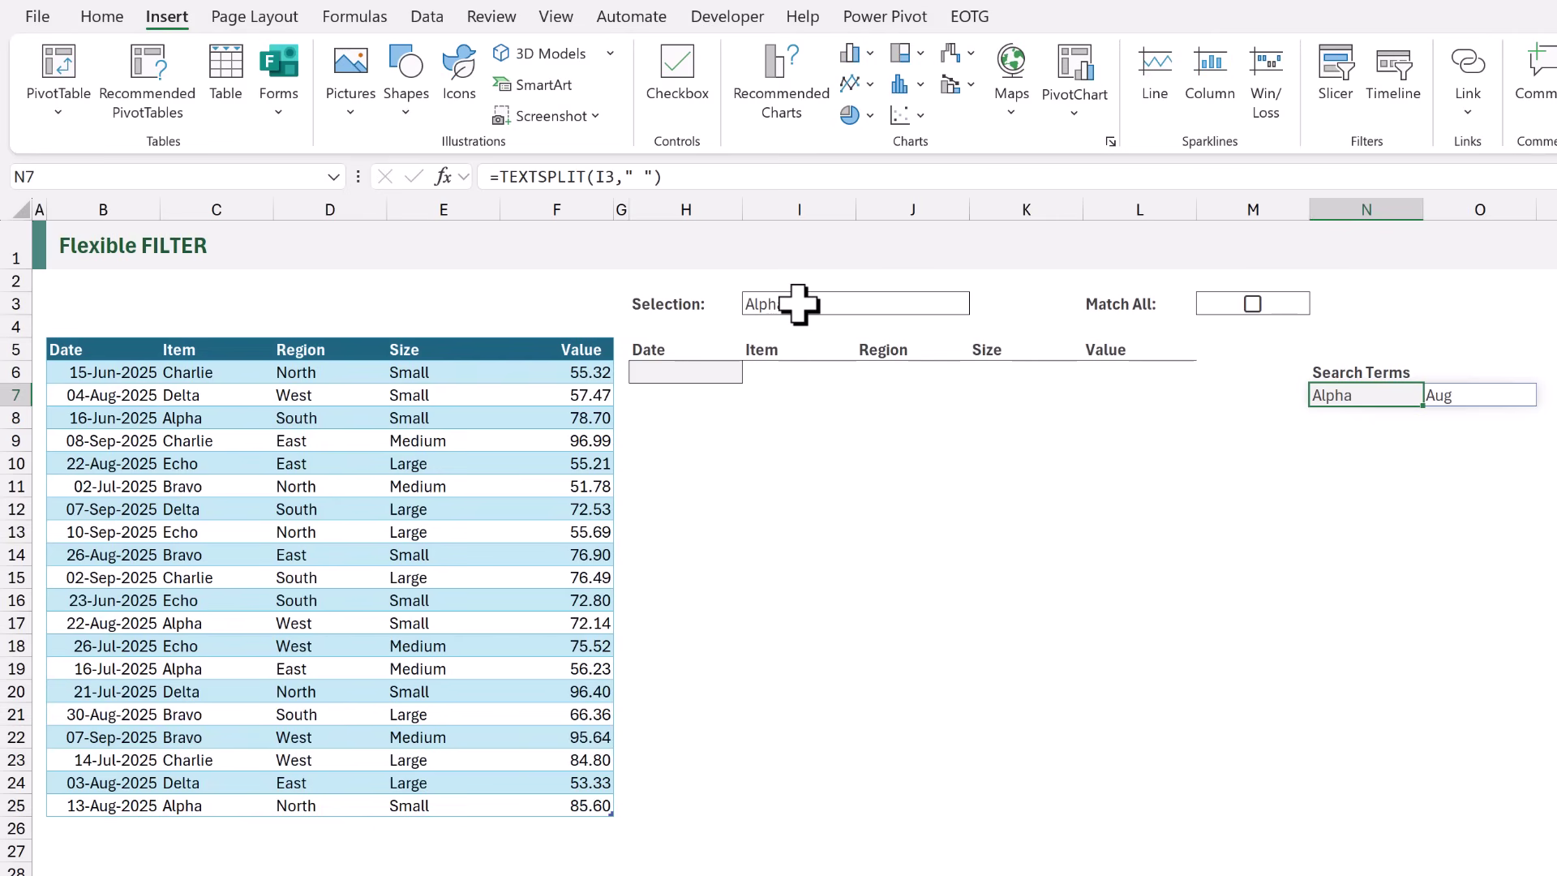
# Enter =FlexibleFilter in H6 to spill all 20 rows, then select the spilled dates.
pyautogui.click(695, 369)
pyautogui.write('=')
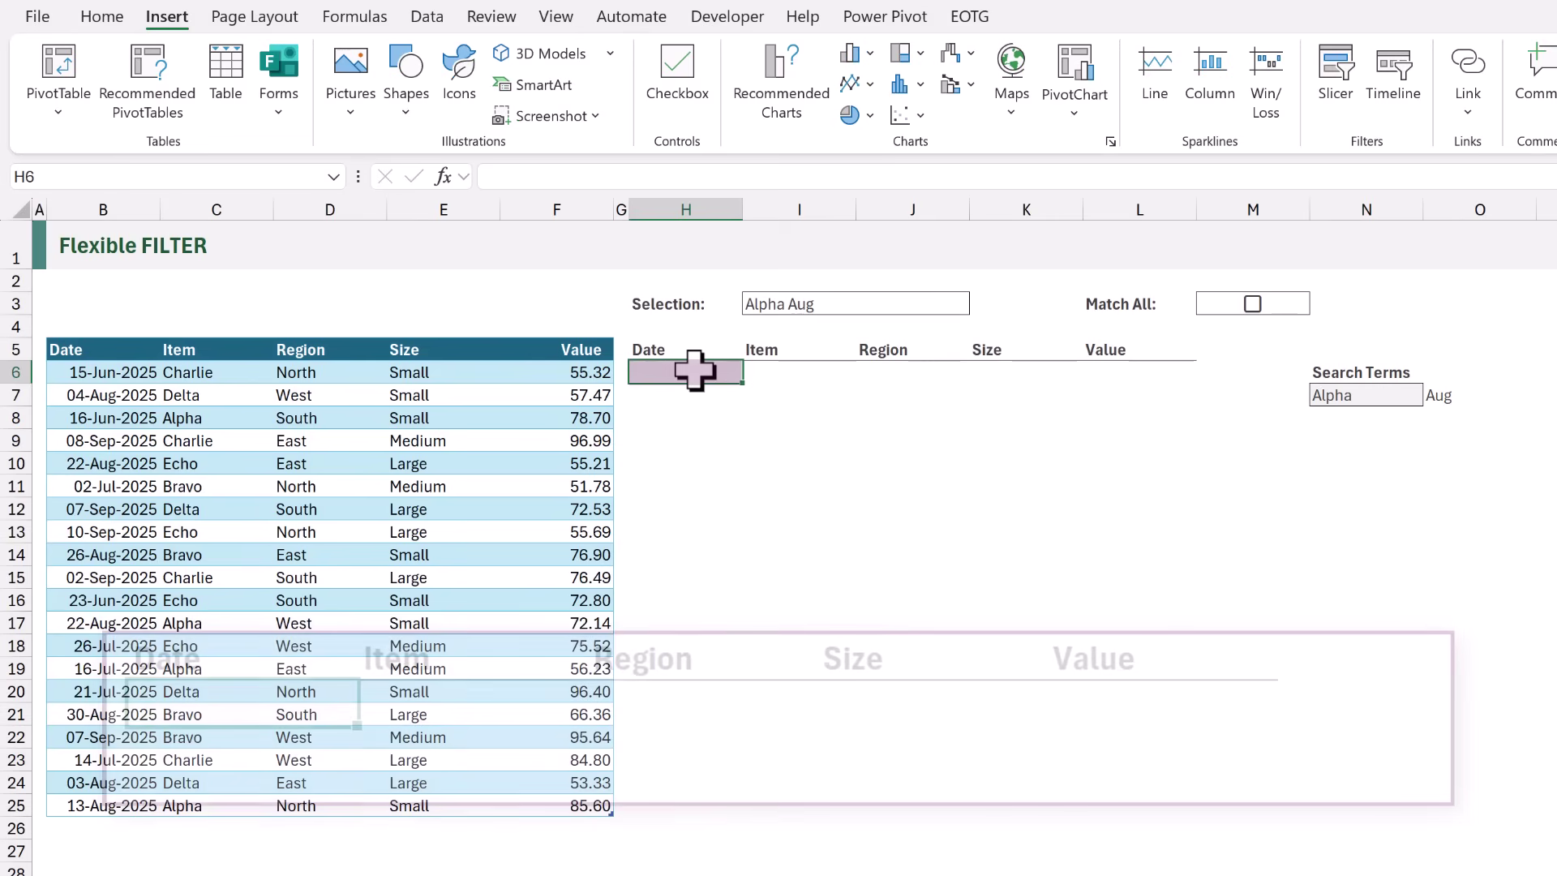
pyautogui.click(47, 324)
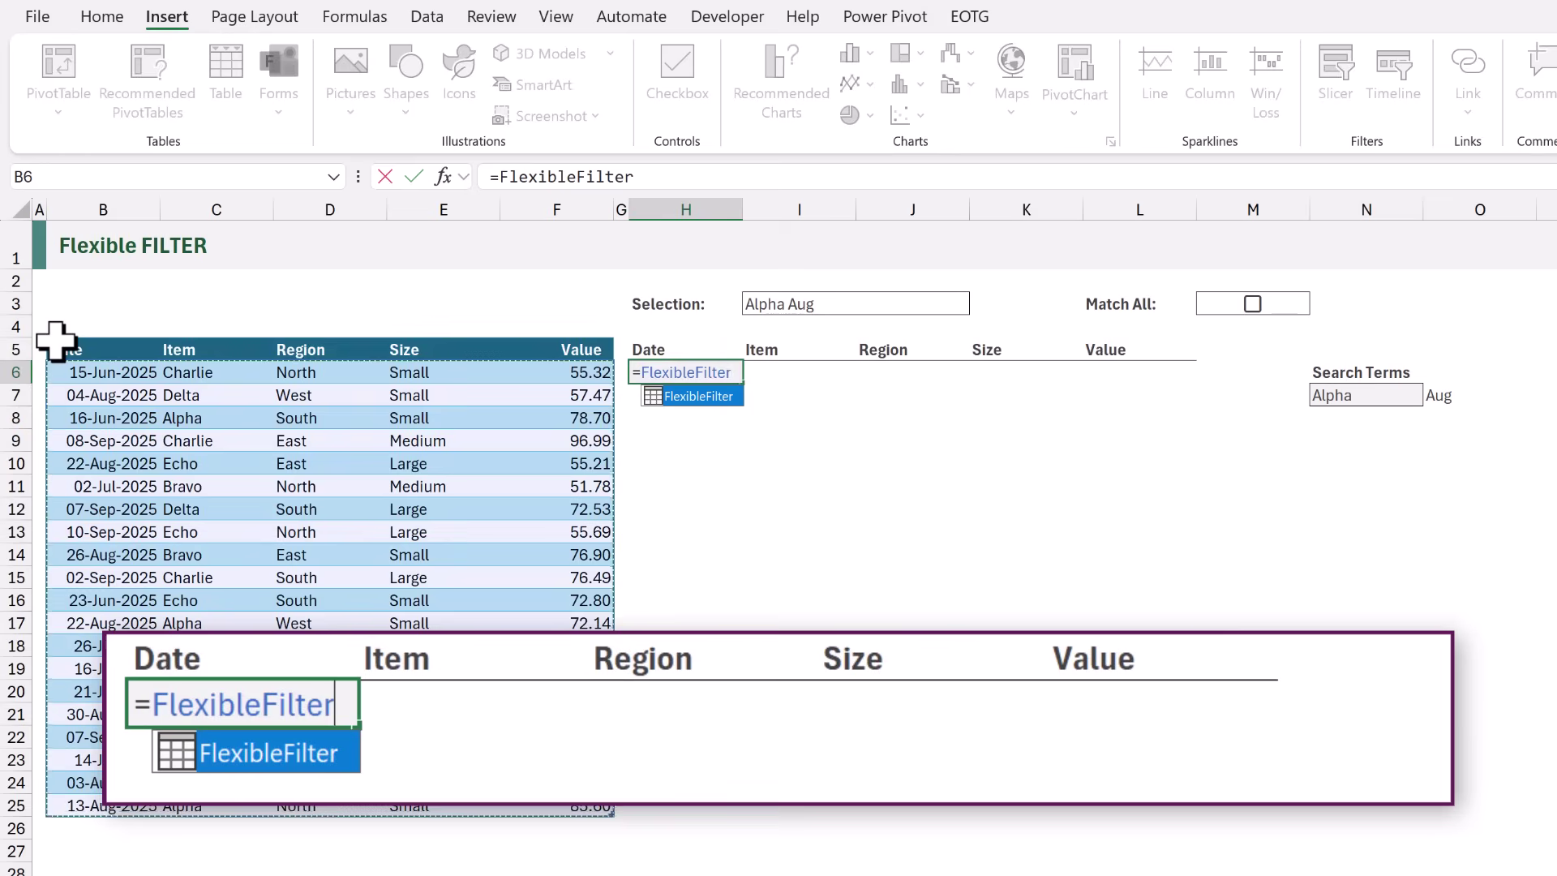
pyautogui.hotkey('ctrl', 'Return')
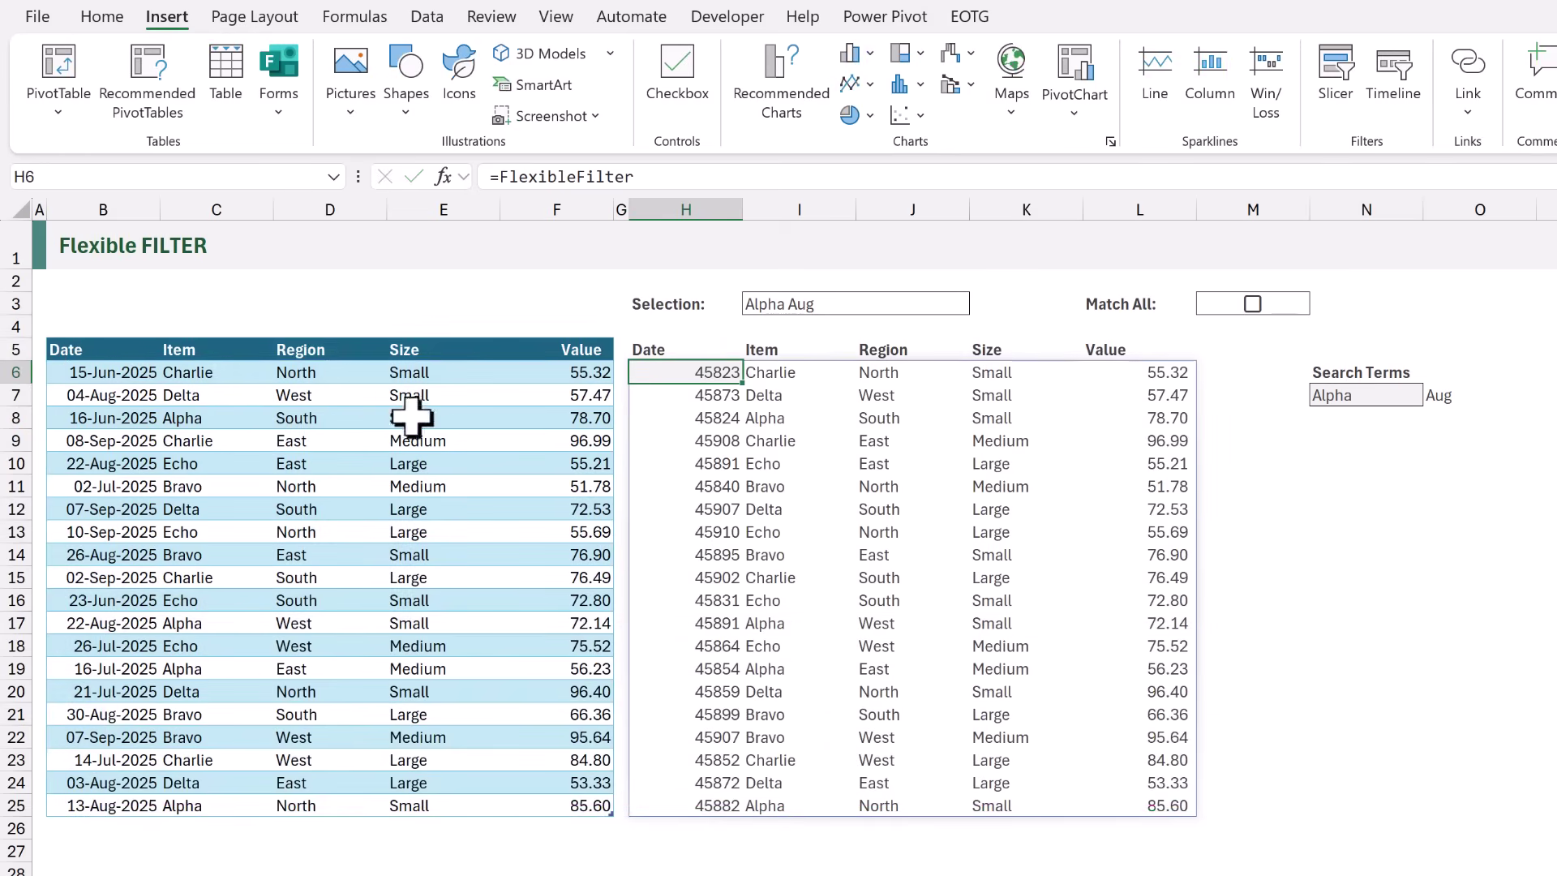
pyautogui.moveTo(690, 374); pyautogui.dragTo(718, 811)
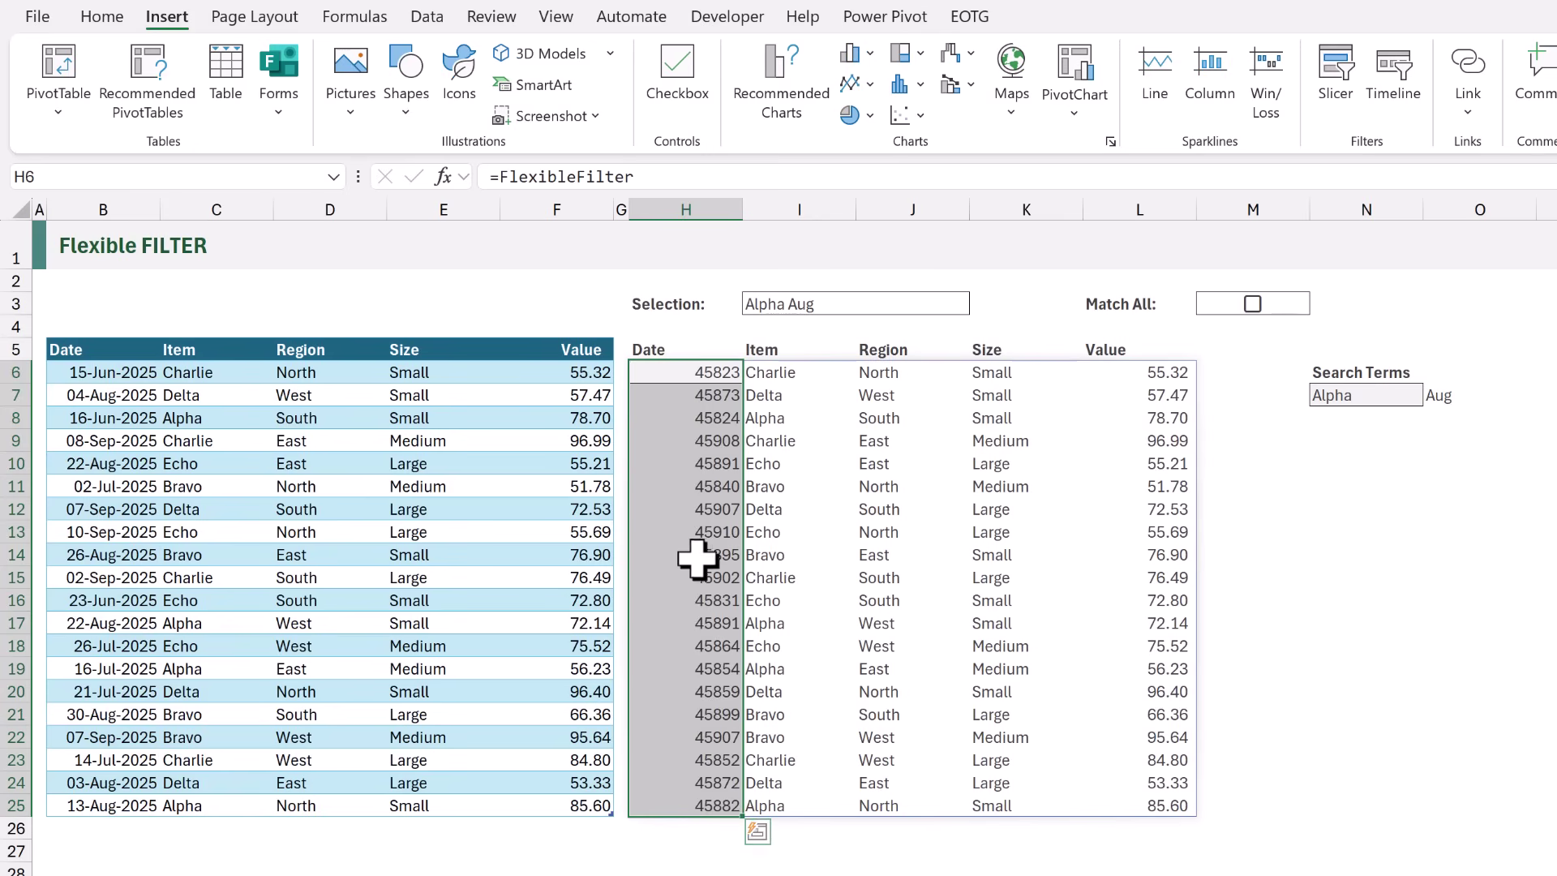
# Wrap H6 in TEXT with {"DD-MMM-YYYY","@","@","@","0.00"} and check the Date and Value columns.
pyautogui.doubleClick(644, 373)
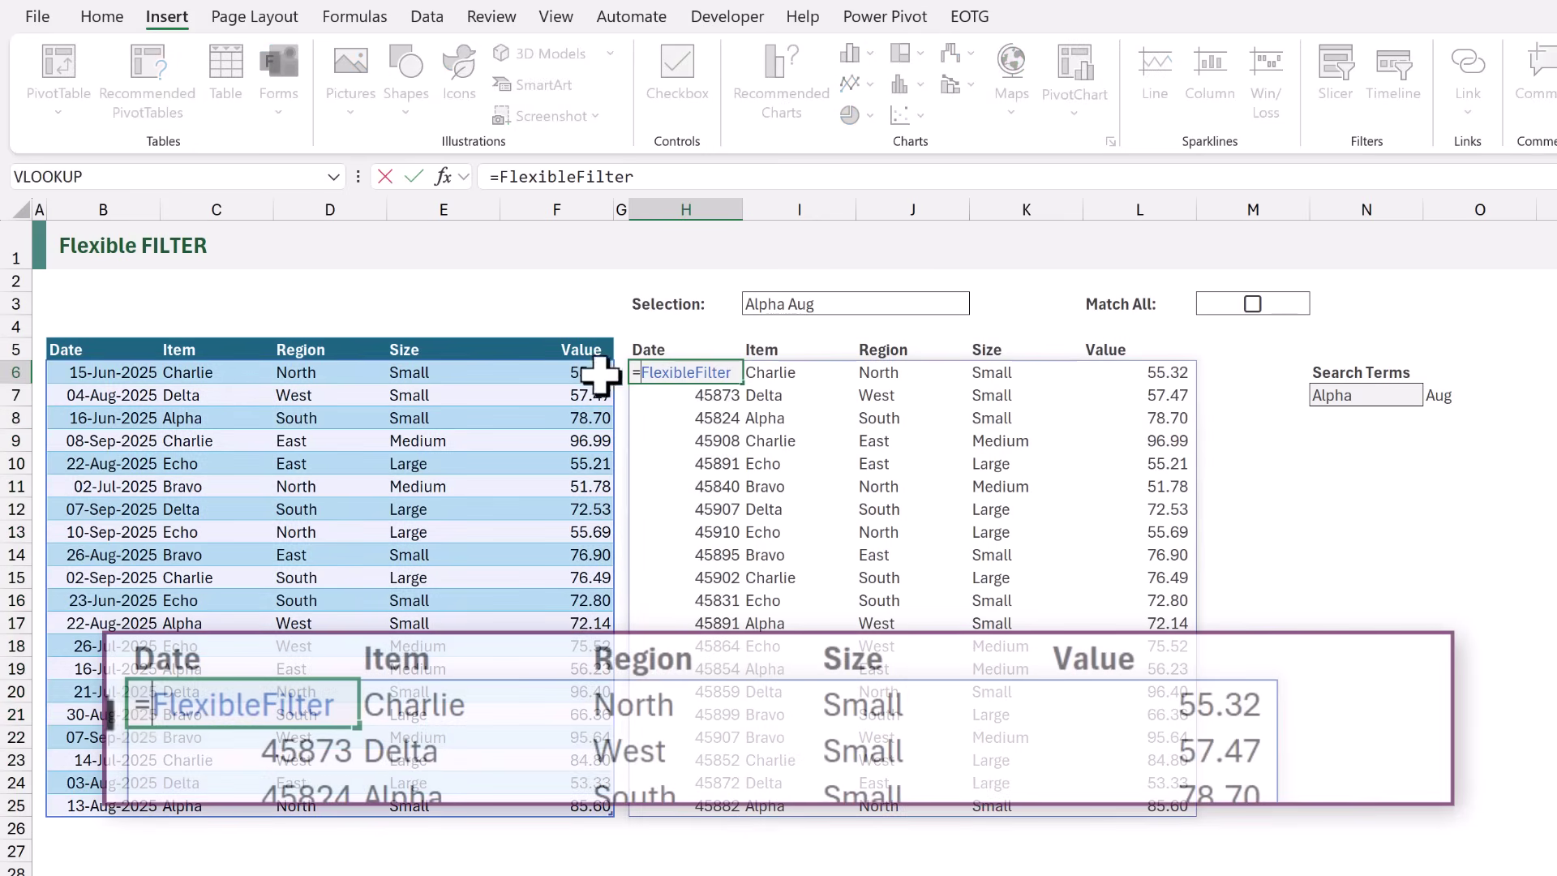
pyautogui.write('TEX')
pyautogui.press('Tab')
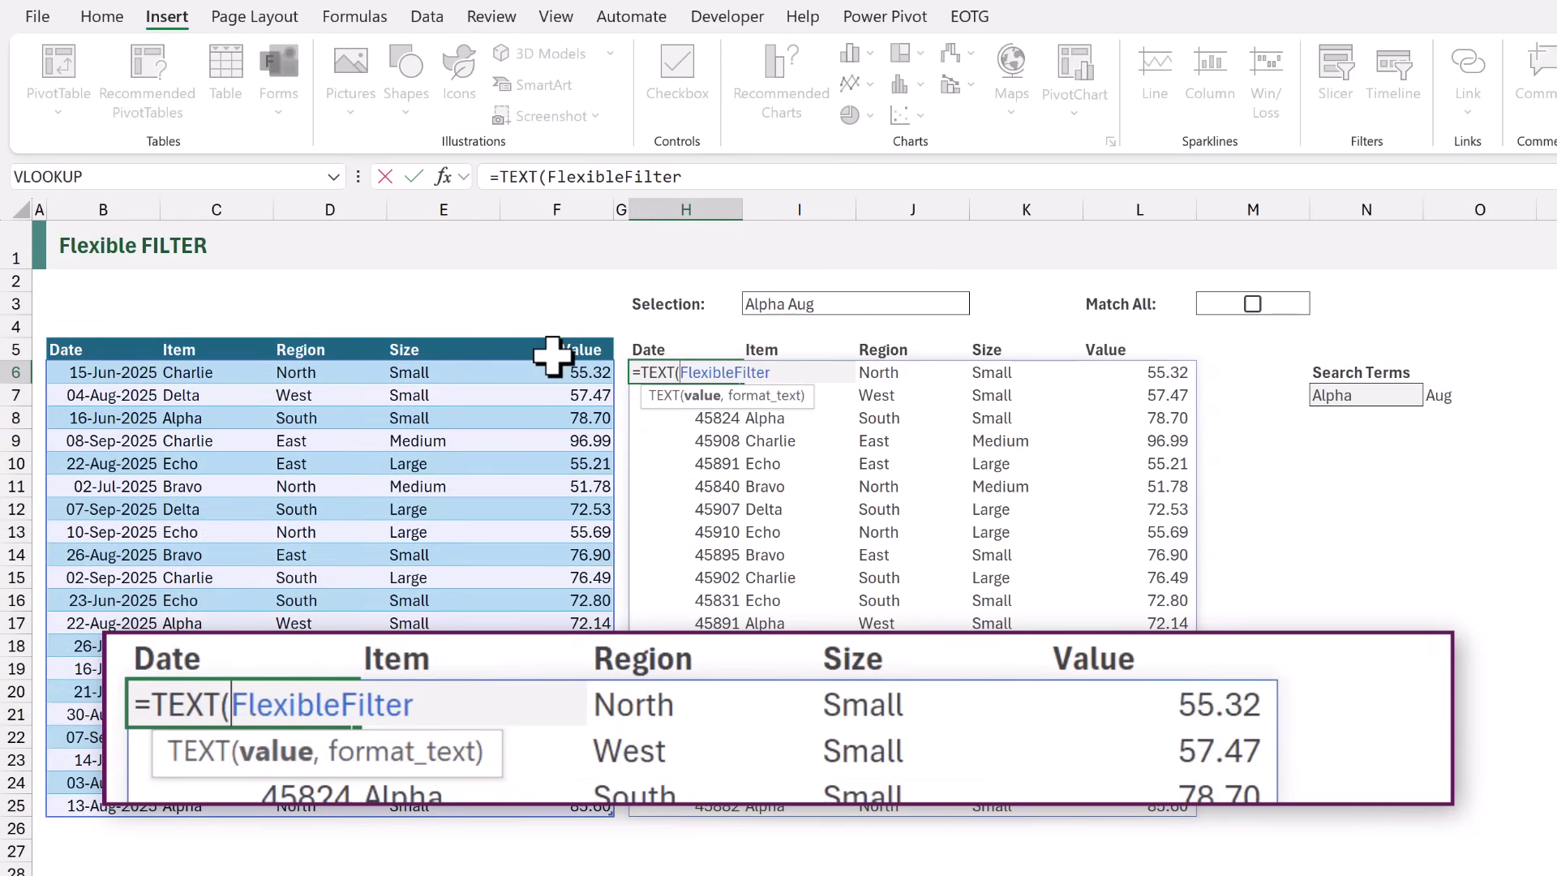
pyautogui.click(776, 375)
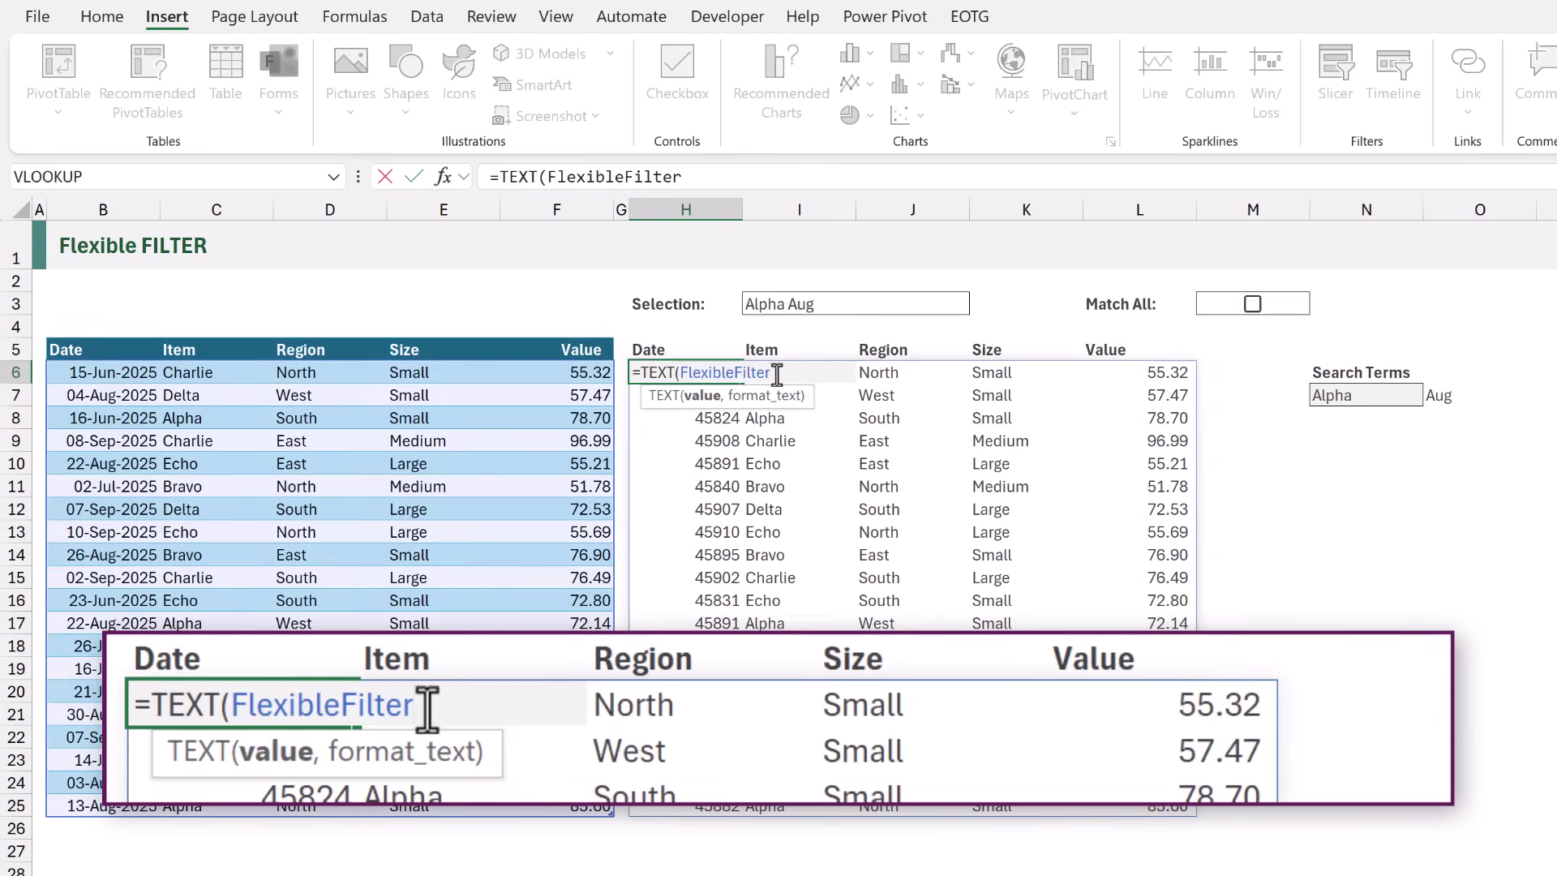
pyautogui.write(',')
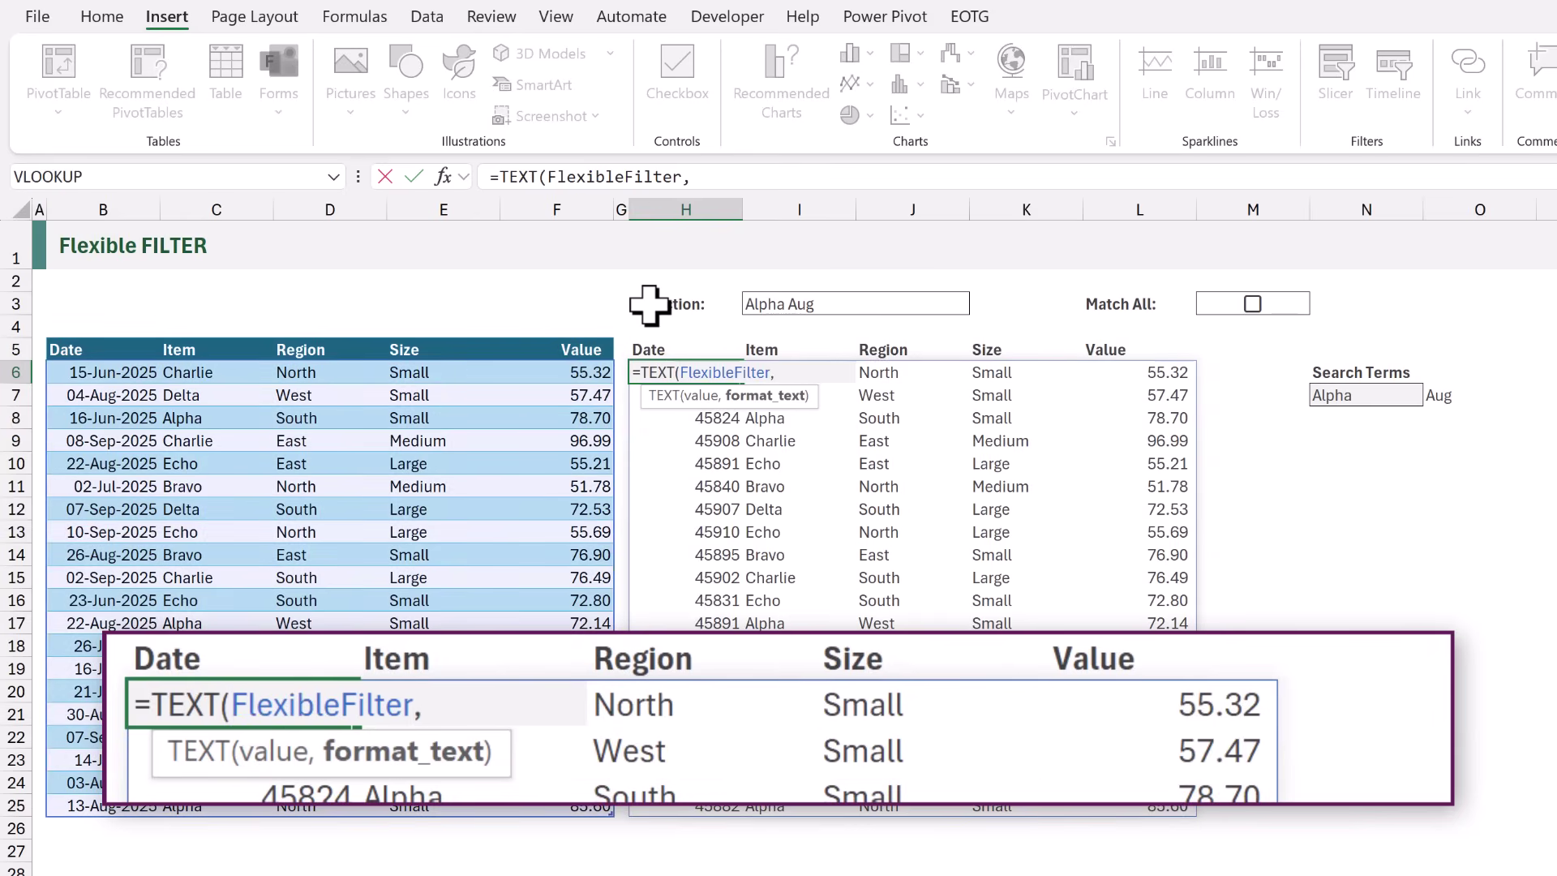
pyautogui.write('{')
pyautogui.write('"DD-')
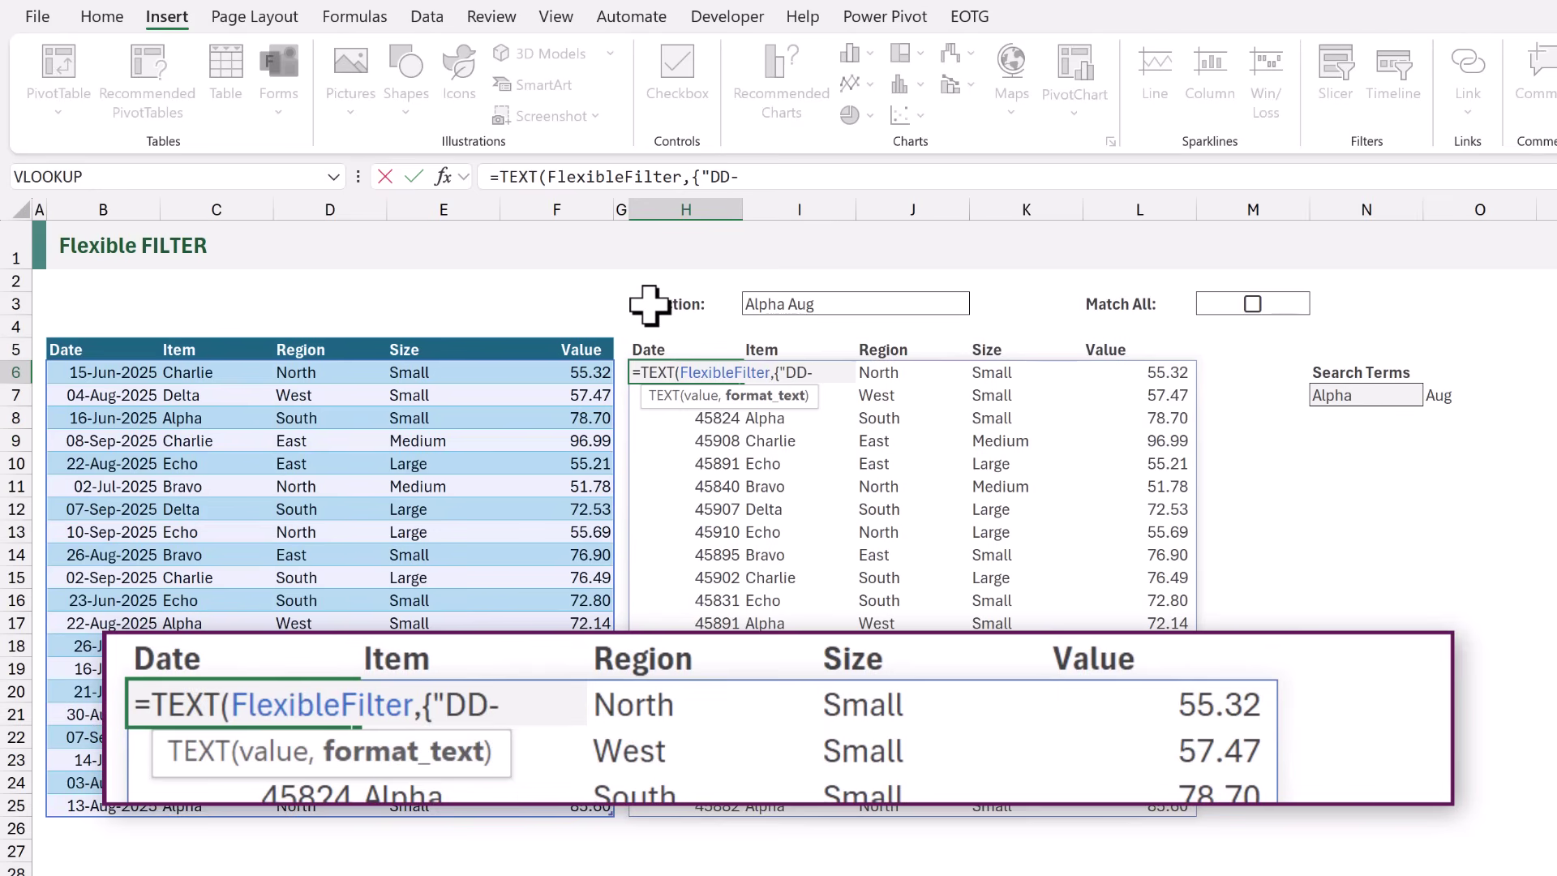
pyautogui.write('MMM-')
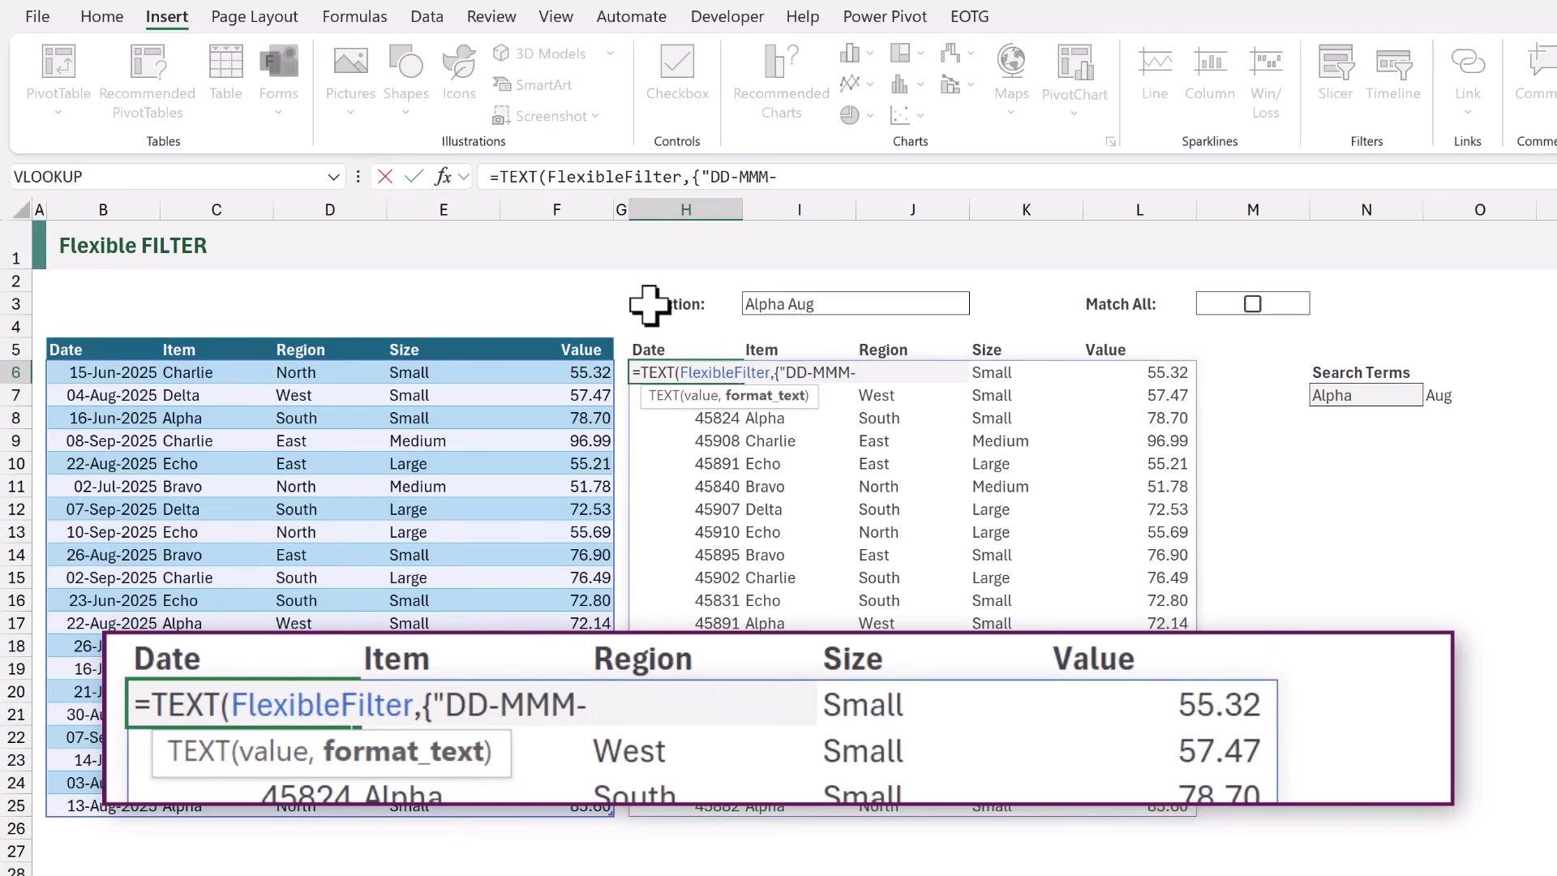
pyautogui.write('YYYY')
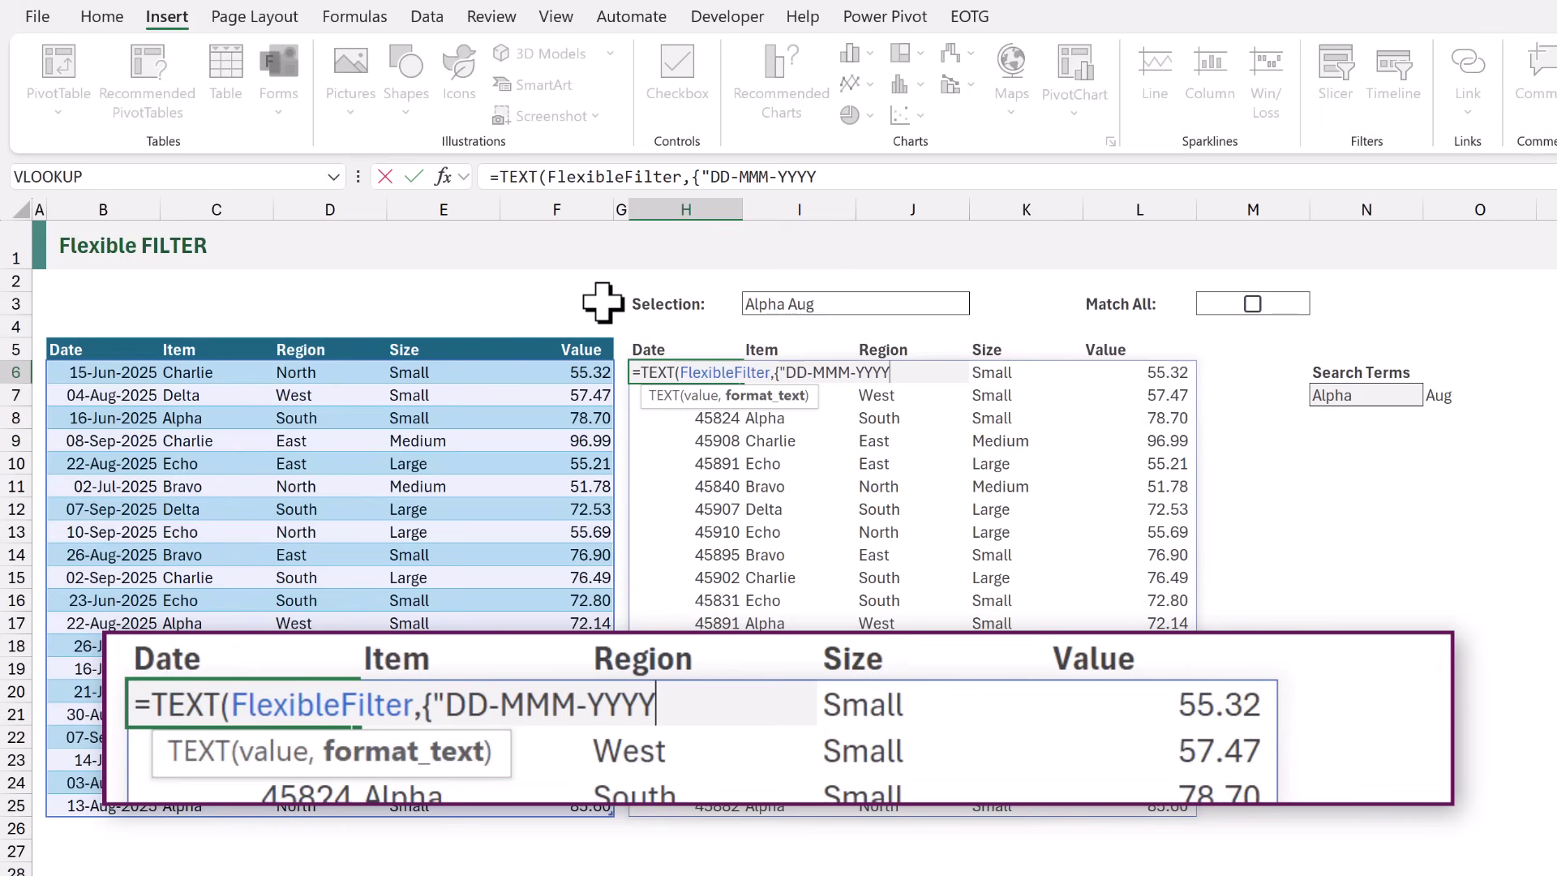
pyautogui.write('","@"')
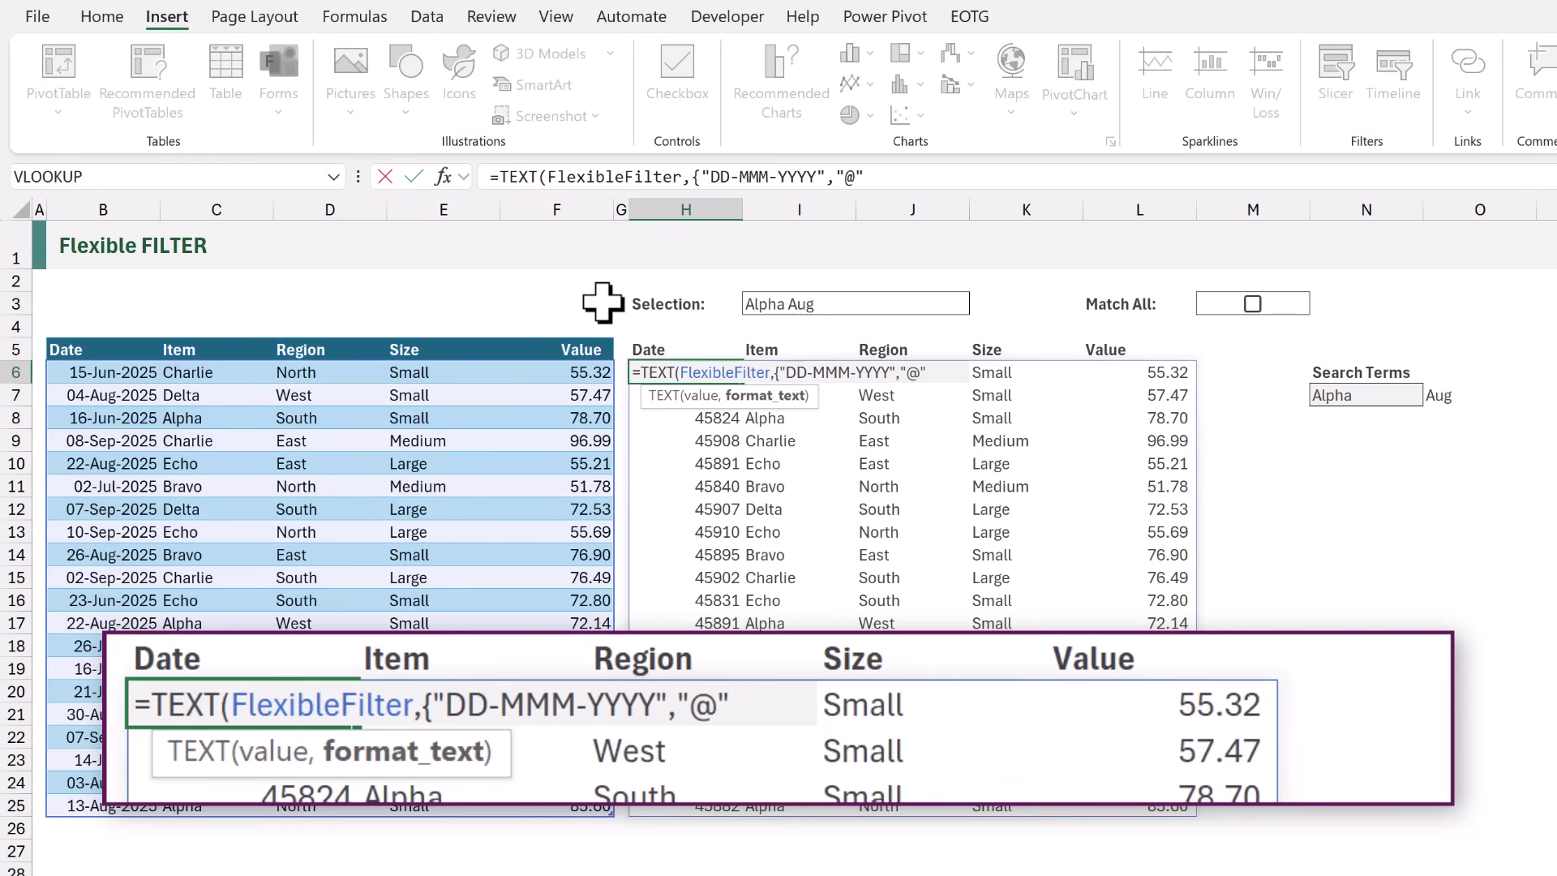
pyautogui.write(',"@","@"')
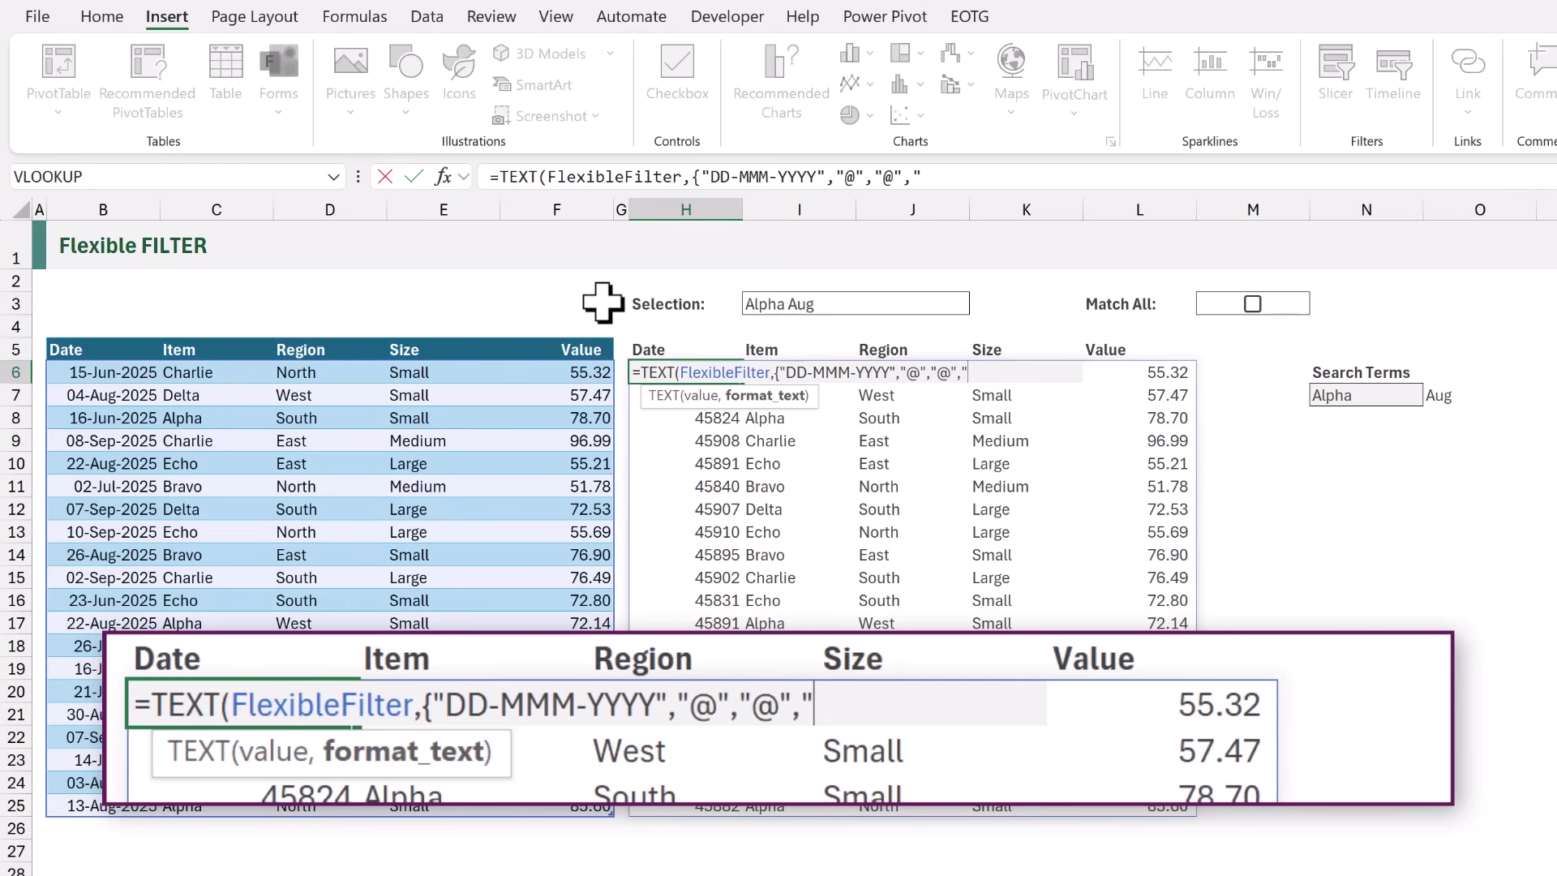
pyautogui.write(',')
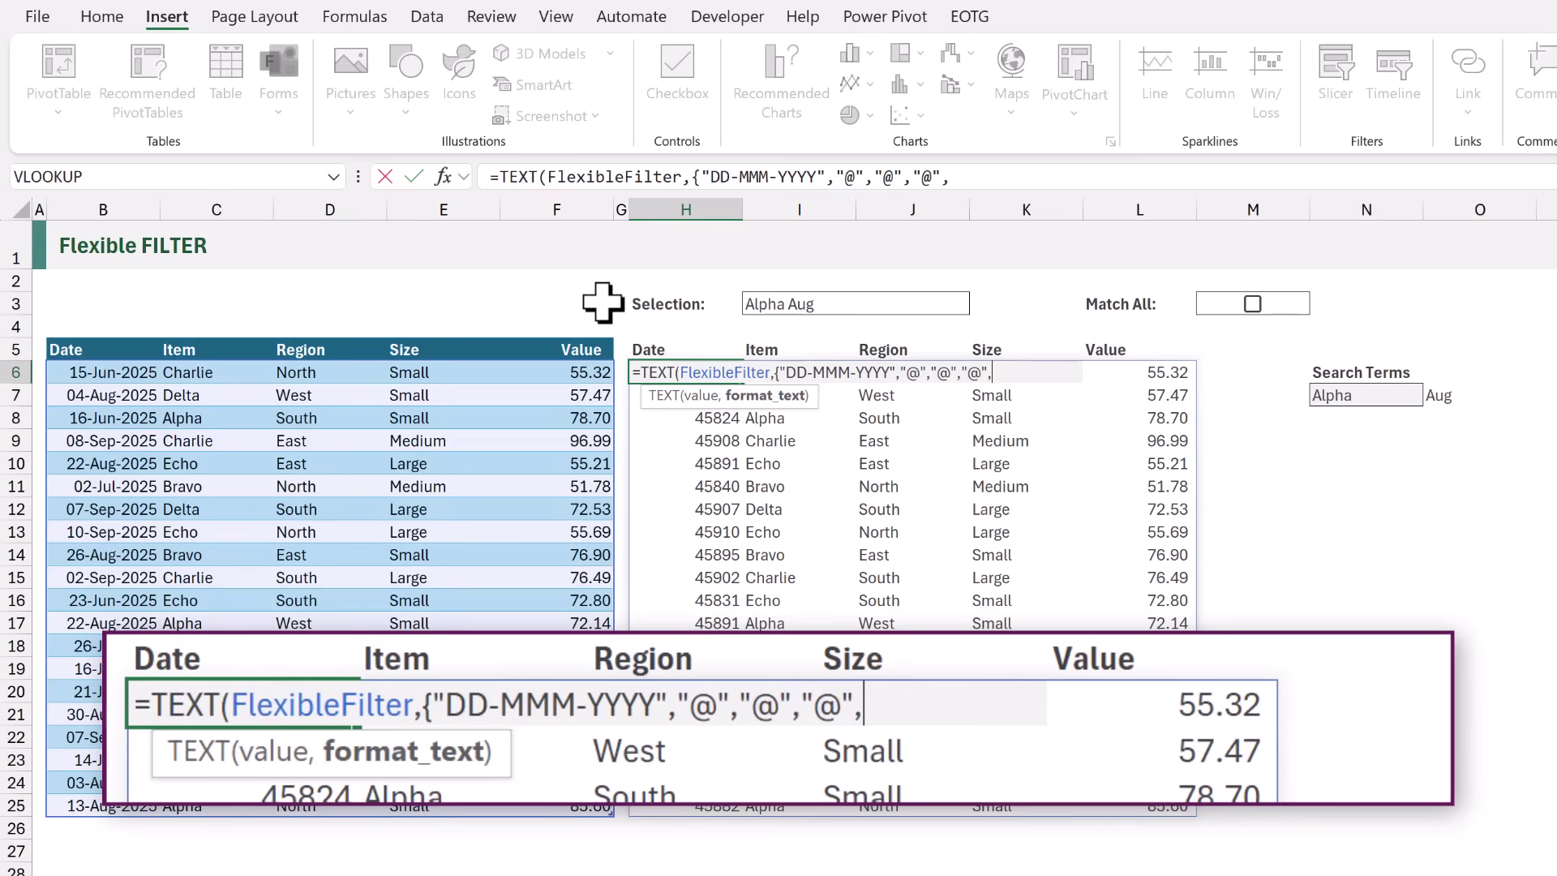
pyautogui.write('"0.00"')
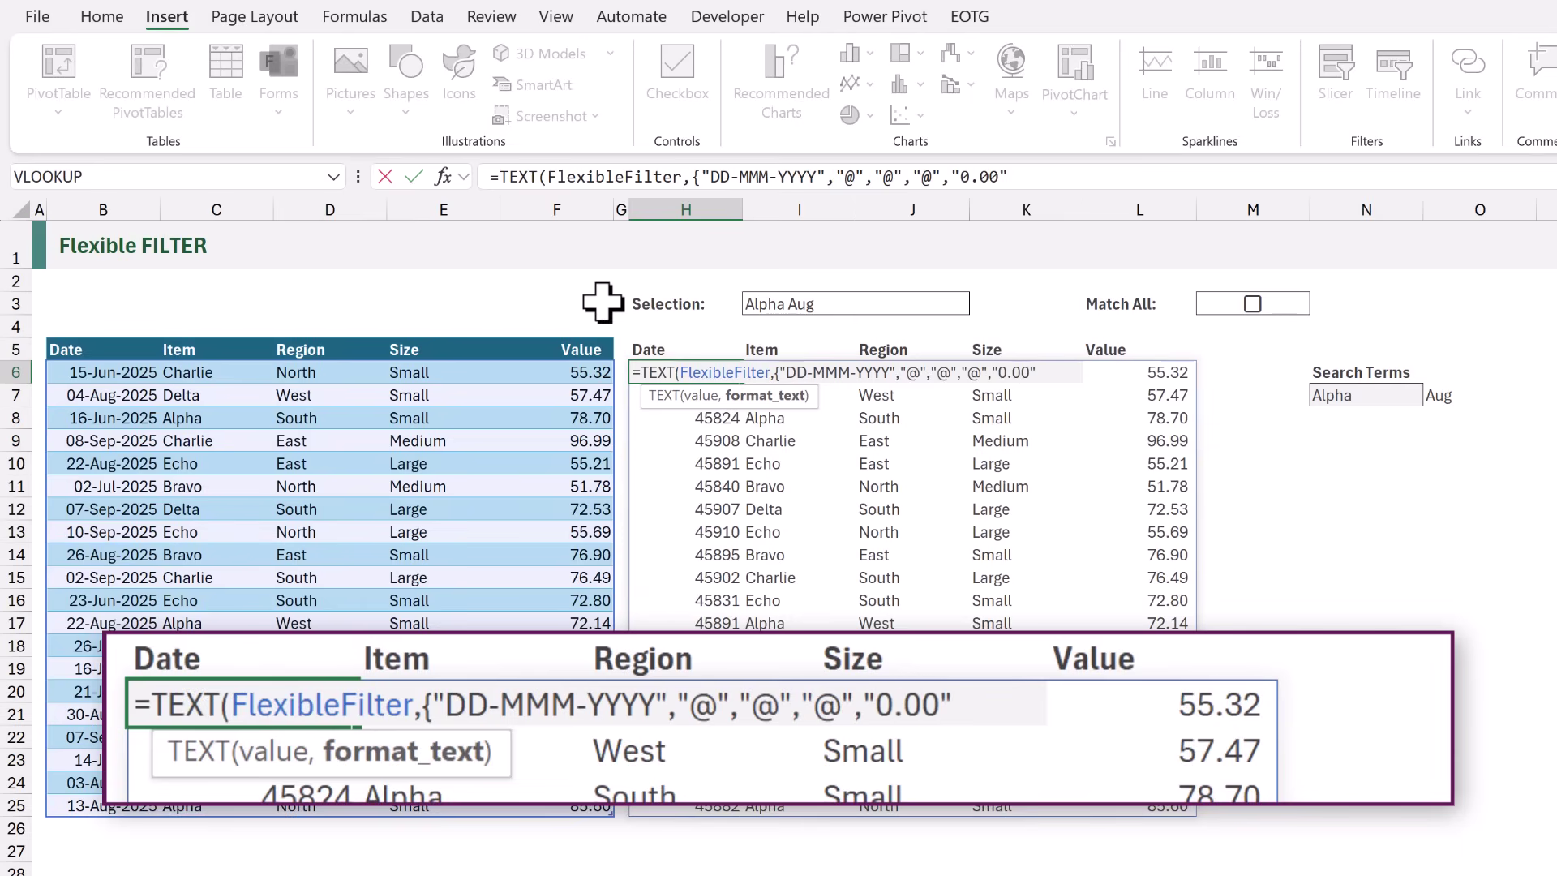
pyautogui.write('})')
pyautogui.hotkey('ctrl', 'Return')
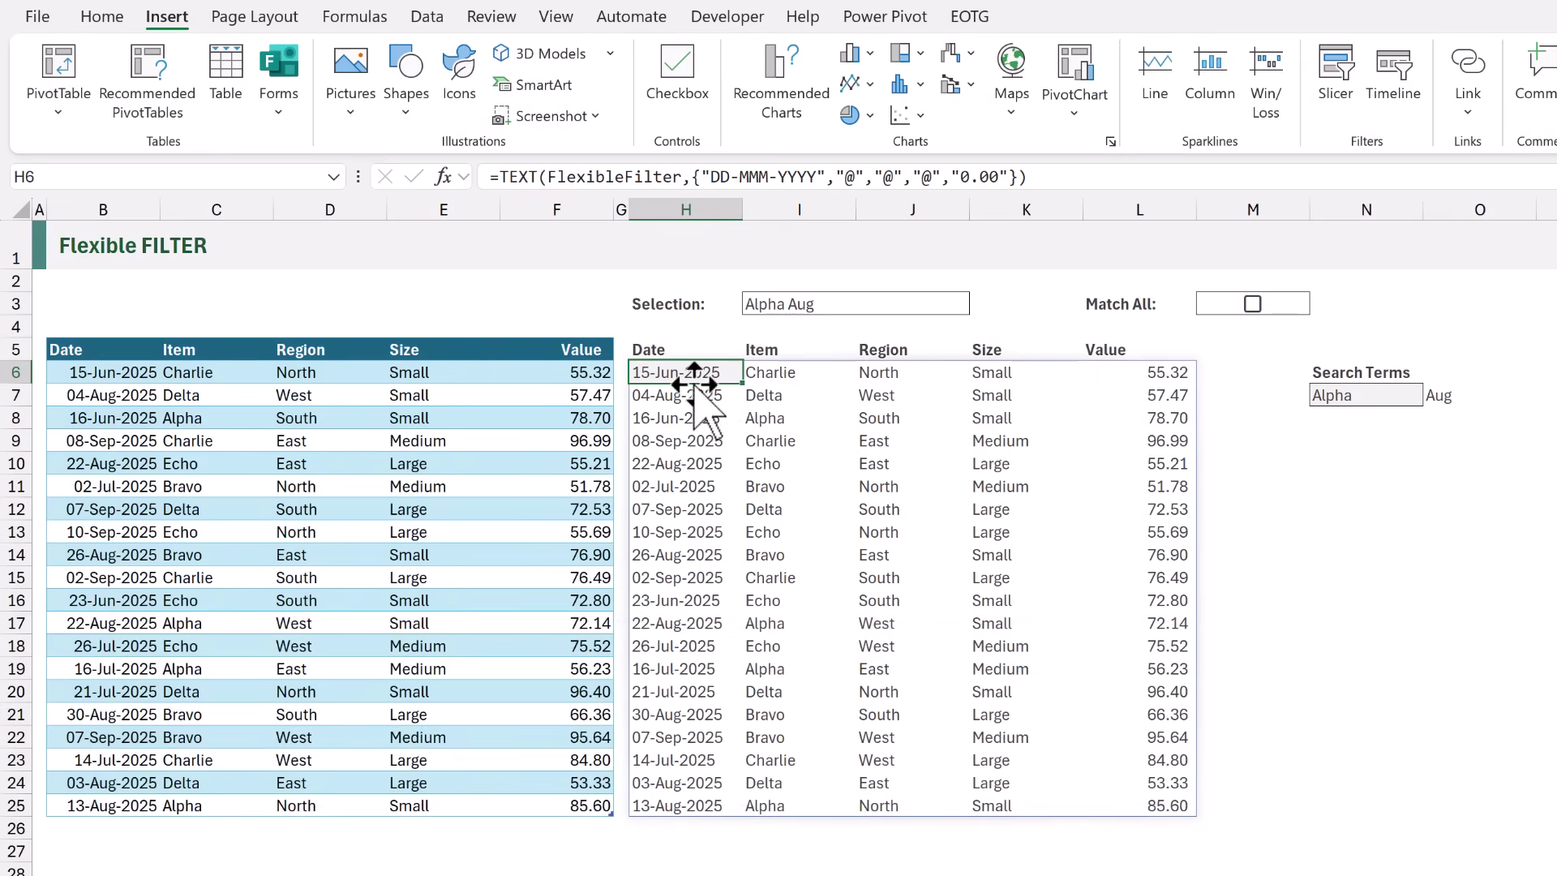
pyautogui.moveTo(690, 373); pyautogui.dragTo(694, 817)
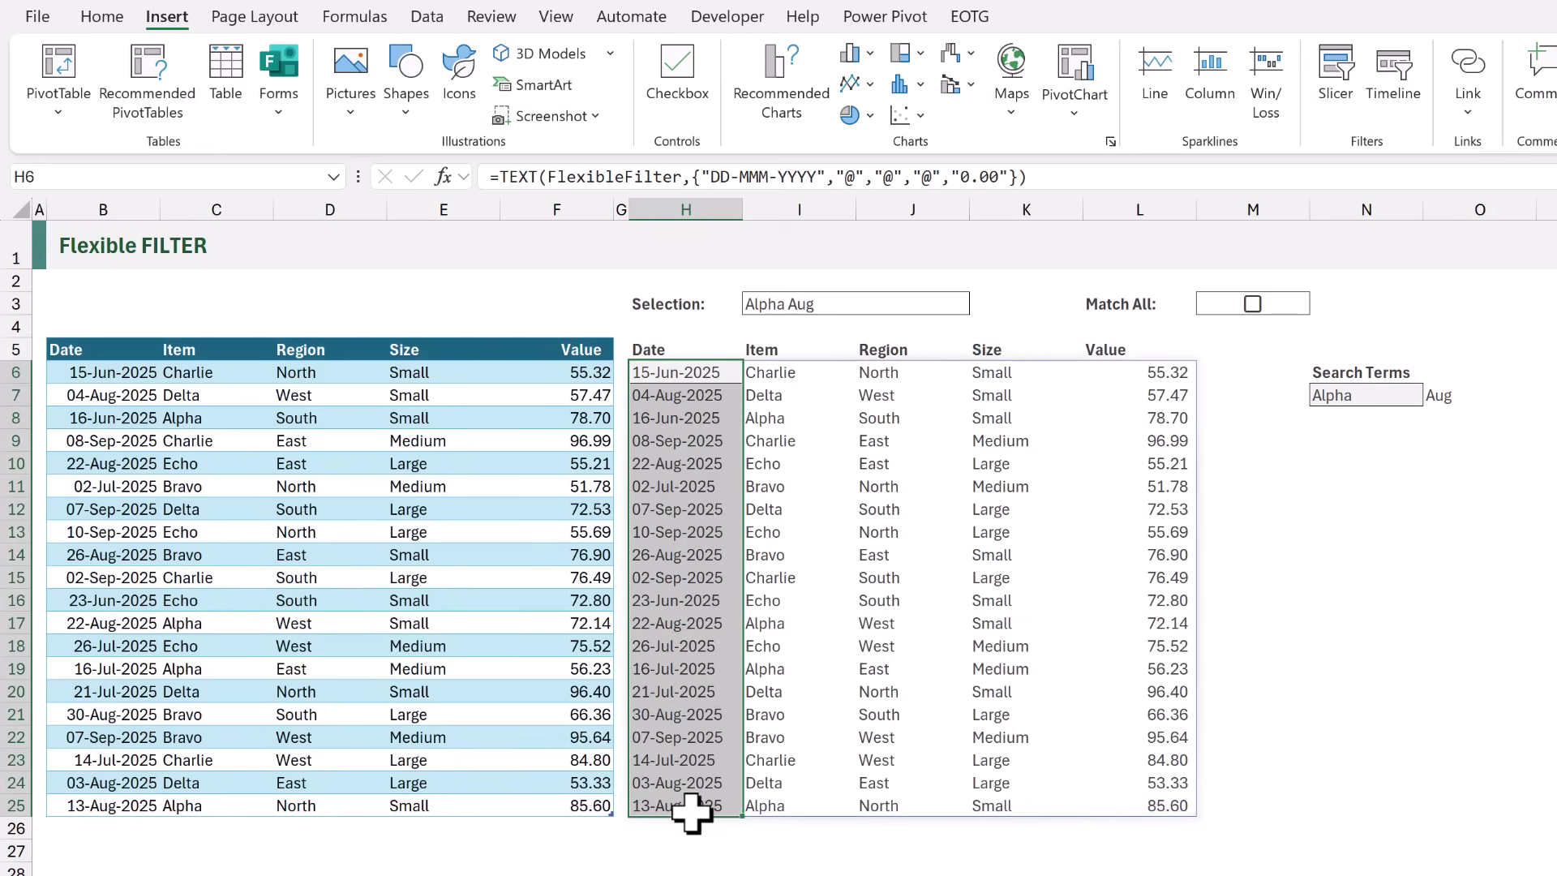
pyautogui.moveTo(1170, 369); pyautogui.dragTo(1133, 799)
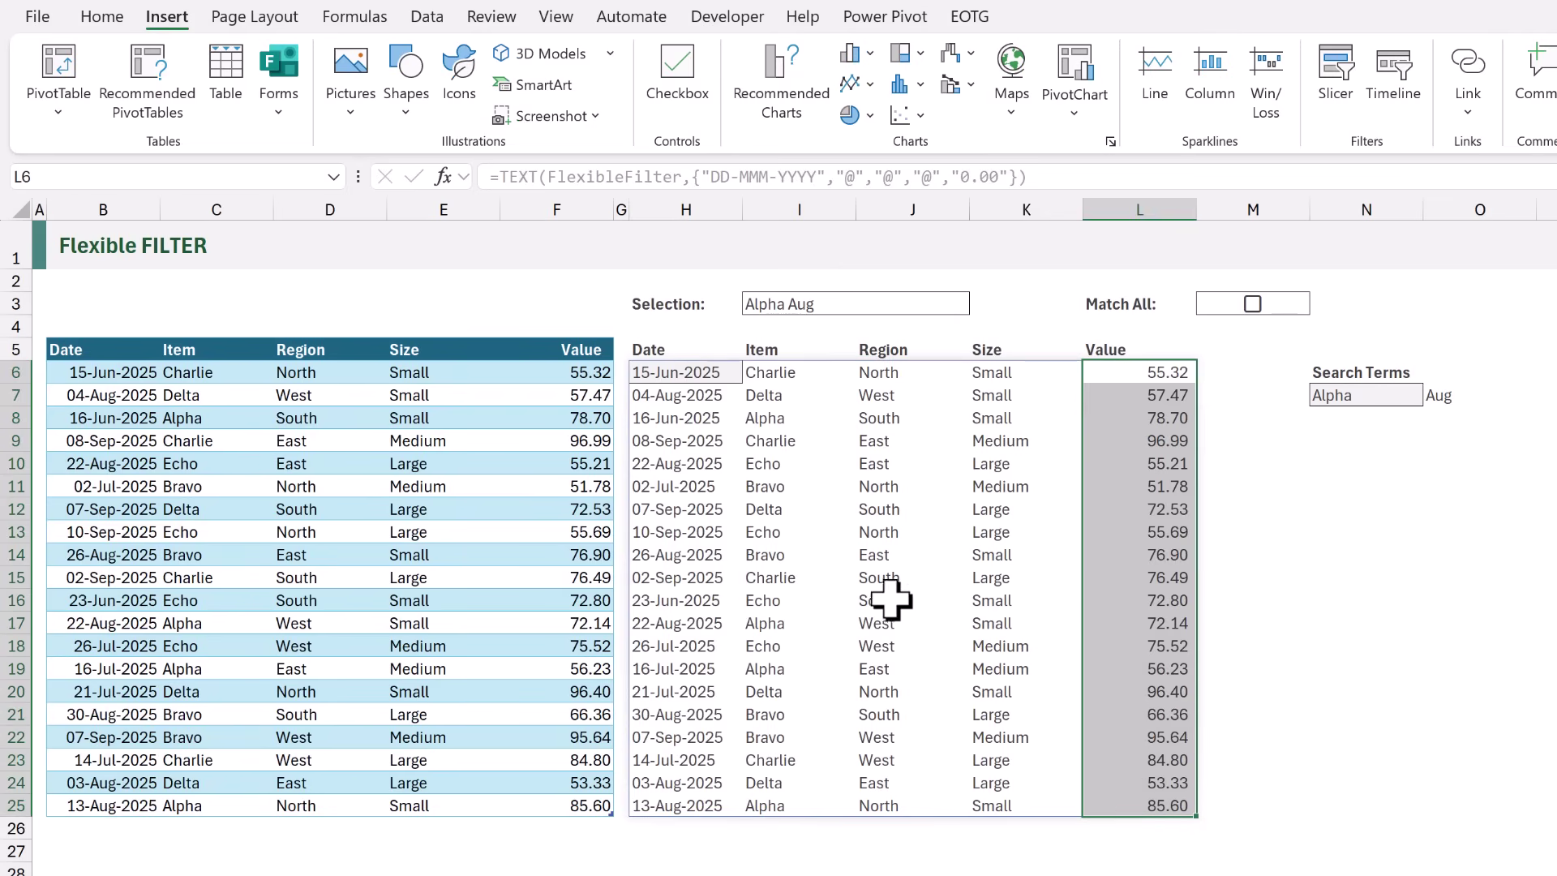
# Wrap H6's TEXT formula in TEXTJOIN("|",TRUE,…) to produce one pipe-delimited string.
pyautogui.click(675, 370)
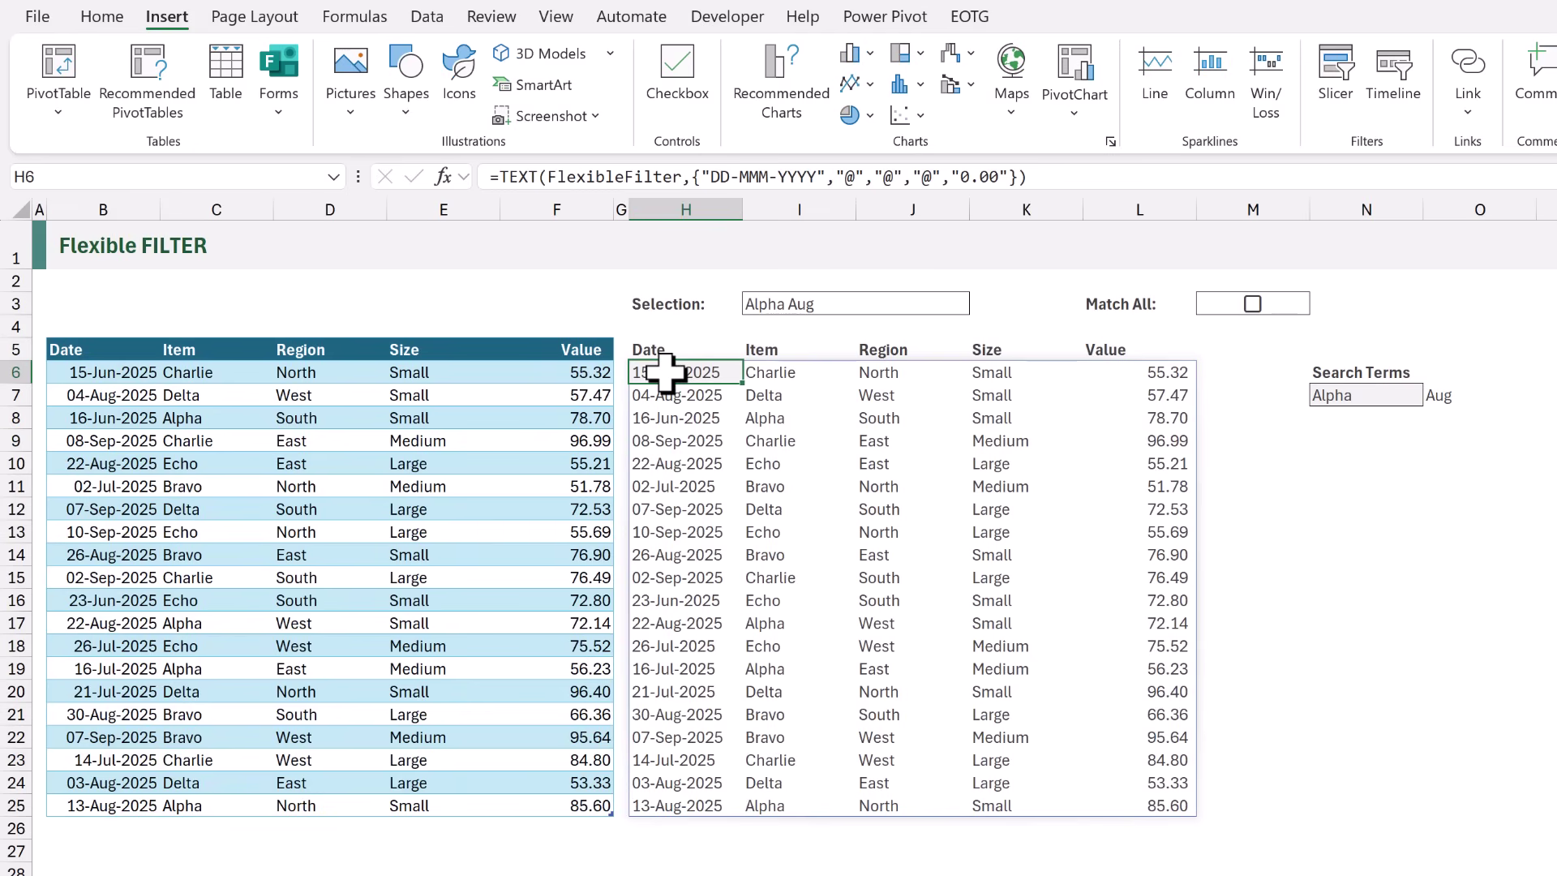
pyautogui.doubleClick(665, 372)
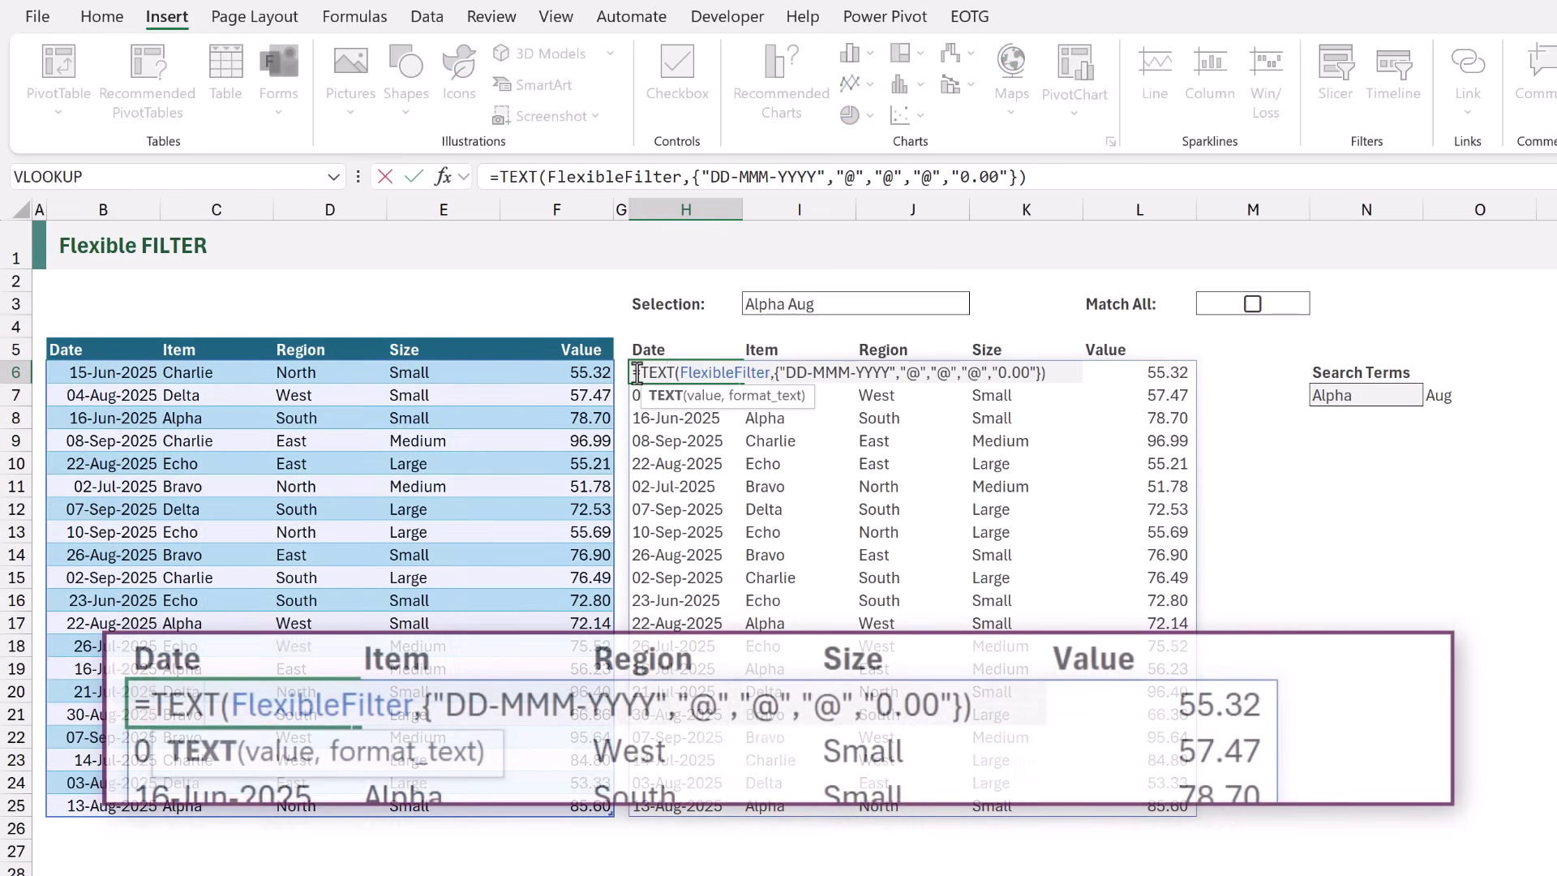
pyautogui.write('TEXTJOIN')
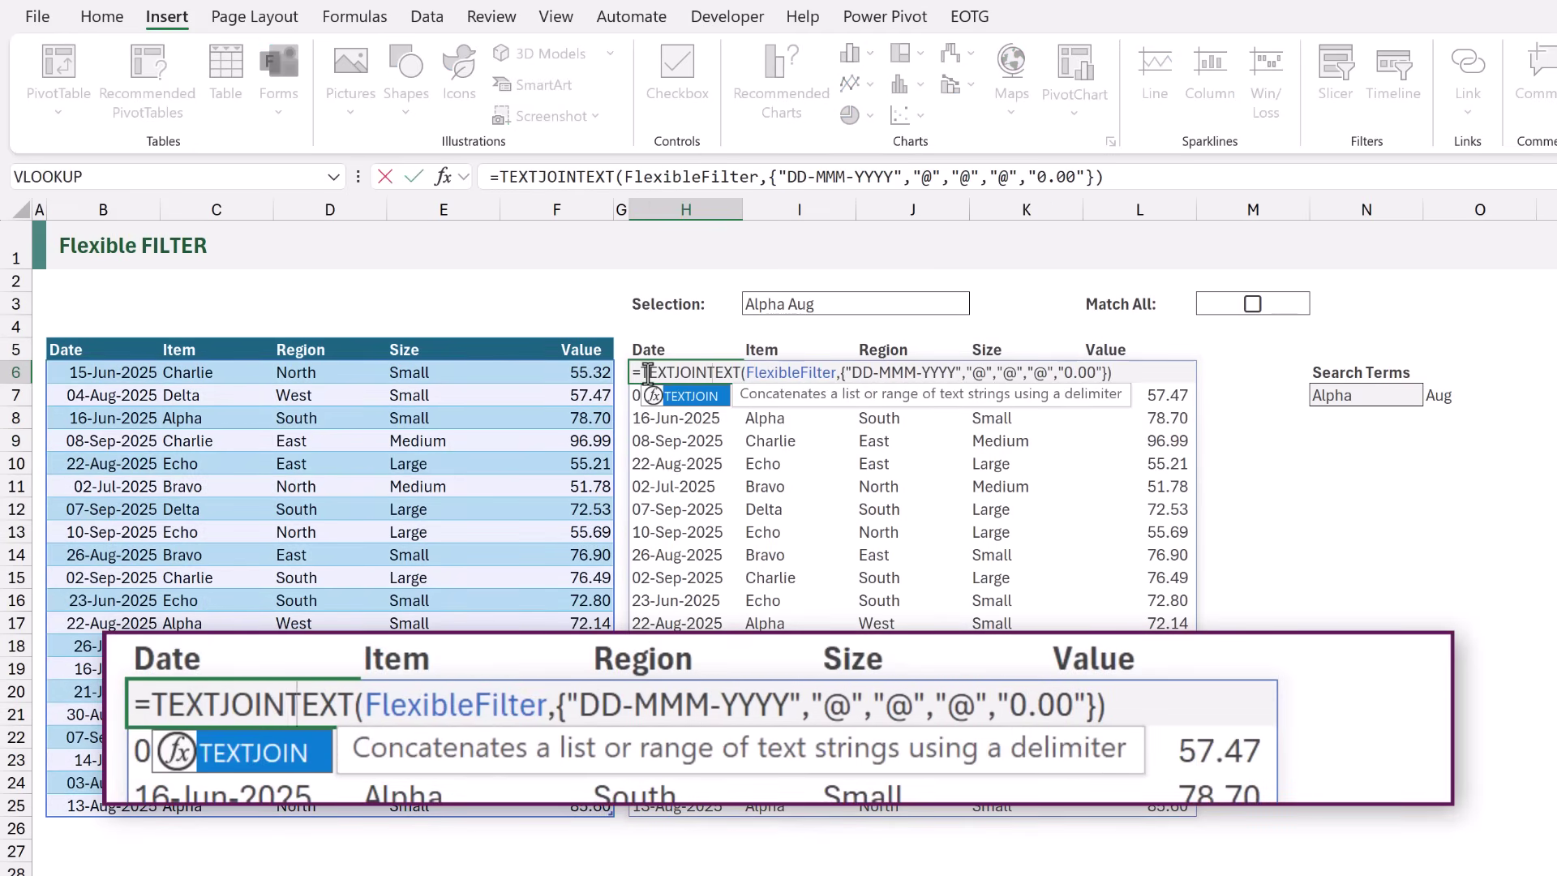
pyautogui.write('("|"')
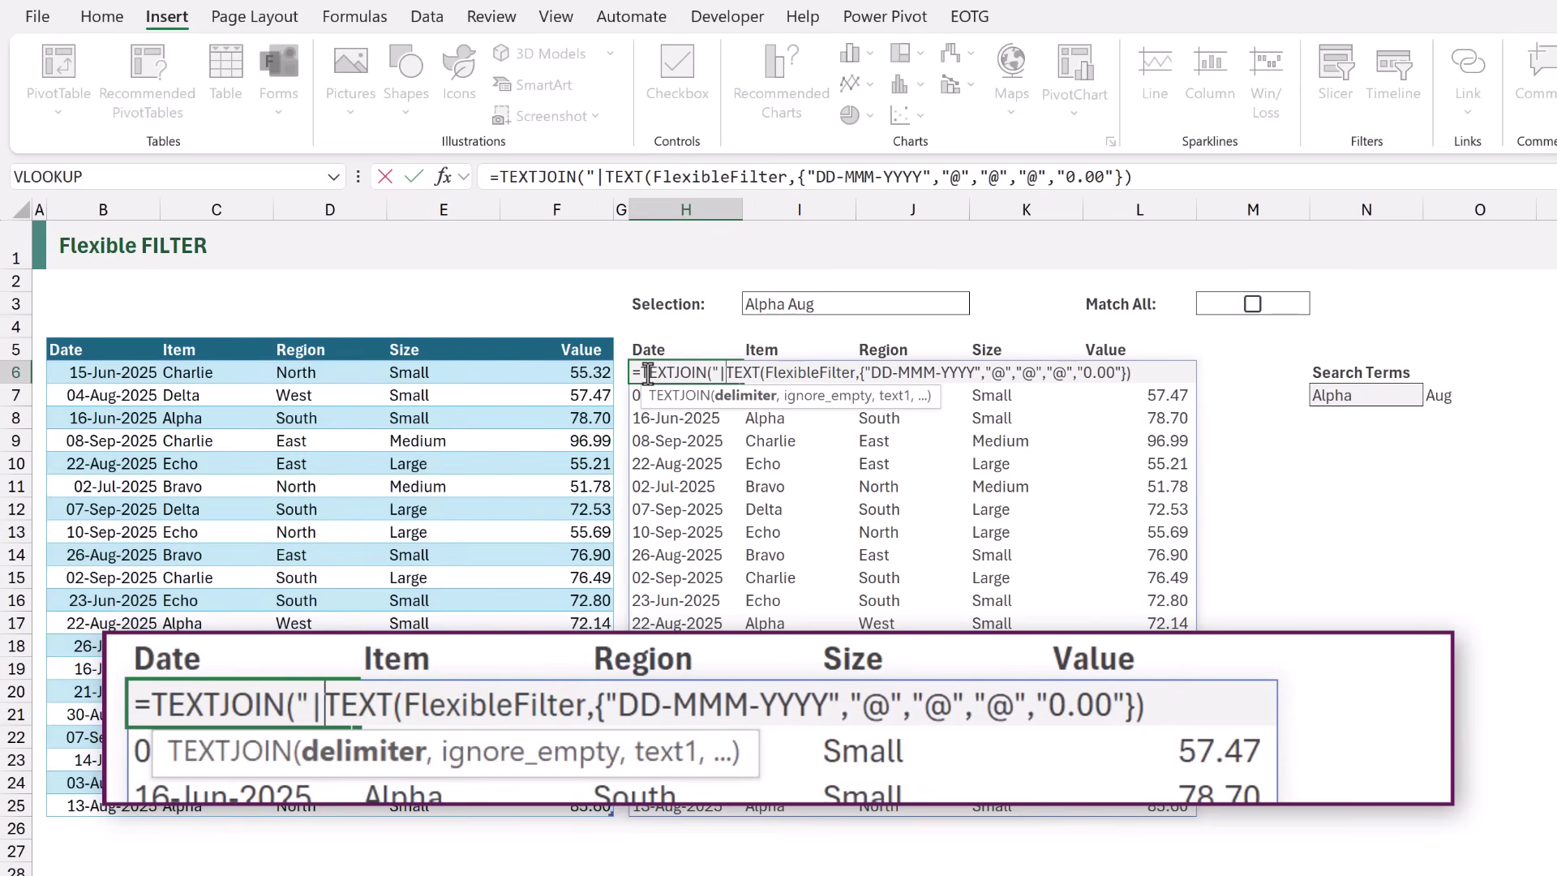
pyautogui.write(',')
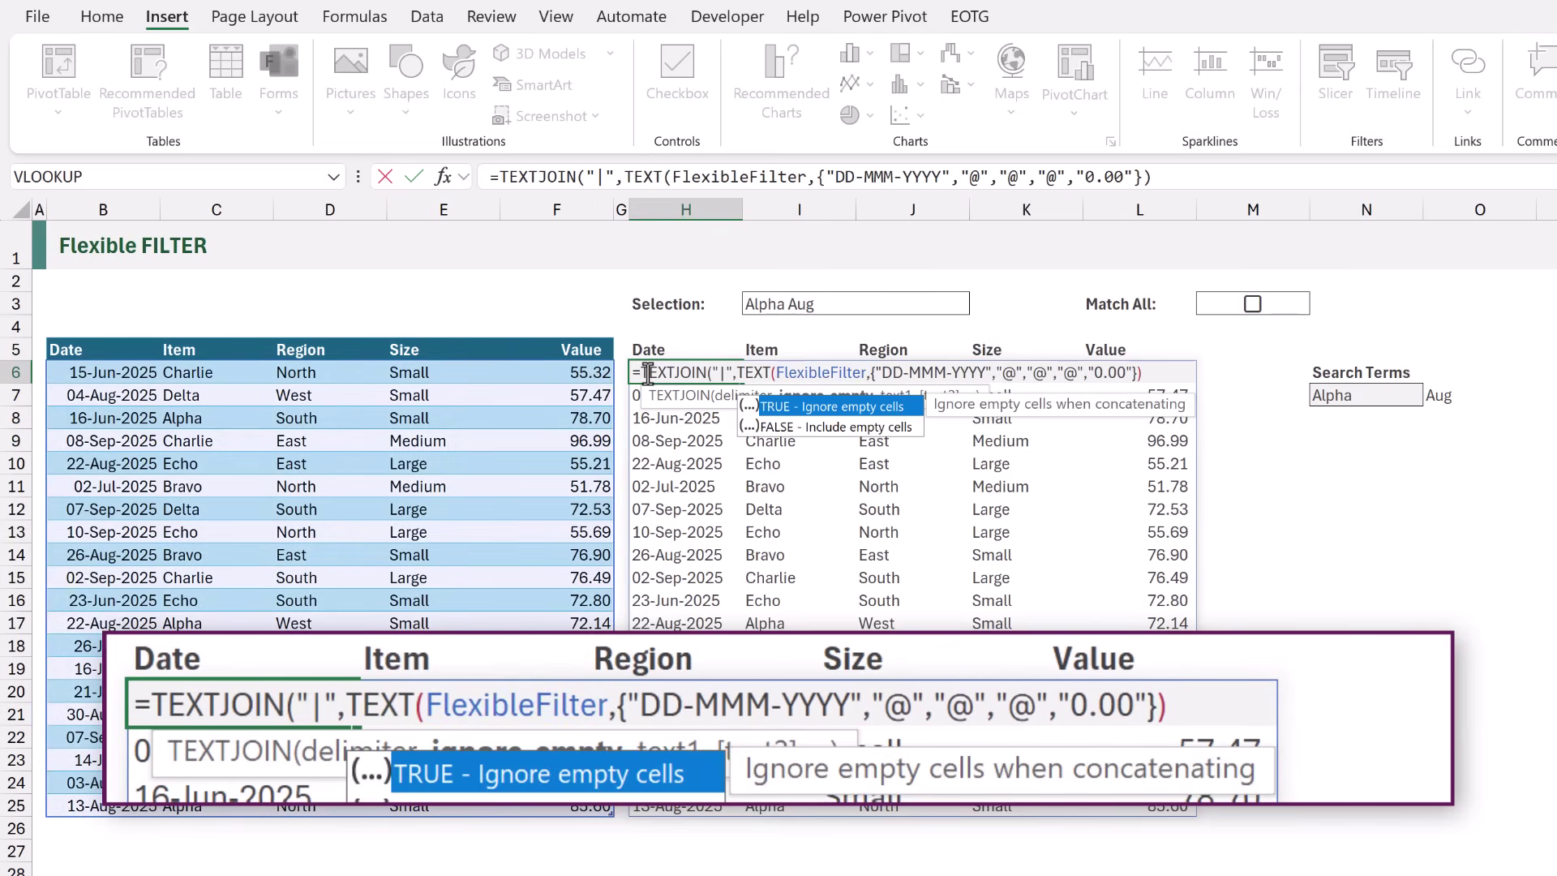
pyautogui.press('Tab')
pyautogui.write(',')
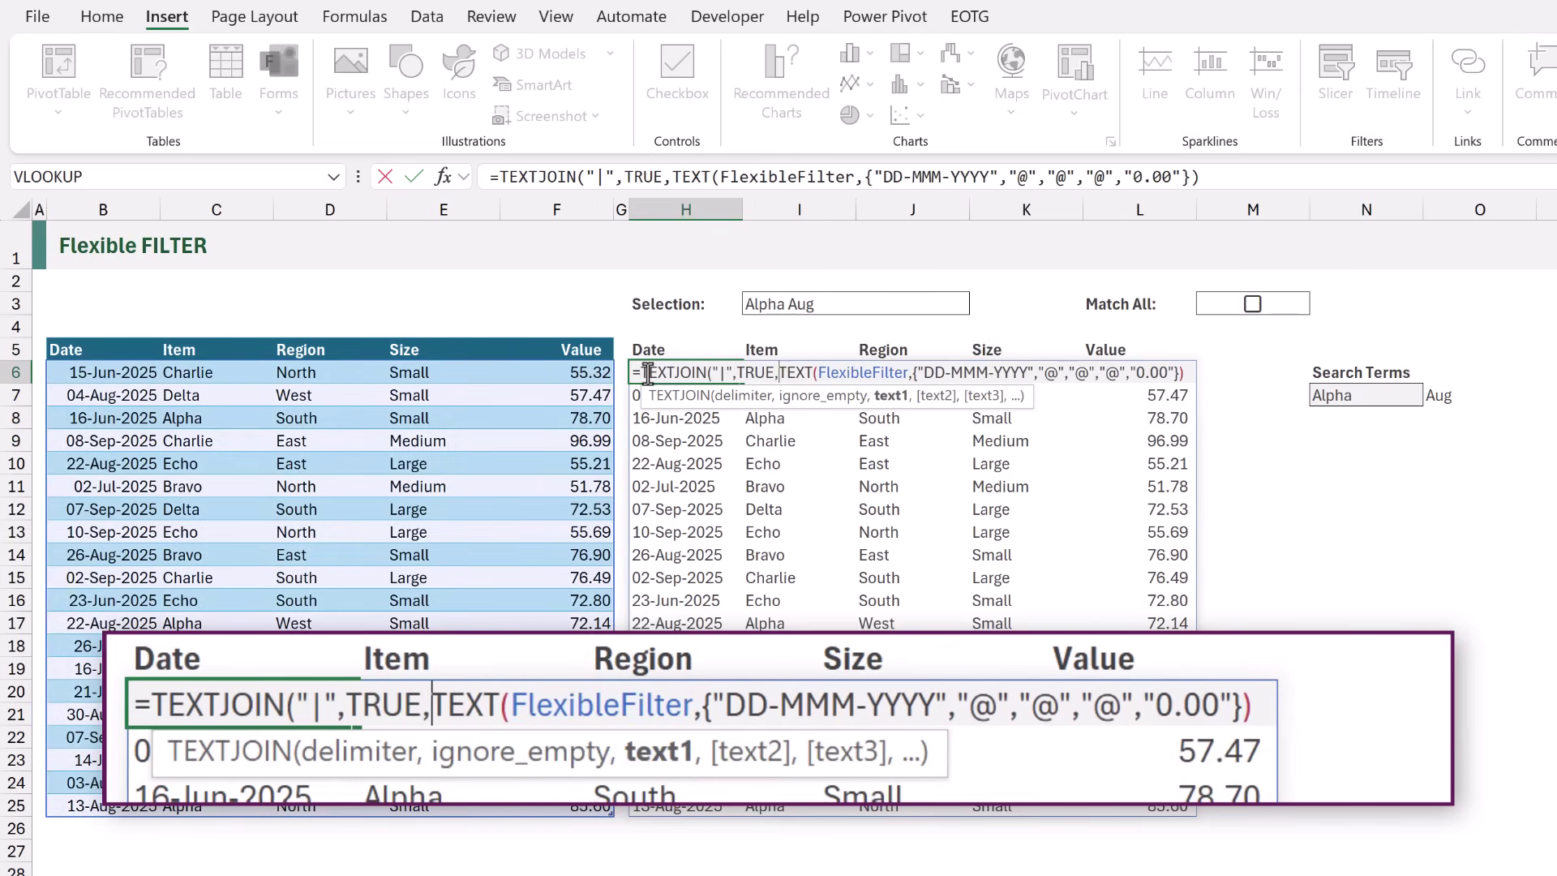
pyautogui.click(1186, 379)
pyautogui.write(')')
pyautogui.hotkey('ctrl', 'Return')
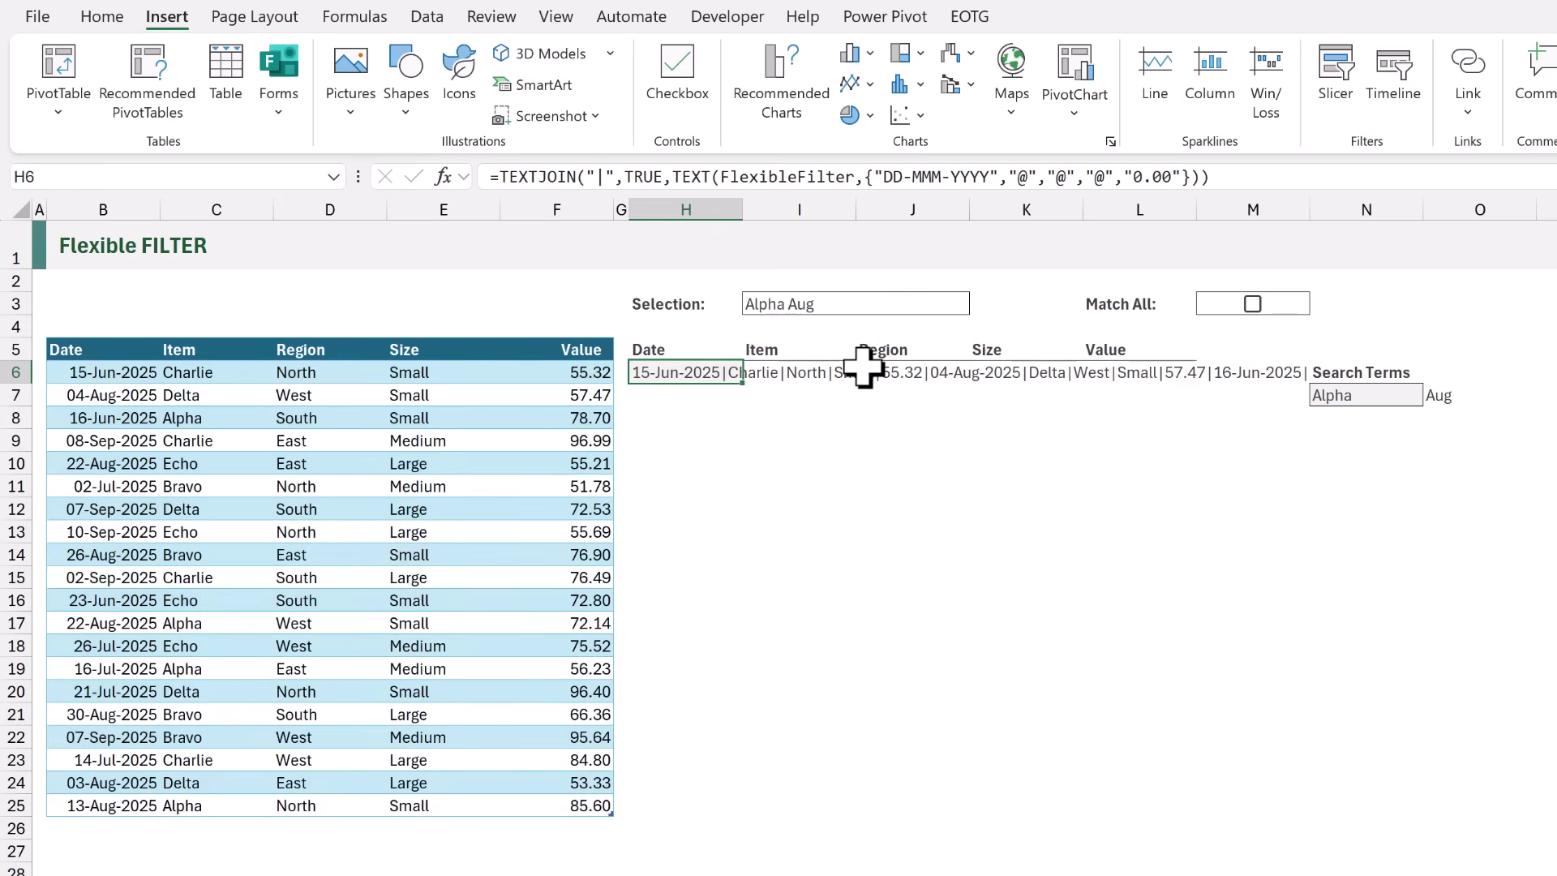
# Undo the TEXTJOIN and wrap the TEXT formula in BYROW, split across lines.
pyautogui.hotkey('ctrl', 'z')
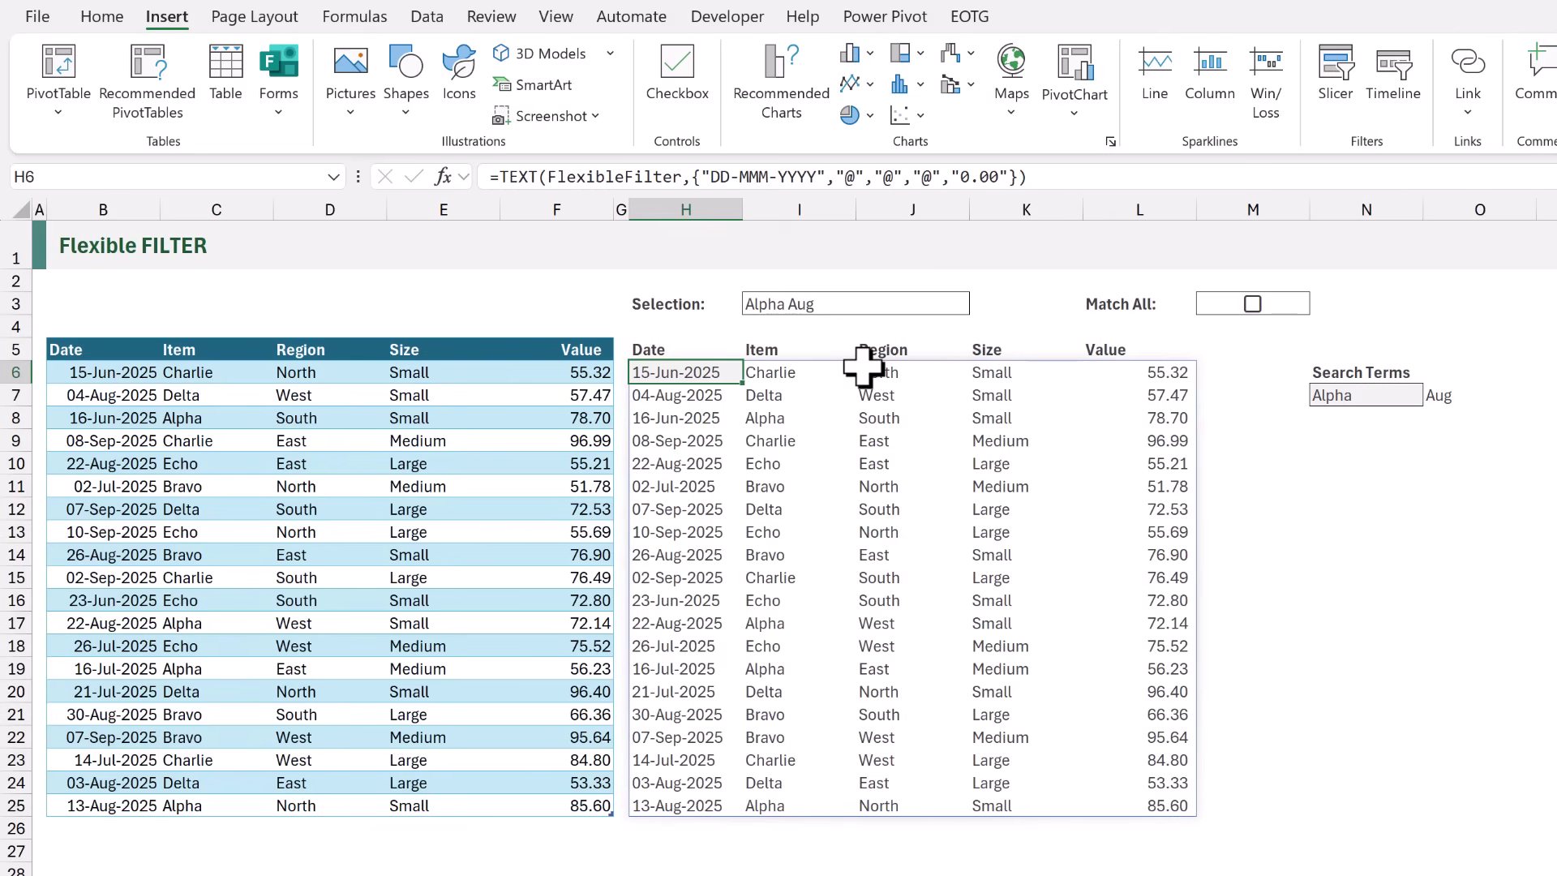
pyautogui.doubleClick(672, 373)
pyautogui.press('Left')
pyautogui.press('Left')
pyautogui.press('Left')
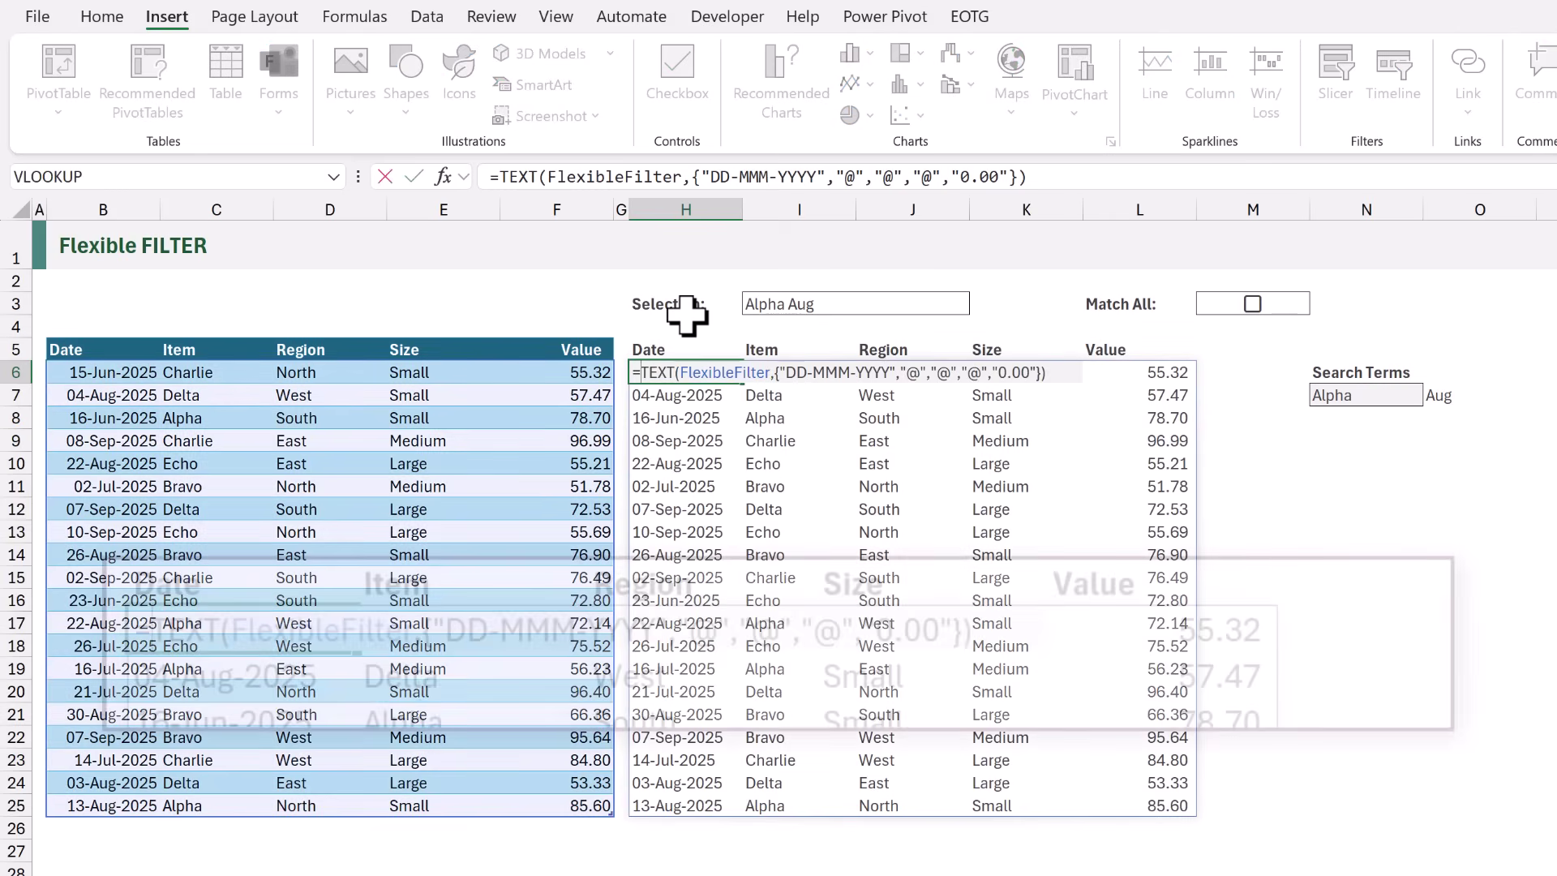
pyautogui.write('BYRO')
pyautogui.press('Tab')
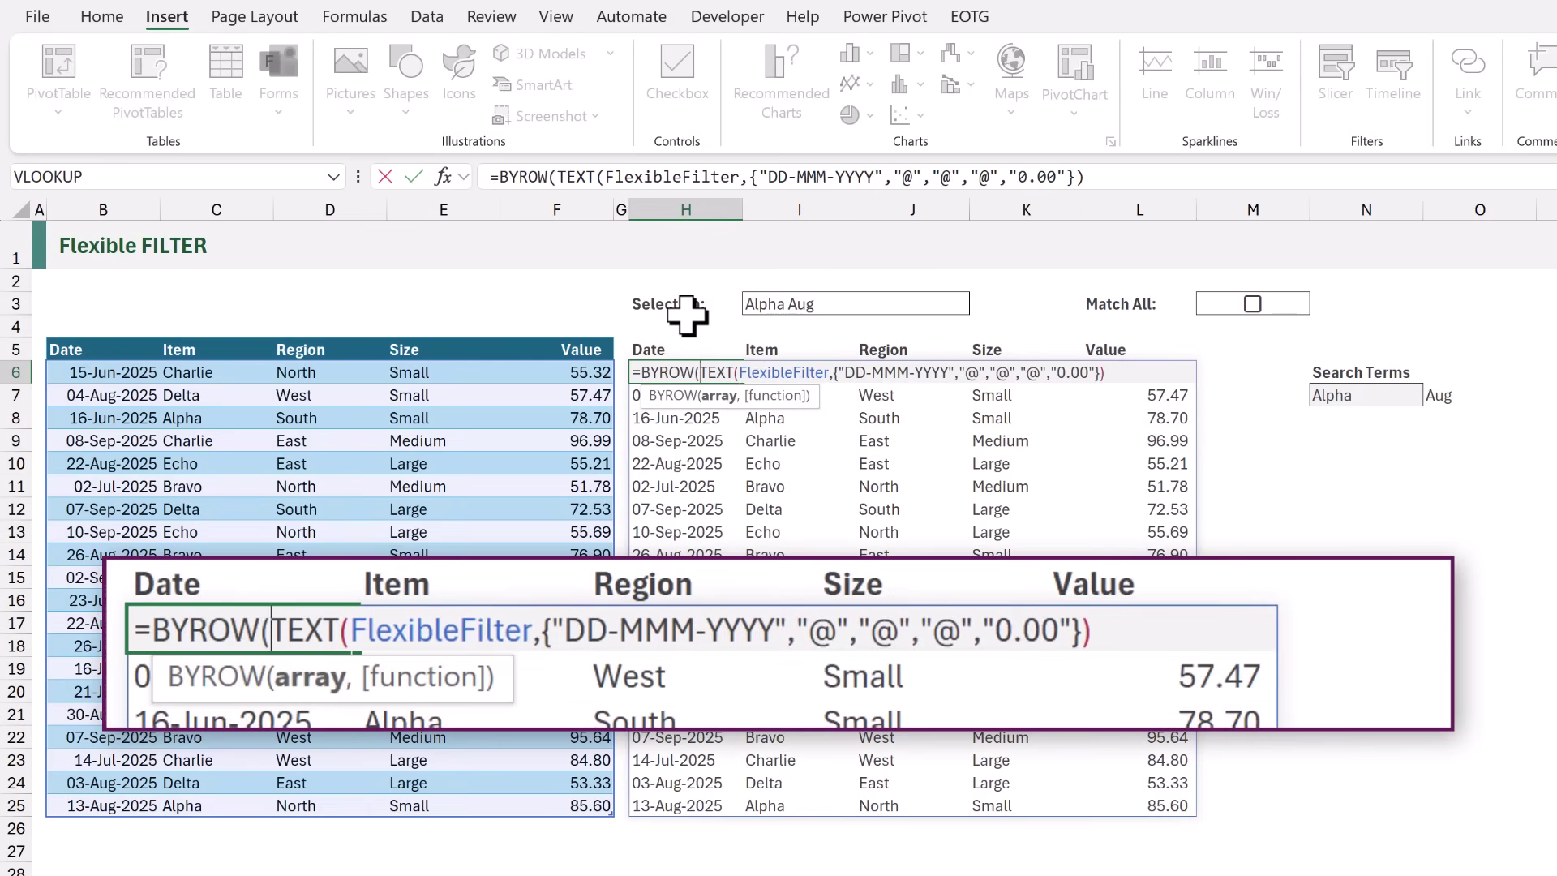
pyautogui.click(701, 372)
pyautogui.hotkey('alt', 'Return')
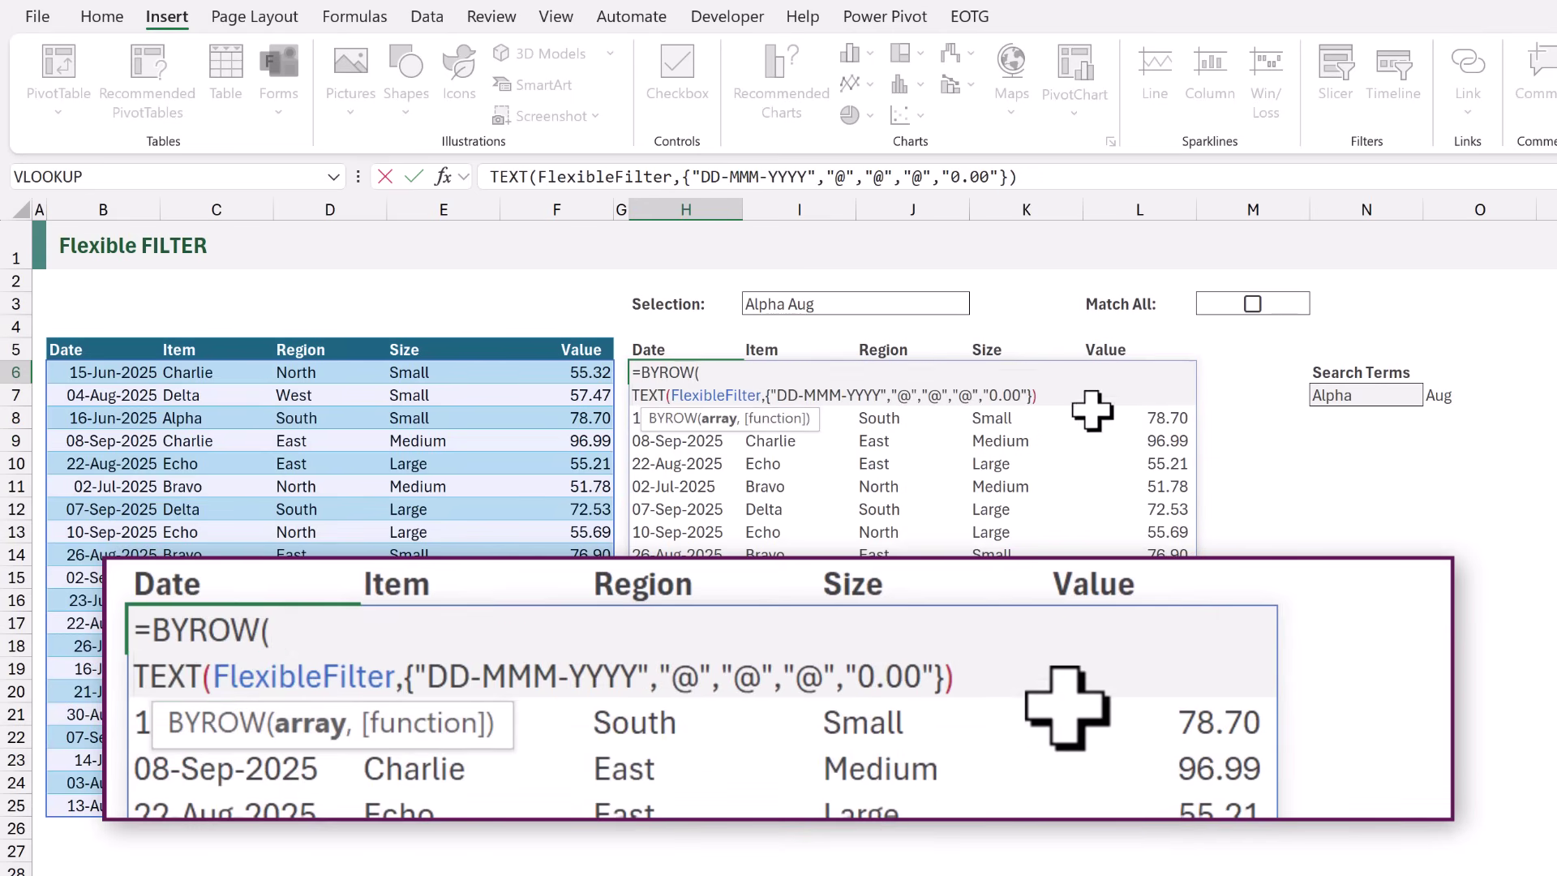
pyautogui.write(',')
pyautogui.hotkey('alt', 'Return')
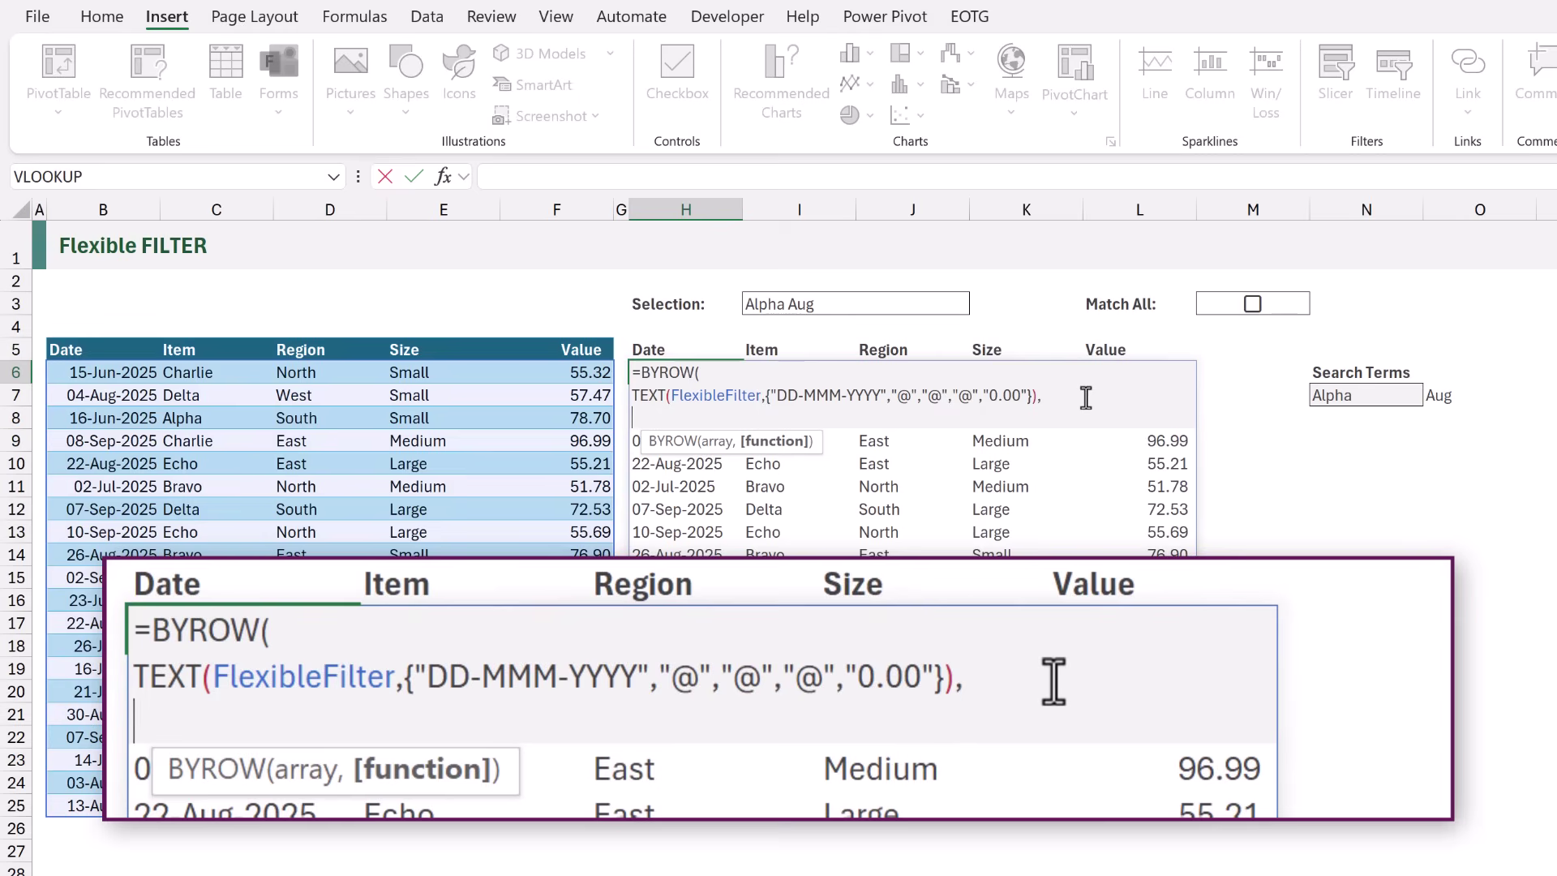
# Add LAMBDA(row,TEXTJOIN("|",TRUE,row)) so H6 spills one joined string per row.
pyautogui.write('LAMBDA(')
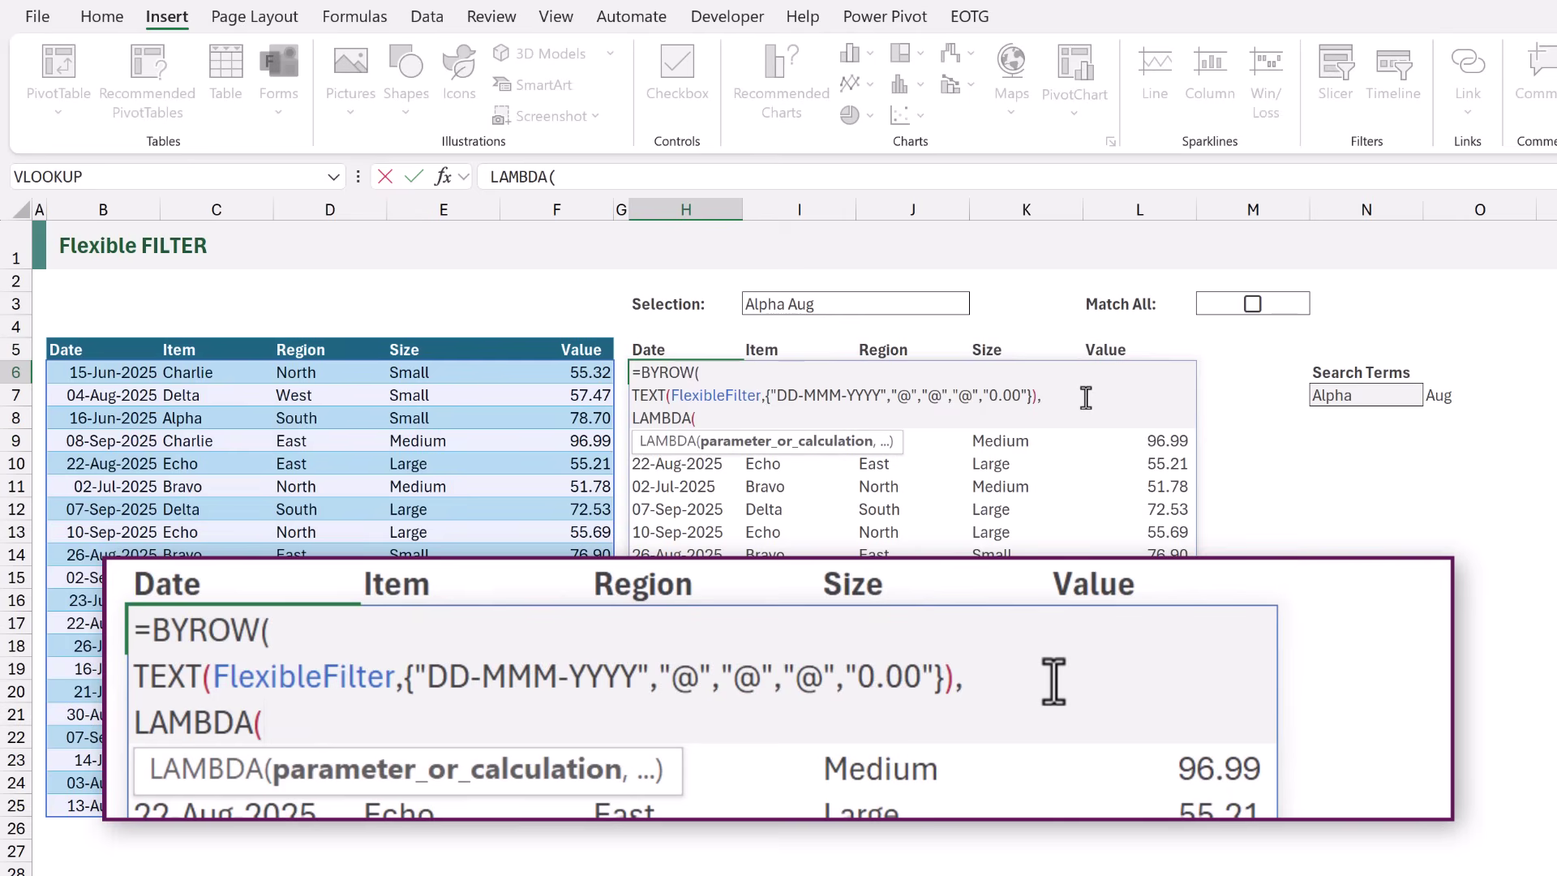
pyautogui.write('row')
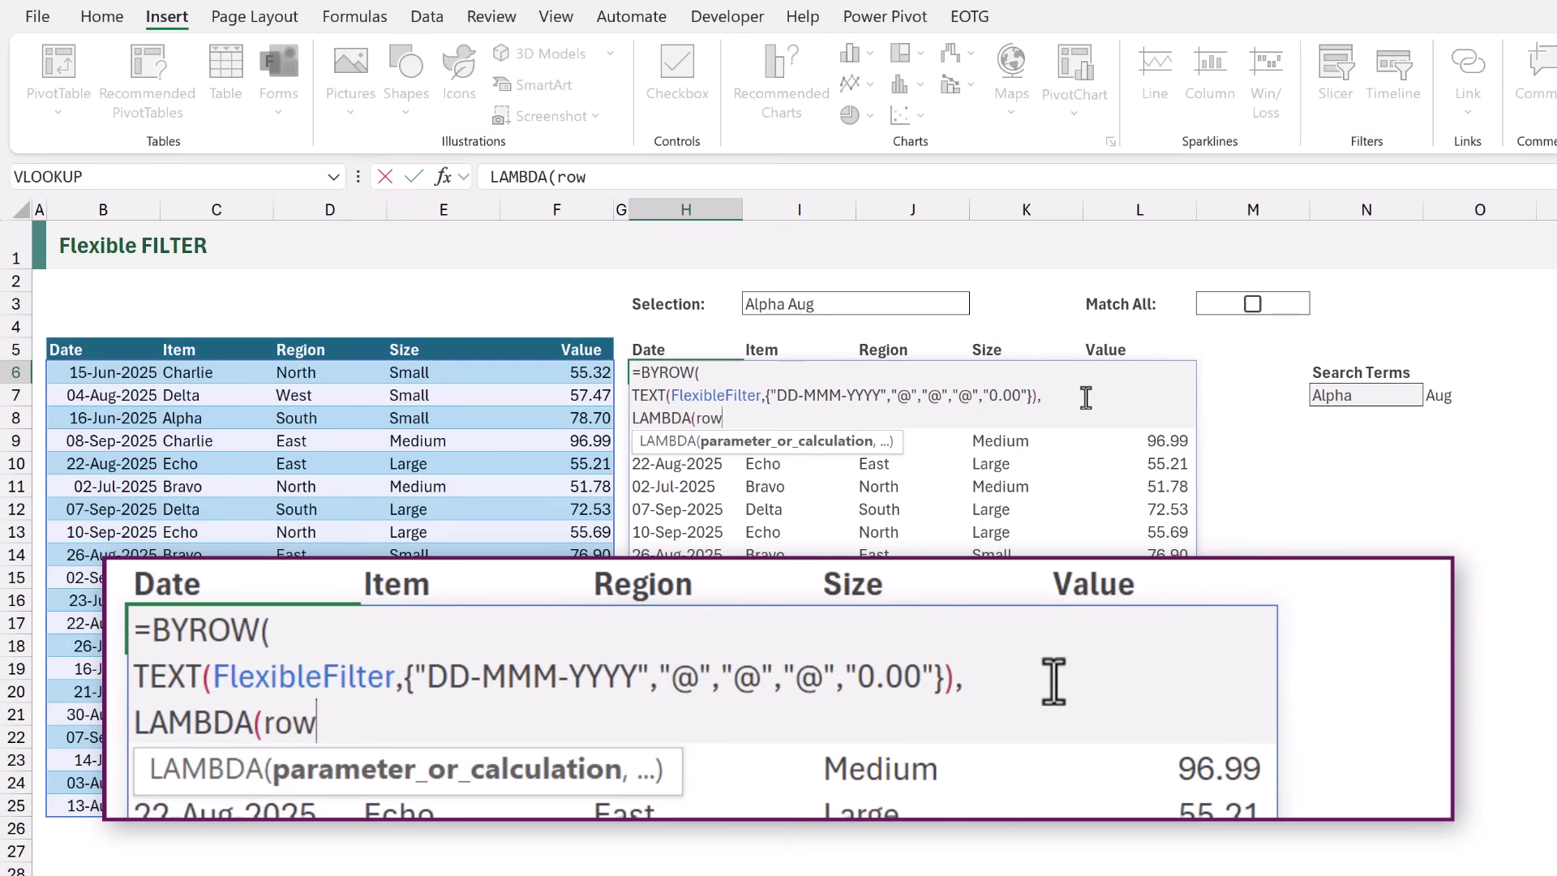
pyautogui.write(',')
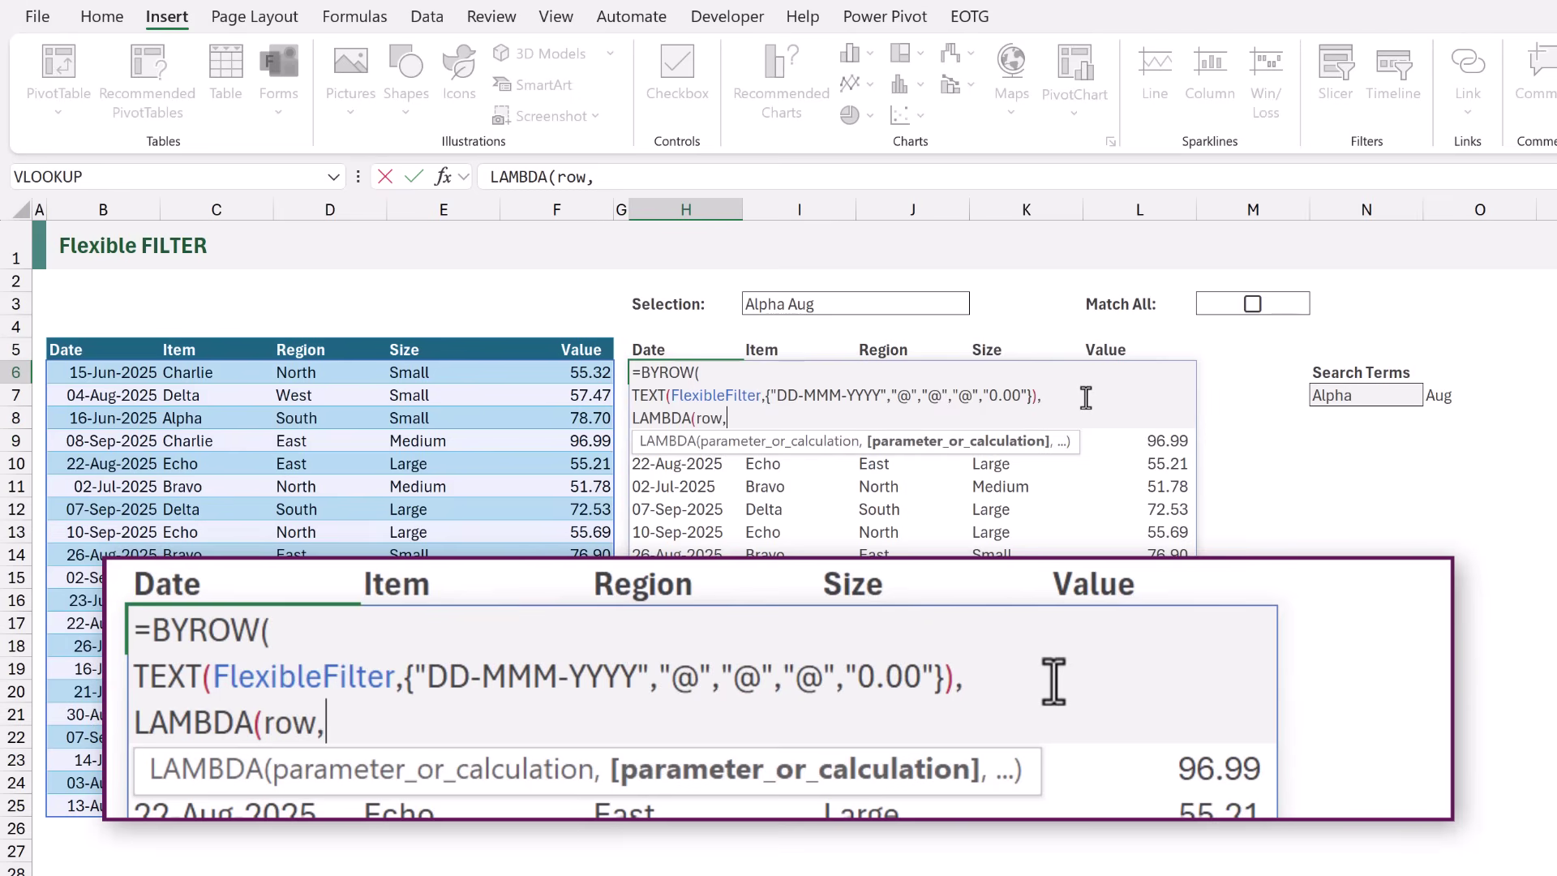
pyautogui.write('TE')
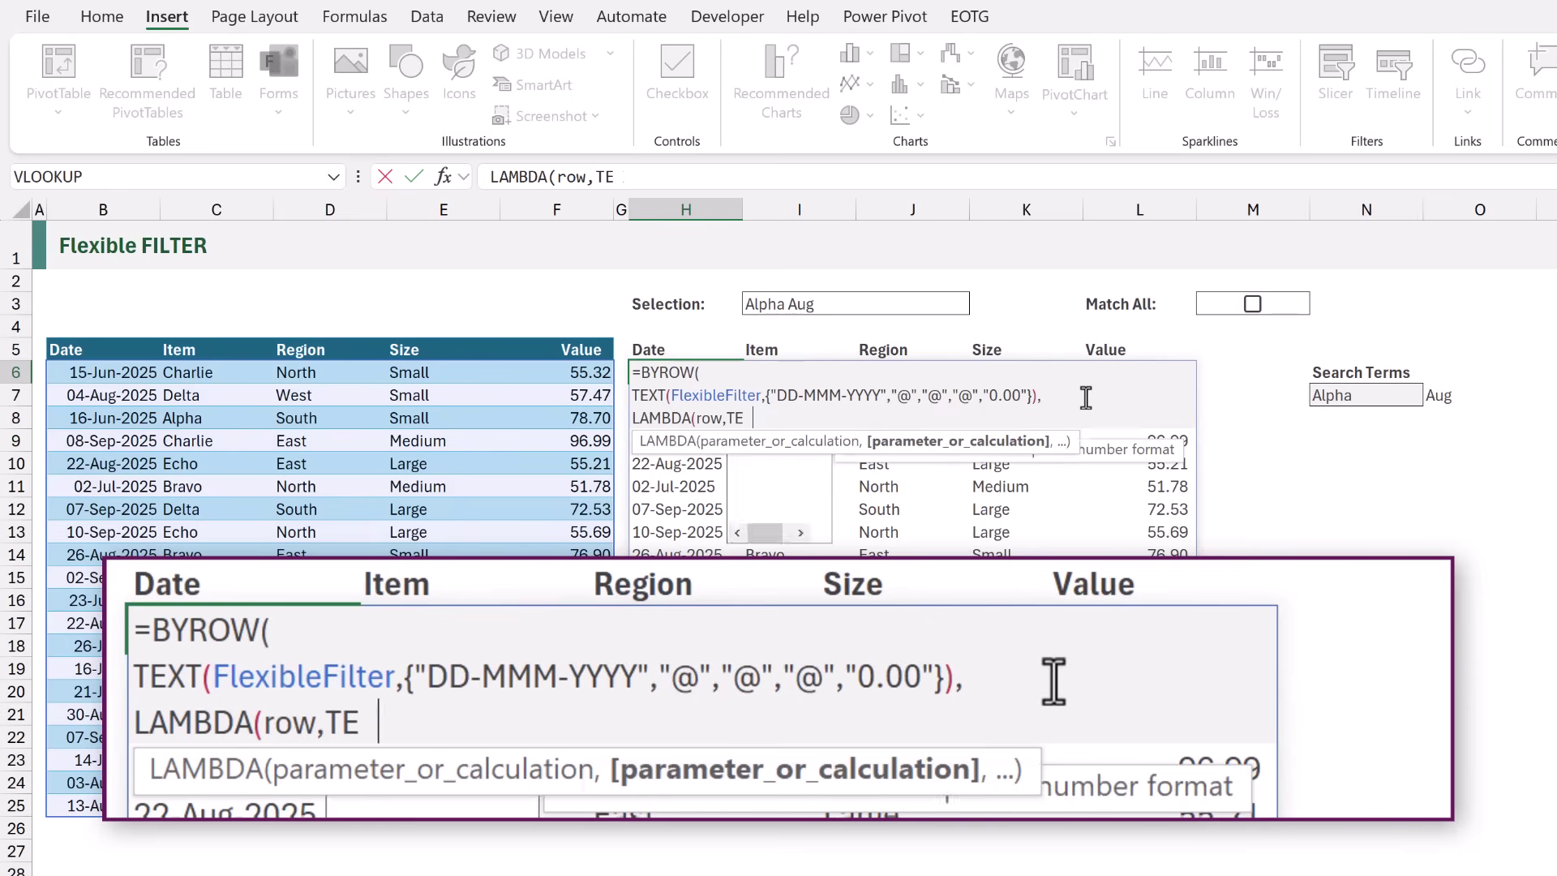
pyautogui.write('XTJOIN')
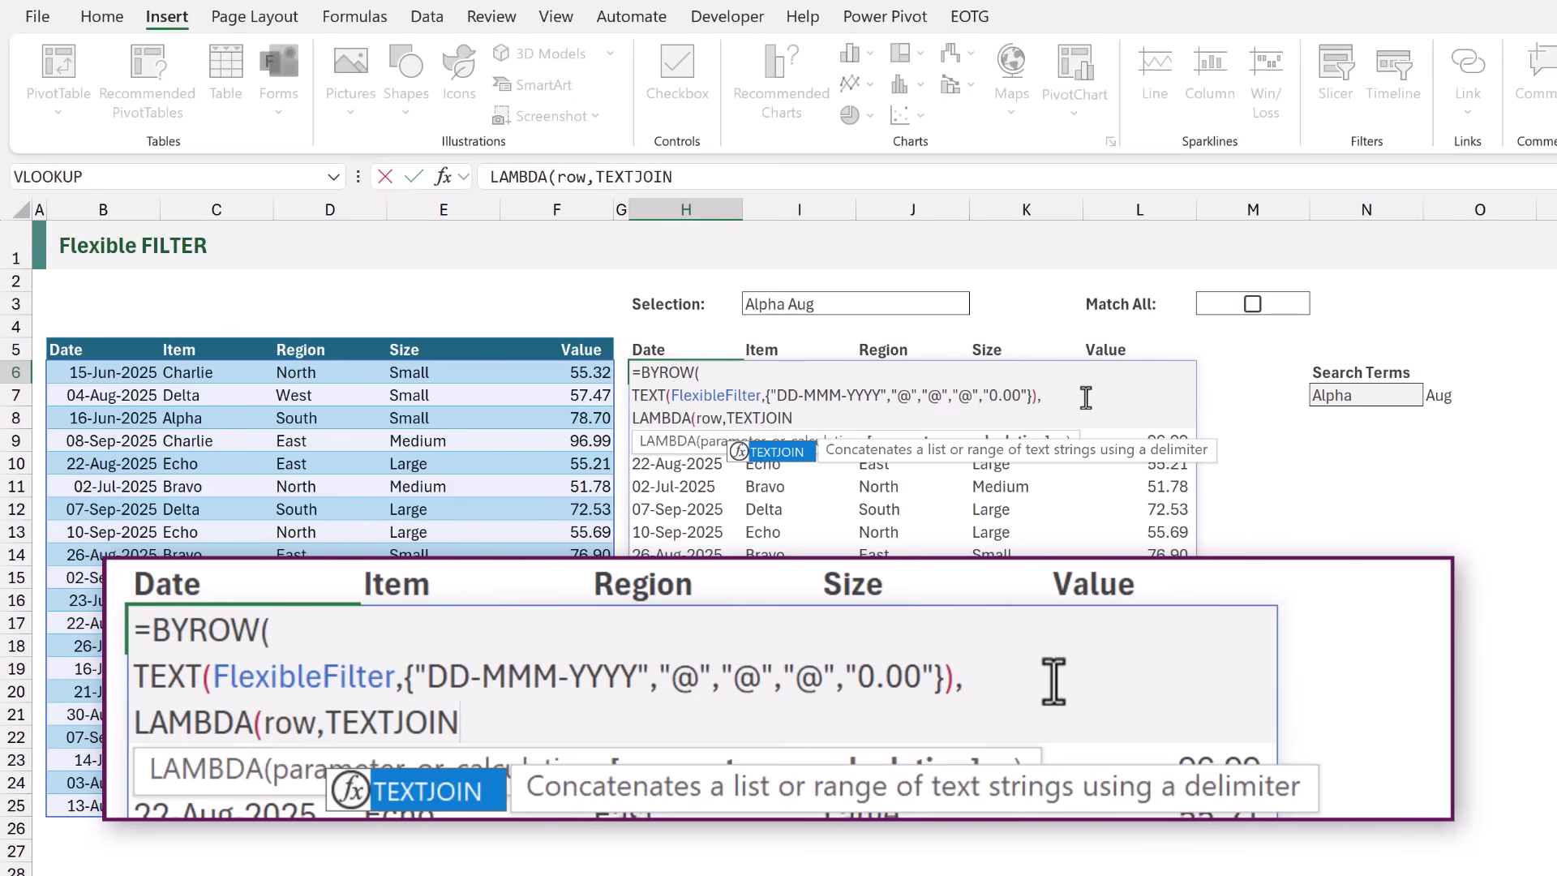
pyautogui.write('("|"')
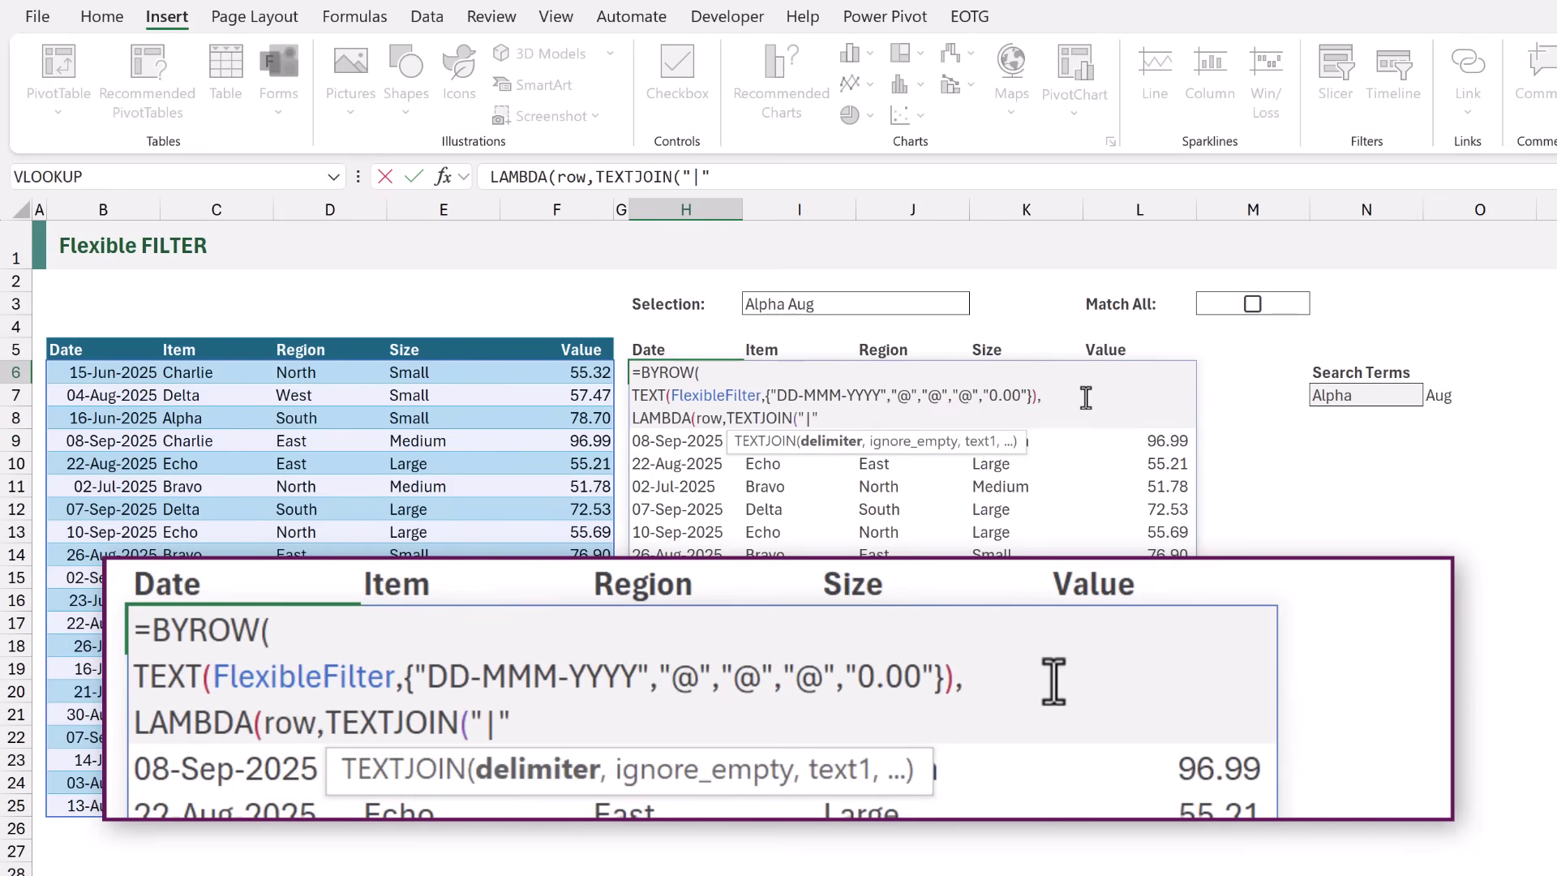
pyautogui.write(',TRUE')
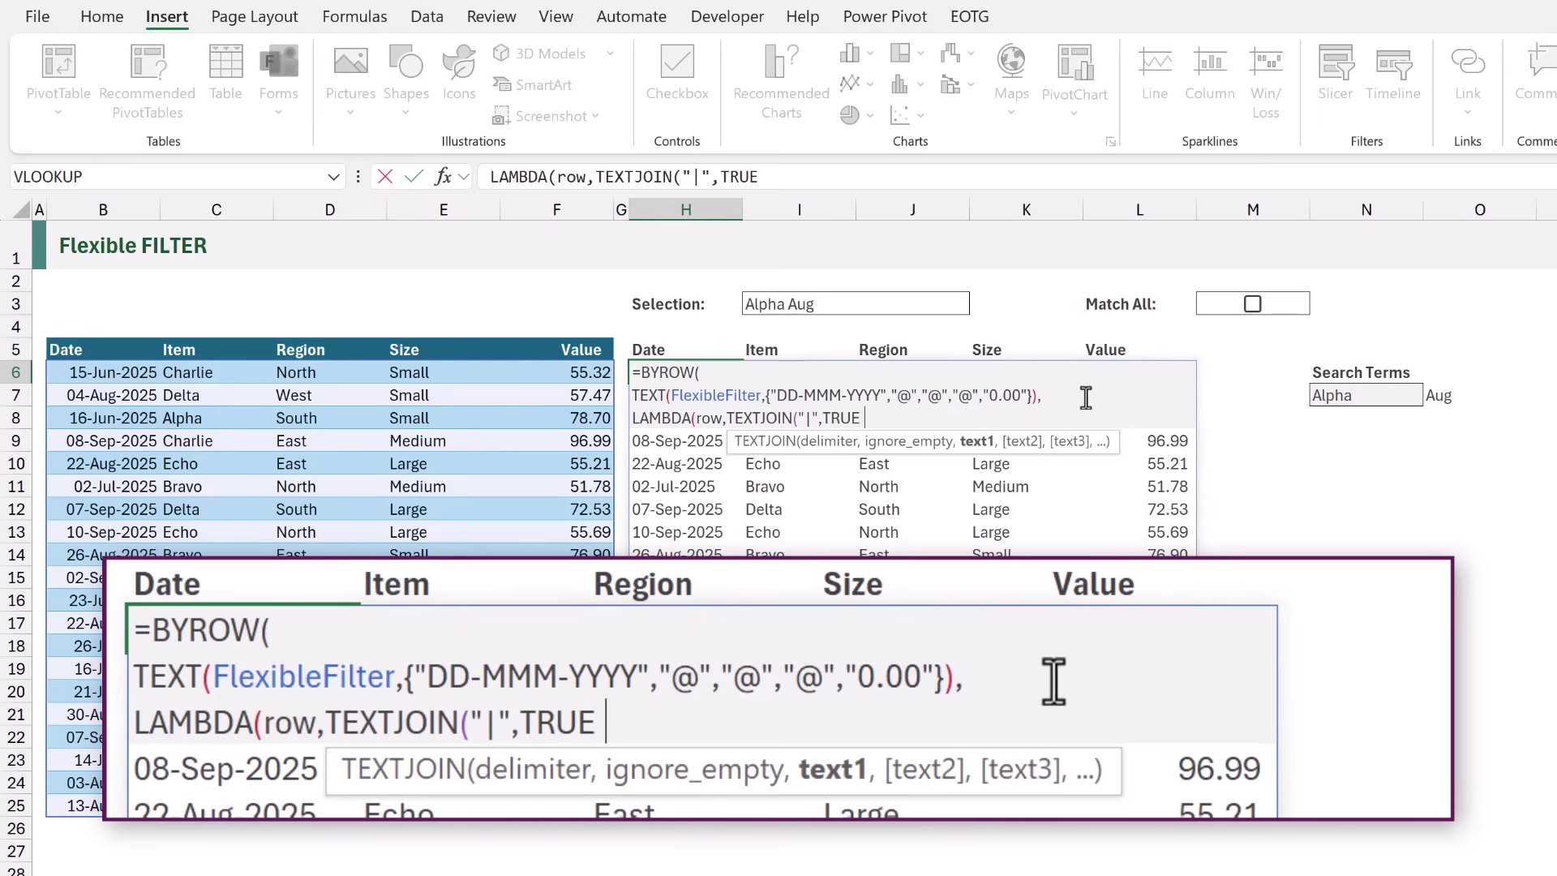
pyautogui.write(',row')
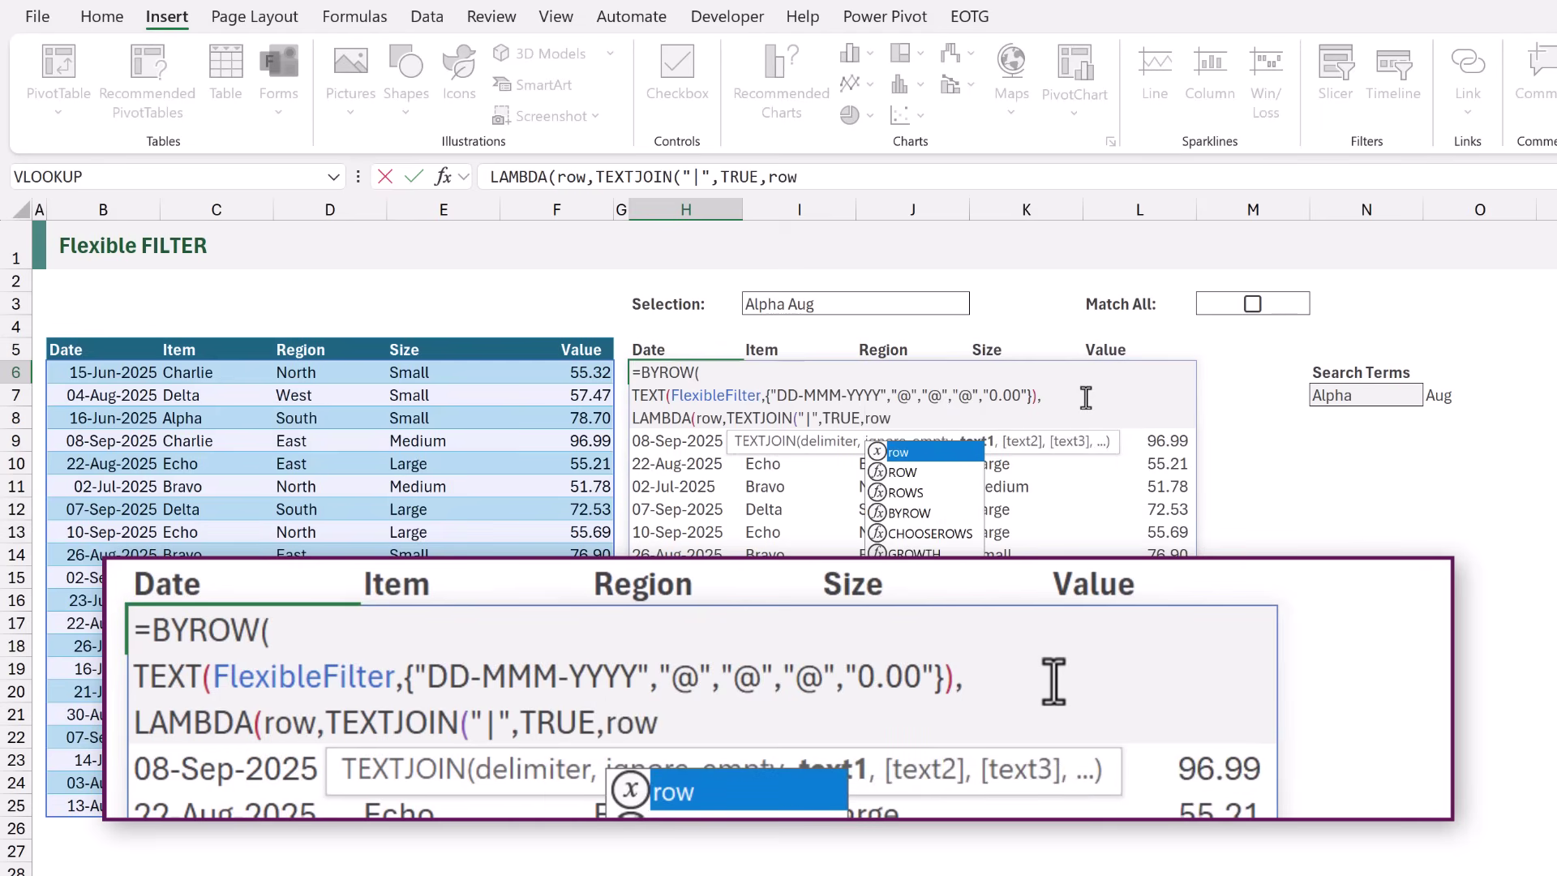
pyautogui.write(')')
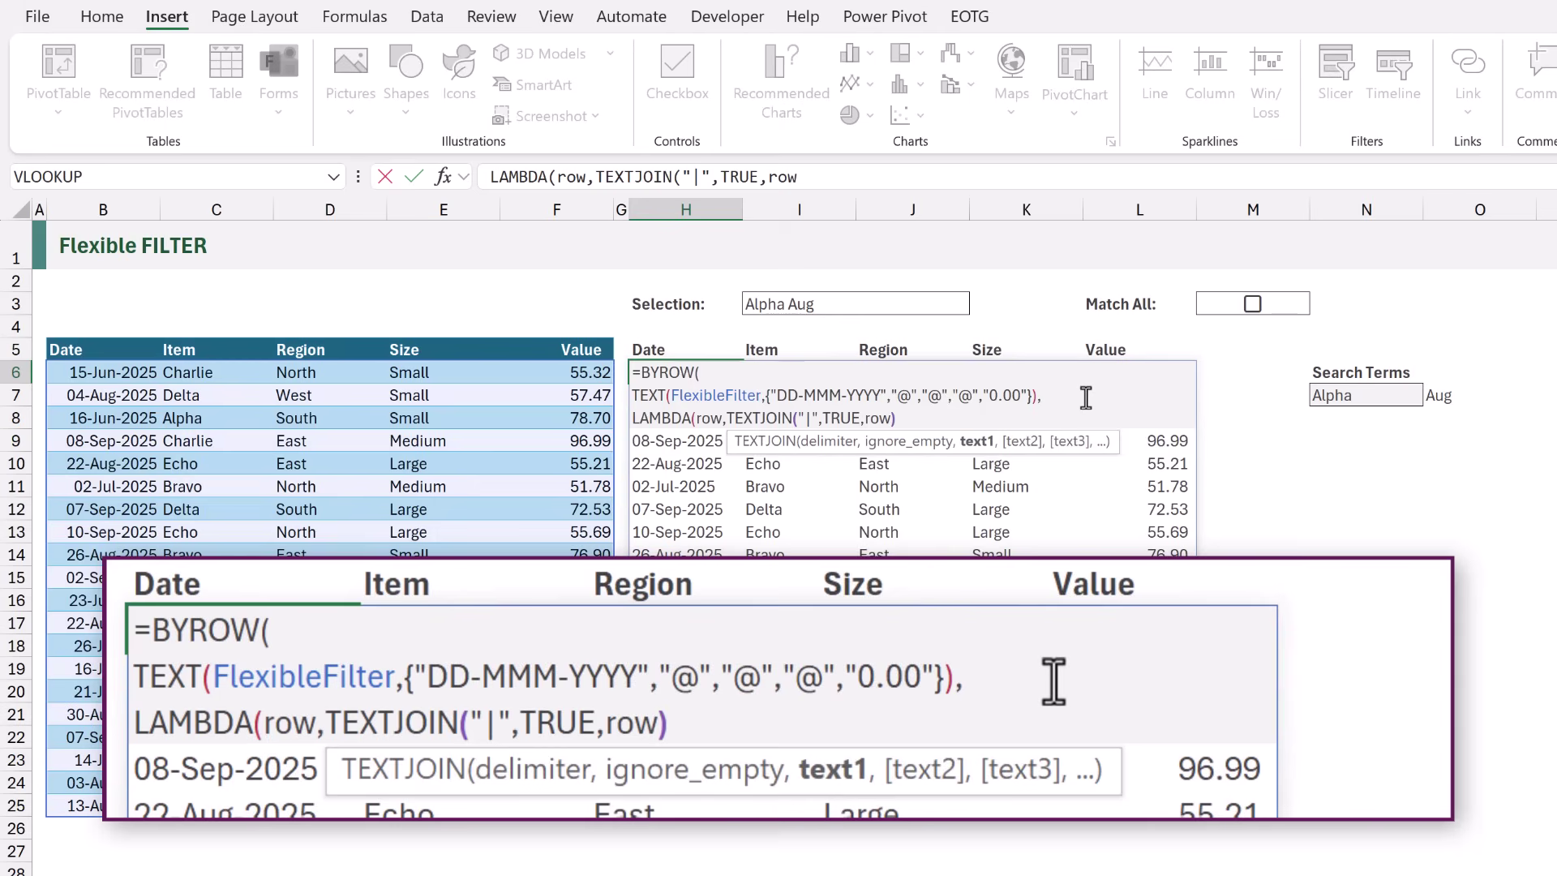
pyautogui.write(')')
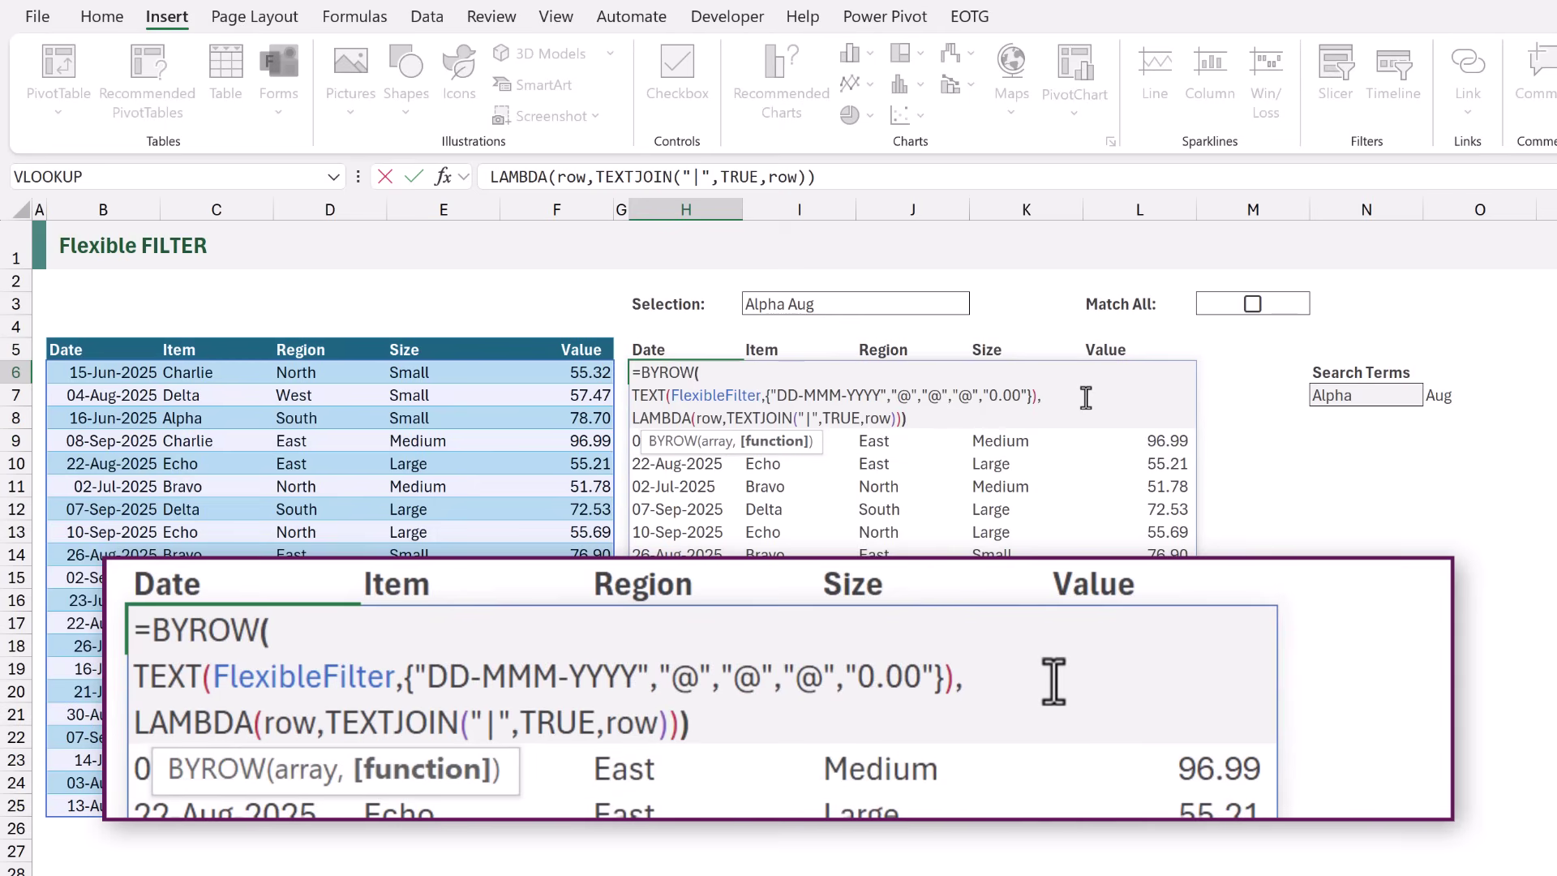
pyautogui.hotkey('ctrl', 'Return')
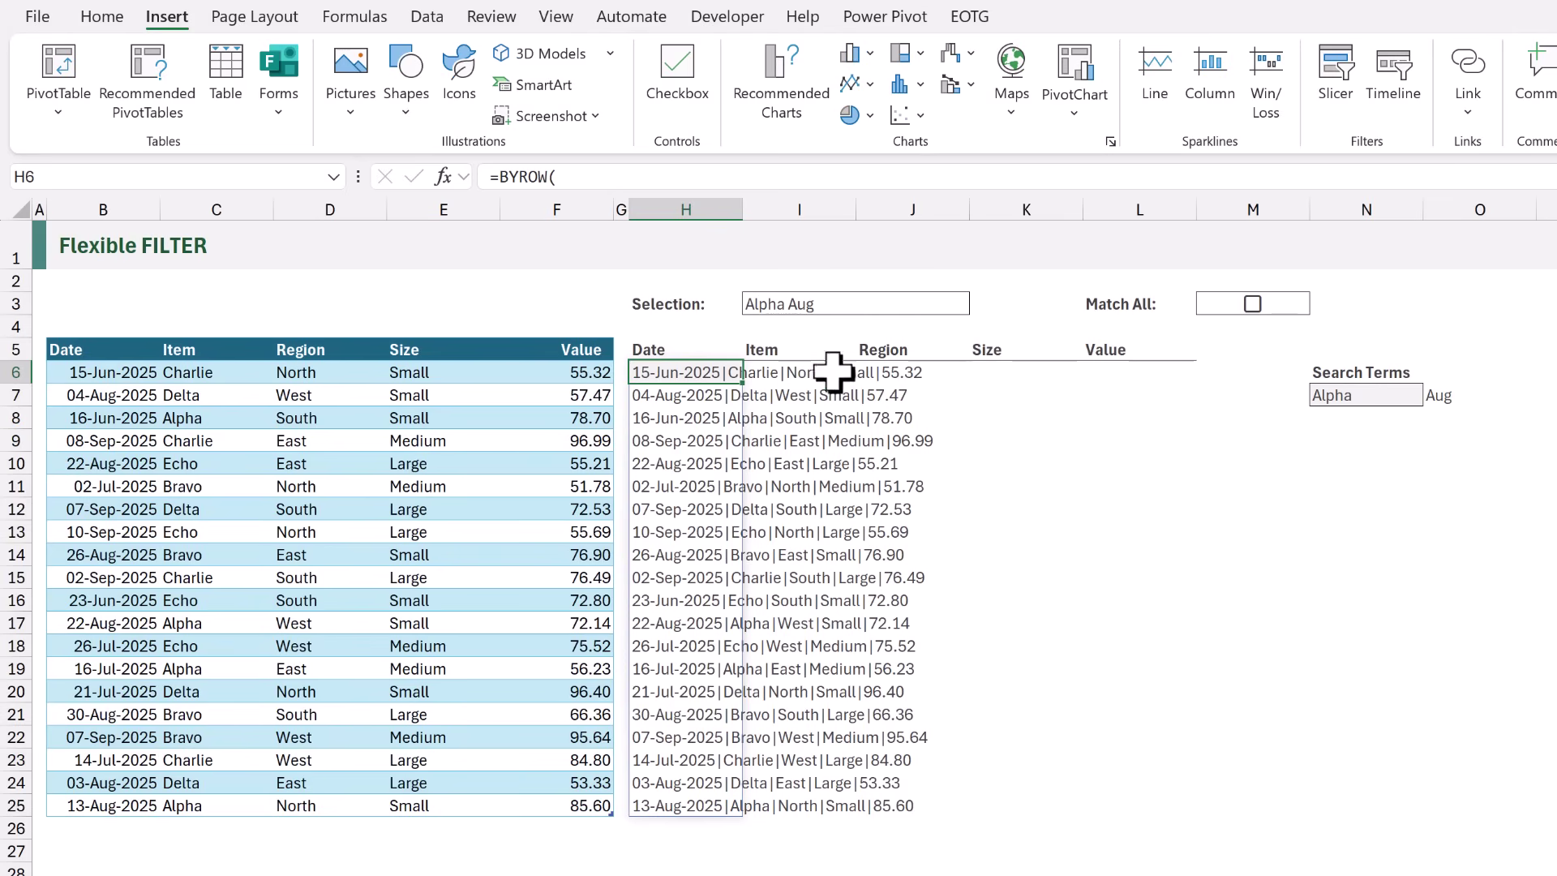
# Wrap the BYROW result in SEARCH(N7#,…) to find each term's position per row.
pyautogui.doubleClick(646, 373)
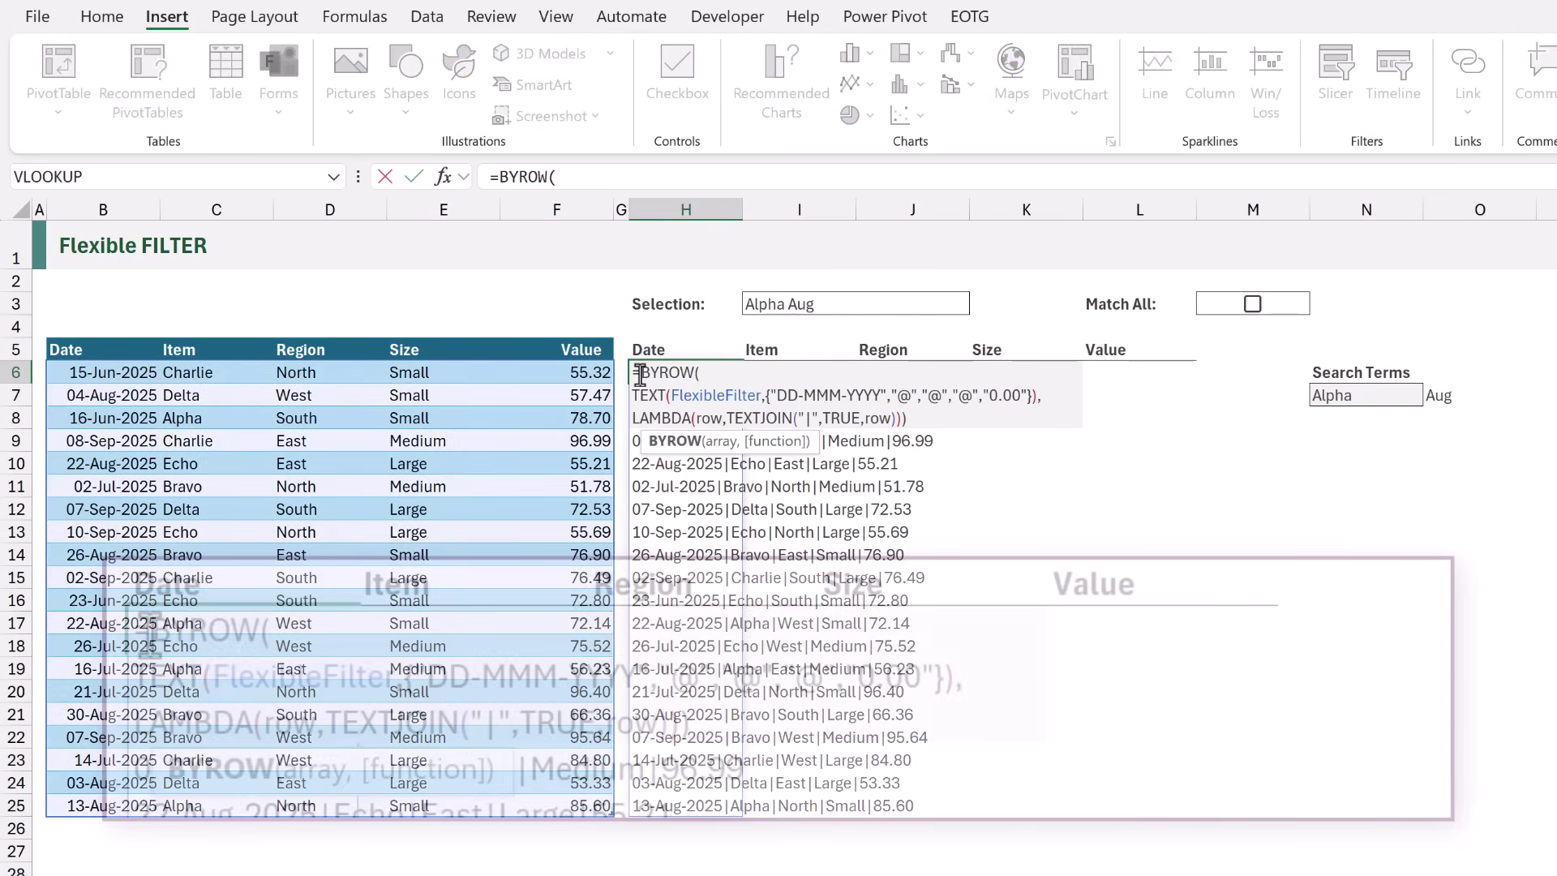
pyautogui.write('SEARCH(')
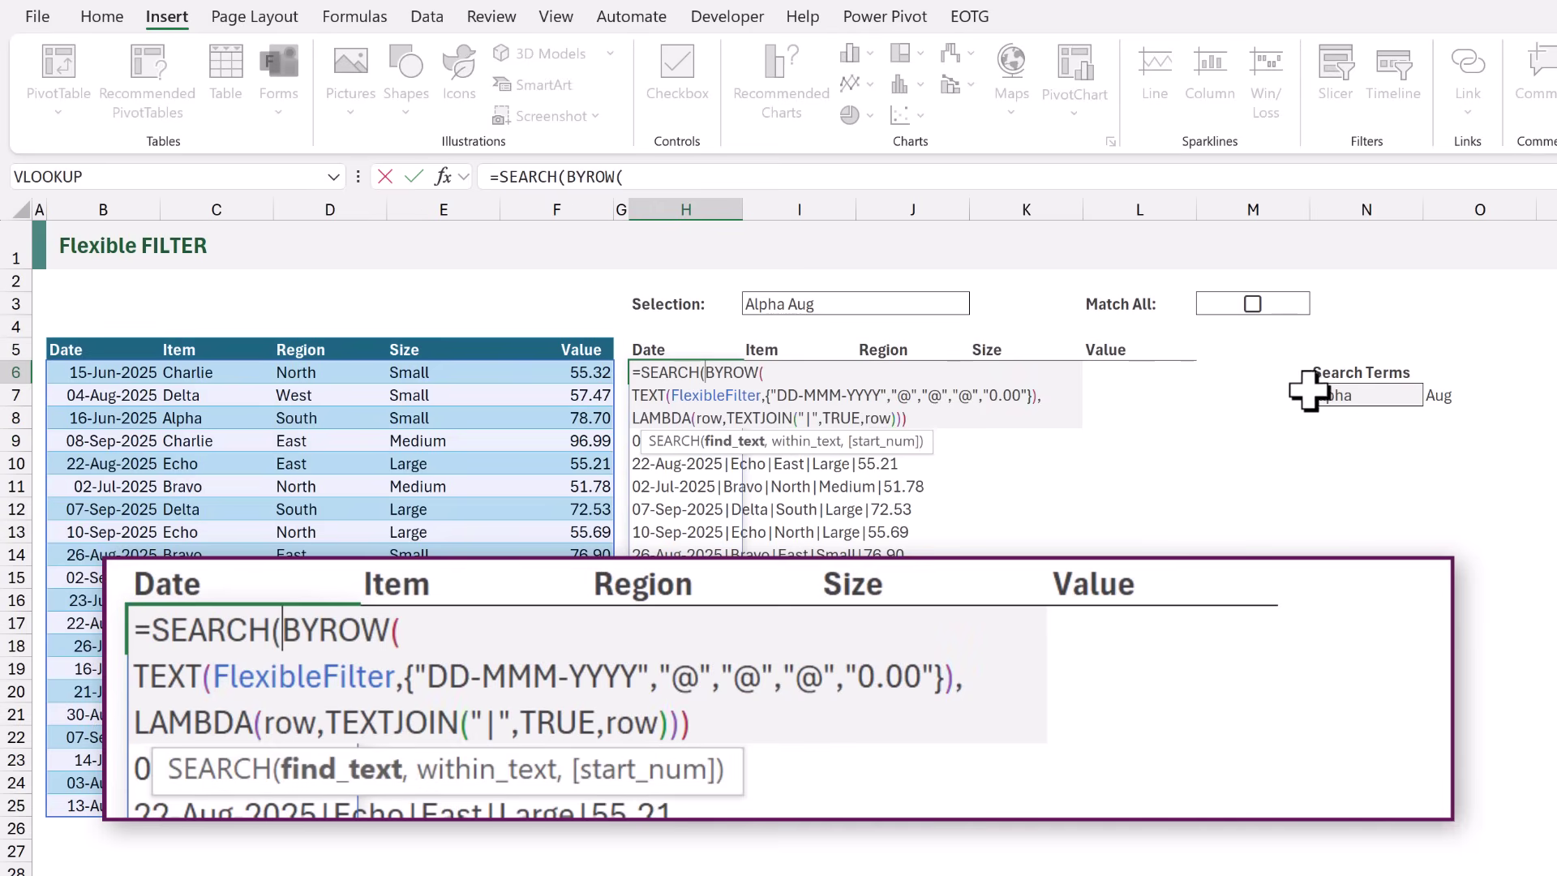
pyautogui.click(1336, 396)
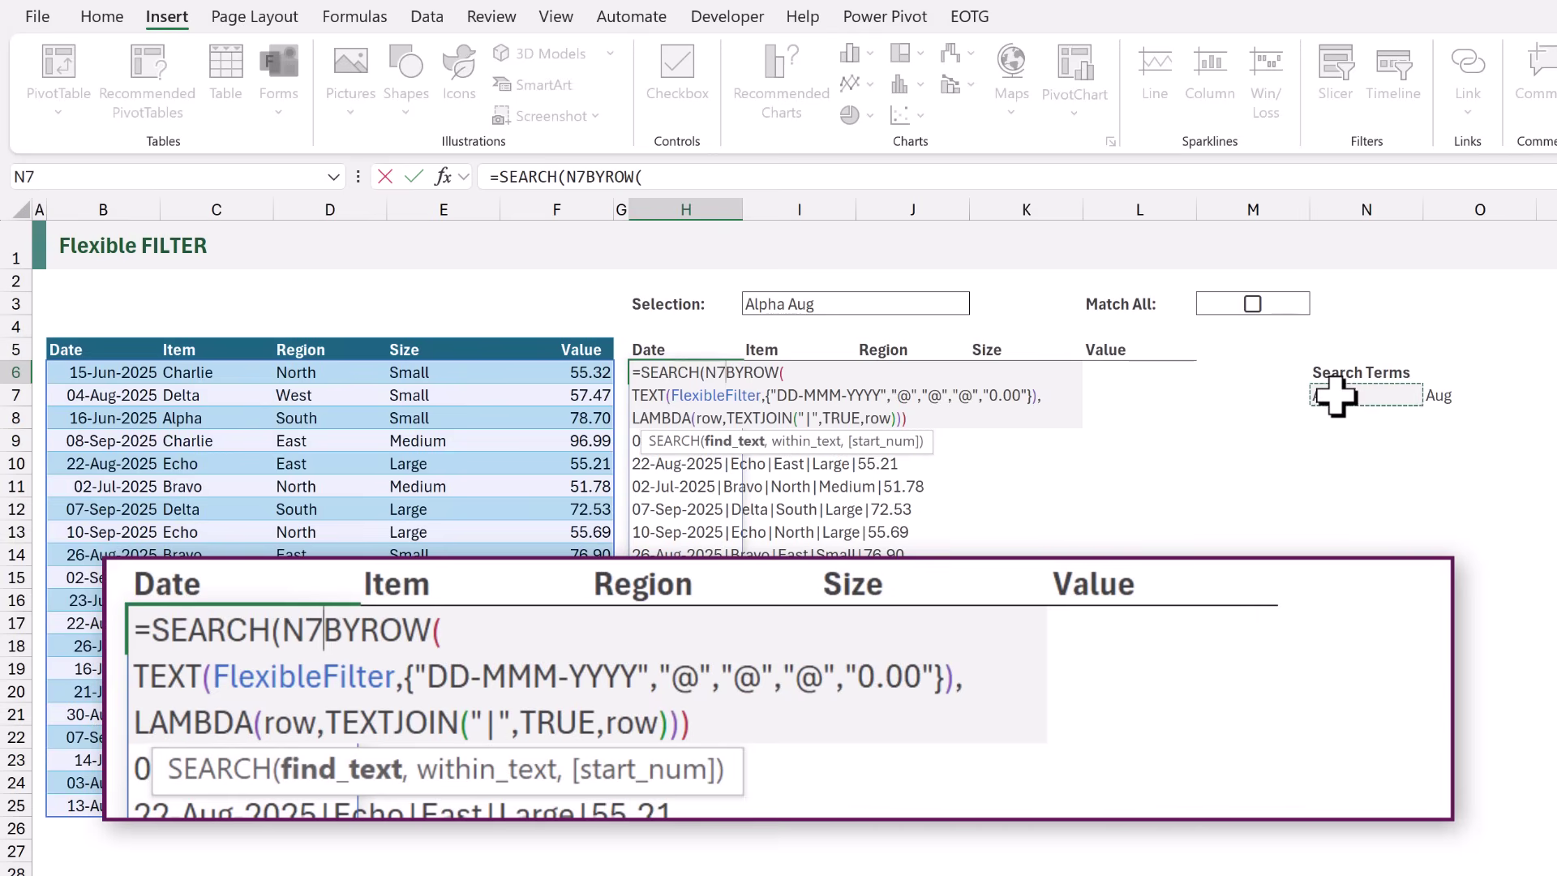
pyautogui.write('#')
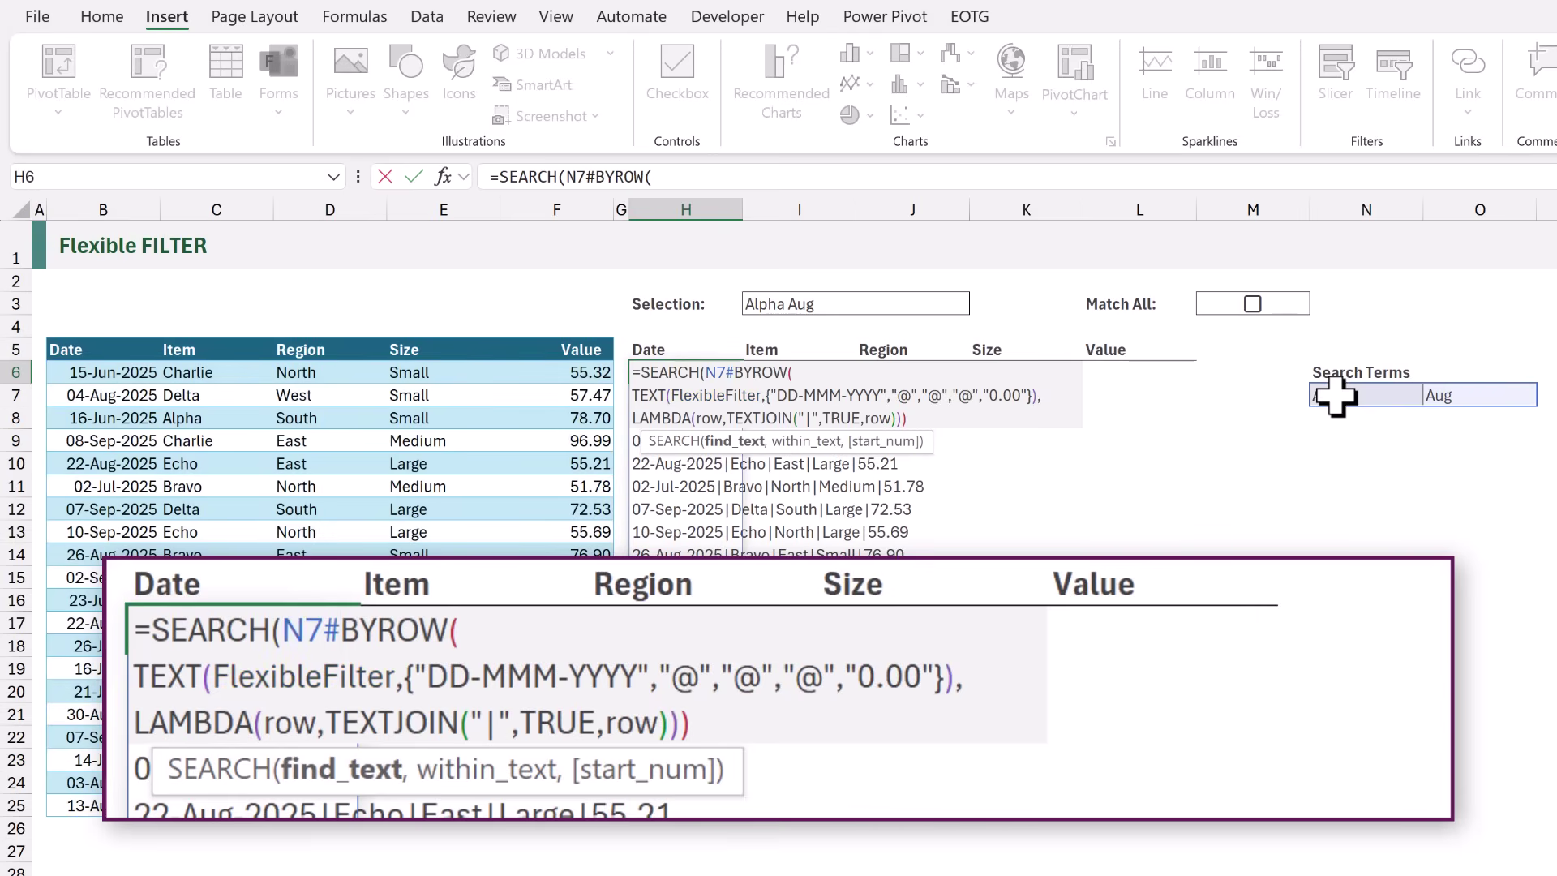
pyautogui.write(',')
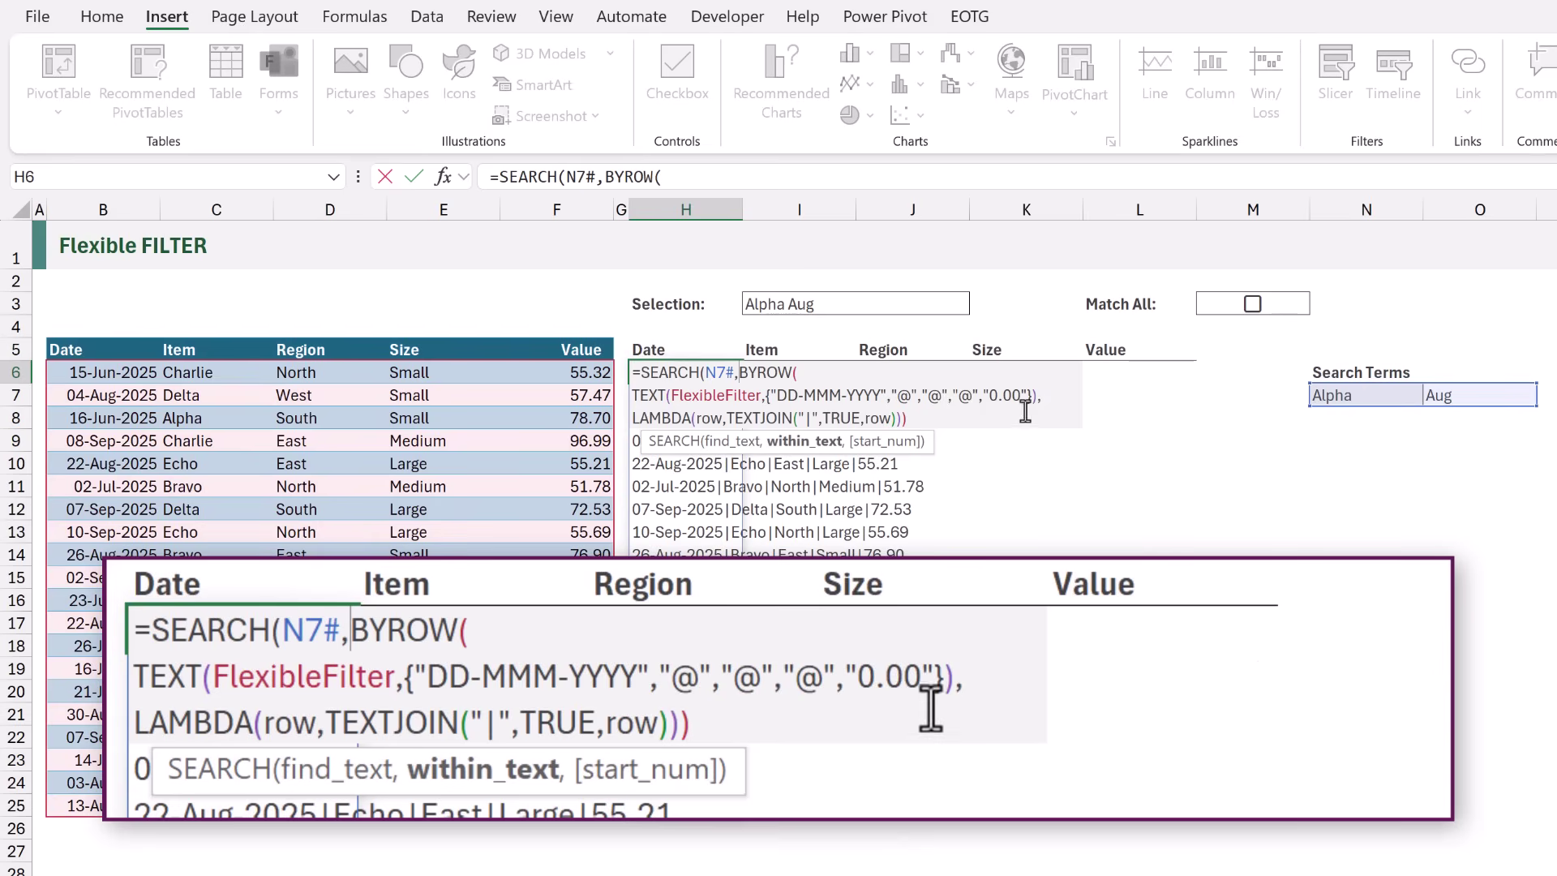
pyautogui.click(982, 413)
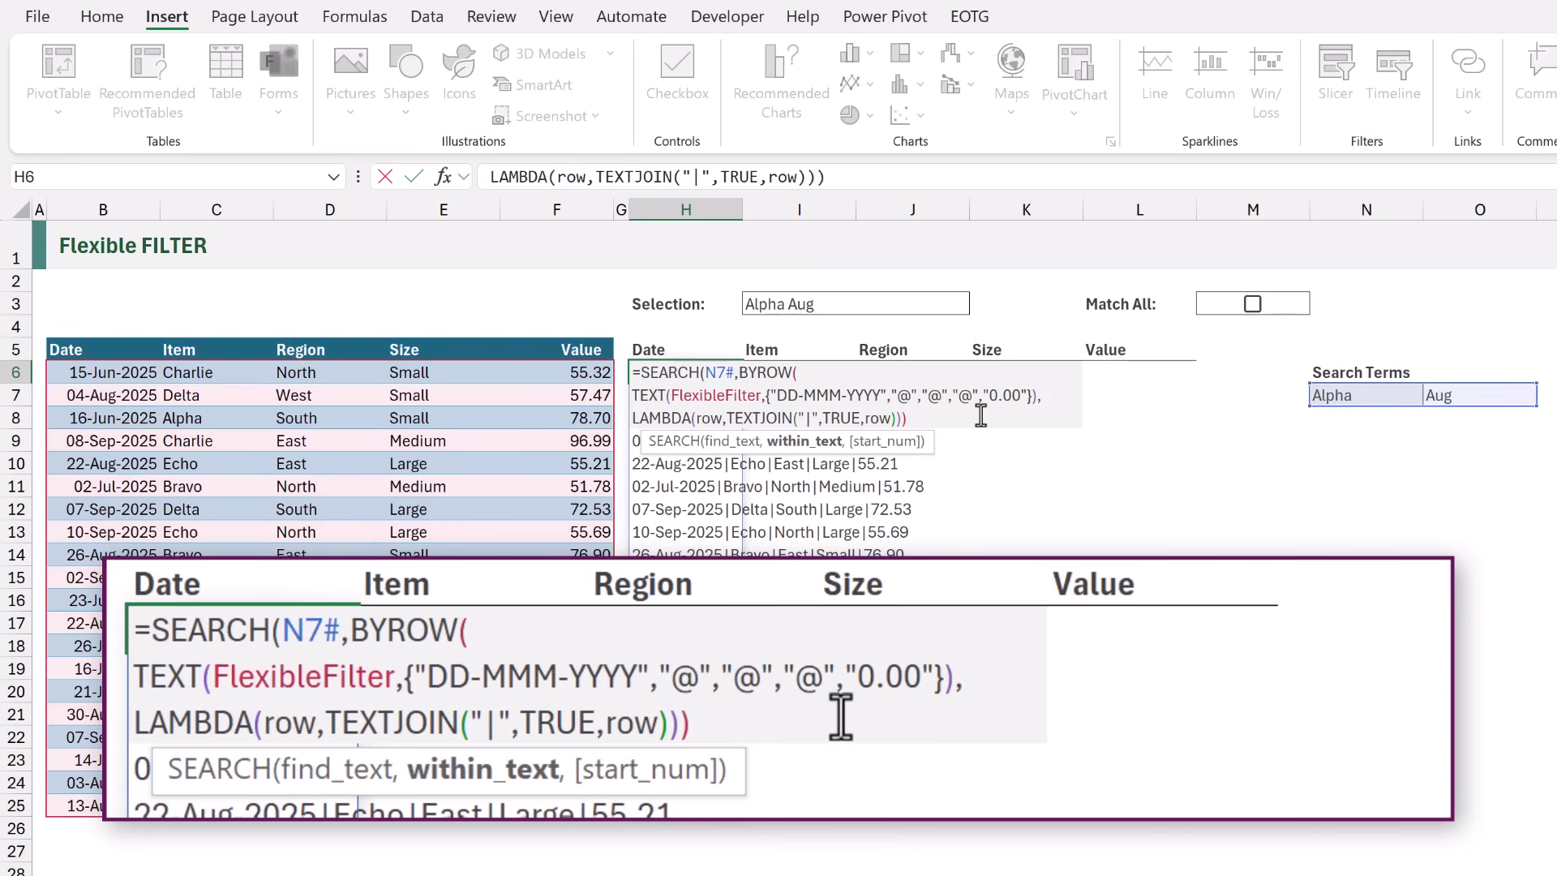
pyautogui.press('Return')
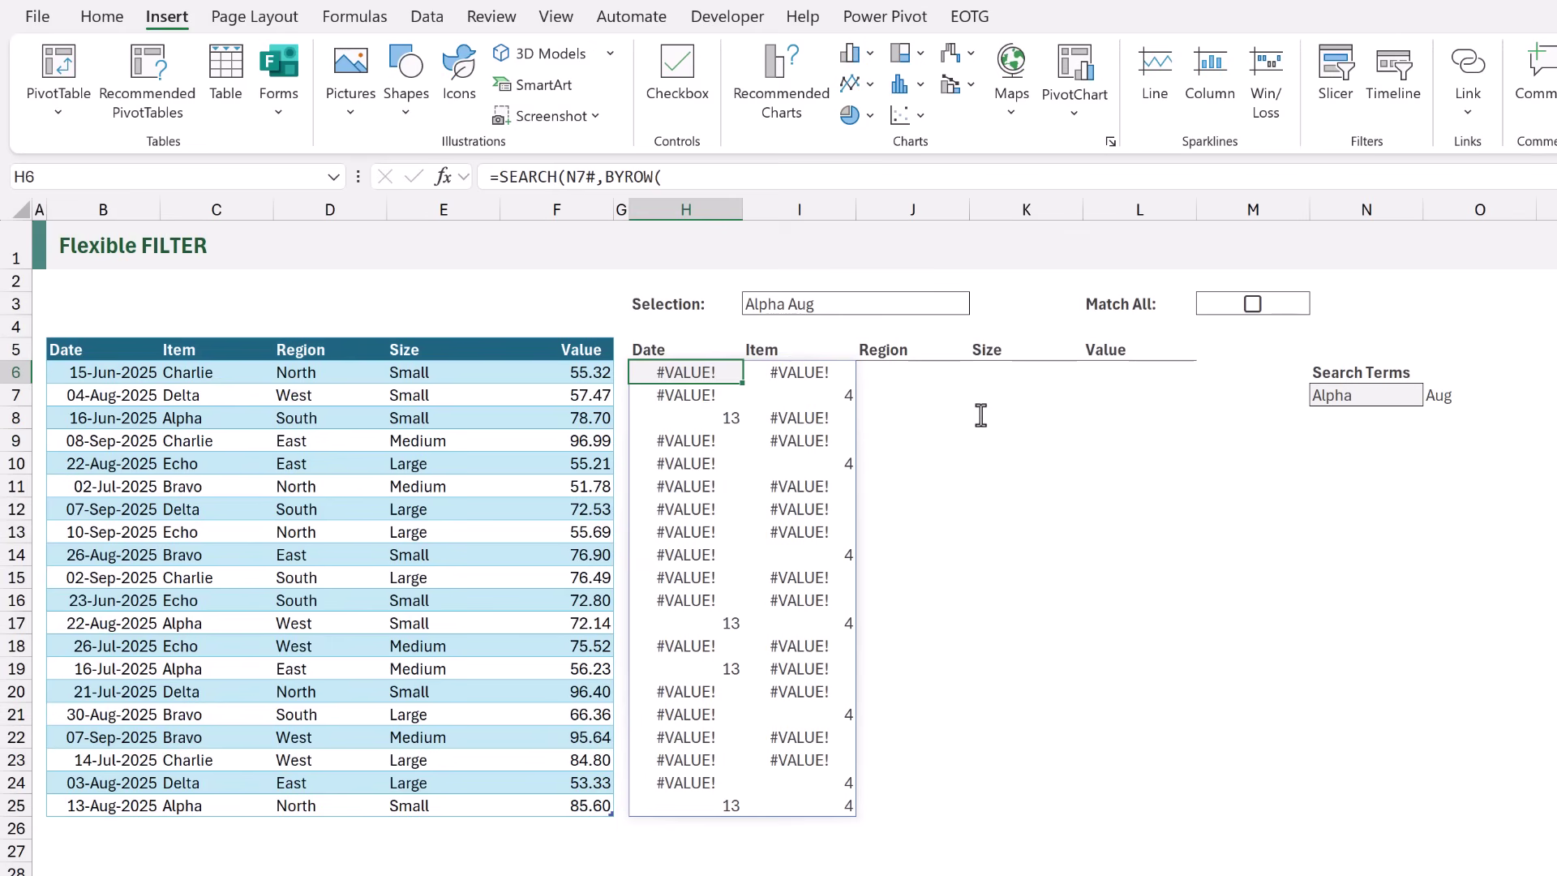
# Wrap H6's SEARCH formula in ISNUMBER to show TRUE or FALSE per term.
pyautogui.doubleClick(712, 376)
pyautogui.click(637, 374)
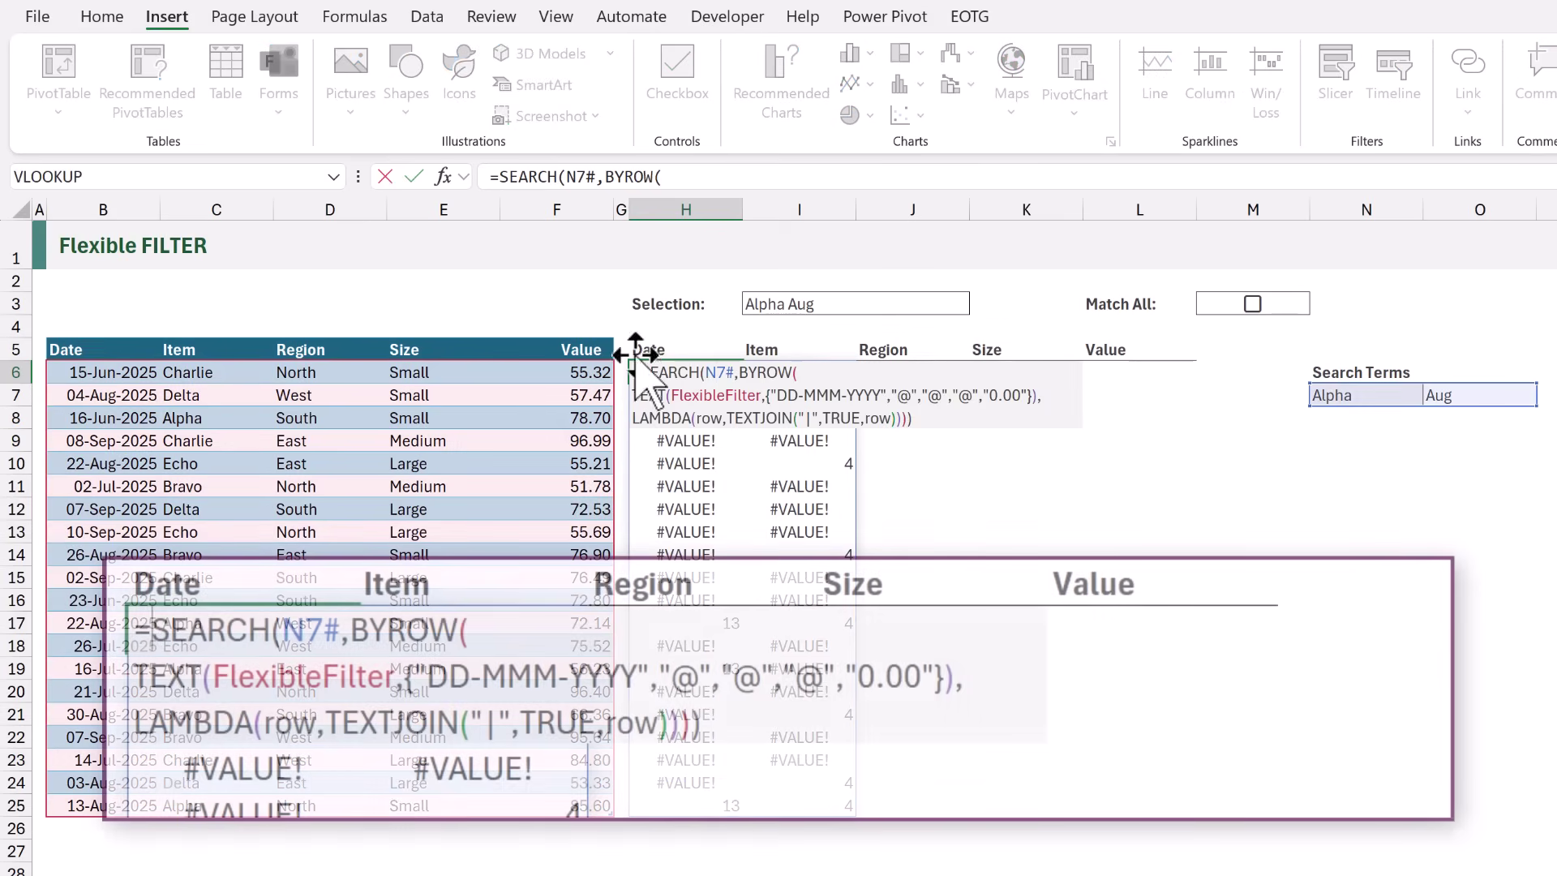
pyautogui.write('ISNUMBER(')
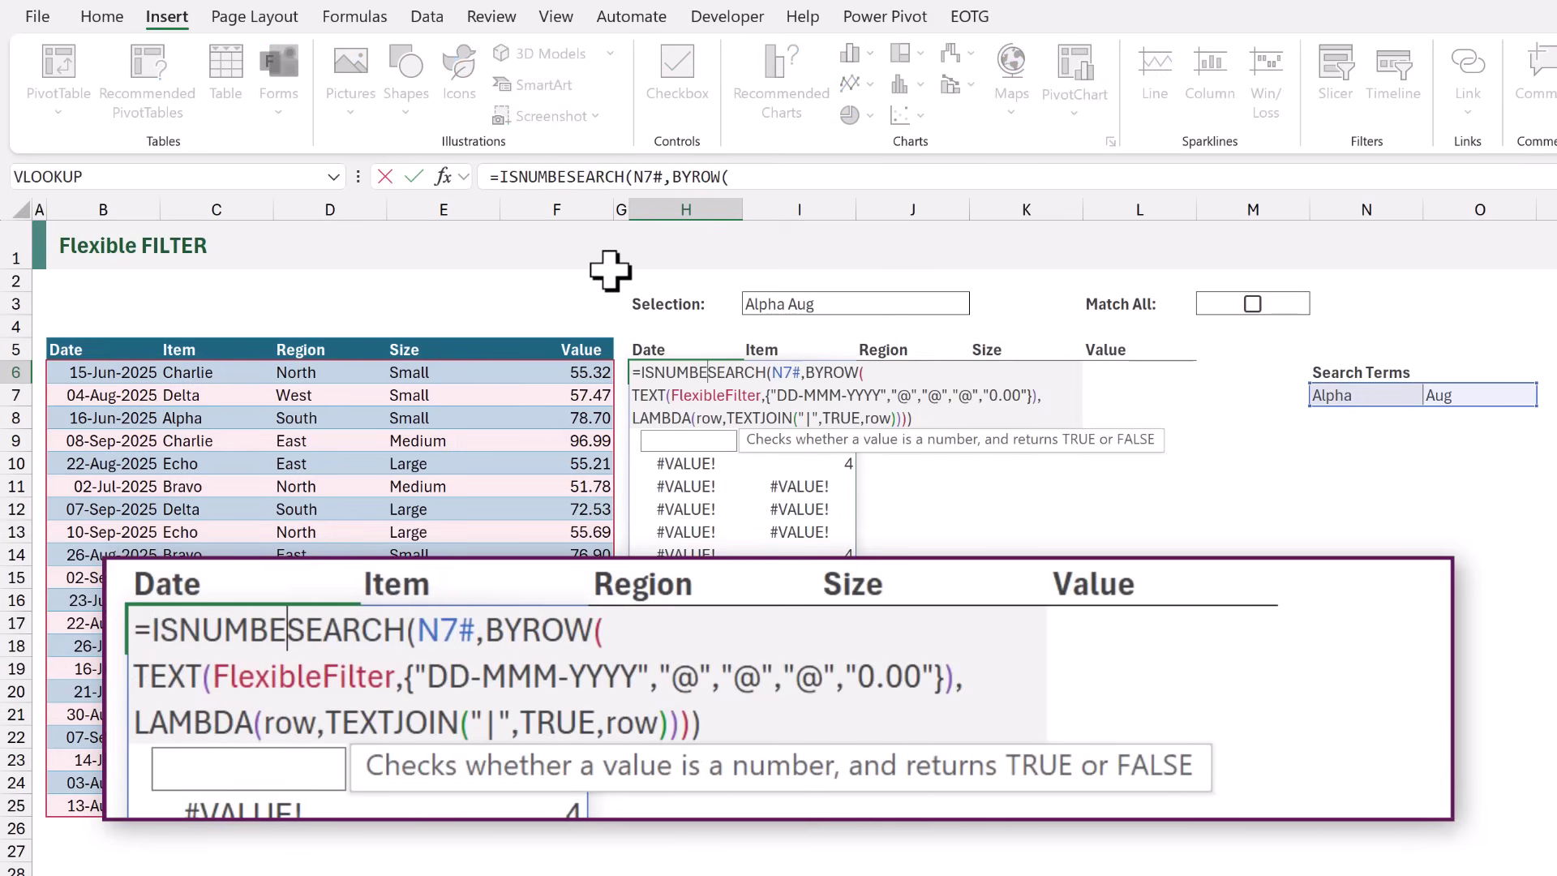
pyautogui.click(932, 421)
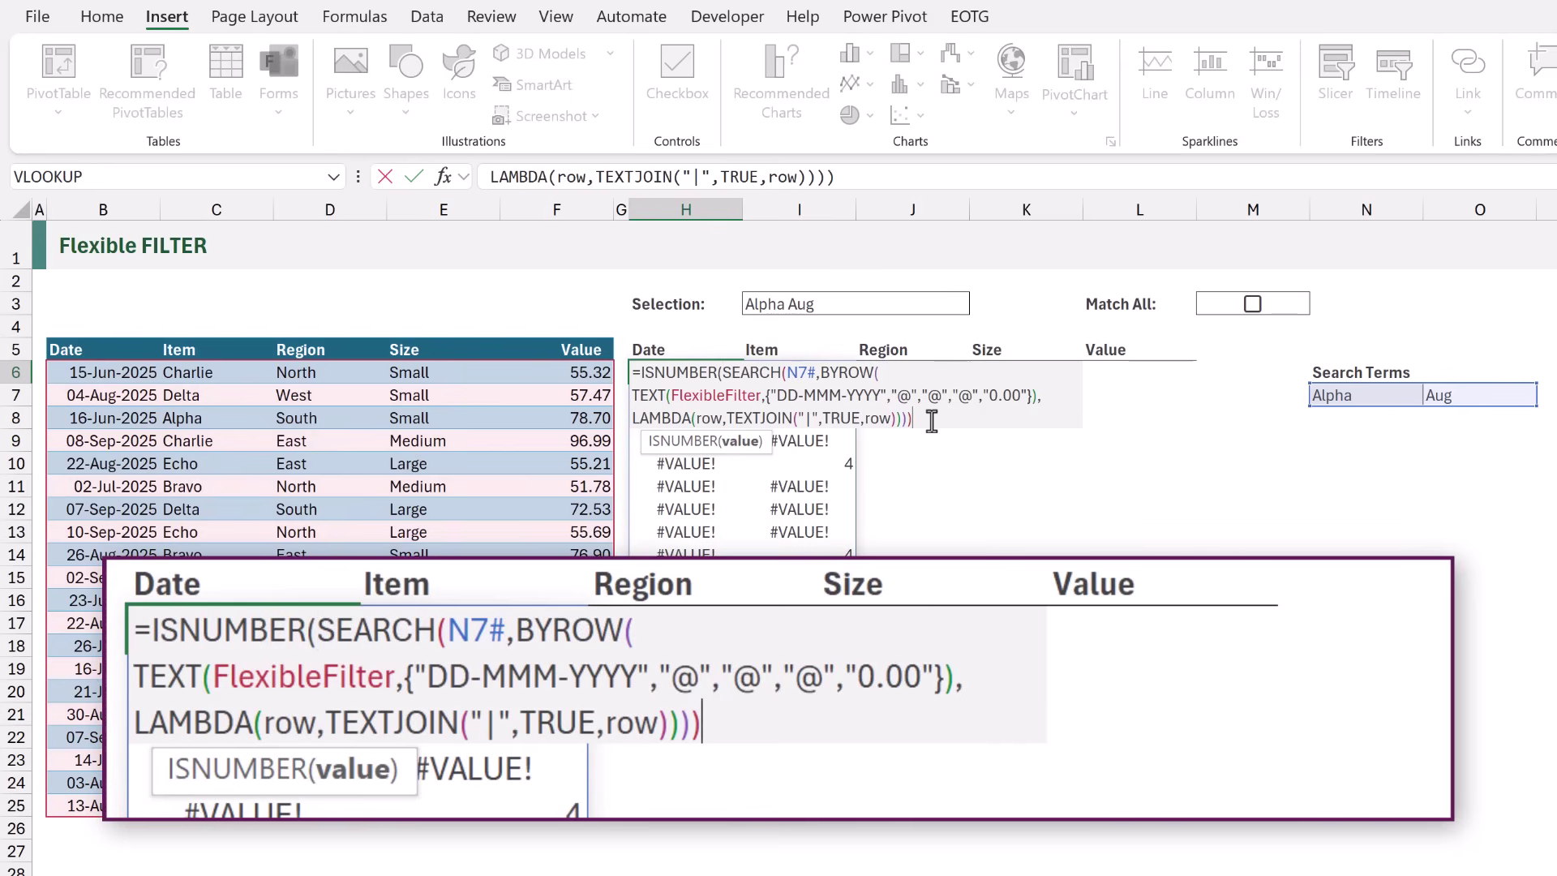
pyautogui.hotkey('ctrl', 'Return')
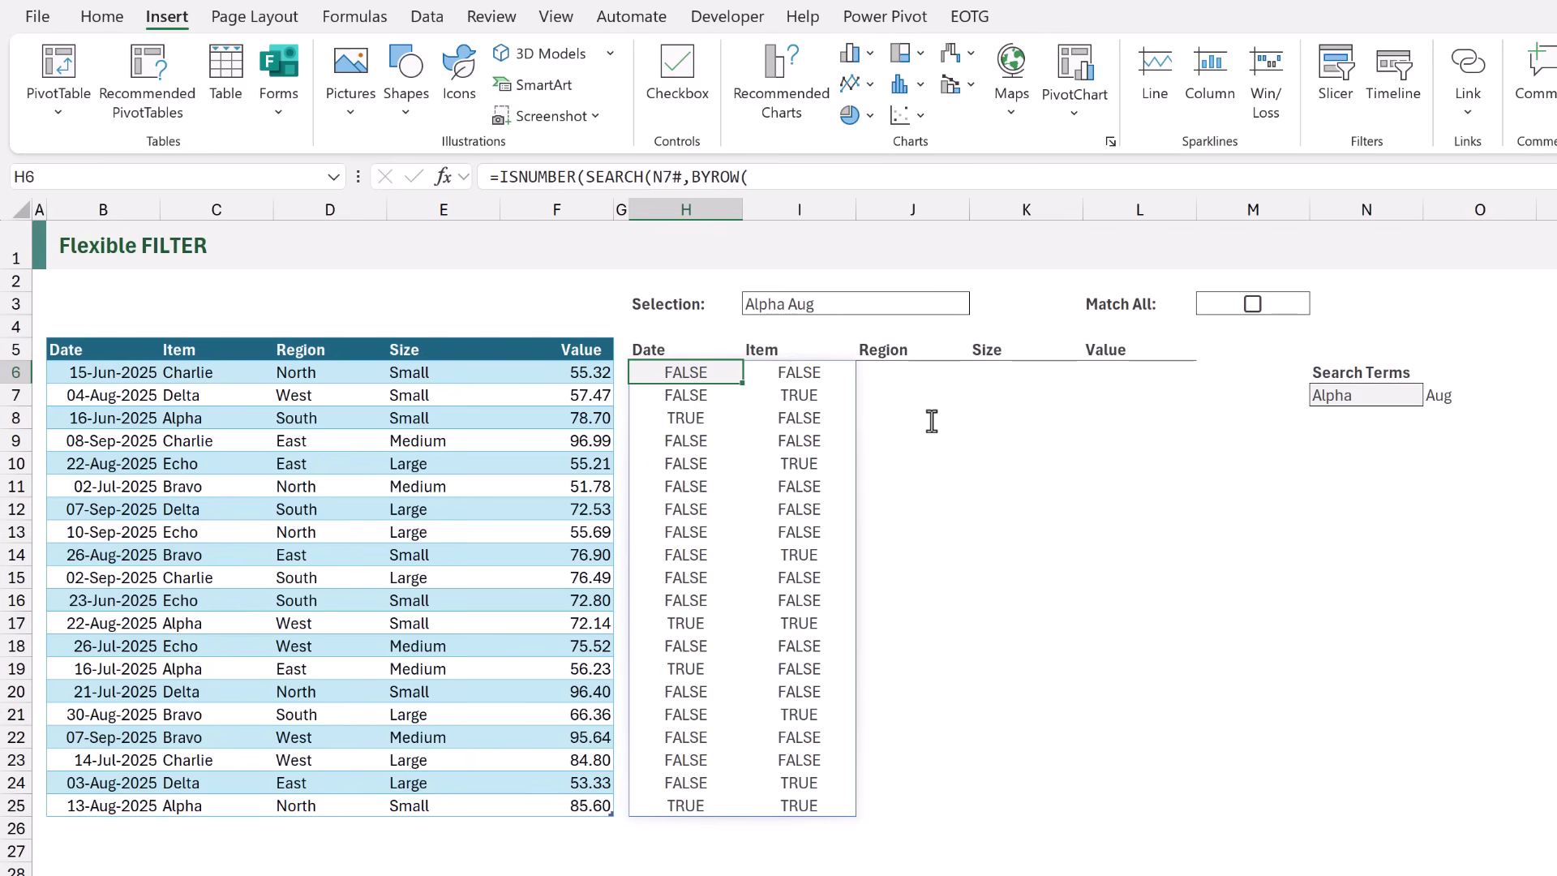
# Wrap H6's ISNUMBER formula in an outer BYROW, starting a new line for its function.
pyautogui.doubleClick(662, 376)
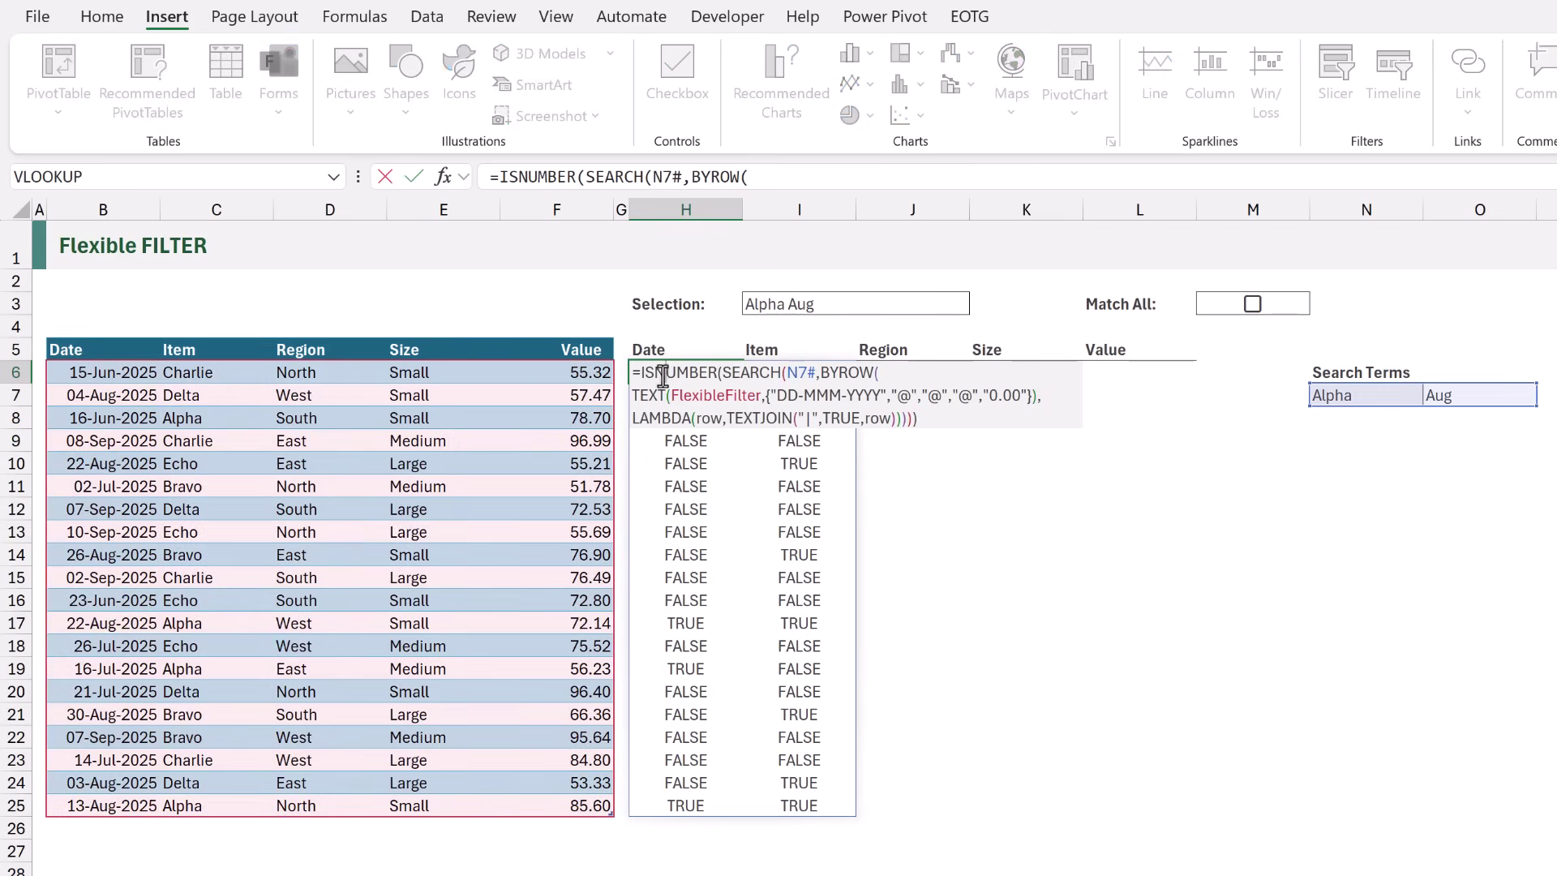
pyautogui.click(636, 377)
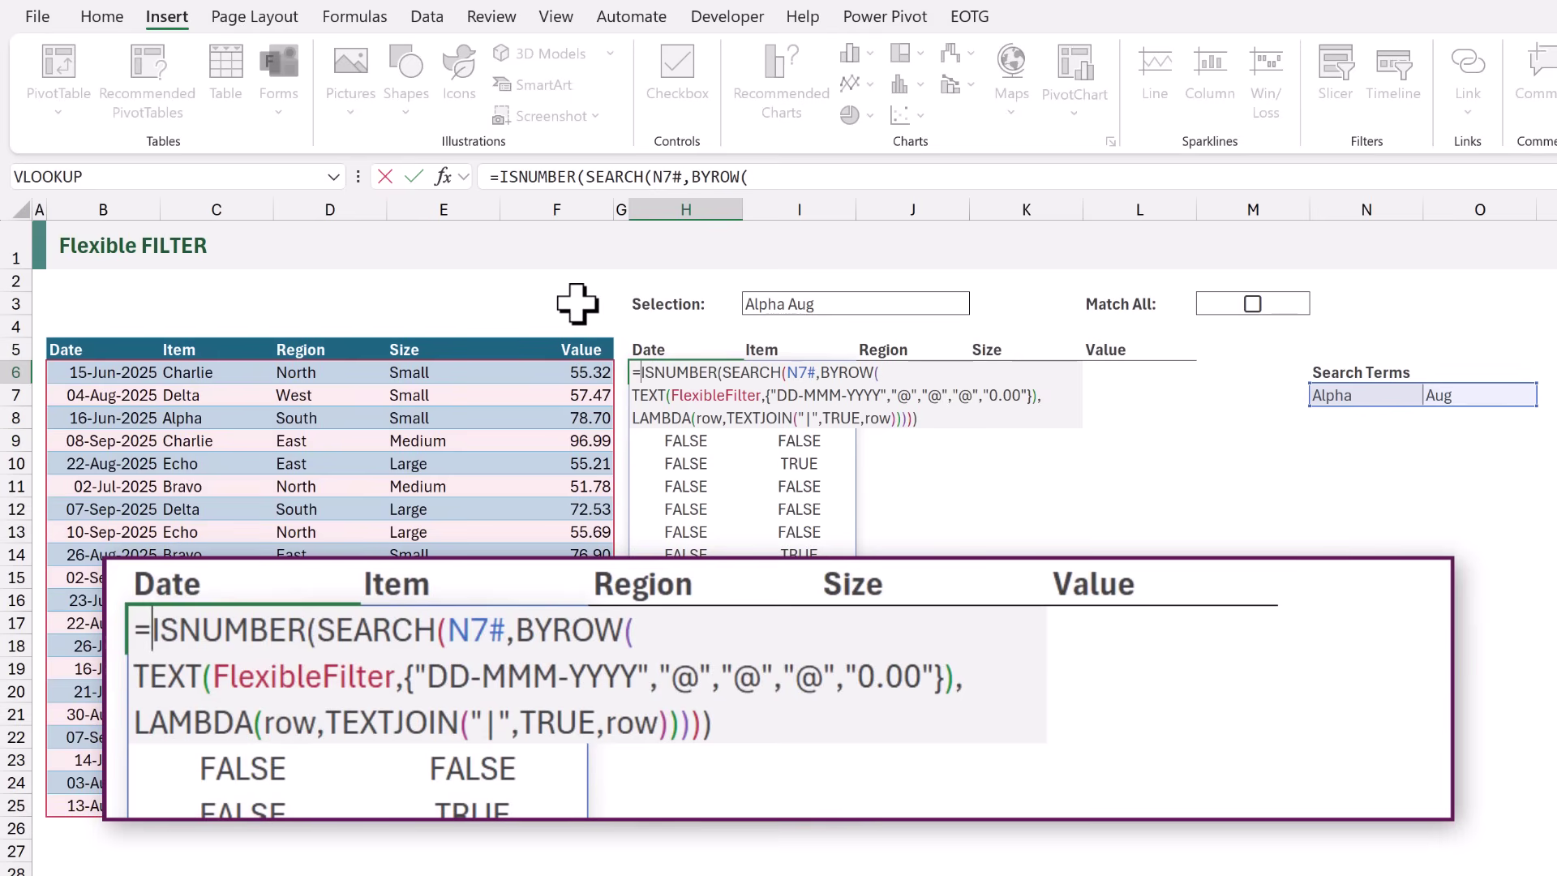
pyautogui.write('BYR')
pyautogui.press('Tab')
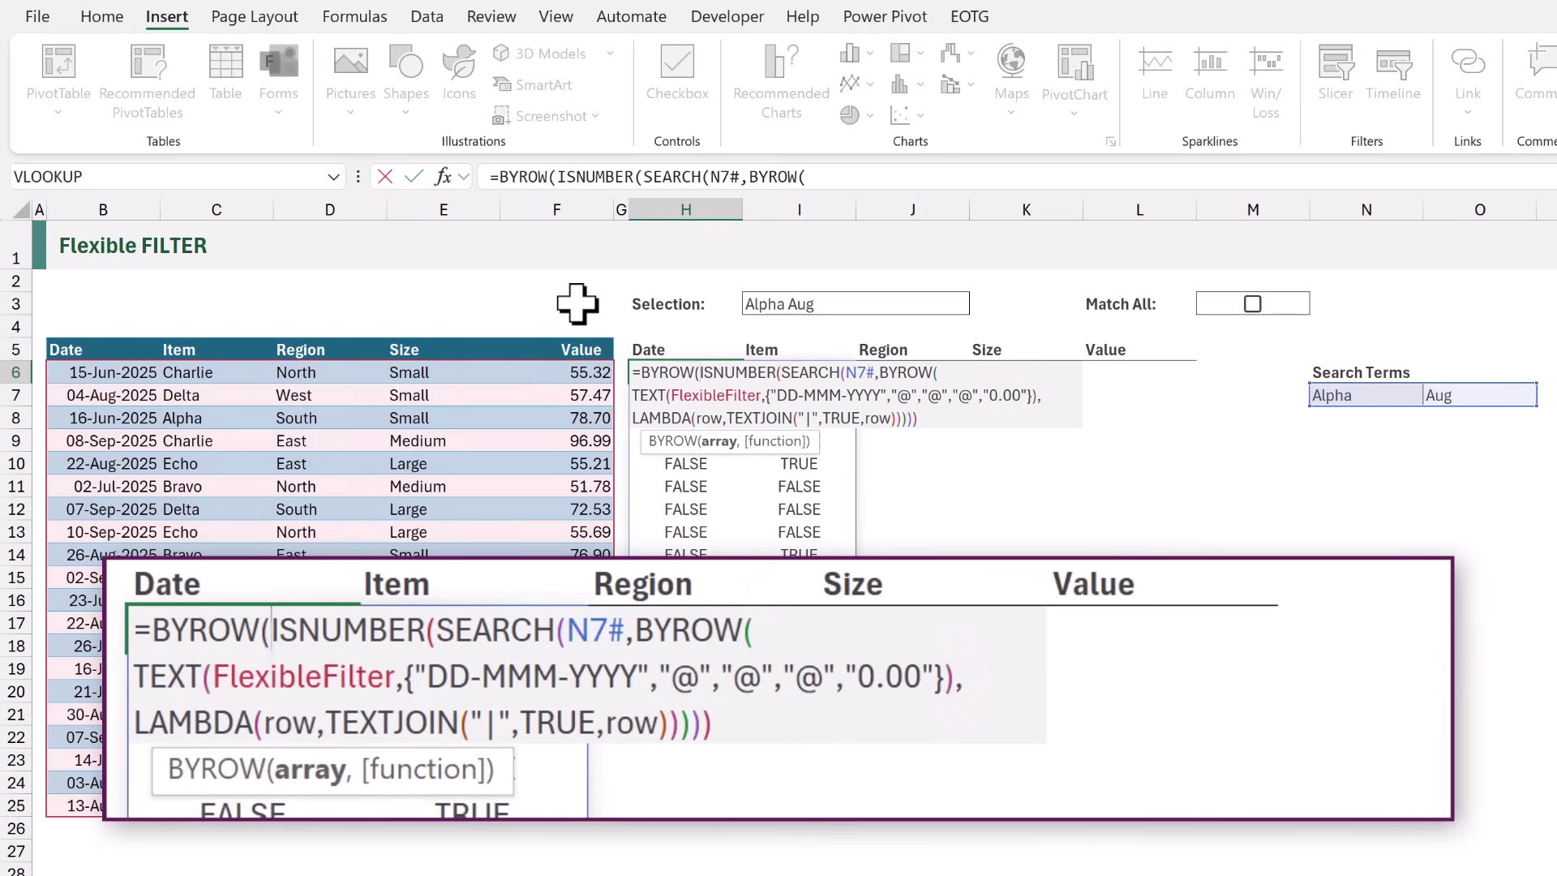
pyautogui.click(925, 419)
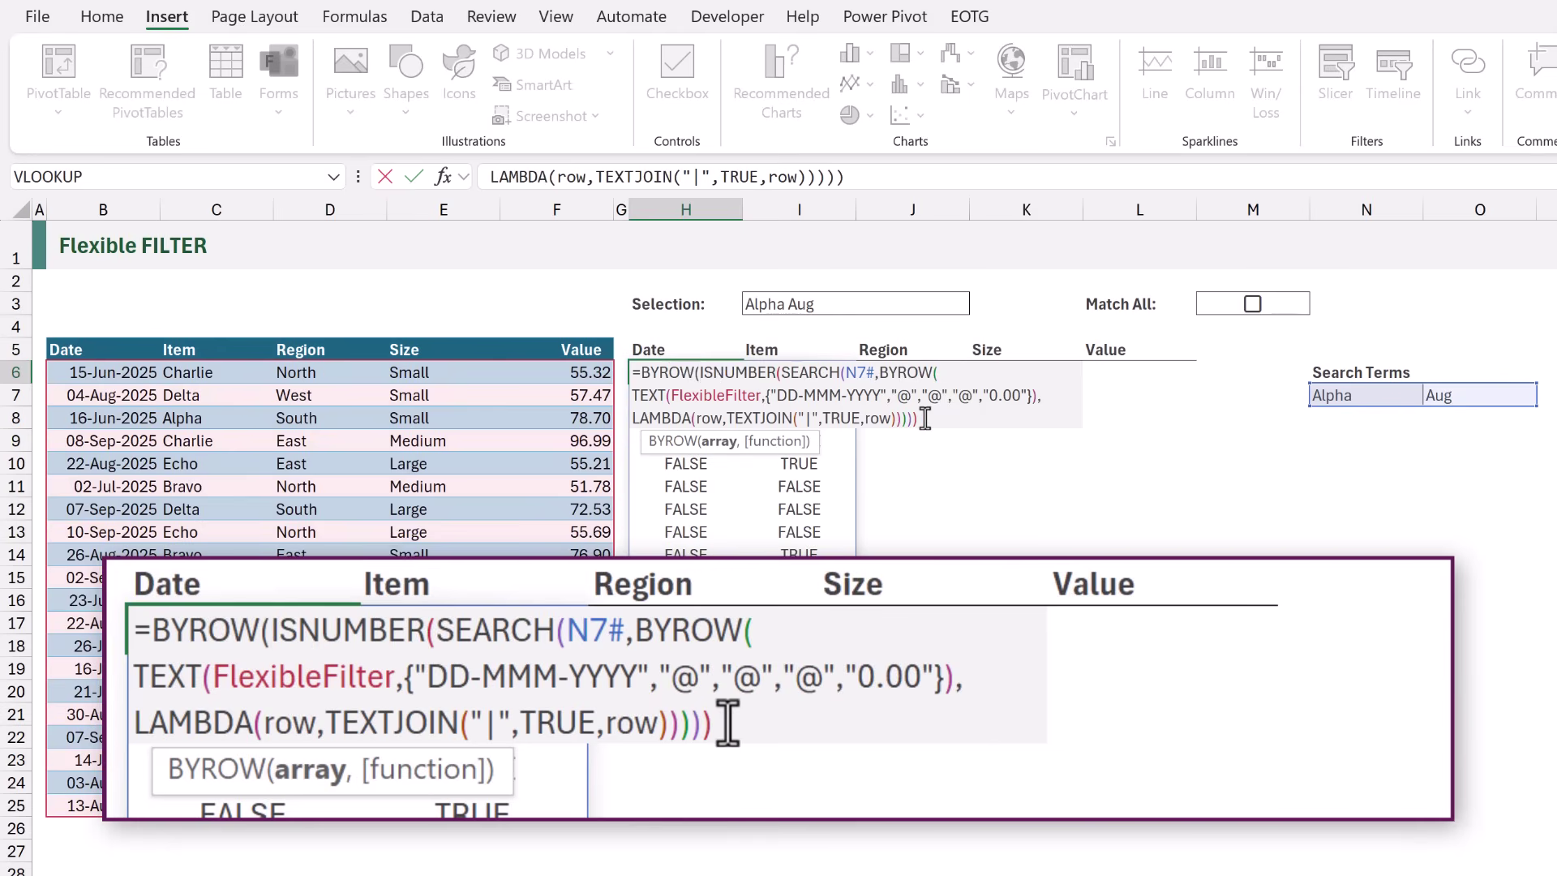
pyautogui.write(',')
pyautogui.hotkey('alt', 'Return')
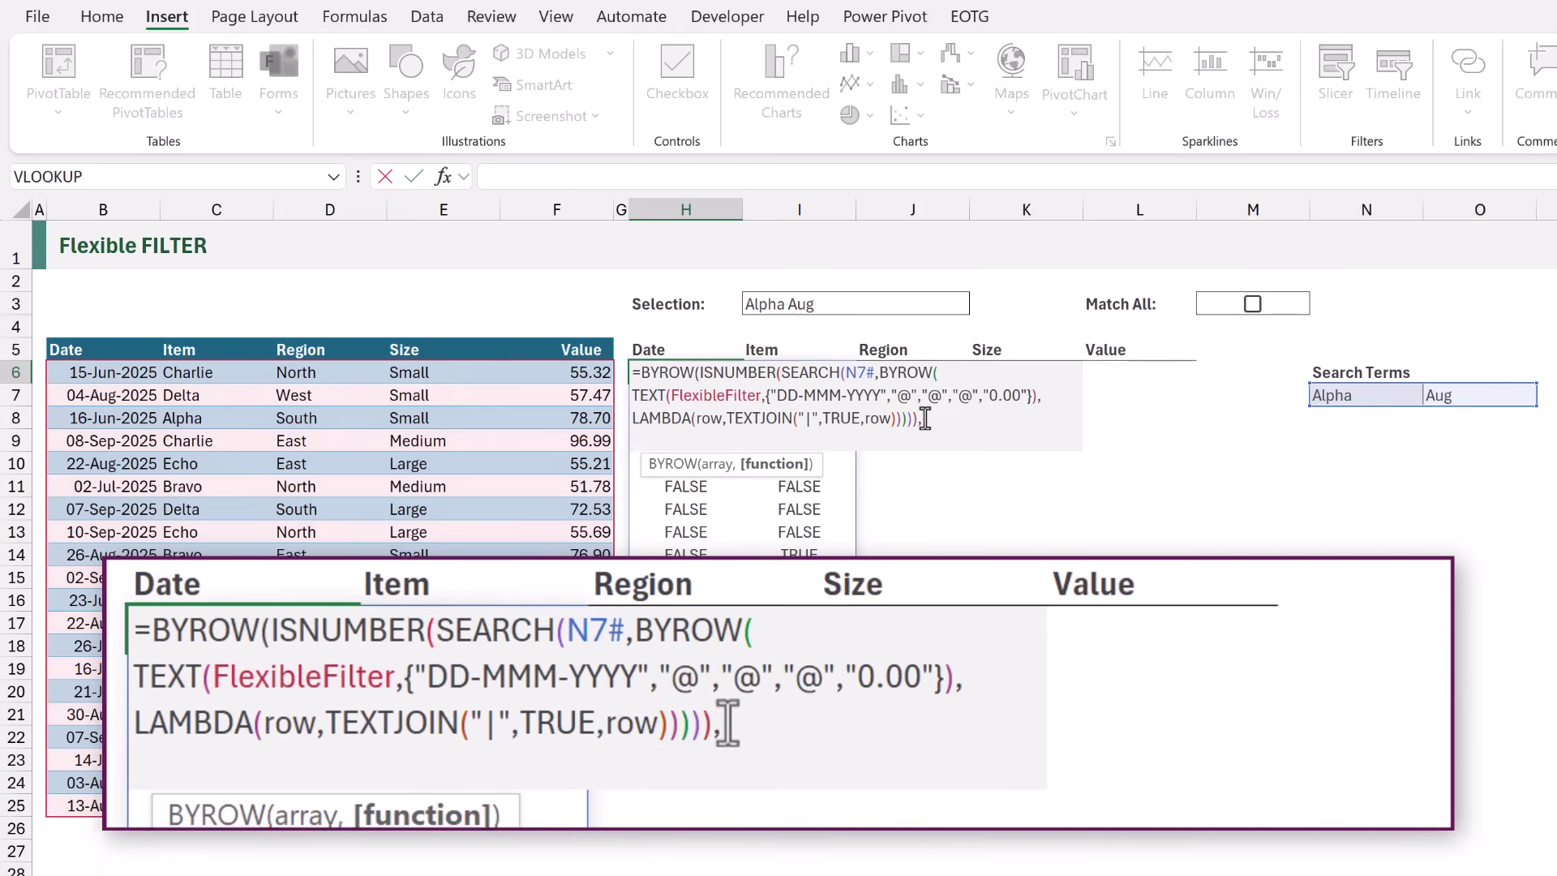
# Add LAMBDA(row,IF(M3,AND(row),OR(row))) so each row returns a single TRUE/FALSE.
pyautogui.write('LAMBDA(')
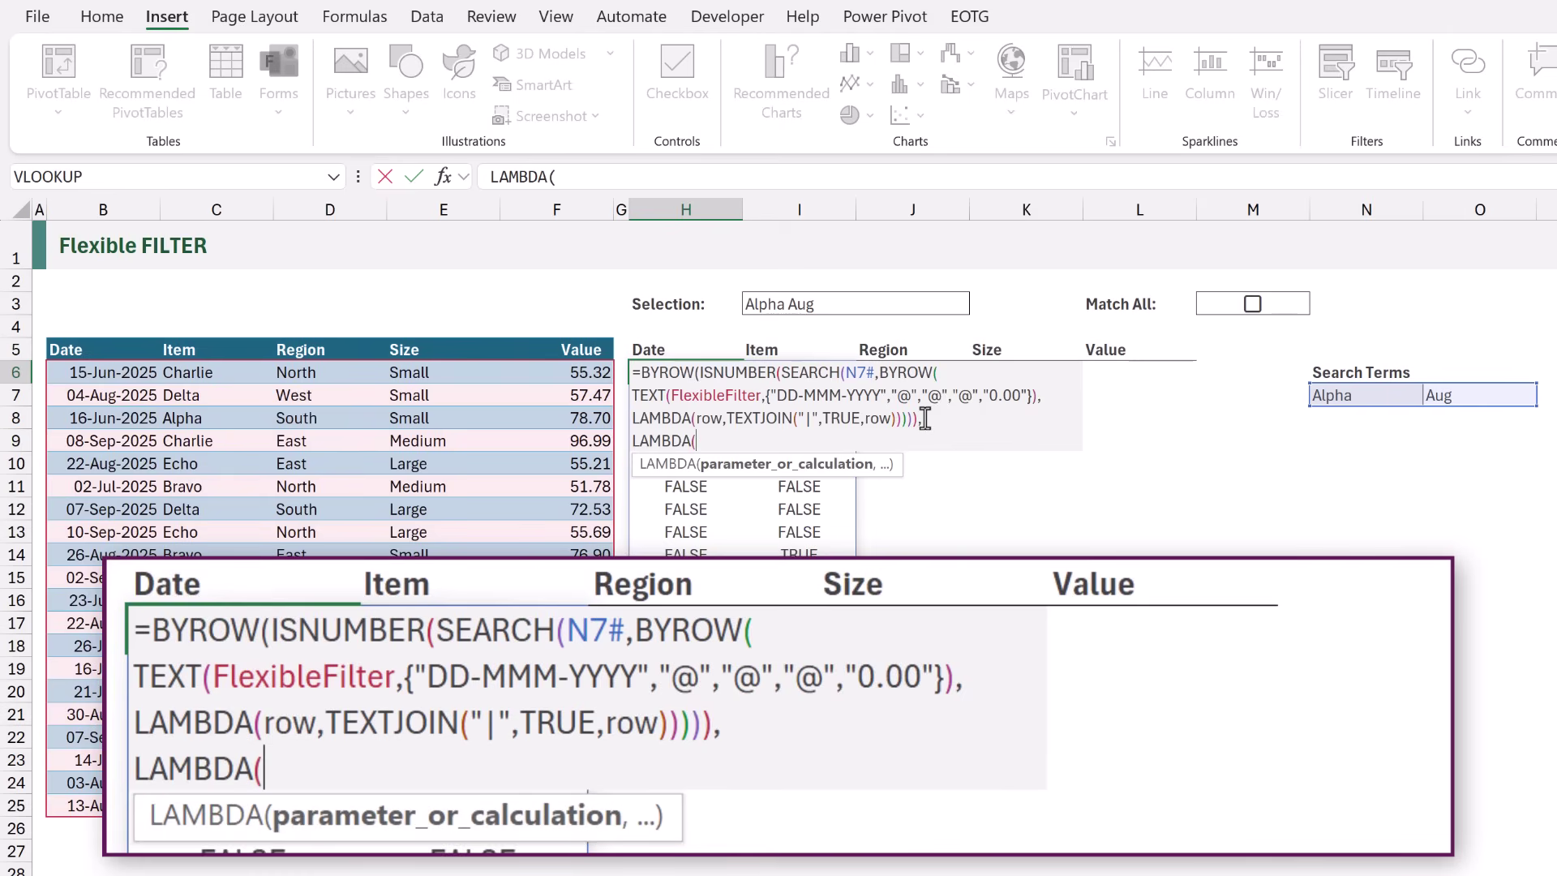
pyautogui.write('row')
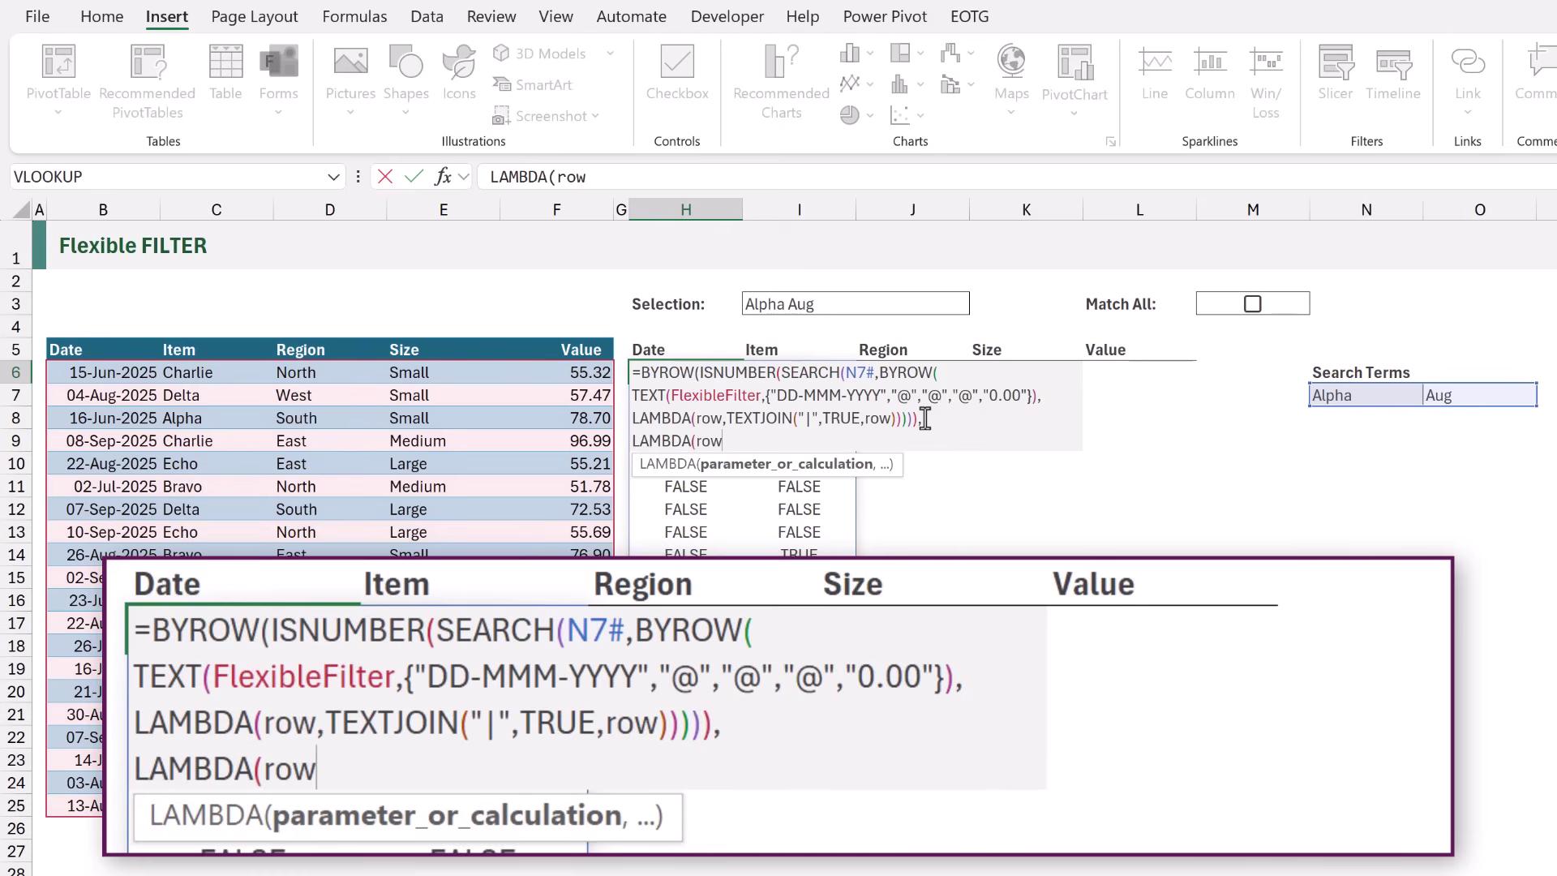
pyautogui.write(',')
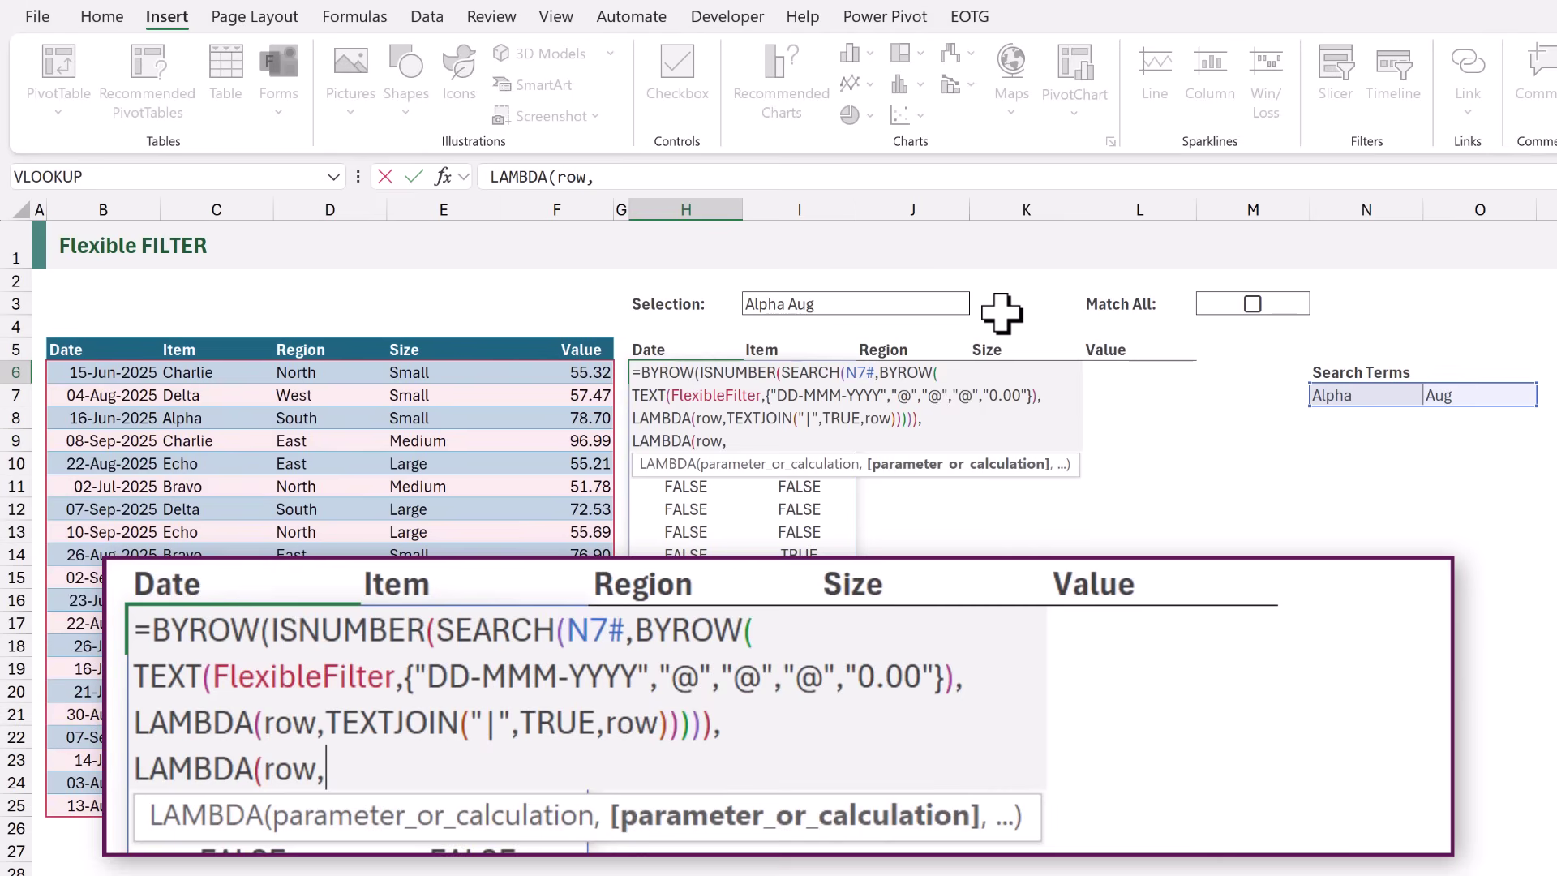
pyautogui.write('IF(')
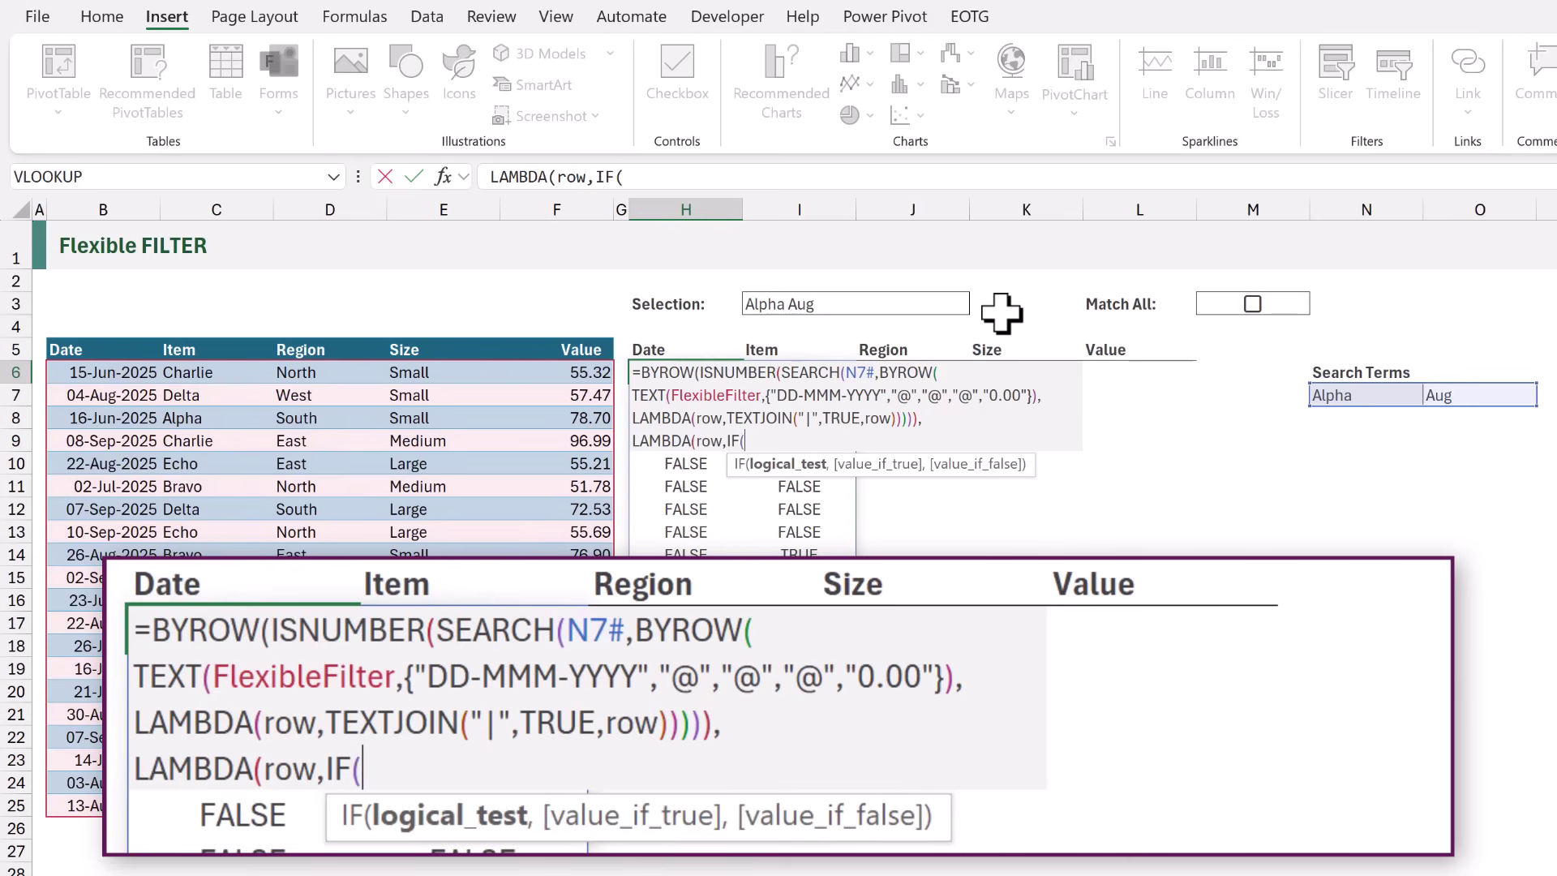
pyautogui.click(1237, 304)
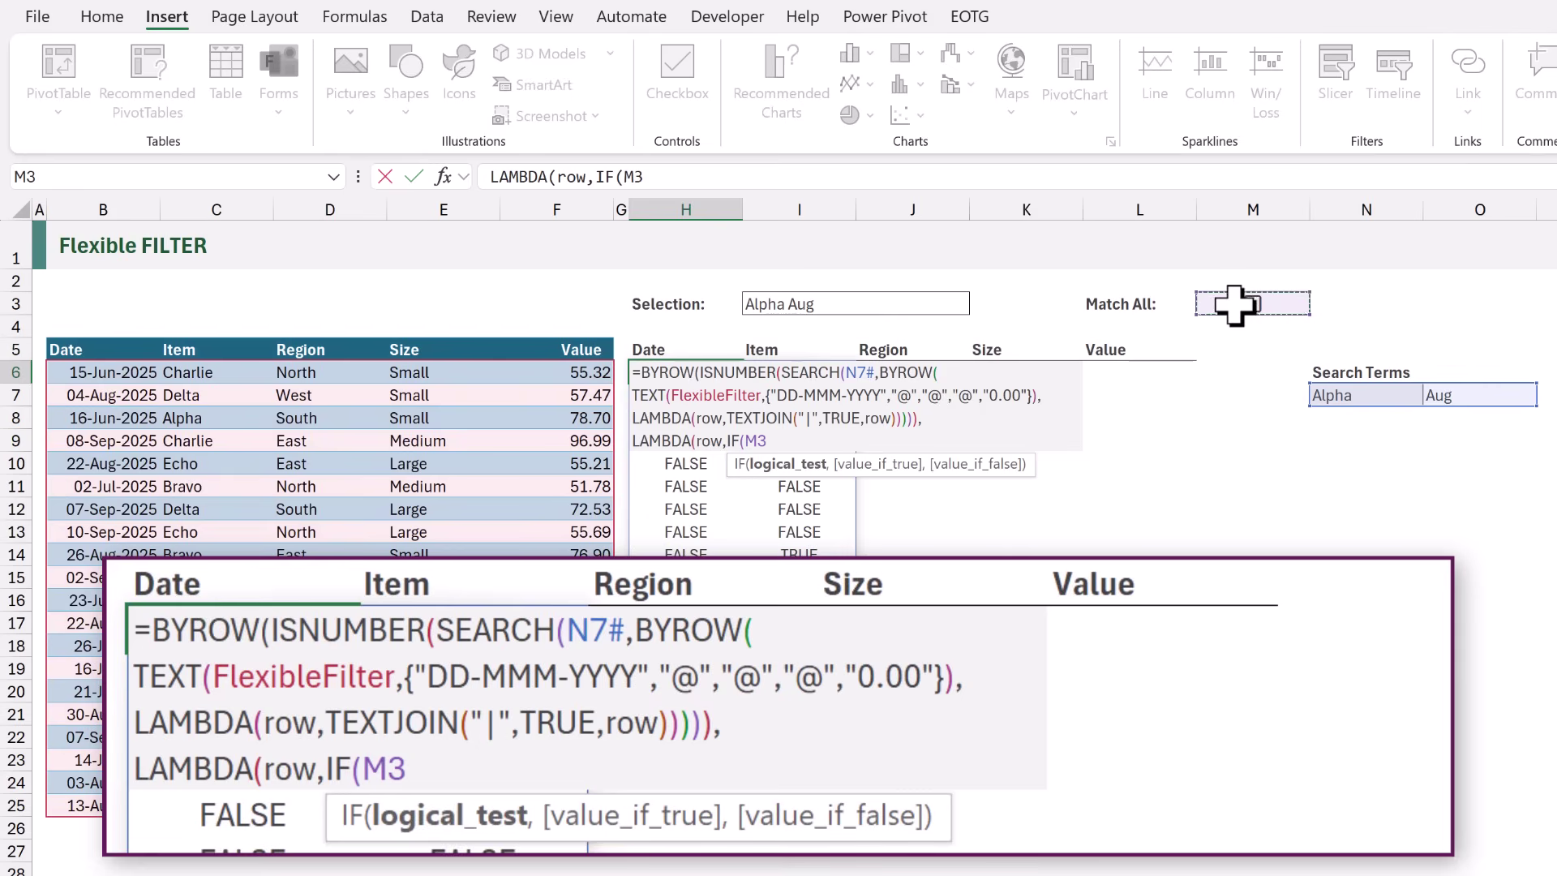
pyautogui.write(',')
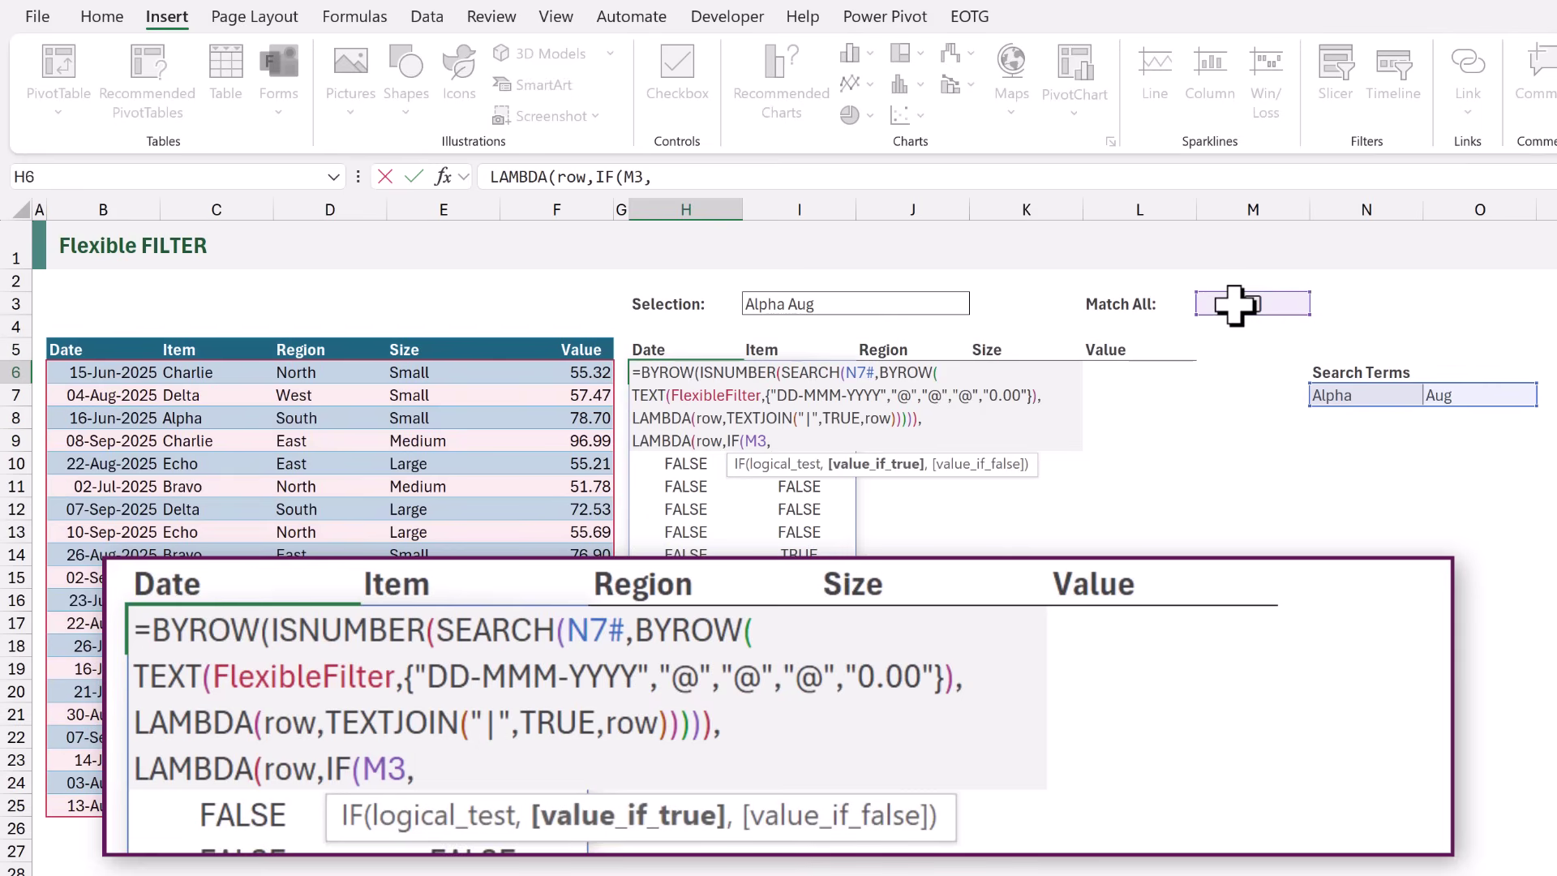
pyautogui.write('AND(')
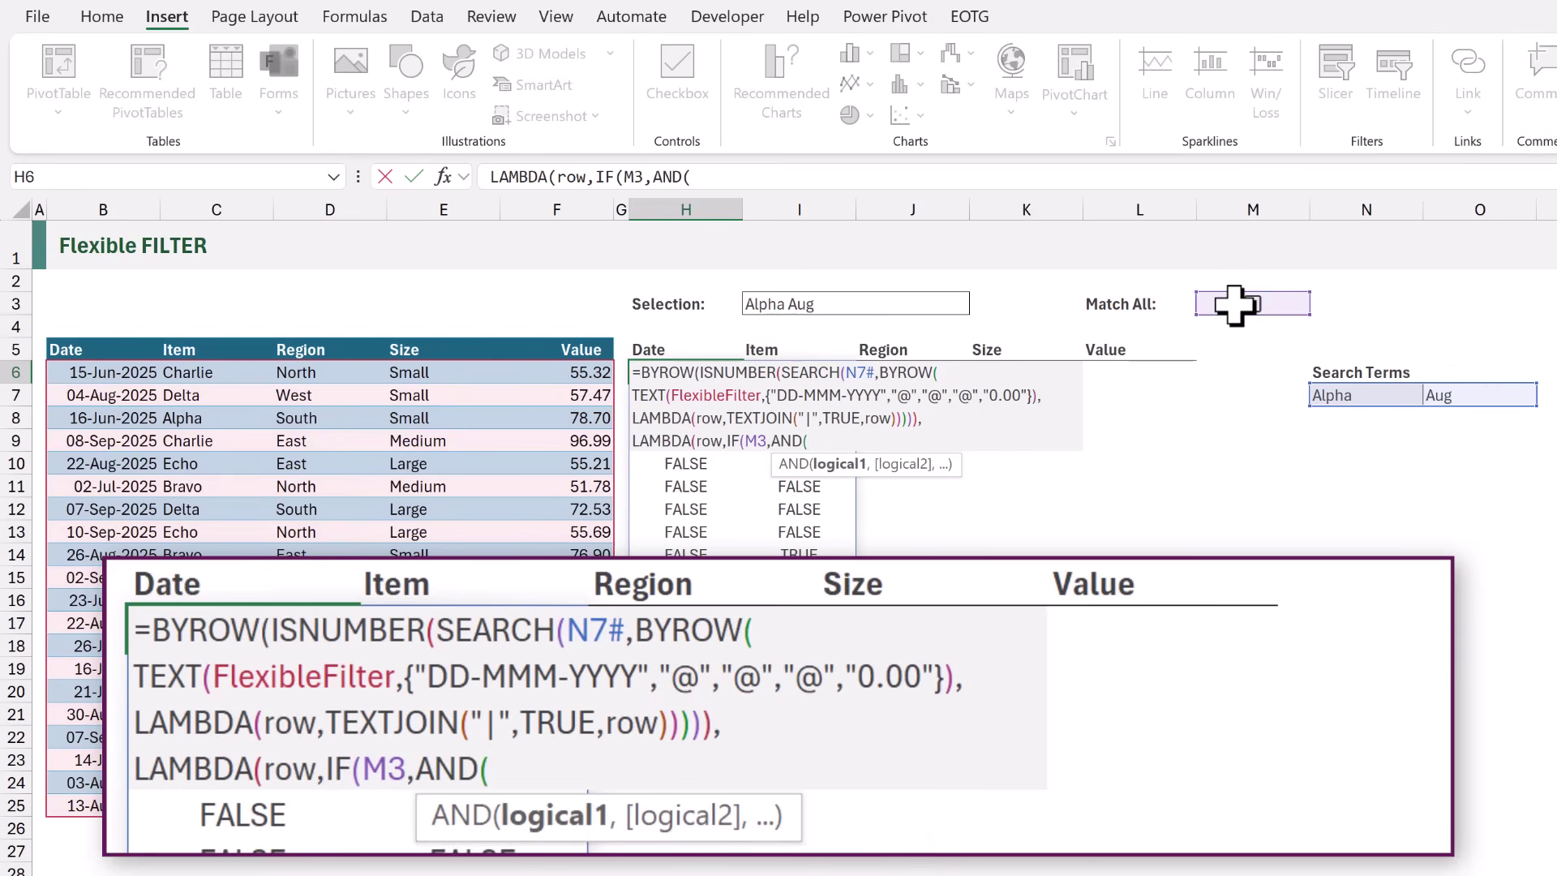
pyautogui.write('row)')
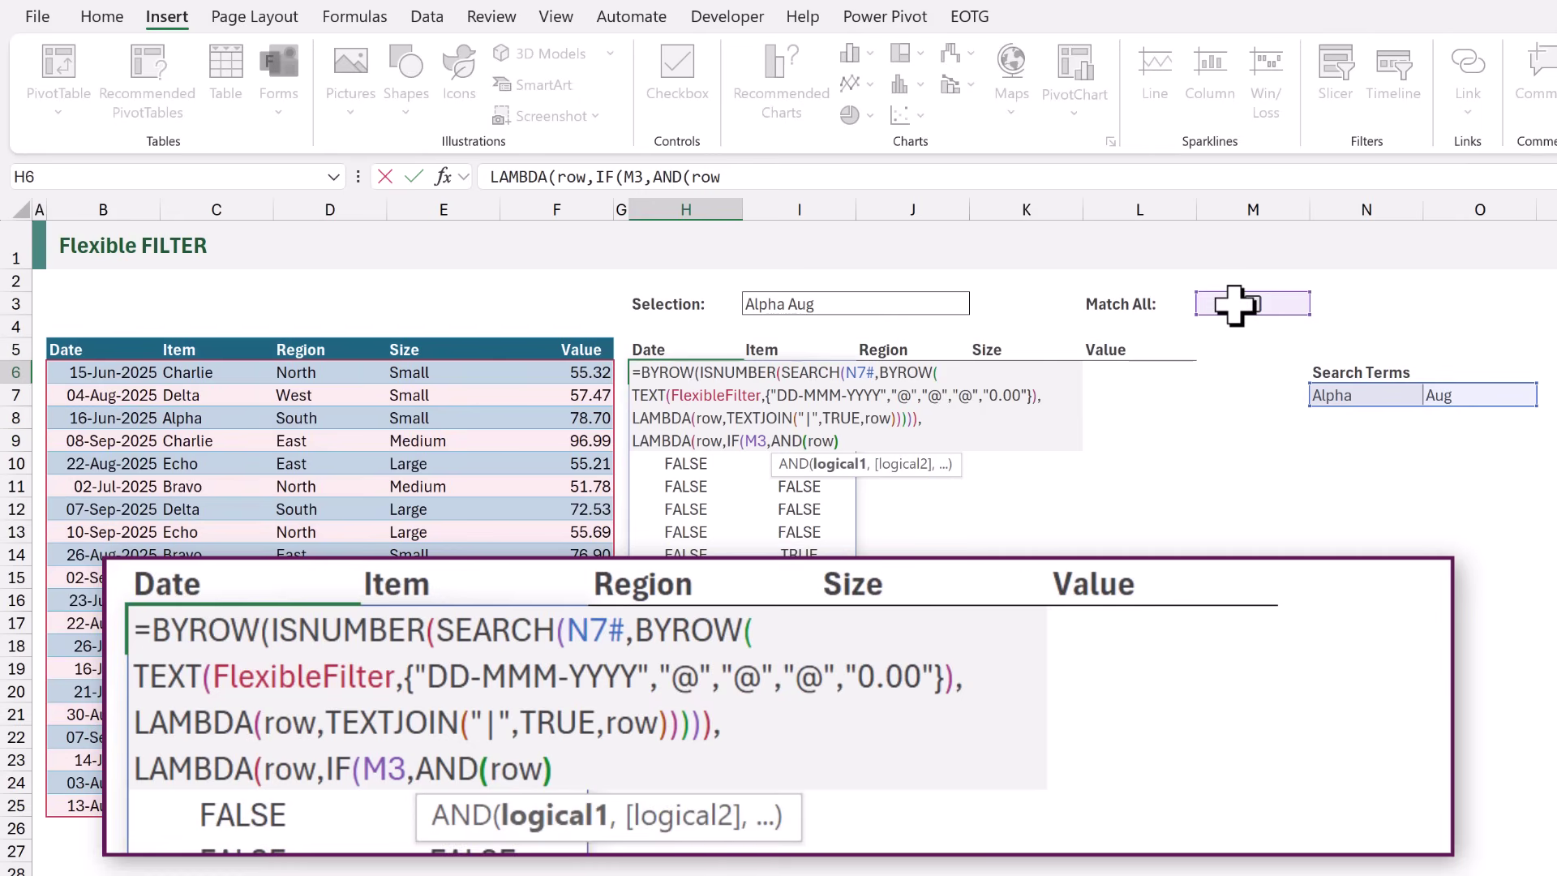
pyautogui.write(',')
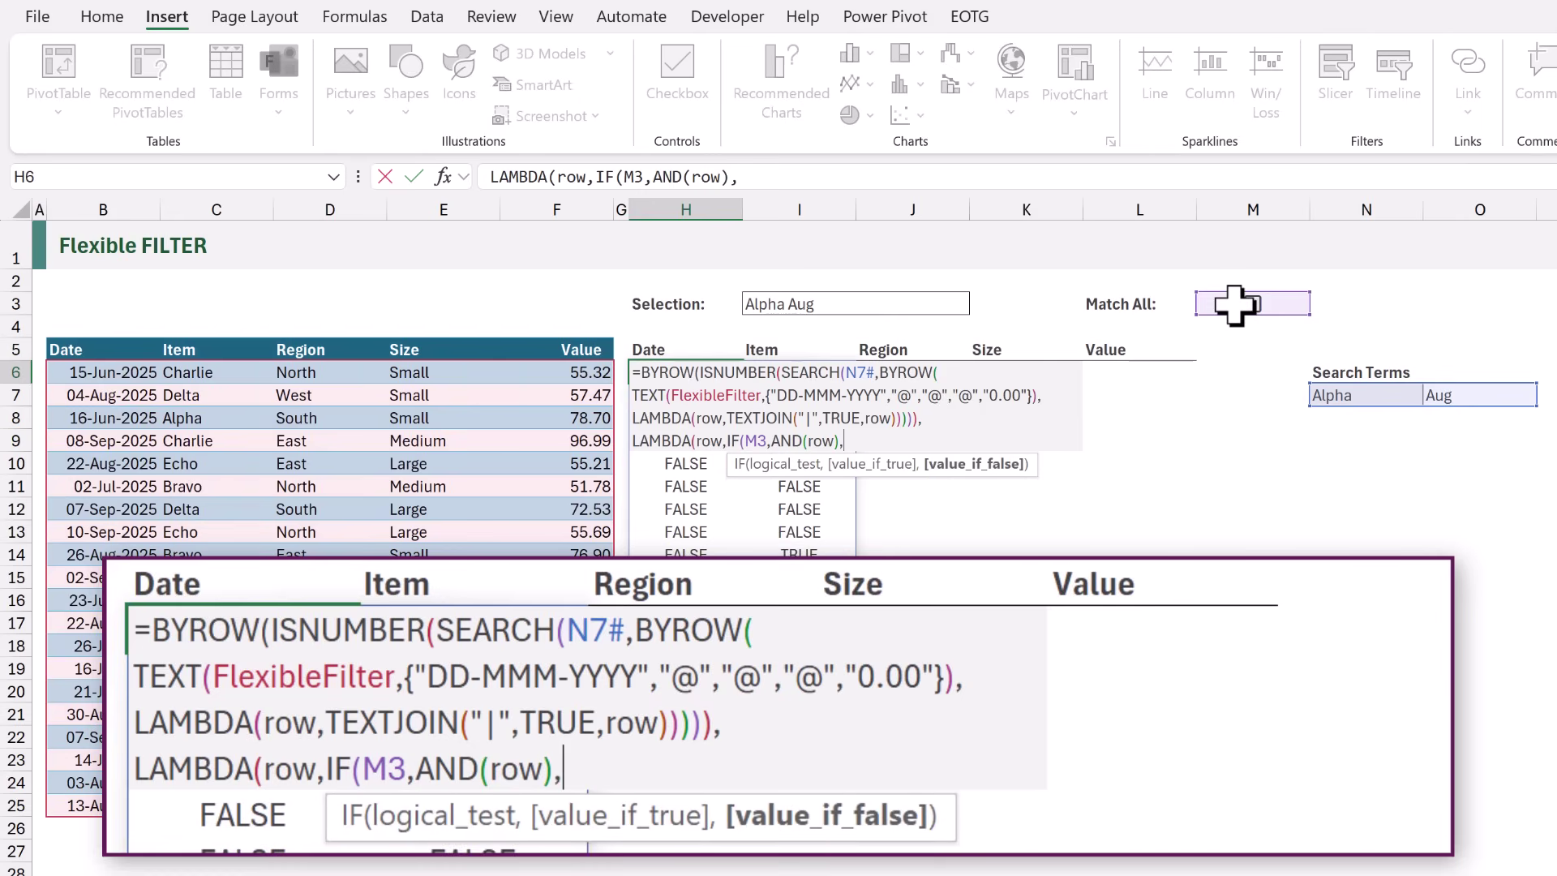
pyautogui.write('OR')
pyautogui.write('(row)')
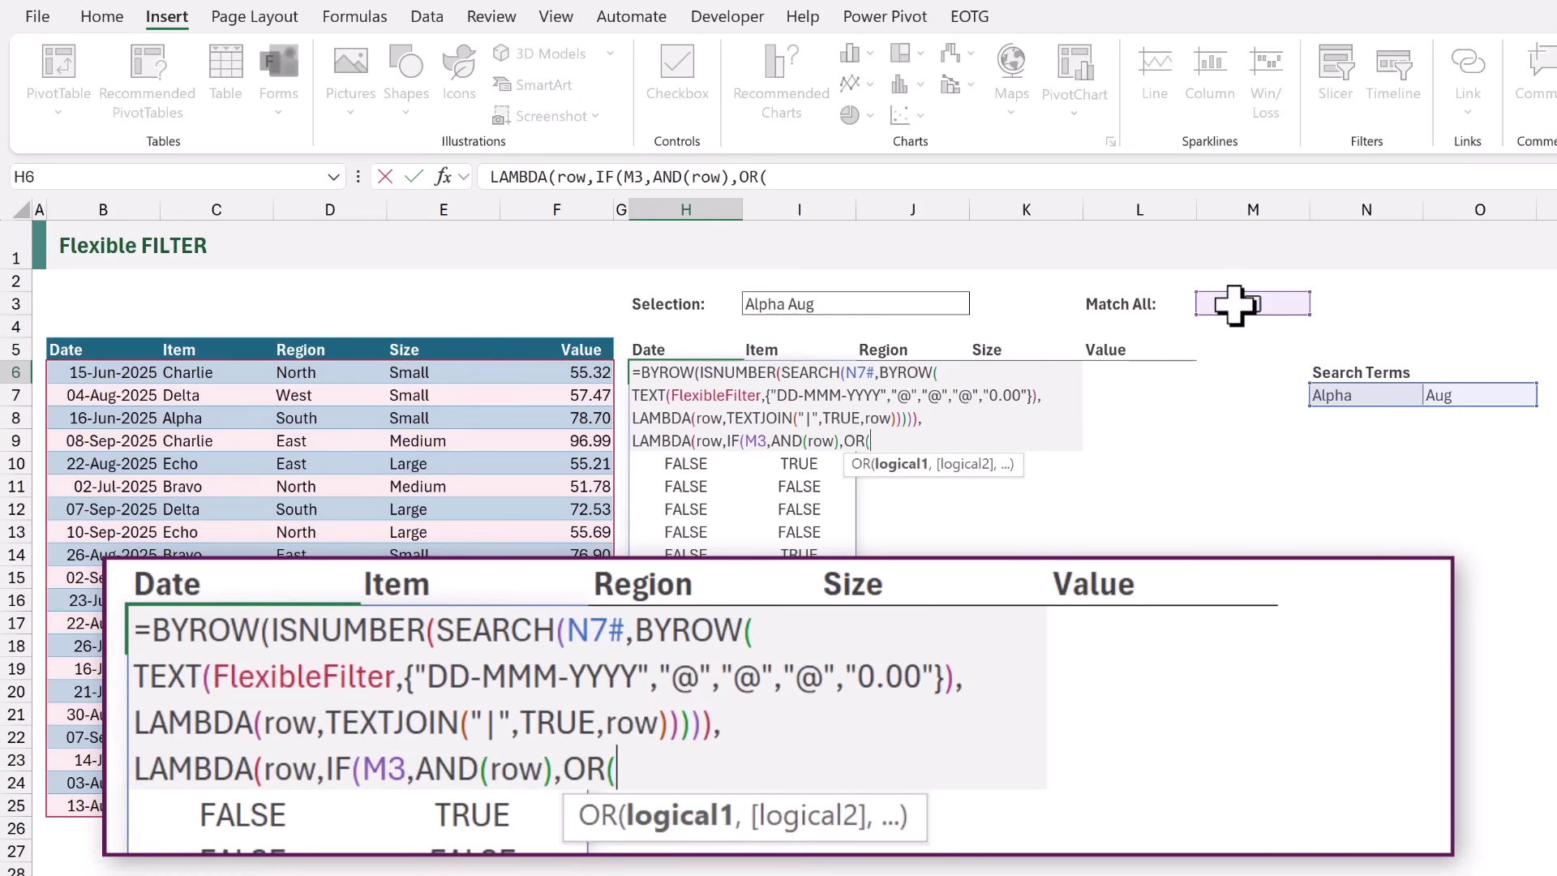
pyautogui.write(')')
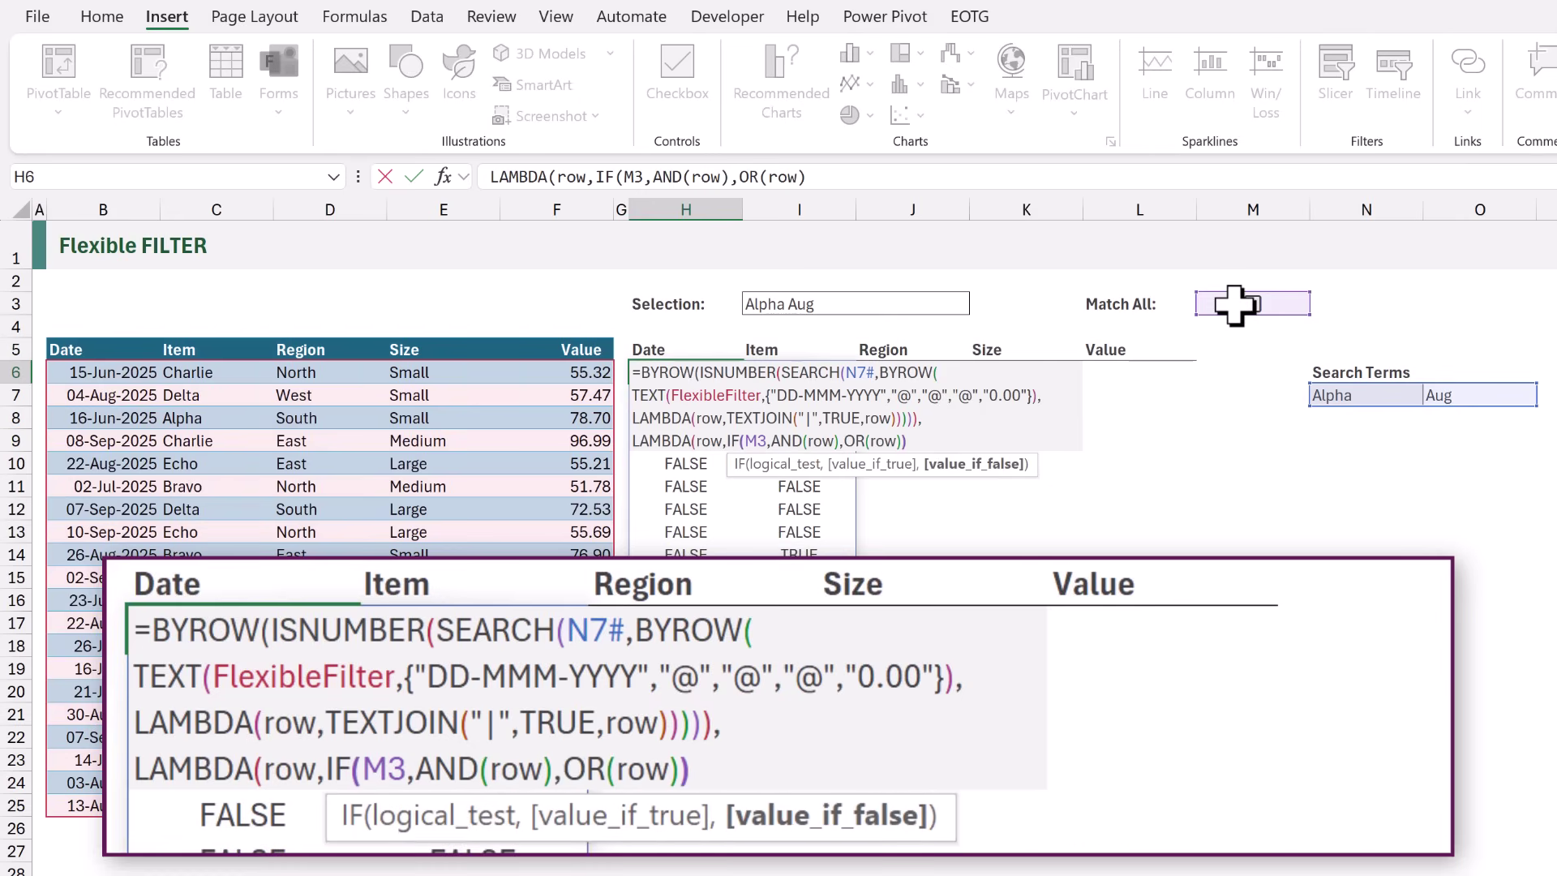
pyautogui.write(')')
pyautogui.press('Return')
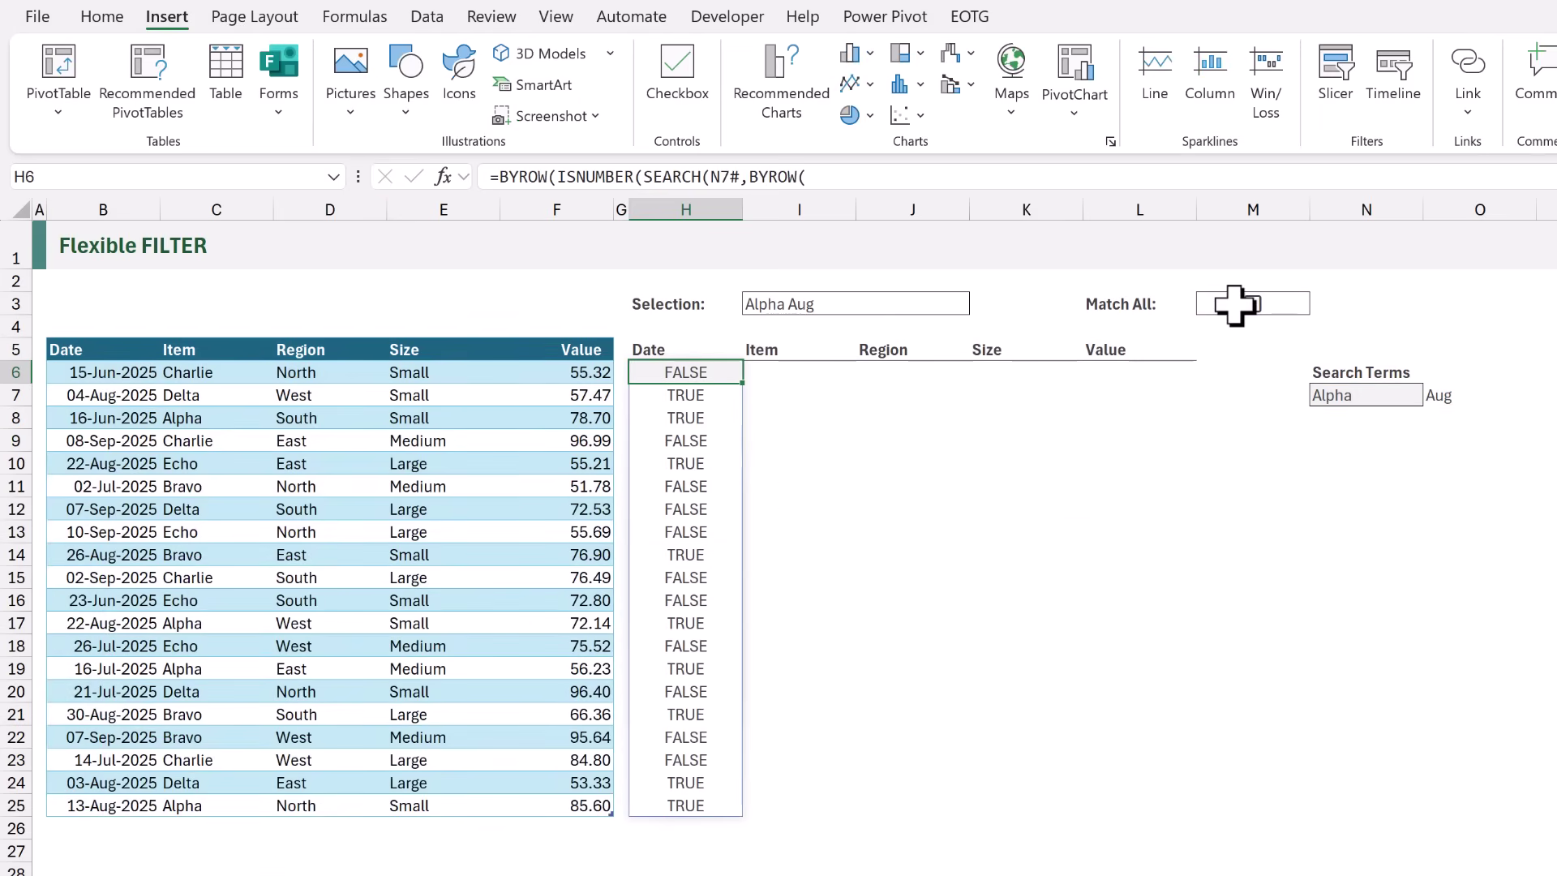
# Inspect the row 7 and 8 match results, tick Match All, and check row 17's result.
pyautogui.click(719, 398)
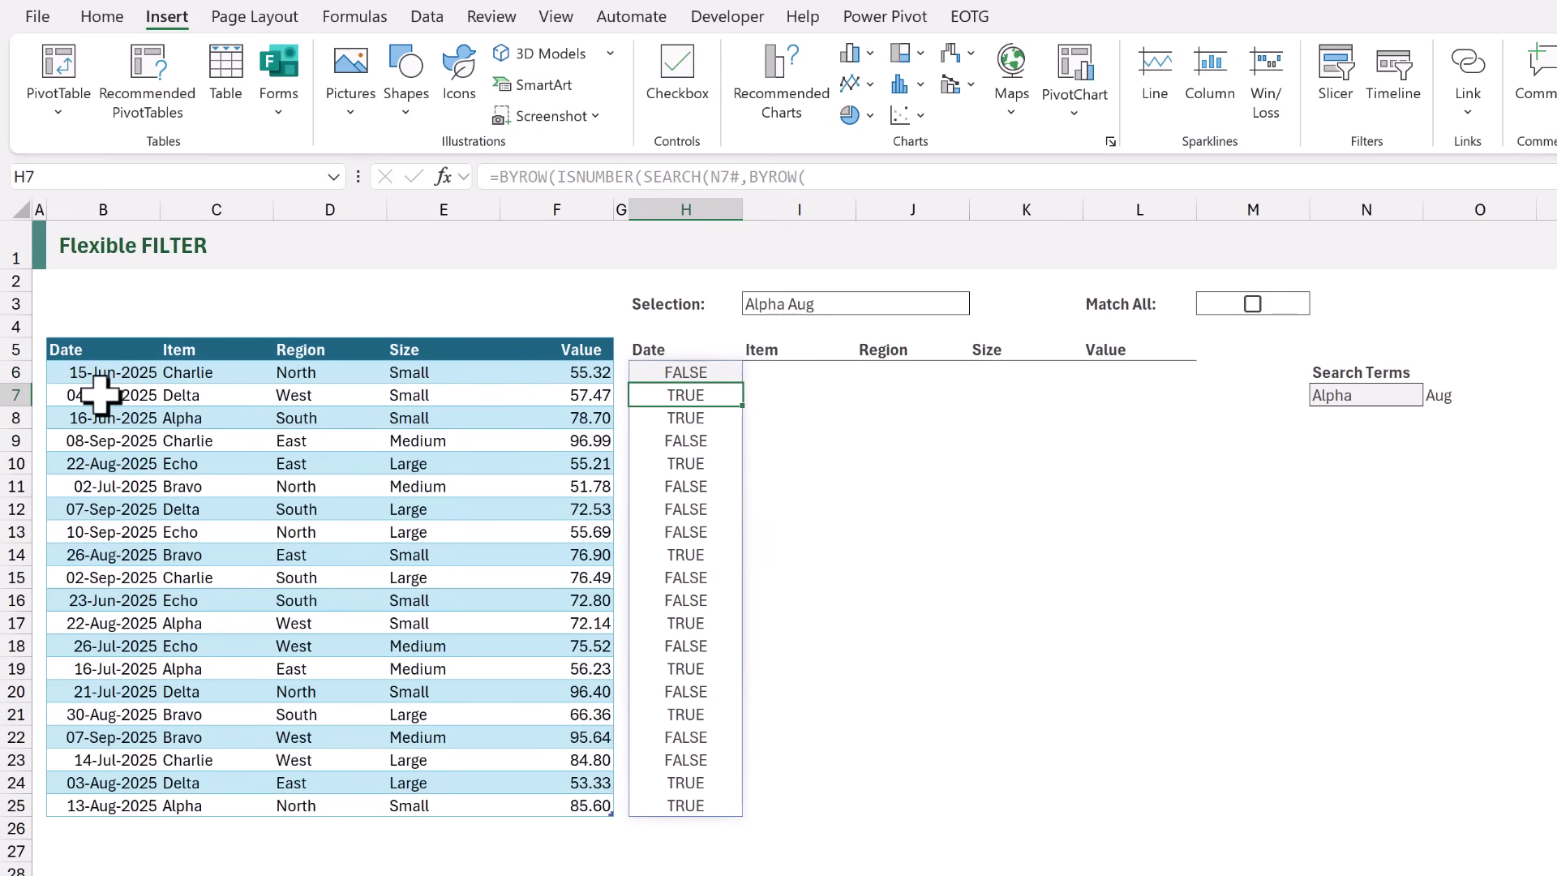
pyautogui.click(709, 417)
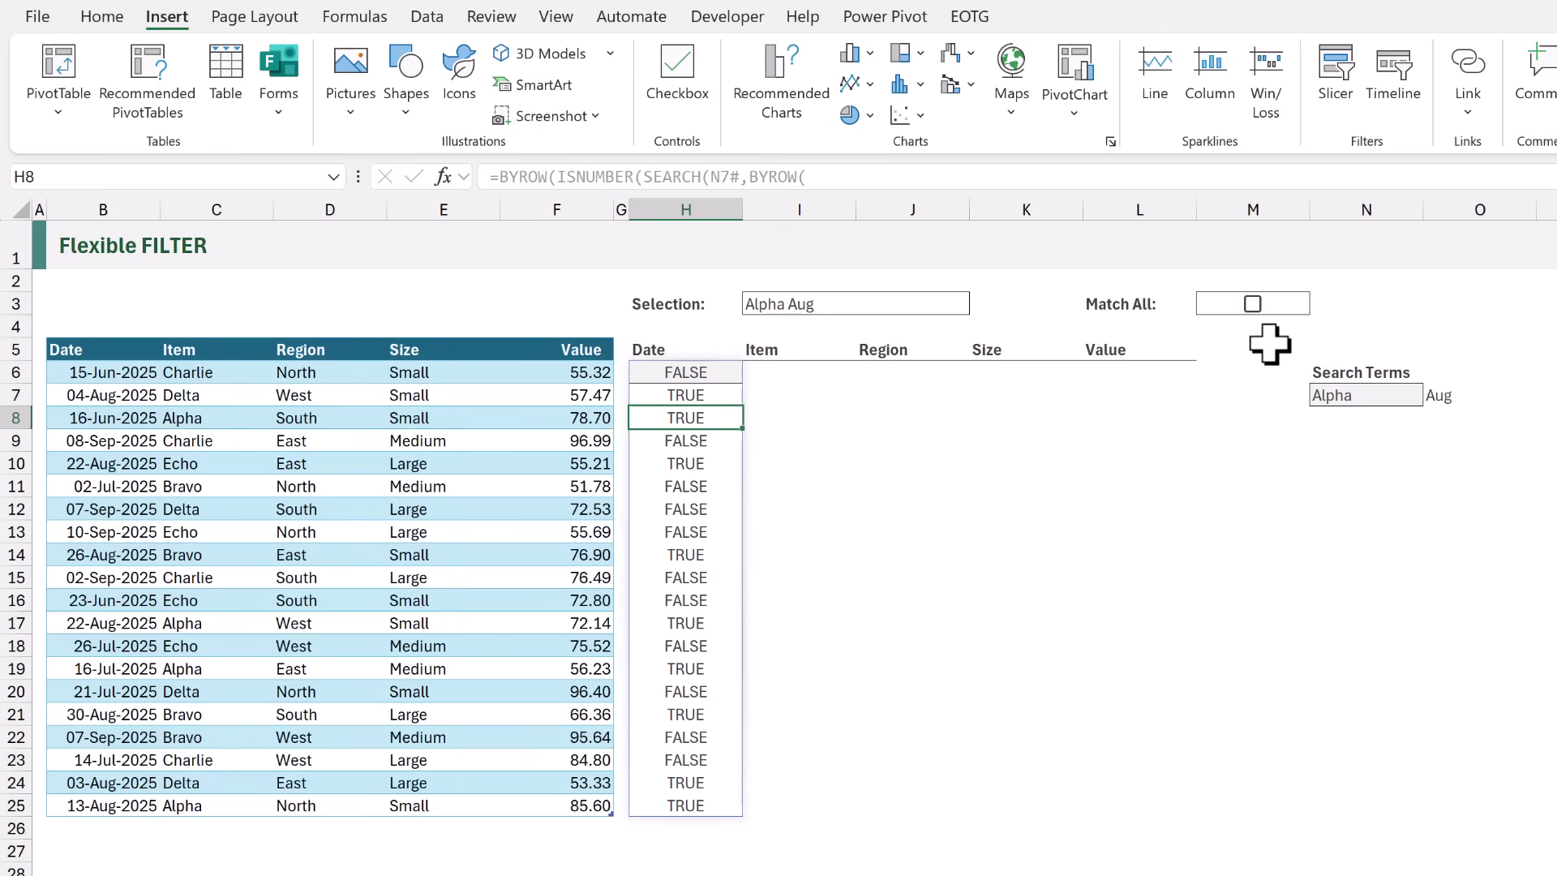
pyautogui.click(1253, 305)
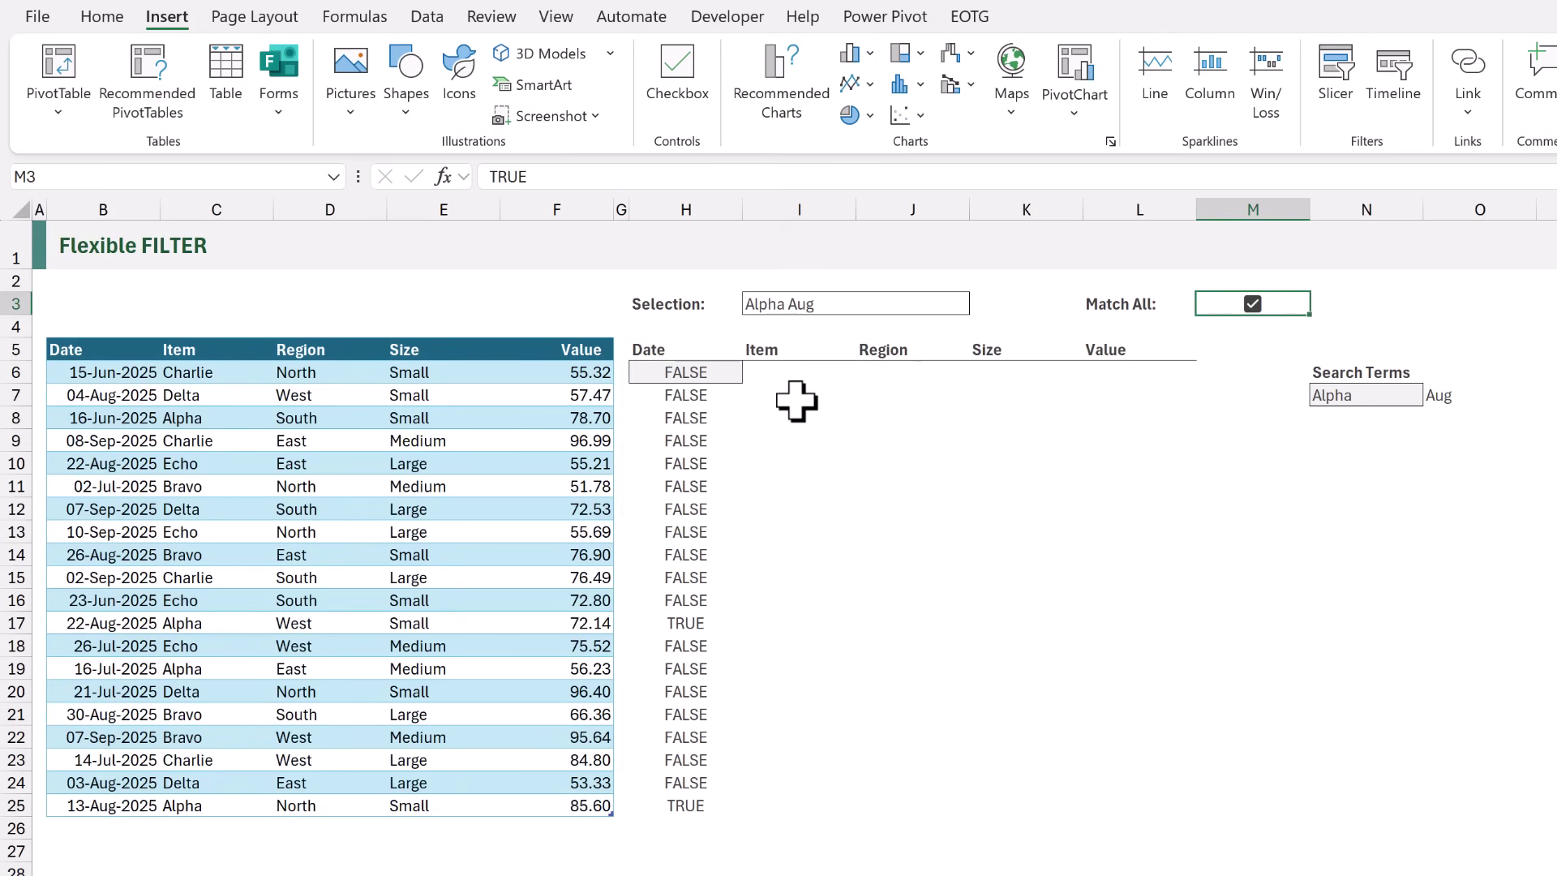
pyautogui.click(687, 622)
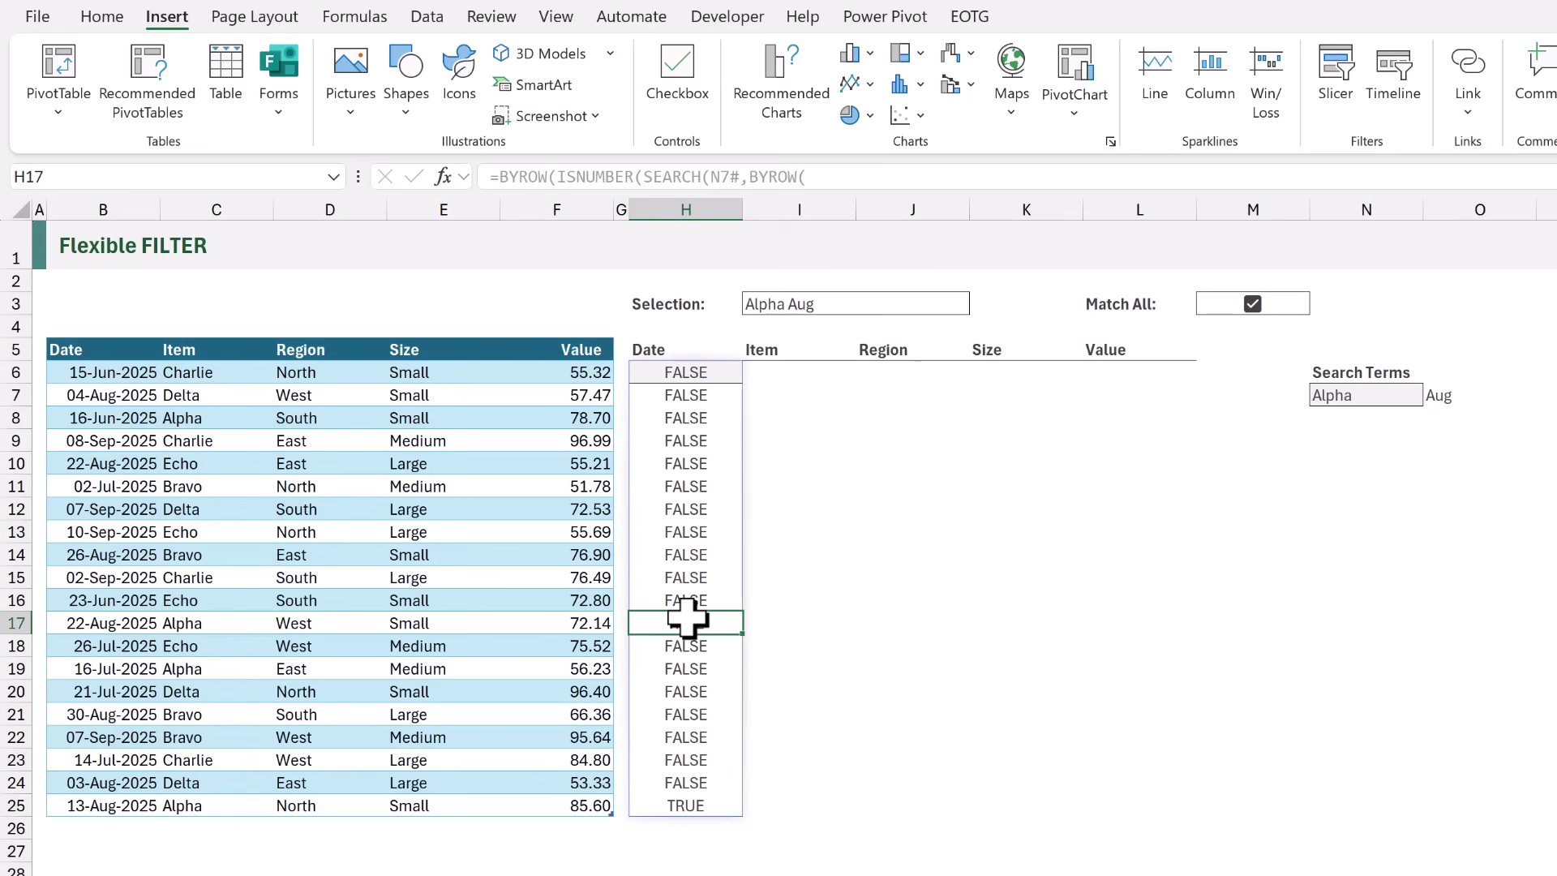
# Confirm row 17's date and Alpha item, then untick Match All and return to H6.
pyautogui.click(111, 623)
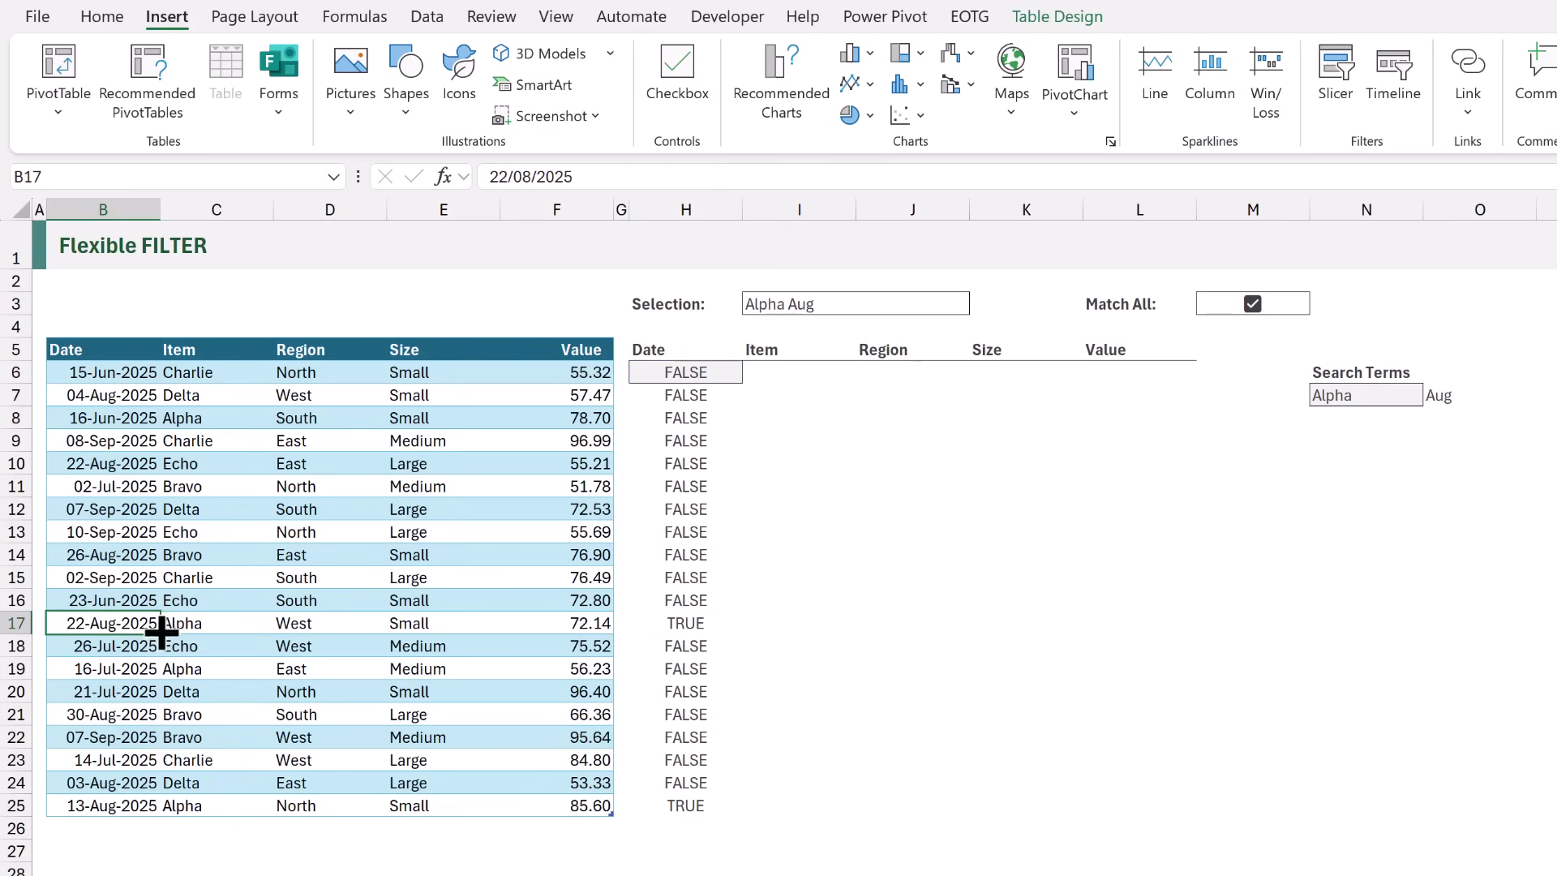
pyautogui.keyDown('ctrl'); pyautogui.click(230, 625); pyautogui.keyUp('ctrl')
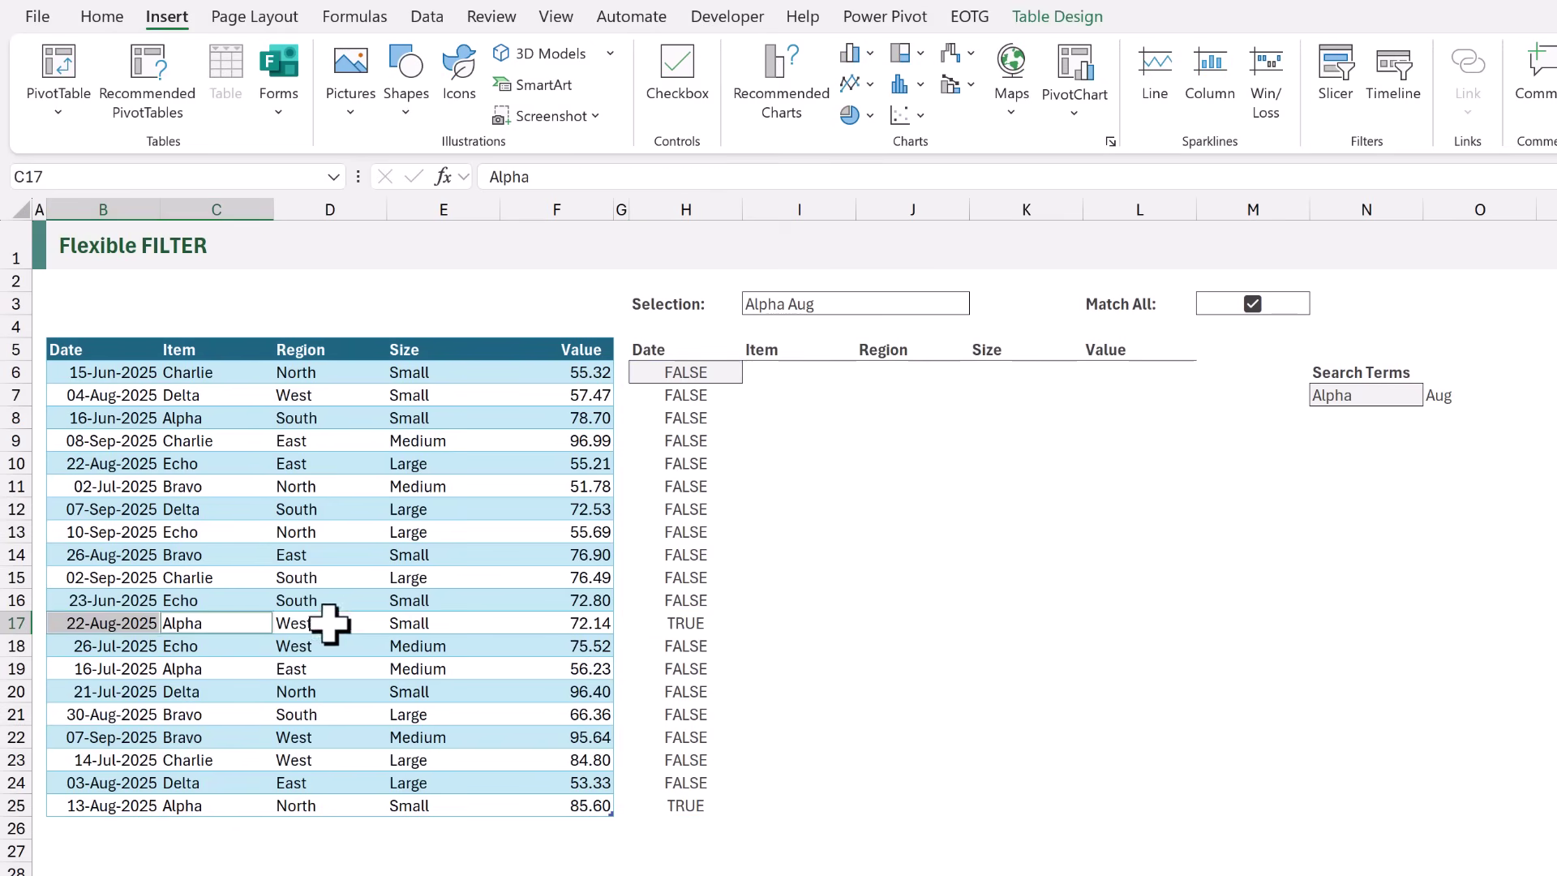
pyautogui.click(1252, 305)
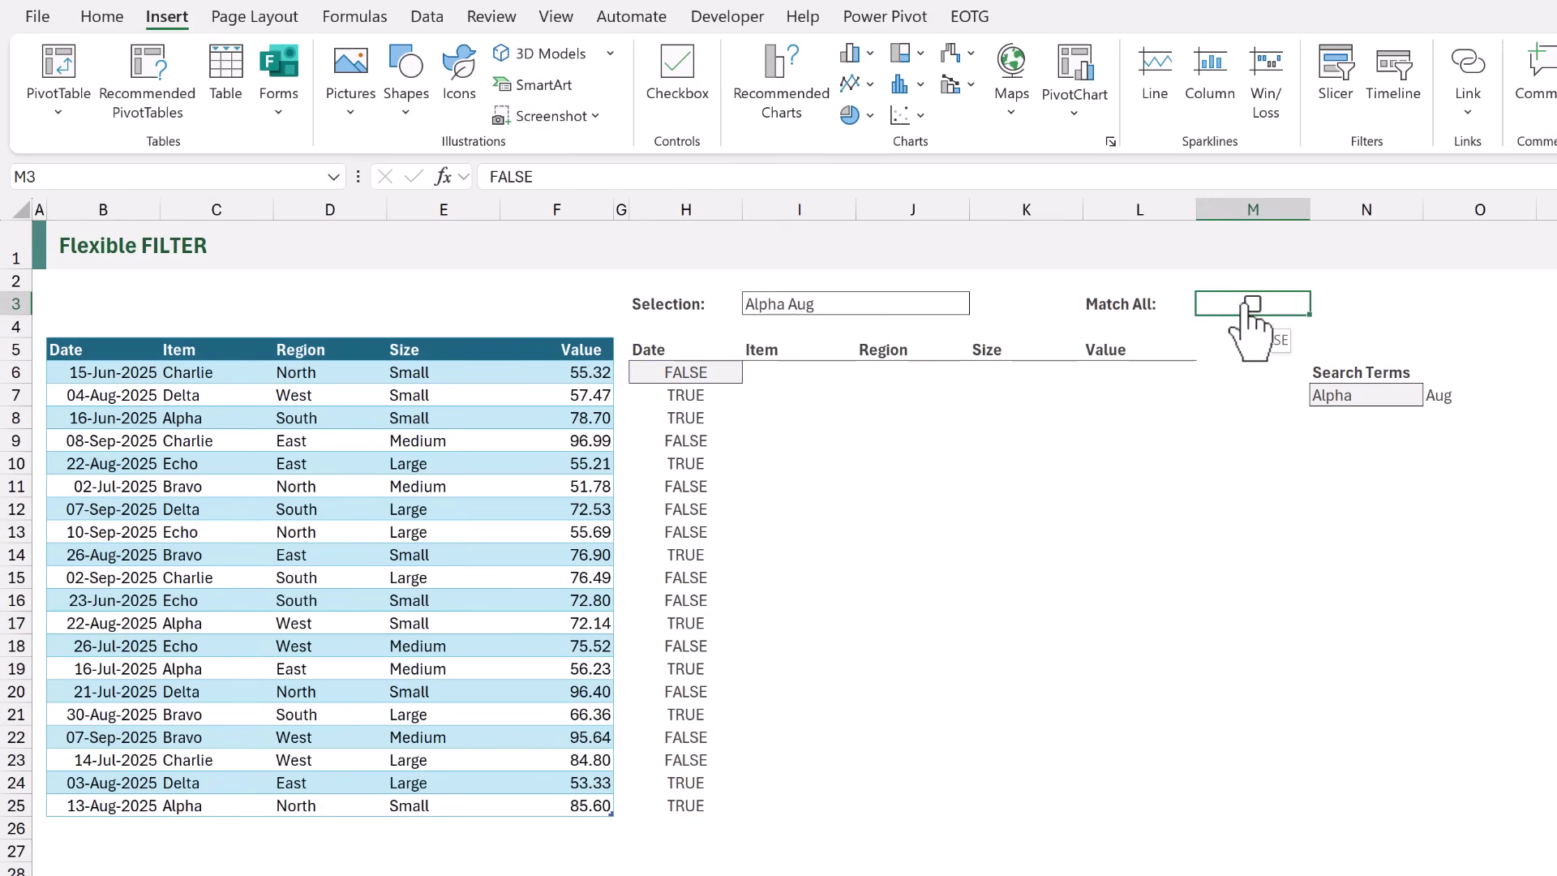
pyautogui.click(708, 370)
# Wrap the H6 formula in FILTER( over the FlexibleFilter table, with BYROW on its own line.
pyautogui.doubleClick(651, 373)
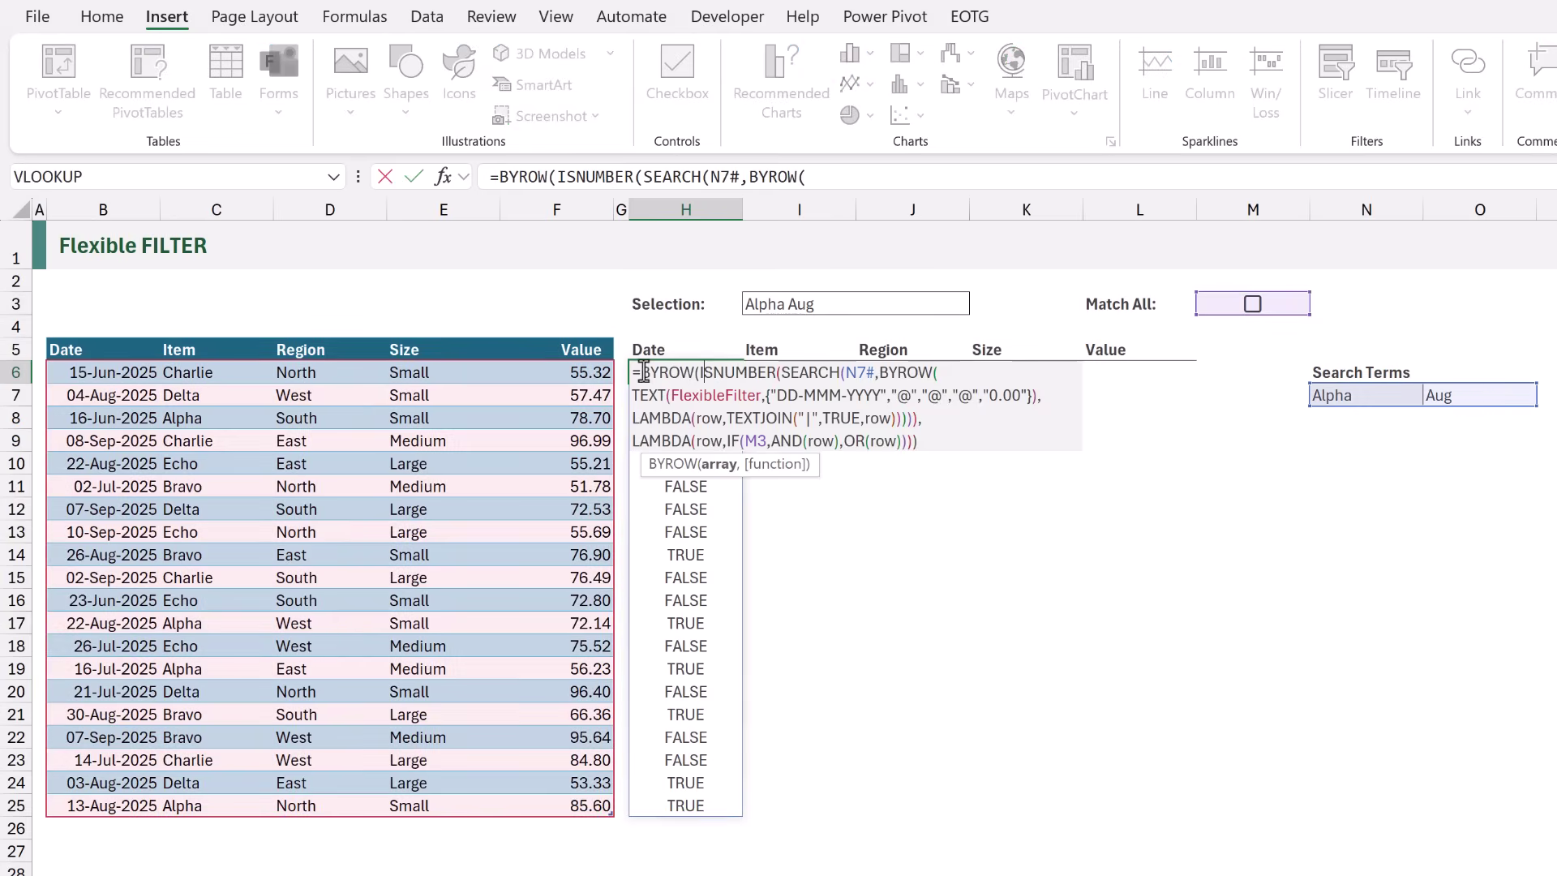
pyautogui.click(647, 372)
pyautogui.write('FILTER(')
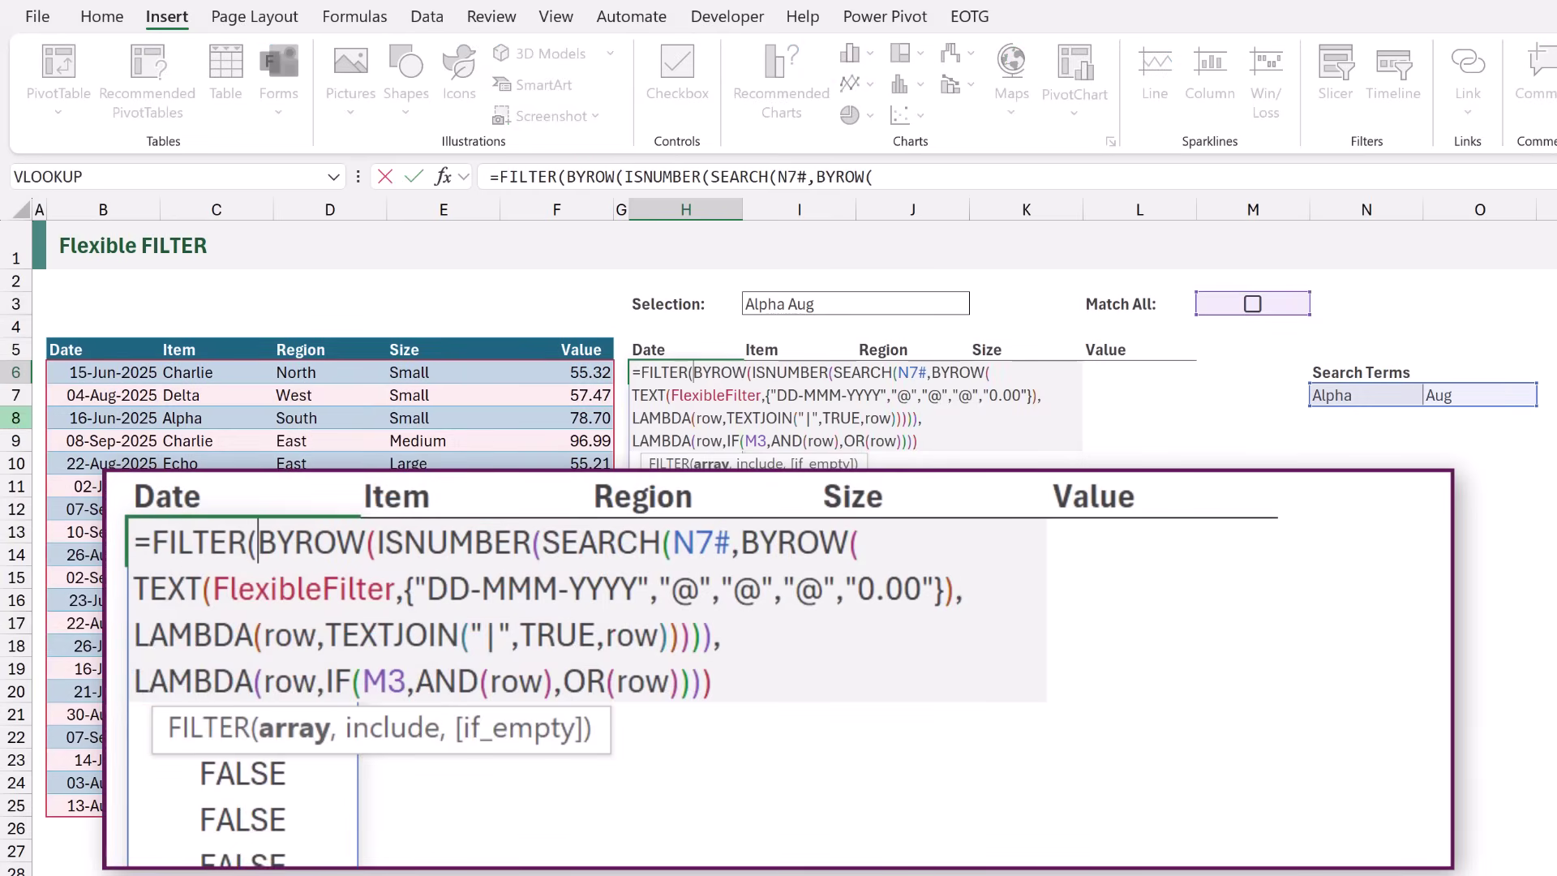
pyautogui.click(56, 333)
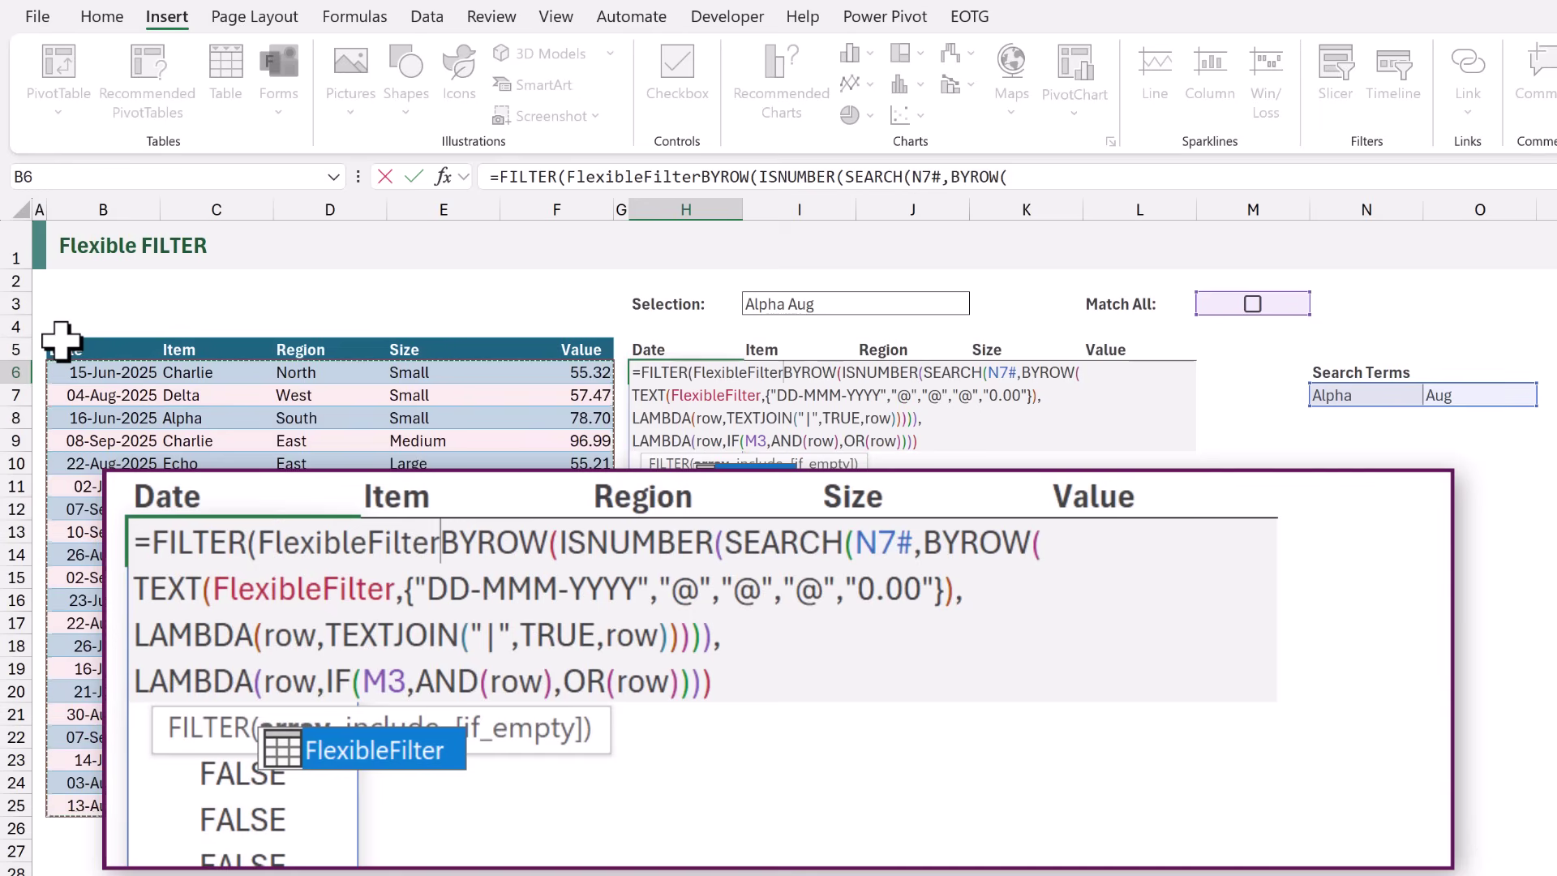
pyautogui.write(',')
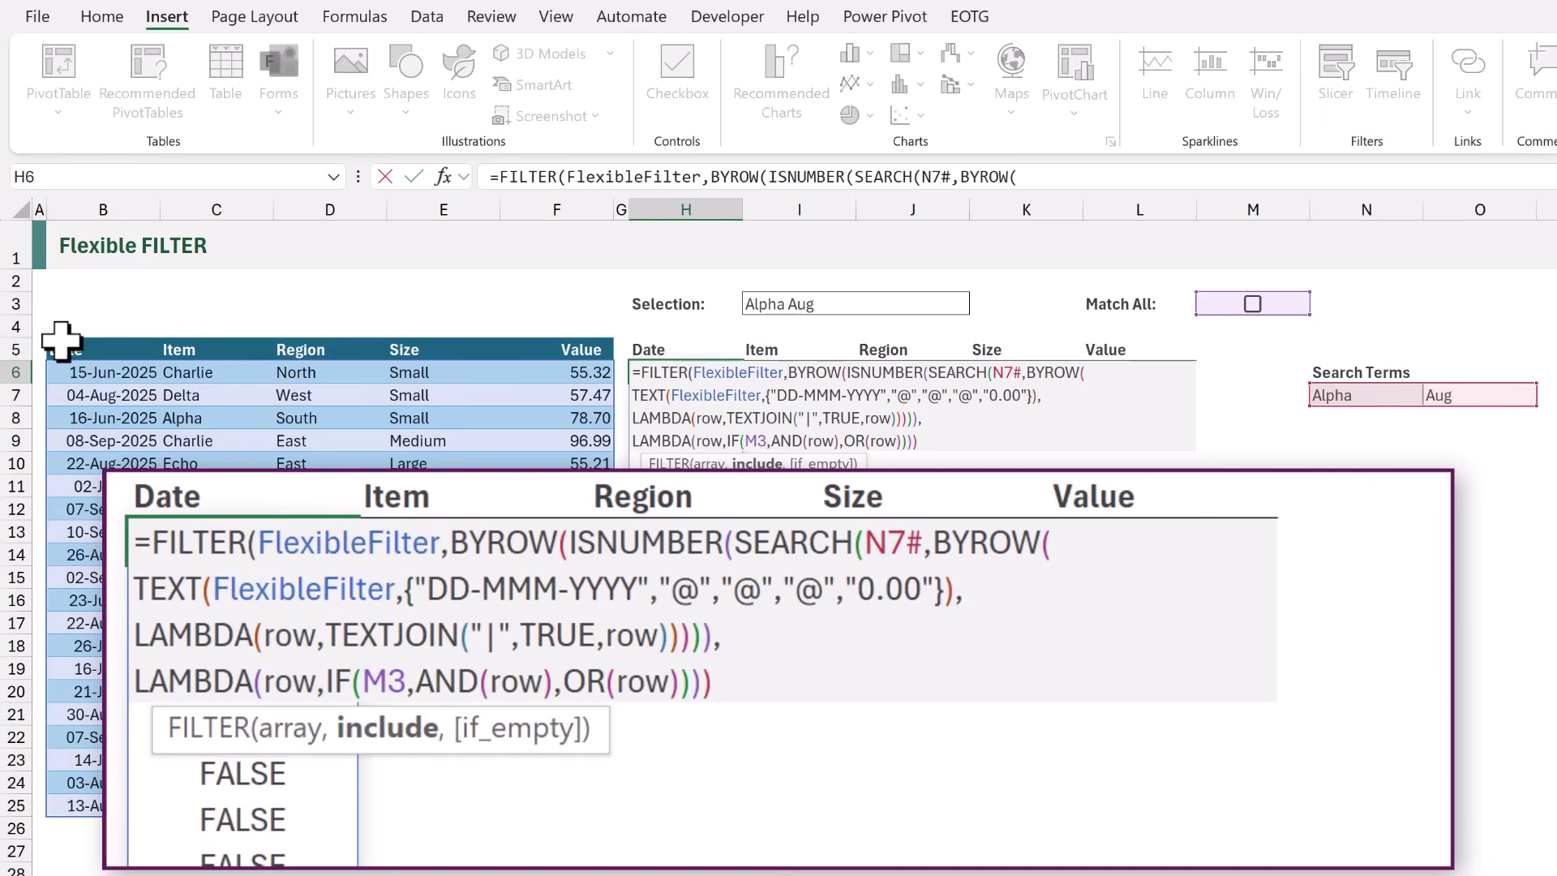
pyautogui.hotkey('alt', 'Return')
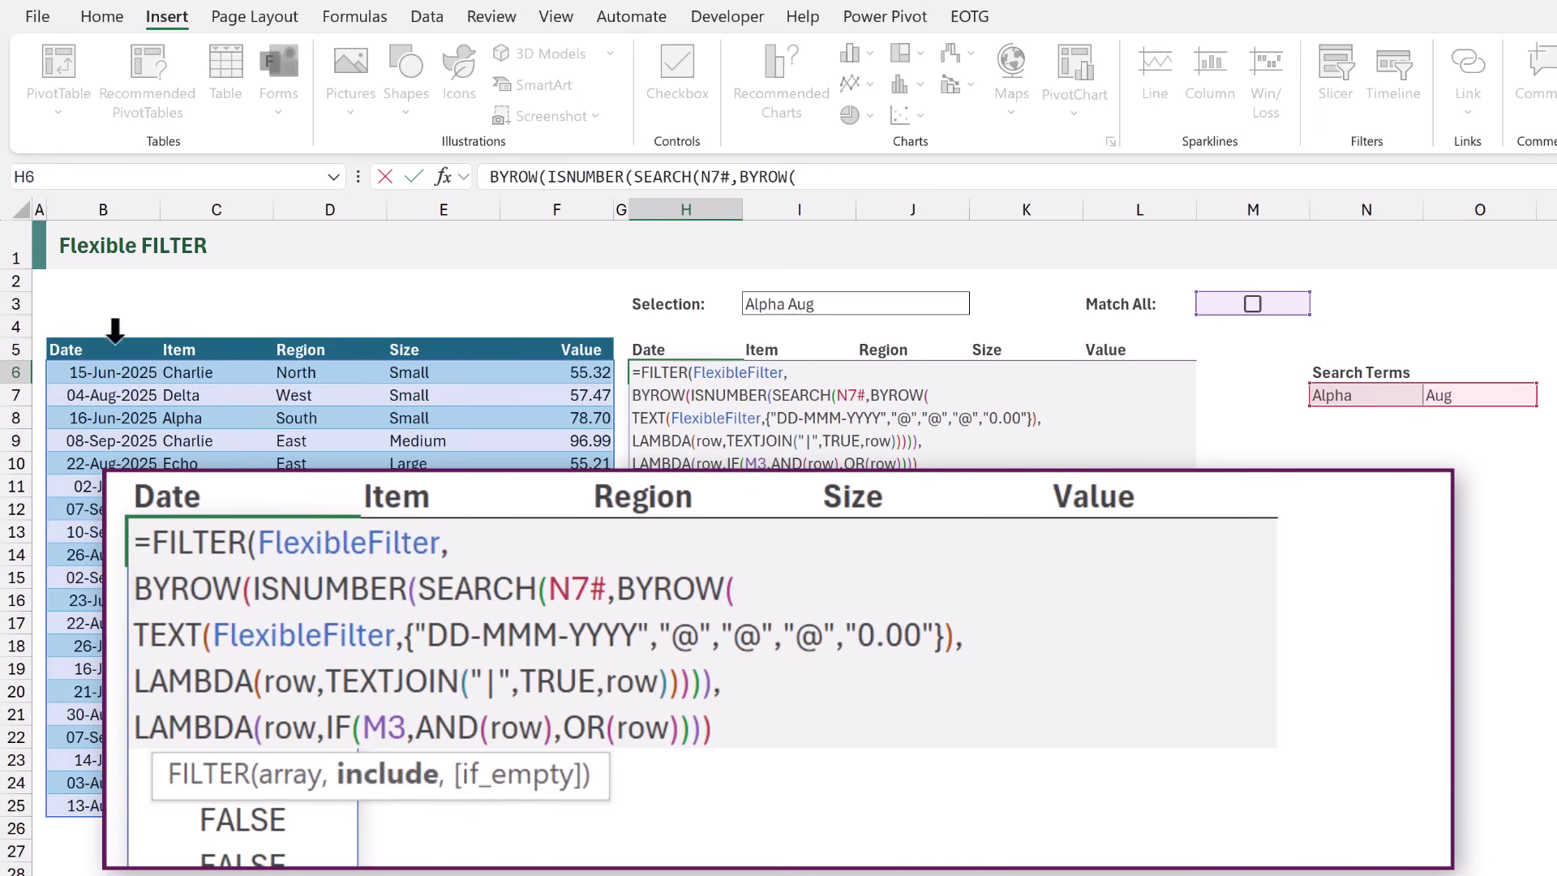
# Add a "[None]" no-match fallback on a new line and commit the FILTER formula.
pyautogui.click(761, 738)
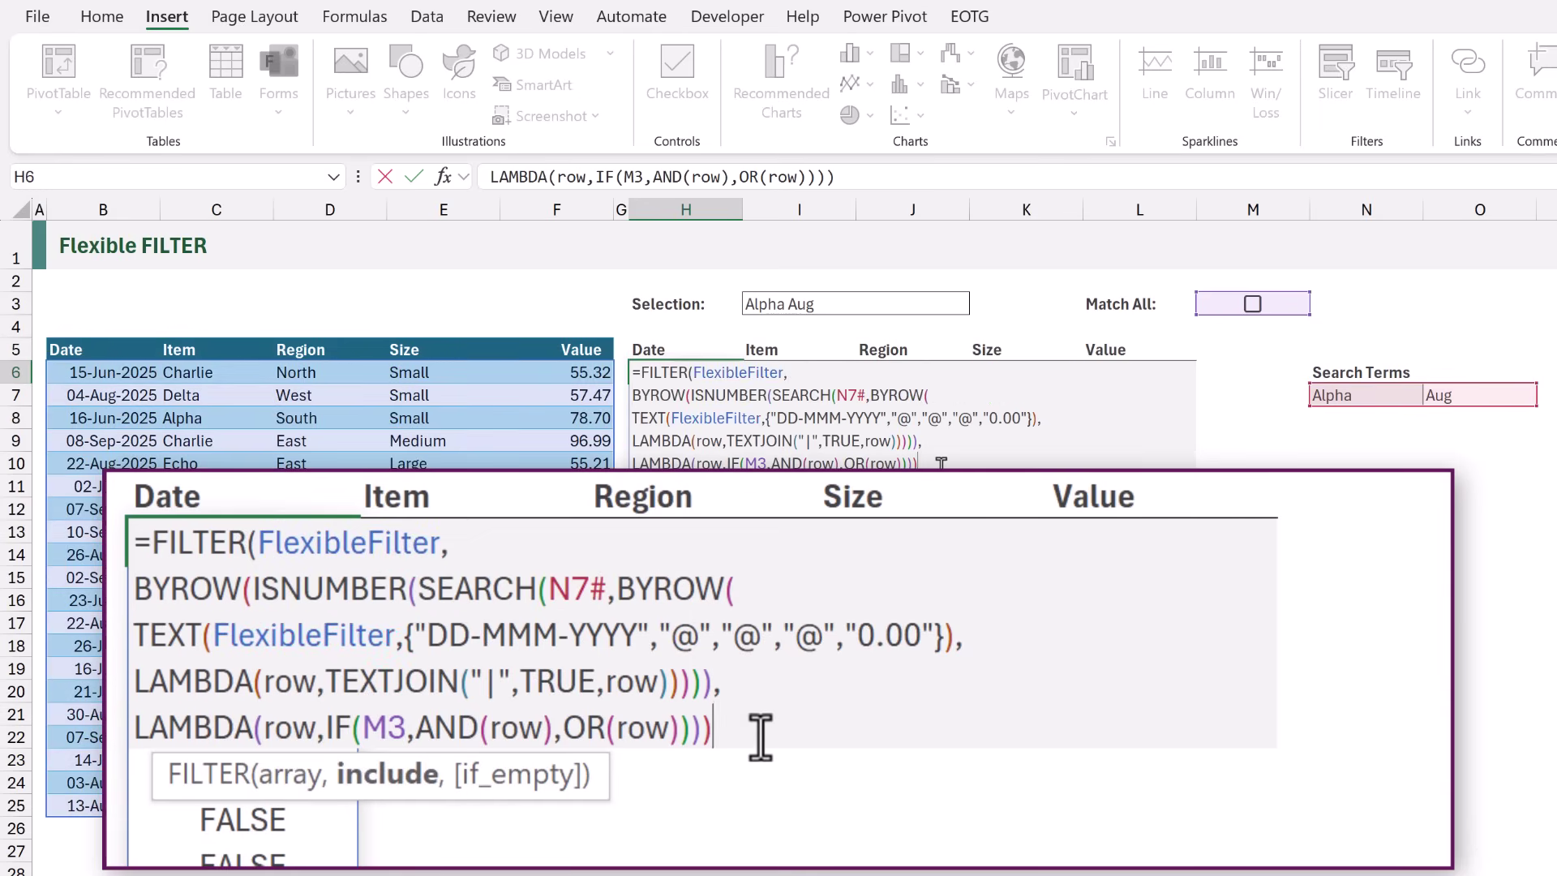
pyautogui.write(',')
pyautogui.hotkey('alt', 'Return')
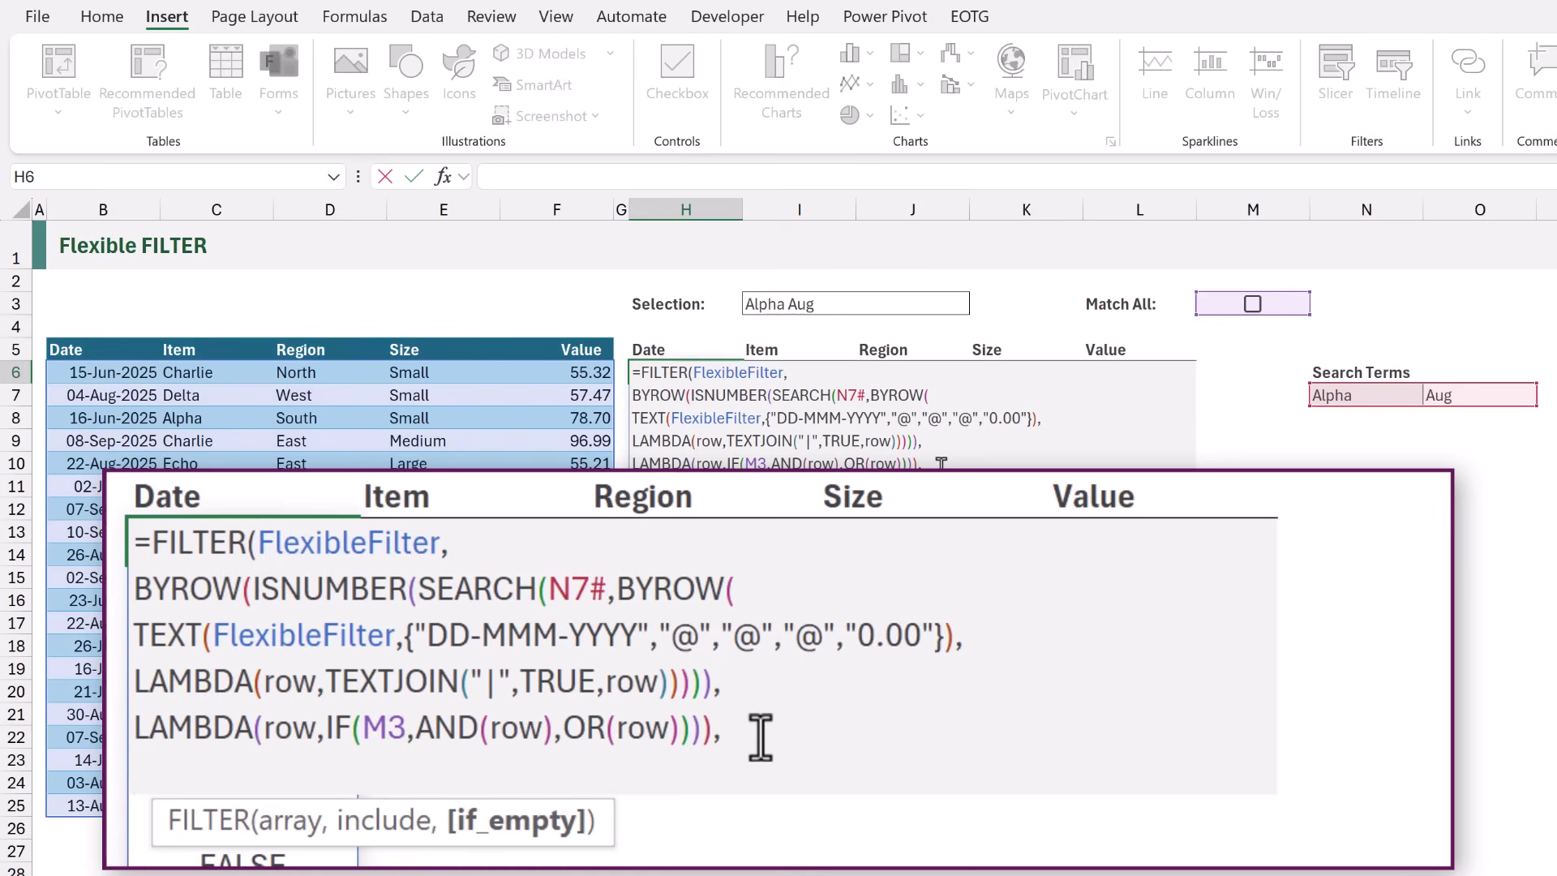
pyautogui.write('"[No')
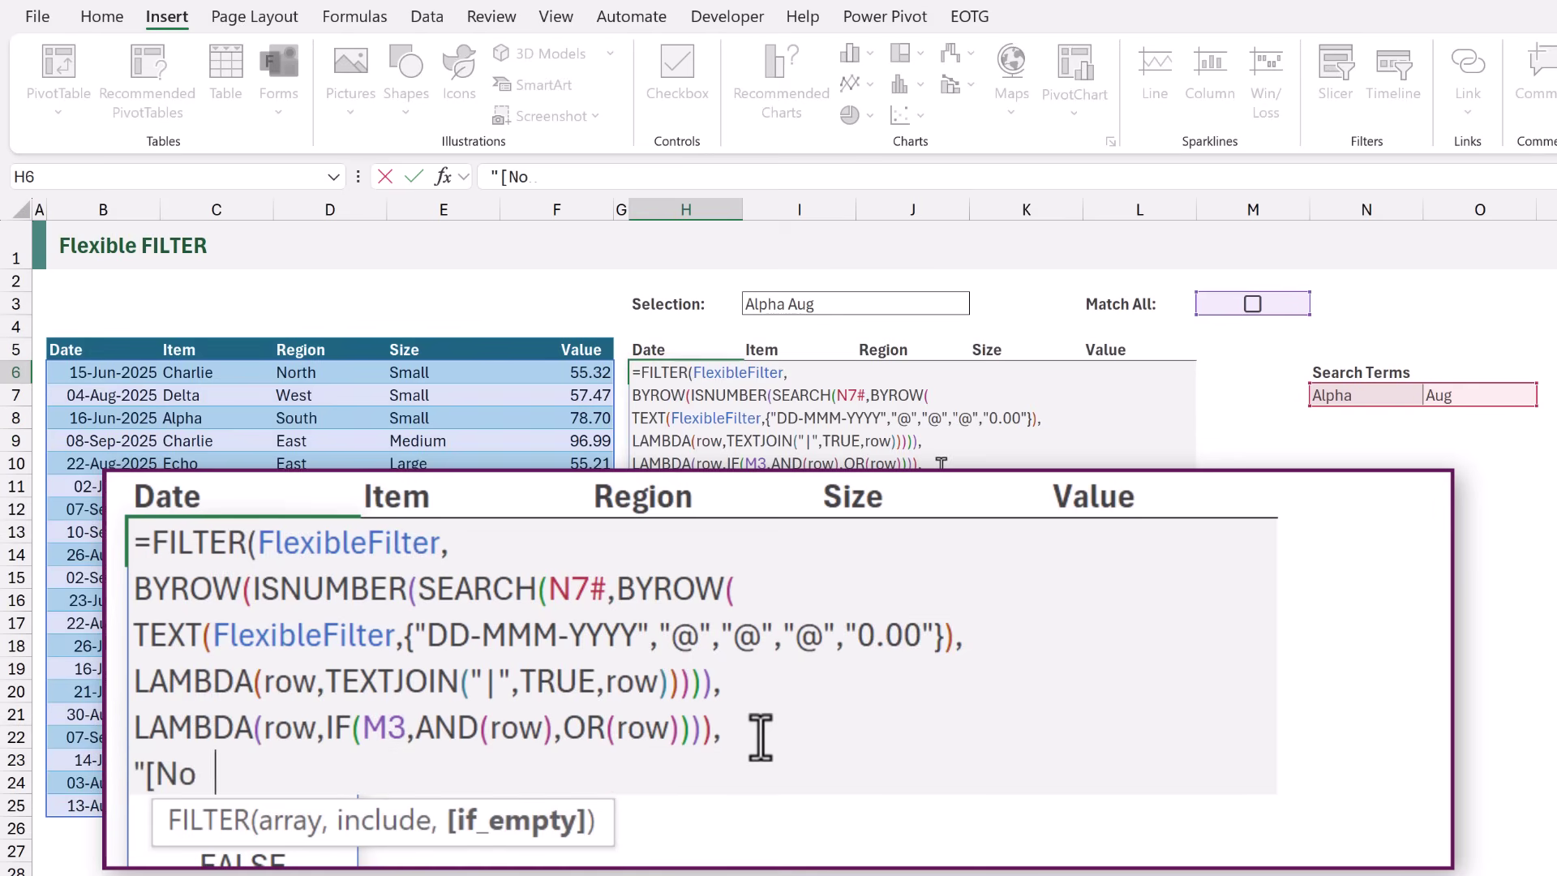
pyautogui.write('ne]"')
pyautogui.hotkey('ctrl', 'Return')
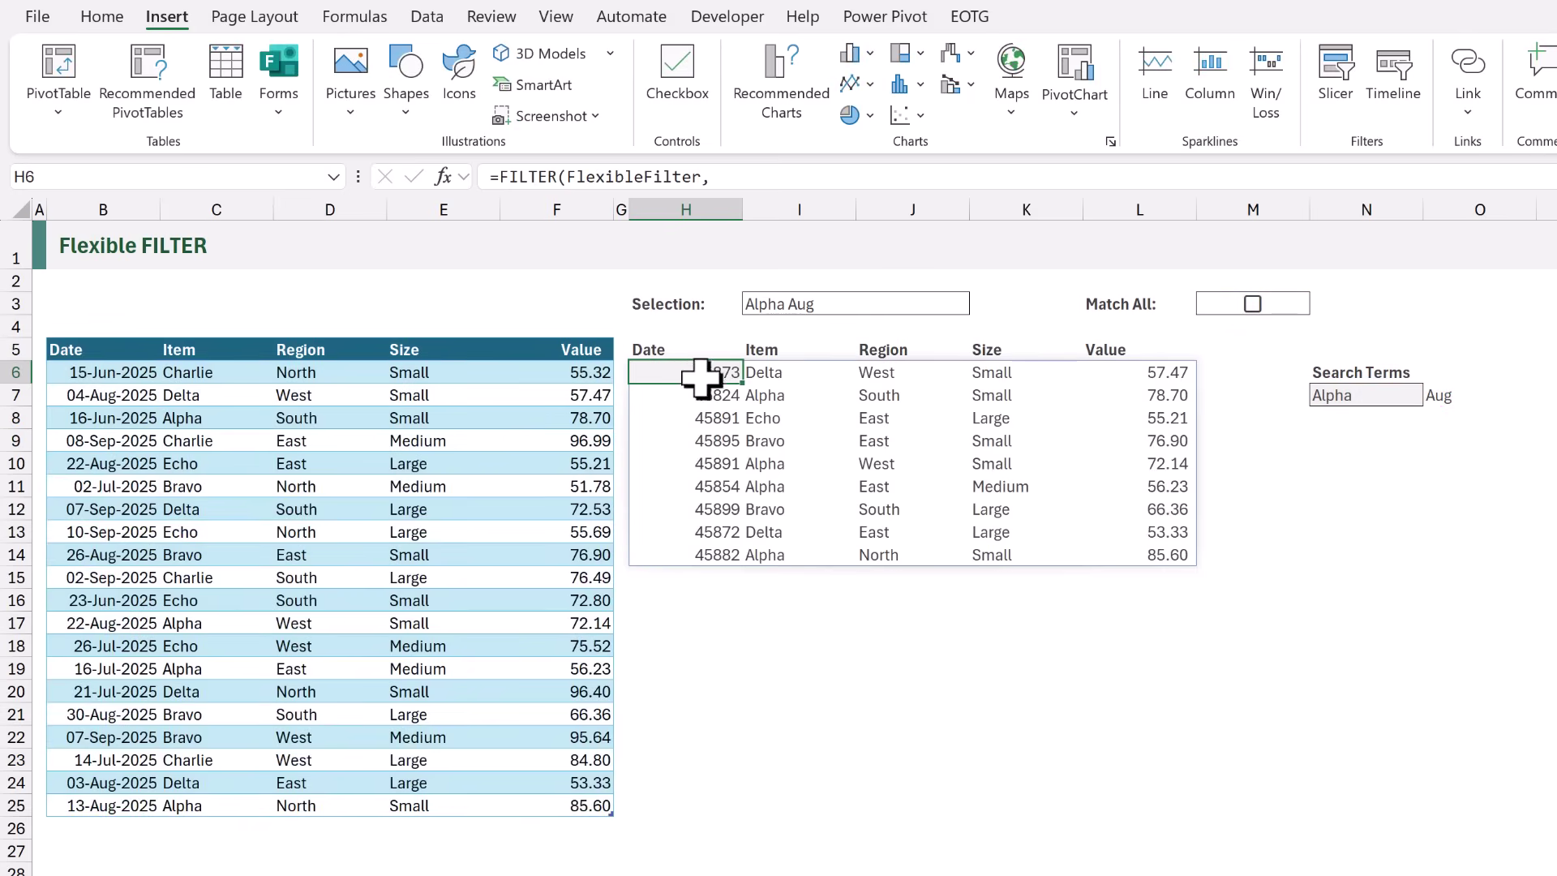
# Apply the custom dd-mmm-yyyy number format to the result dates in H6:H25.
pyautogui.moveTo(700, 372); pyautogui.dragTo(702, 800)
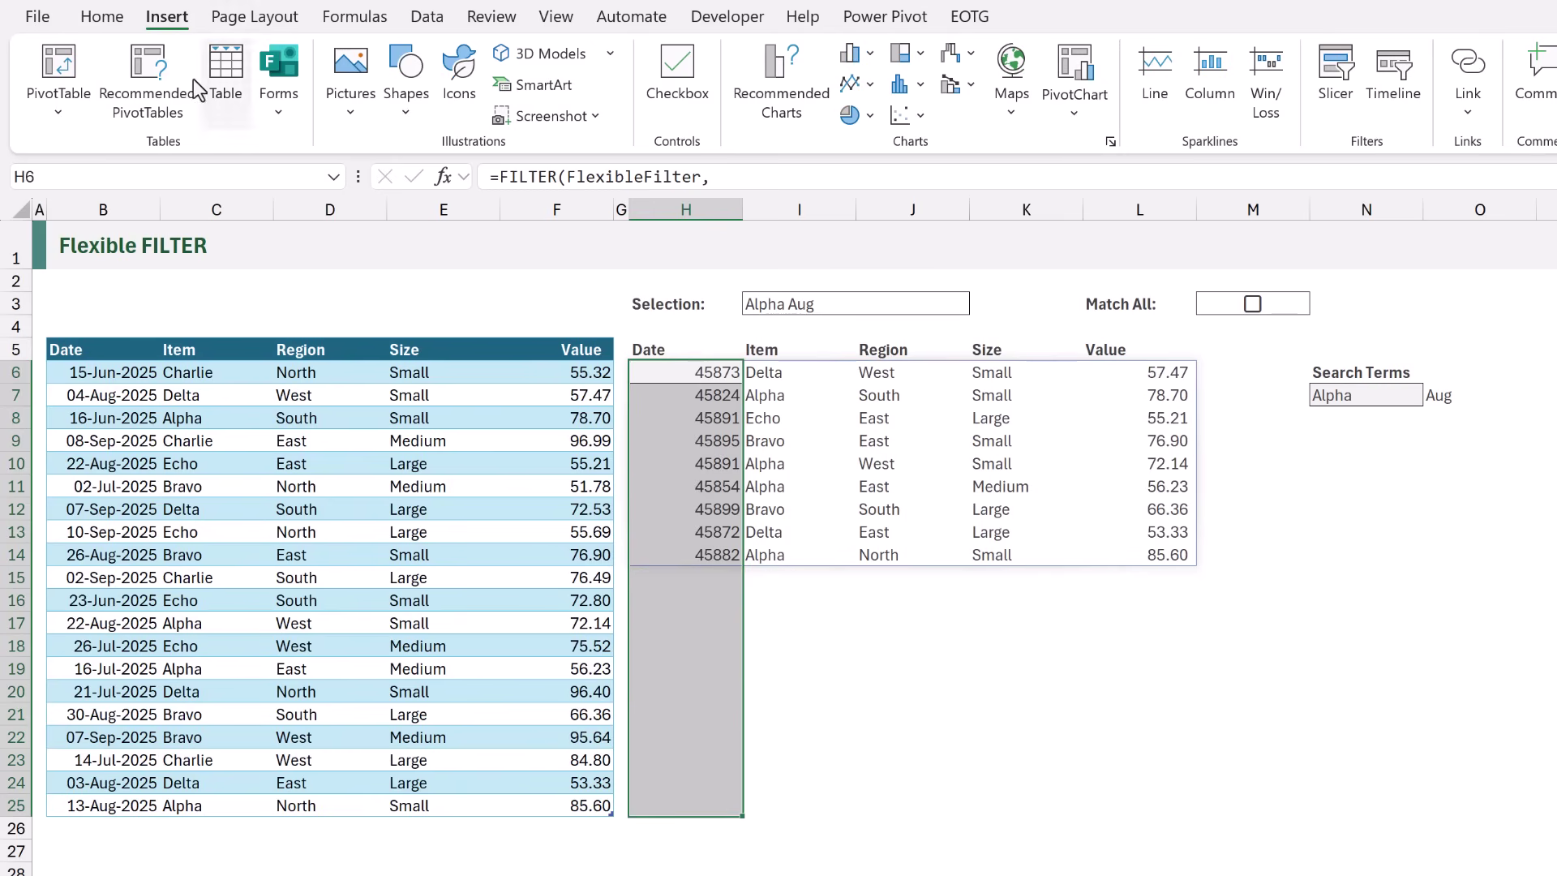
pyautogui.click(111, 23)
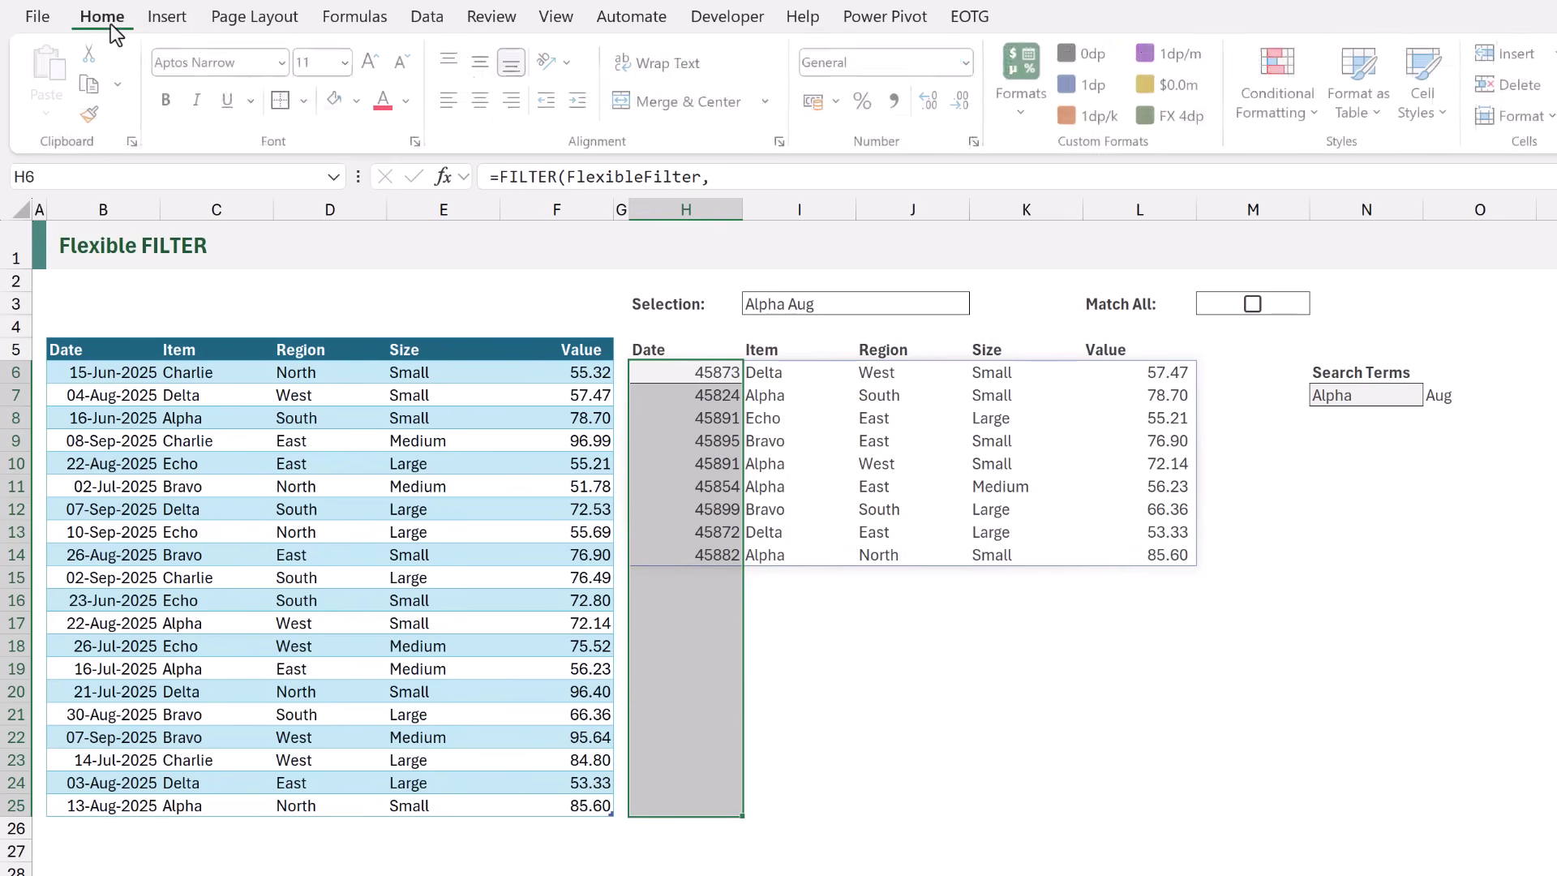
pyautogui.click(1030, 111)
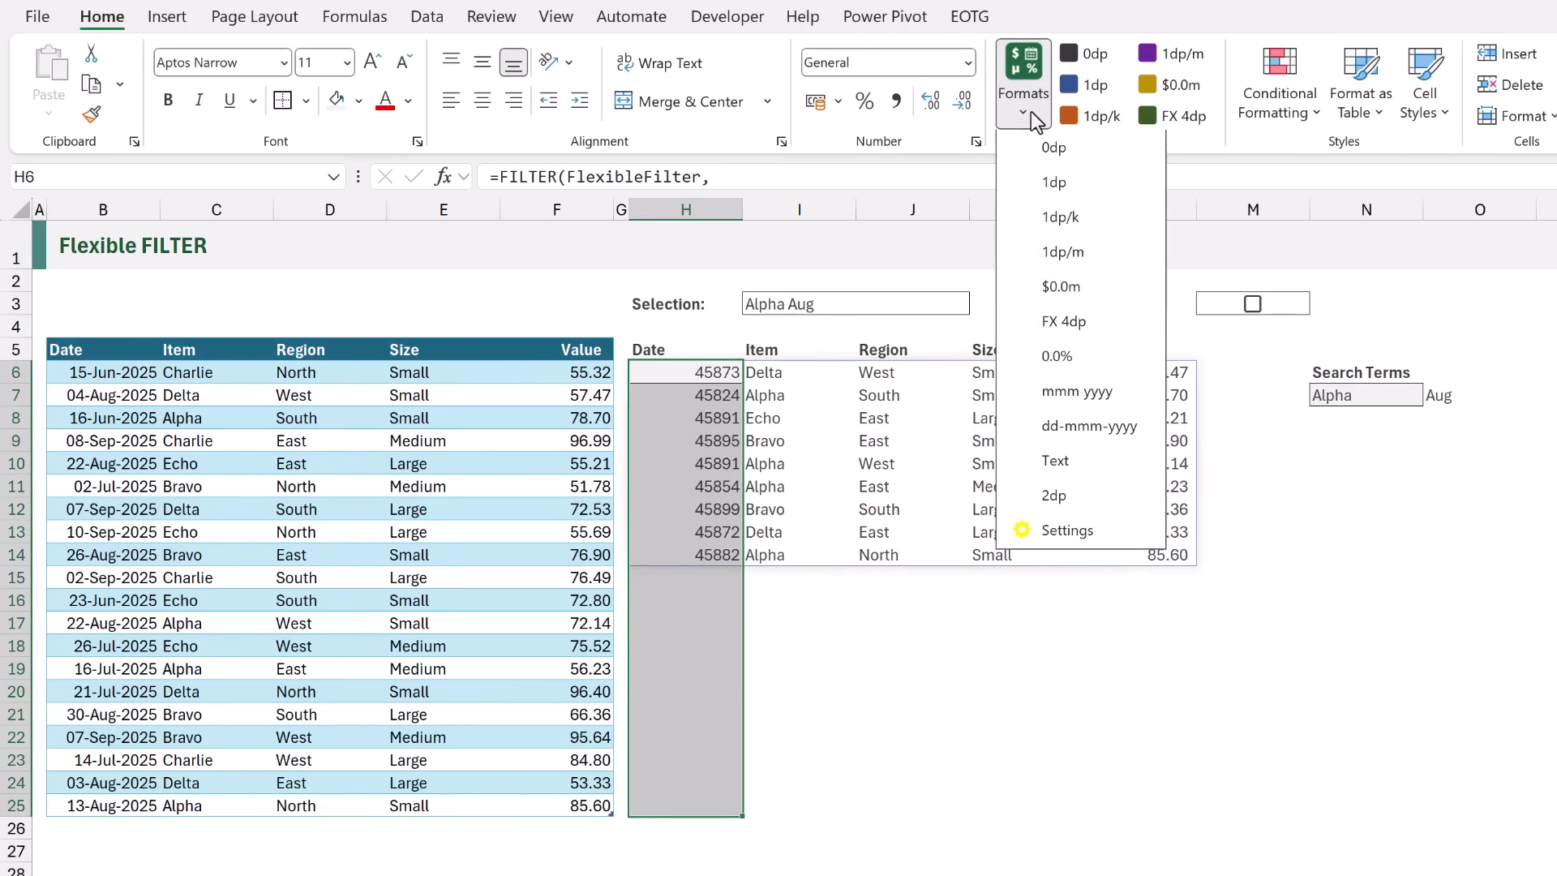
pyautogui.click(1077, 425)
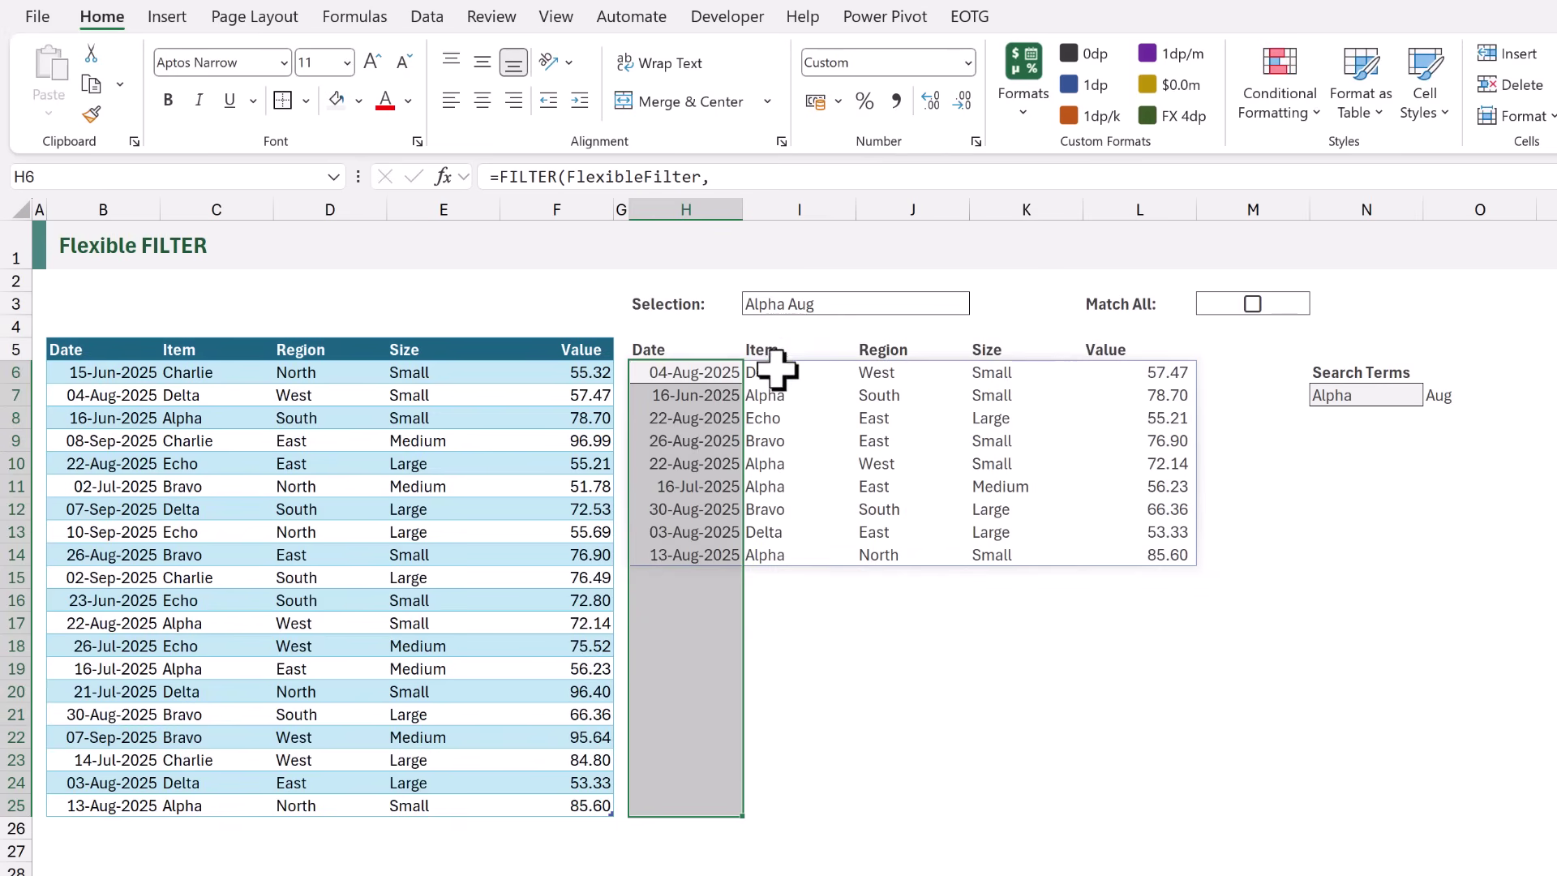
pyautogui.click(716, 366)
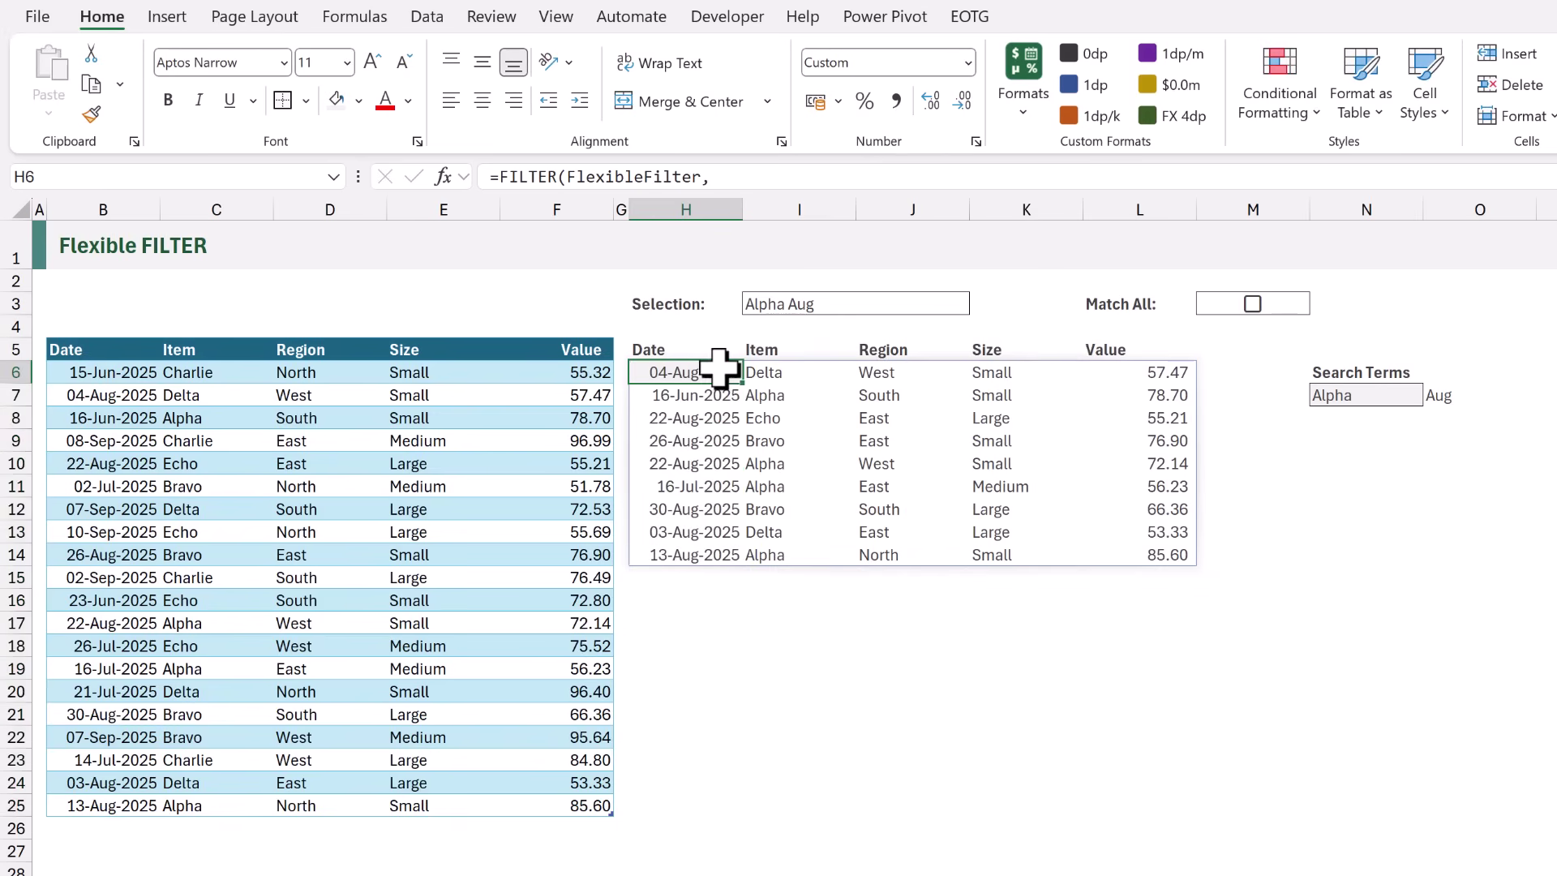
pyautogui.click(837, 302)
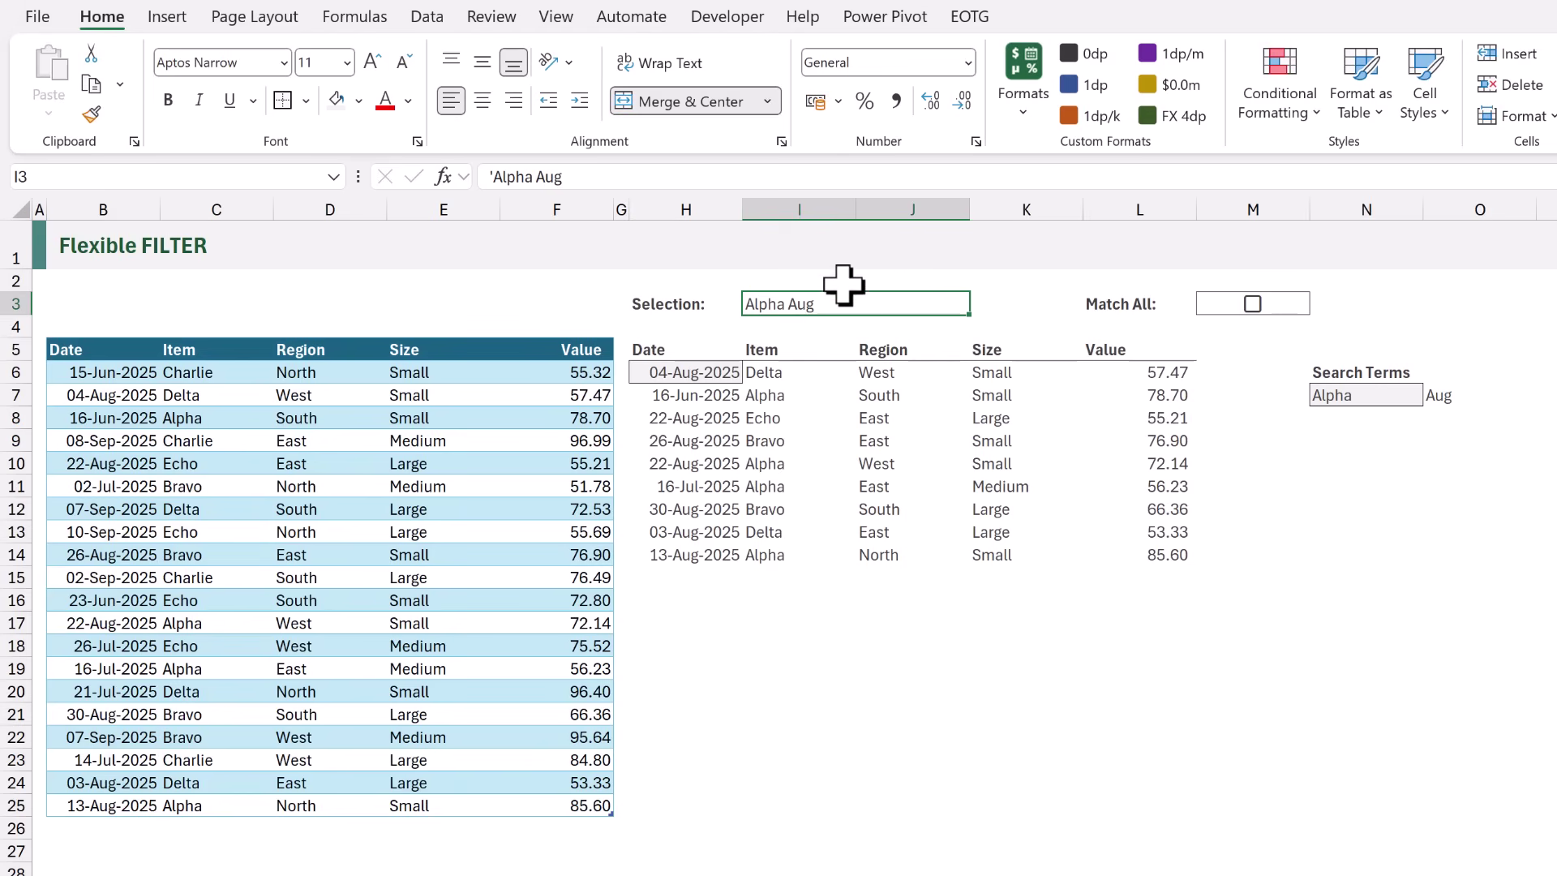
# Tick Match All and replace the Alpha Aug search text in I3 with Jun.
pyautogui.click(1253, 302)
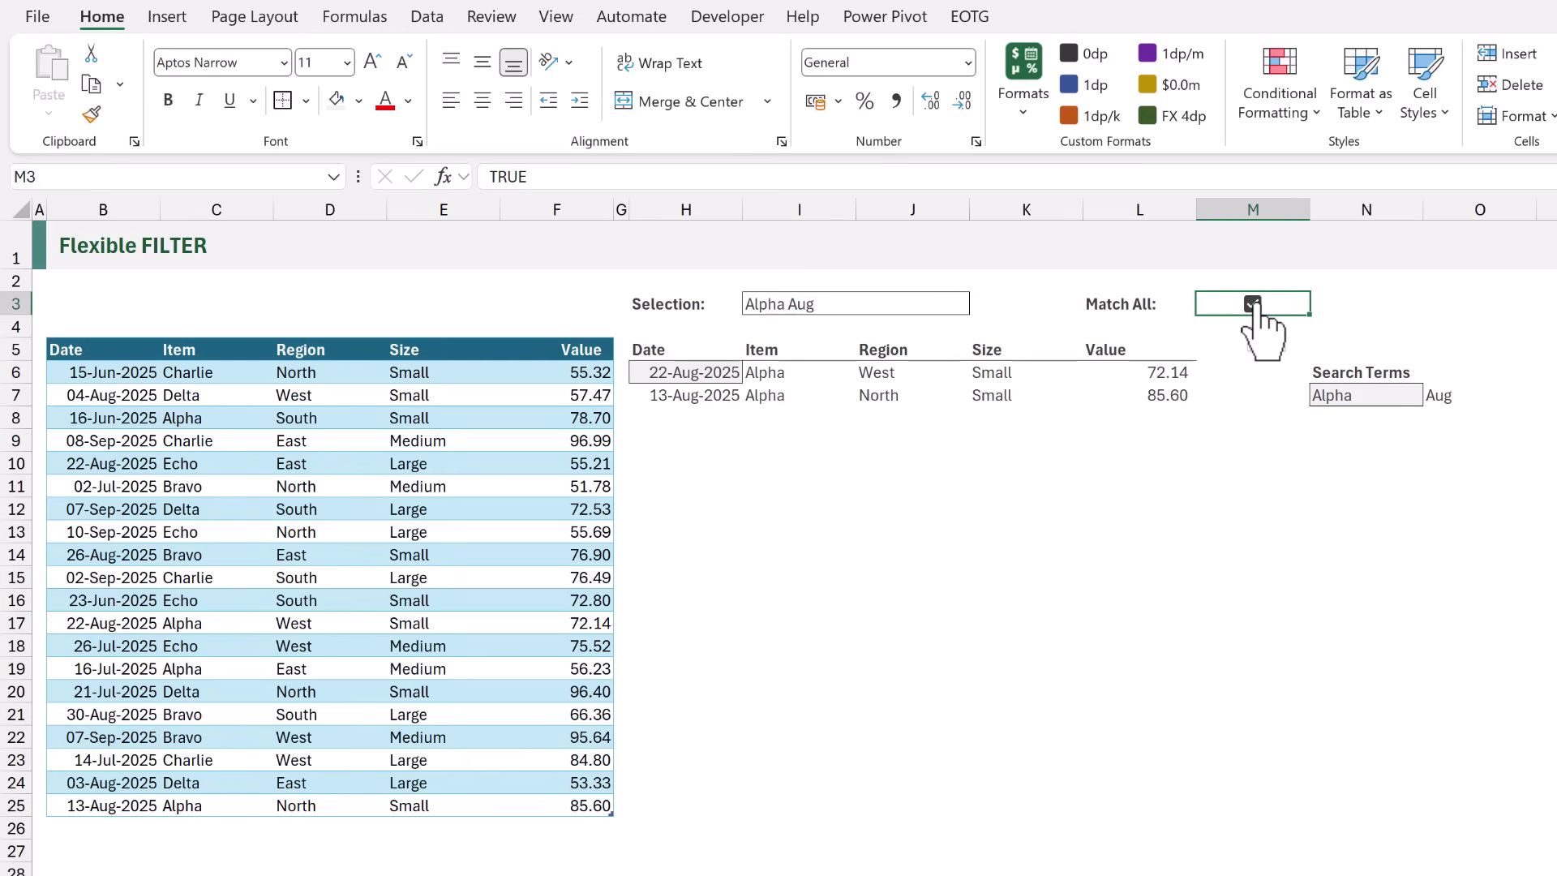
pyautogui.doubleClick(858, 304)
pyautogui.moveTo(858, 303); pyautogui.dragTo(734, 304)
pyautogui.write("'Jun")
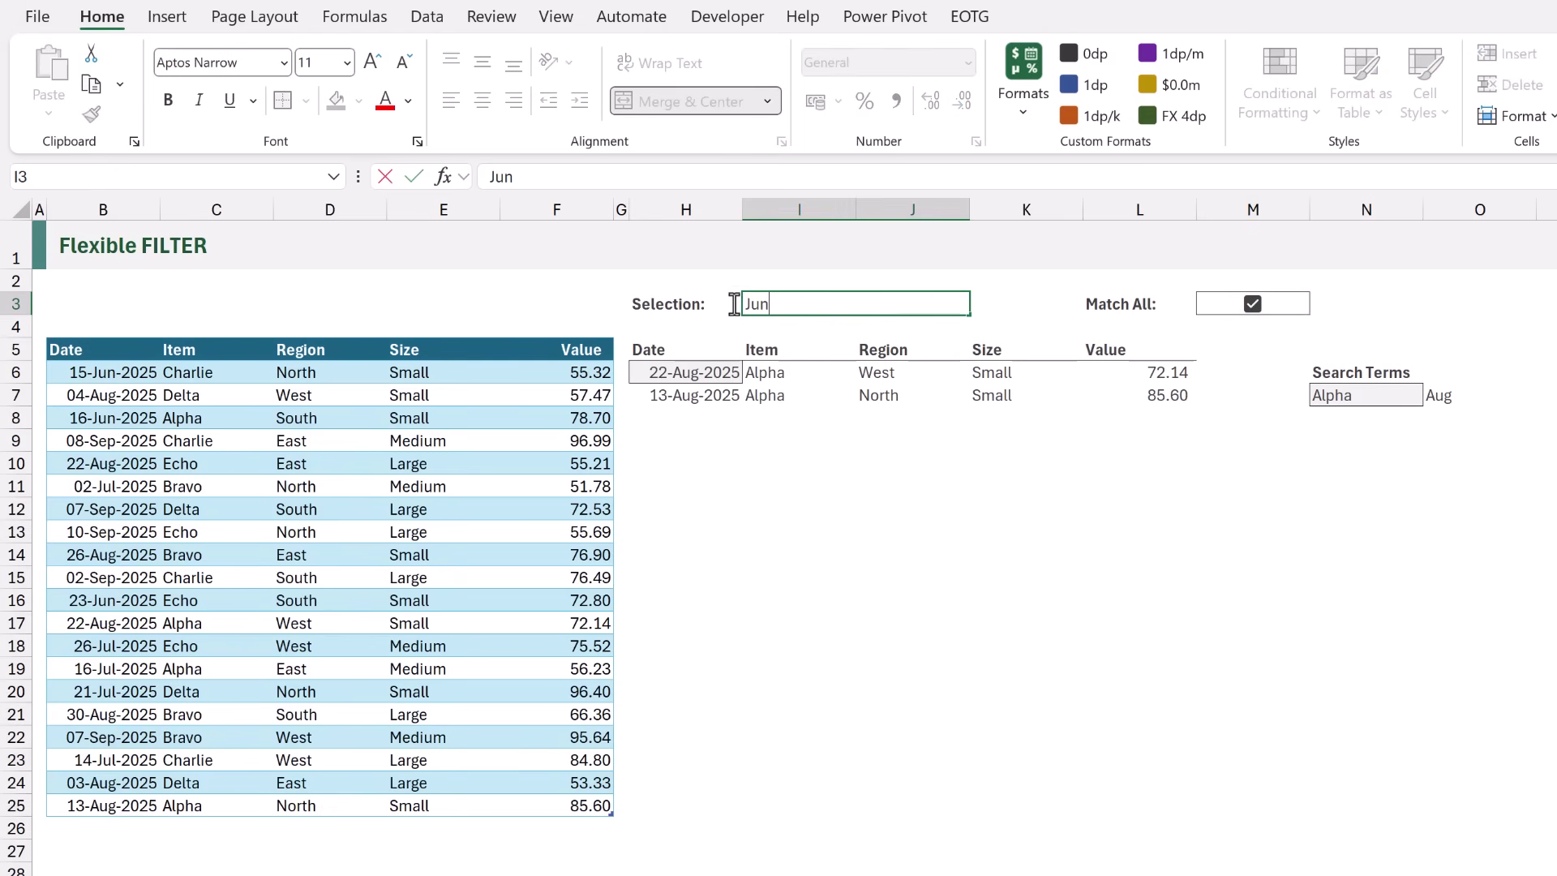
pyautogui.hotkey('ctrl', 'Return')
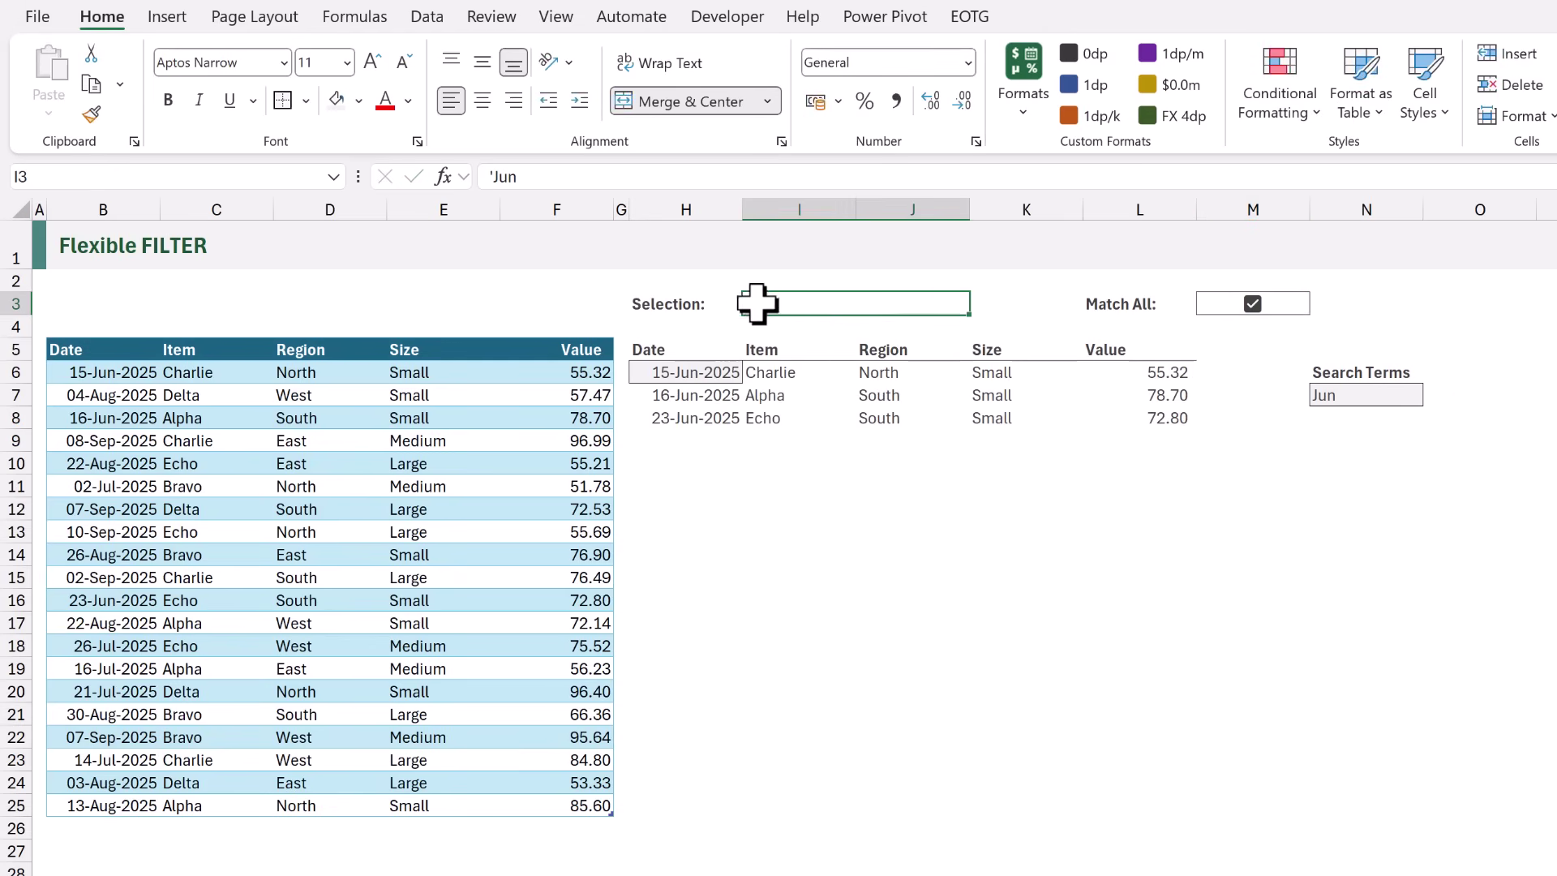
# Extend the search to 'Jun South', then untick Match All and clear cell I3.
pyautogui.doubleClick(796, 304)
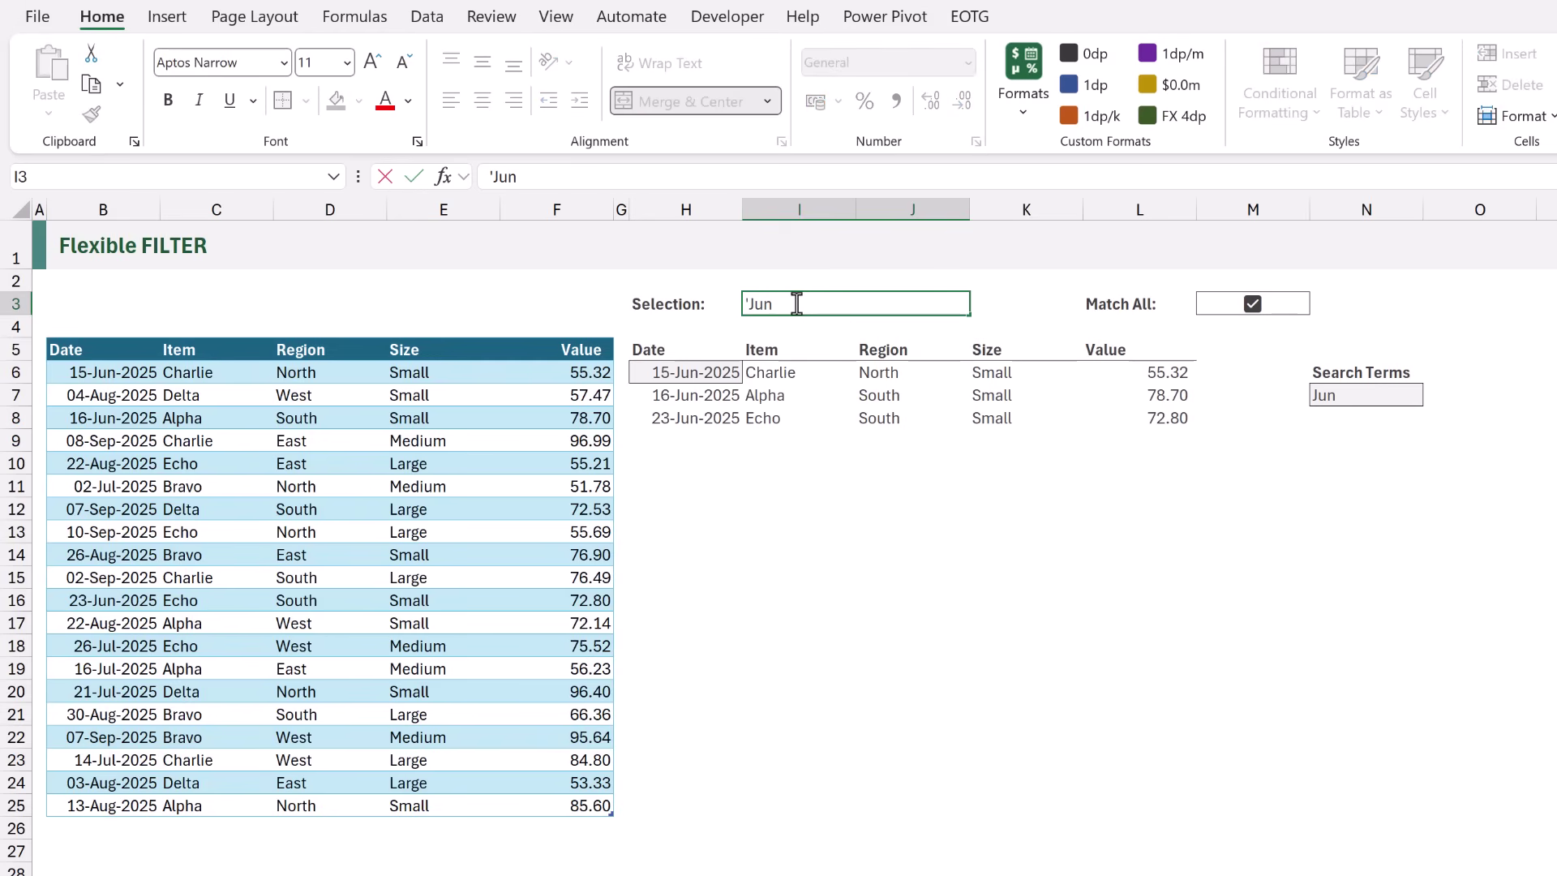
pyautogui.write('South')
pyautogui.hotkey('ctrl', 'Return')
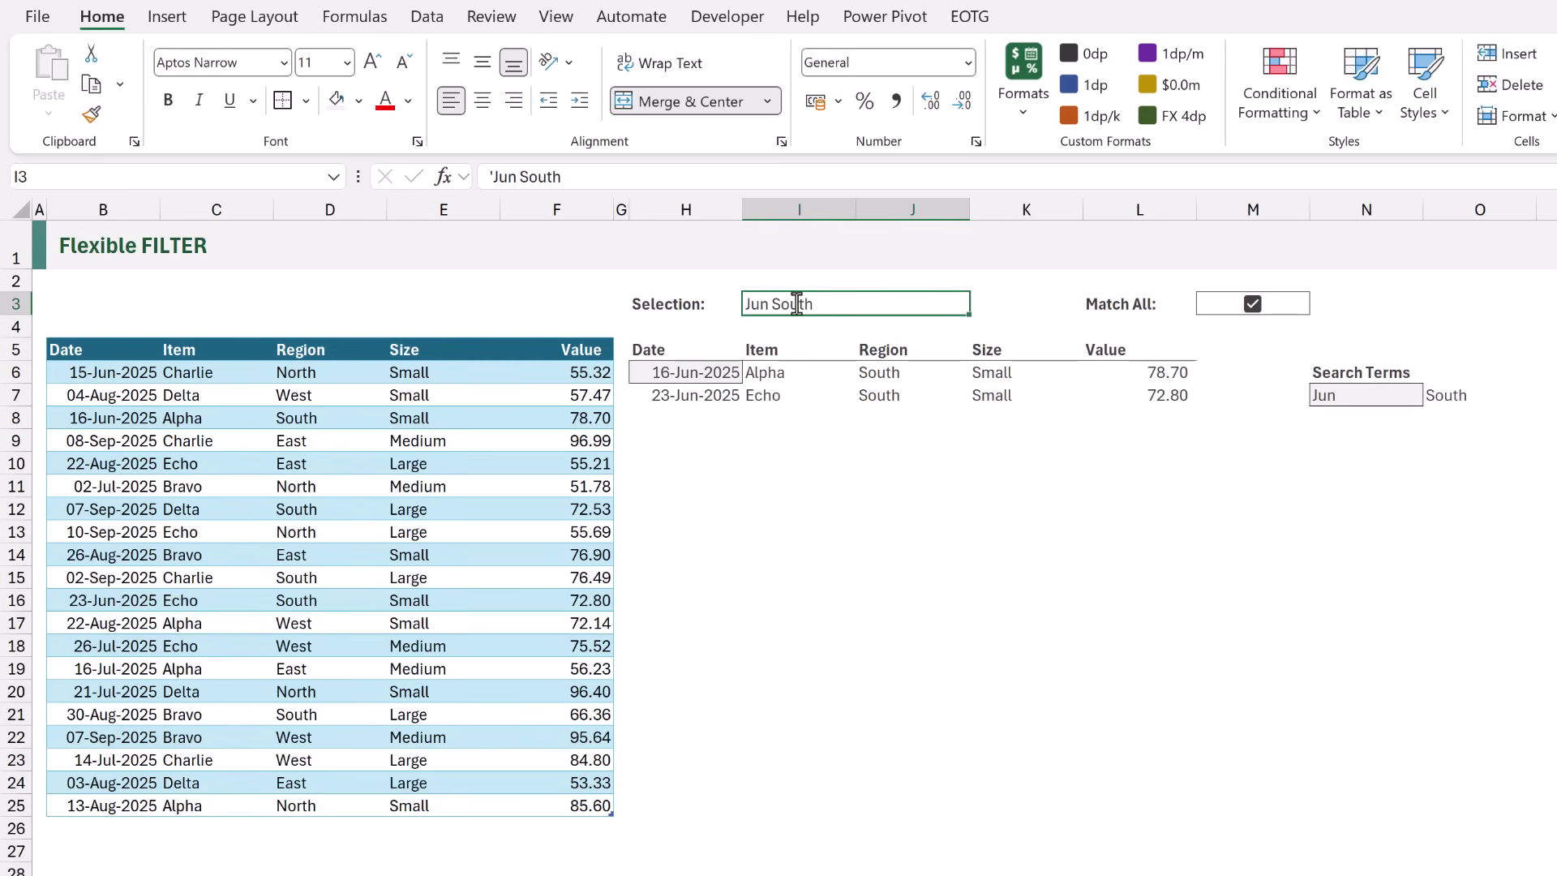
pyautogui.click(1253, 304)
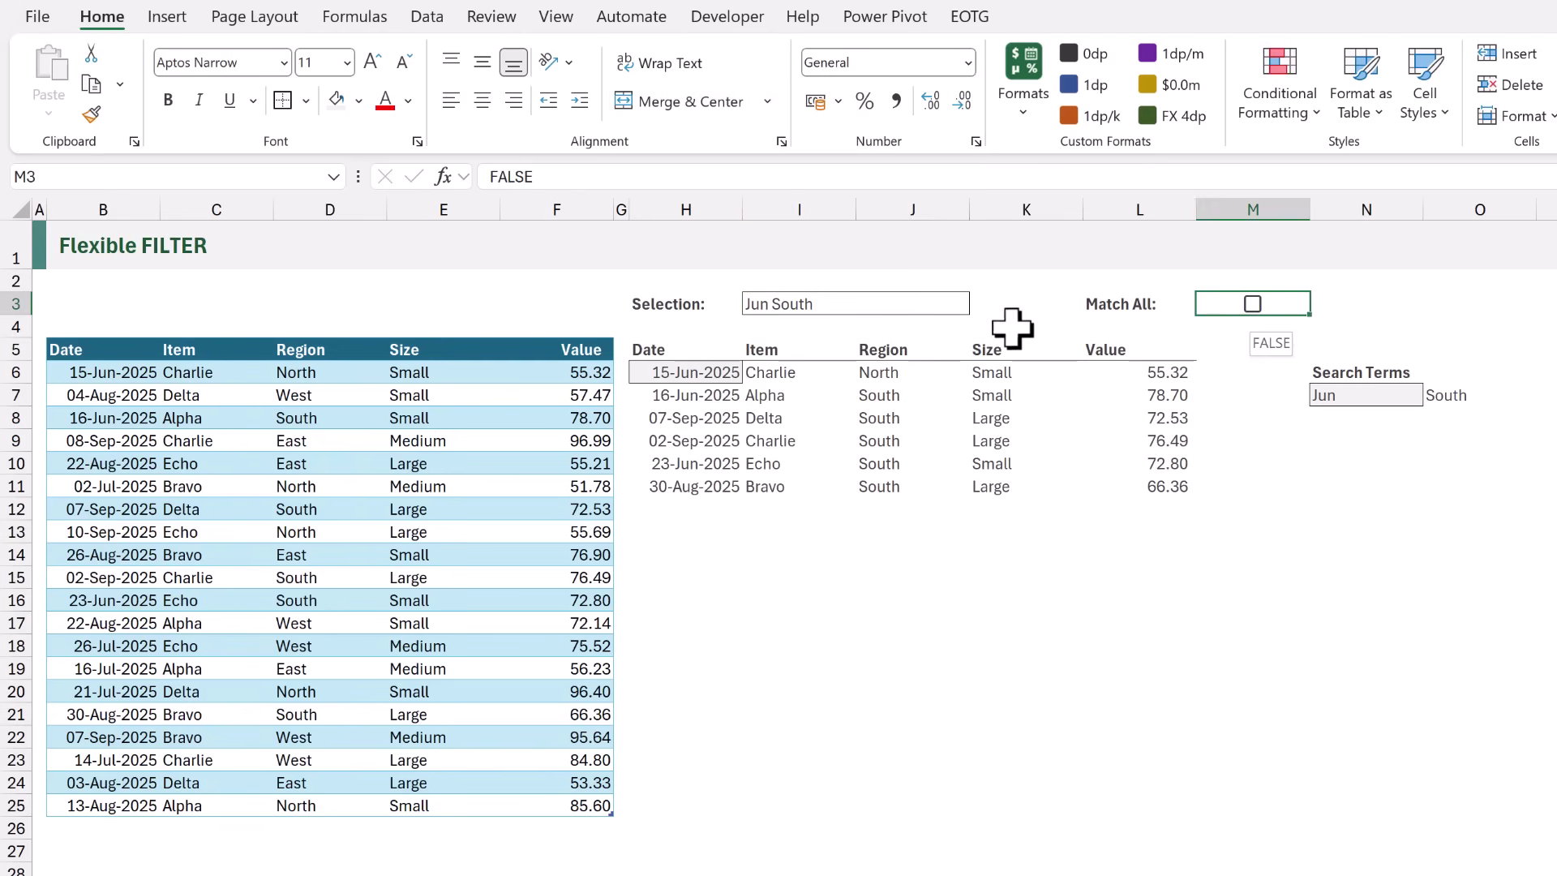
pyautogui.click(792, 305)
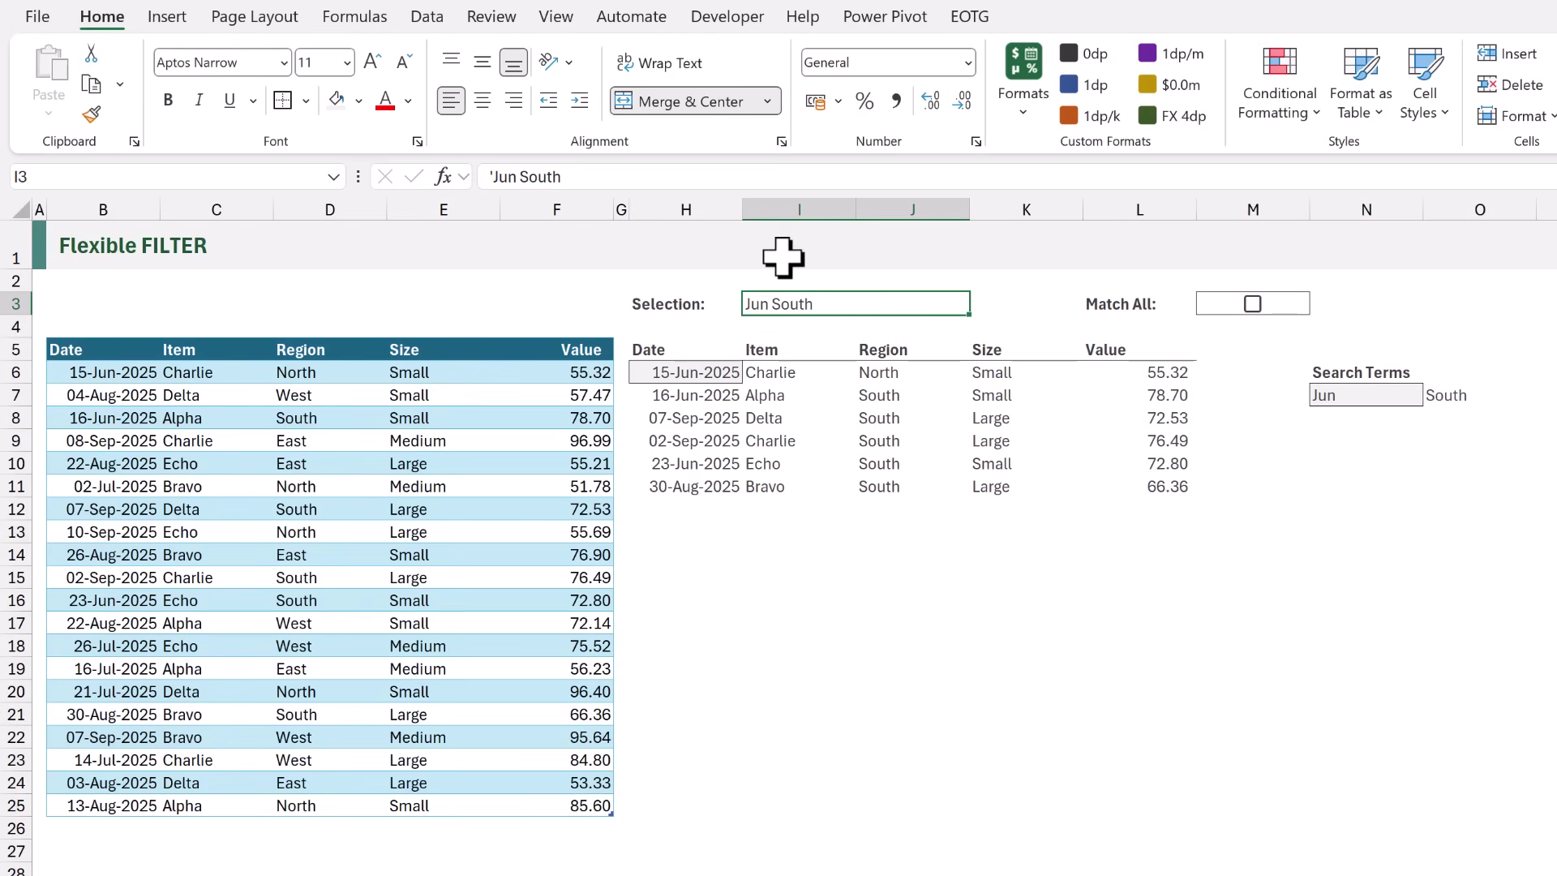
pyautogui.press('Delete')
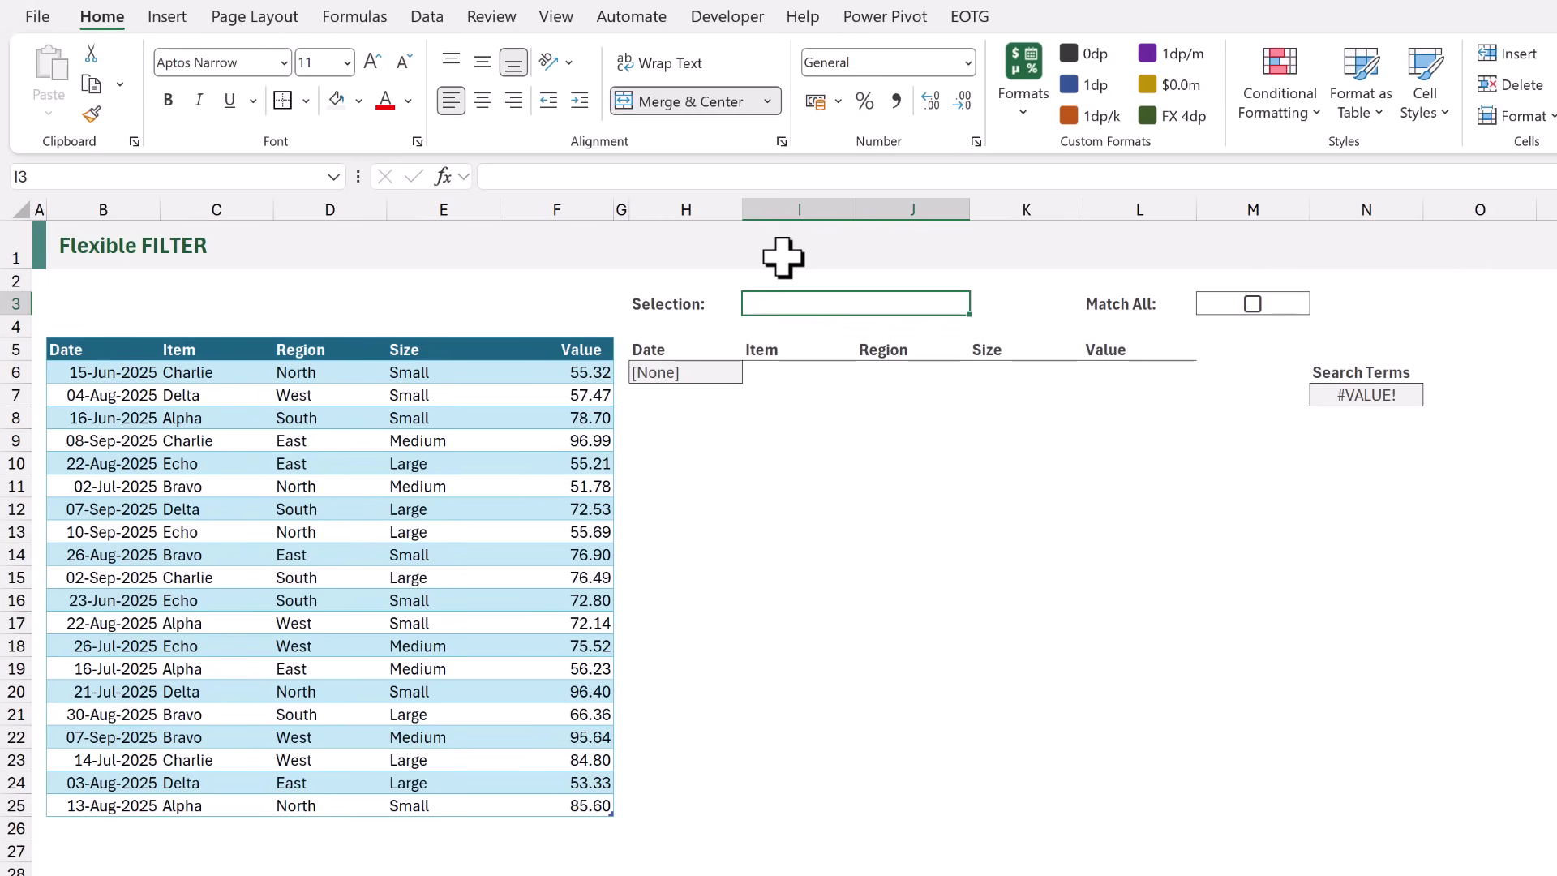
# Insert ISBLANK(I3)+ before BYROW in the H6 FILTER formula's include condition.
pyautogui.doubleClick(702, 369)
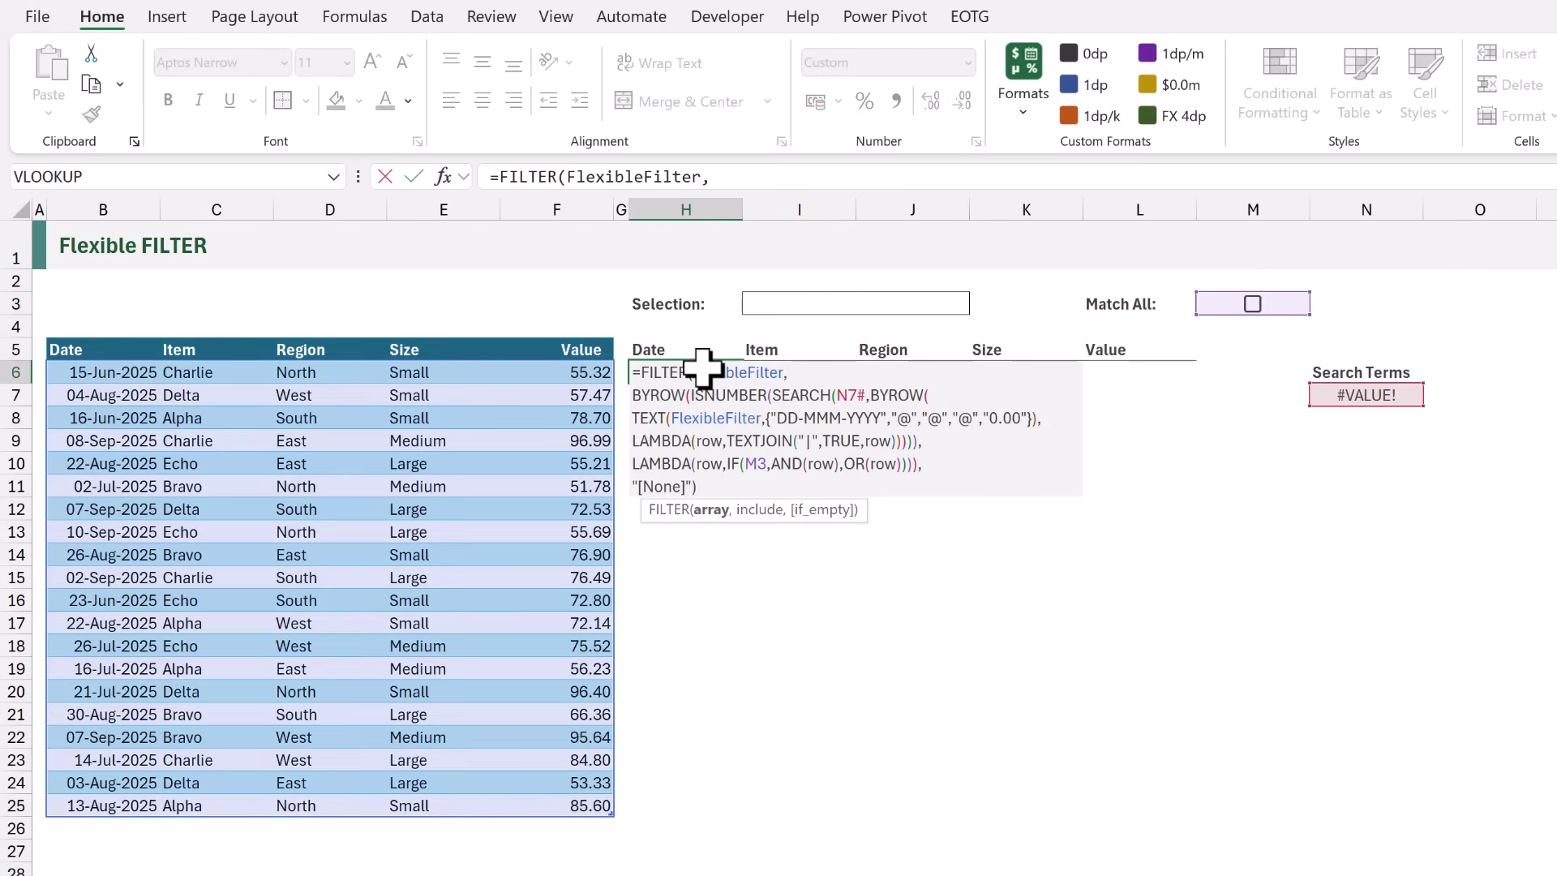
pyautogui.click(634, 397)
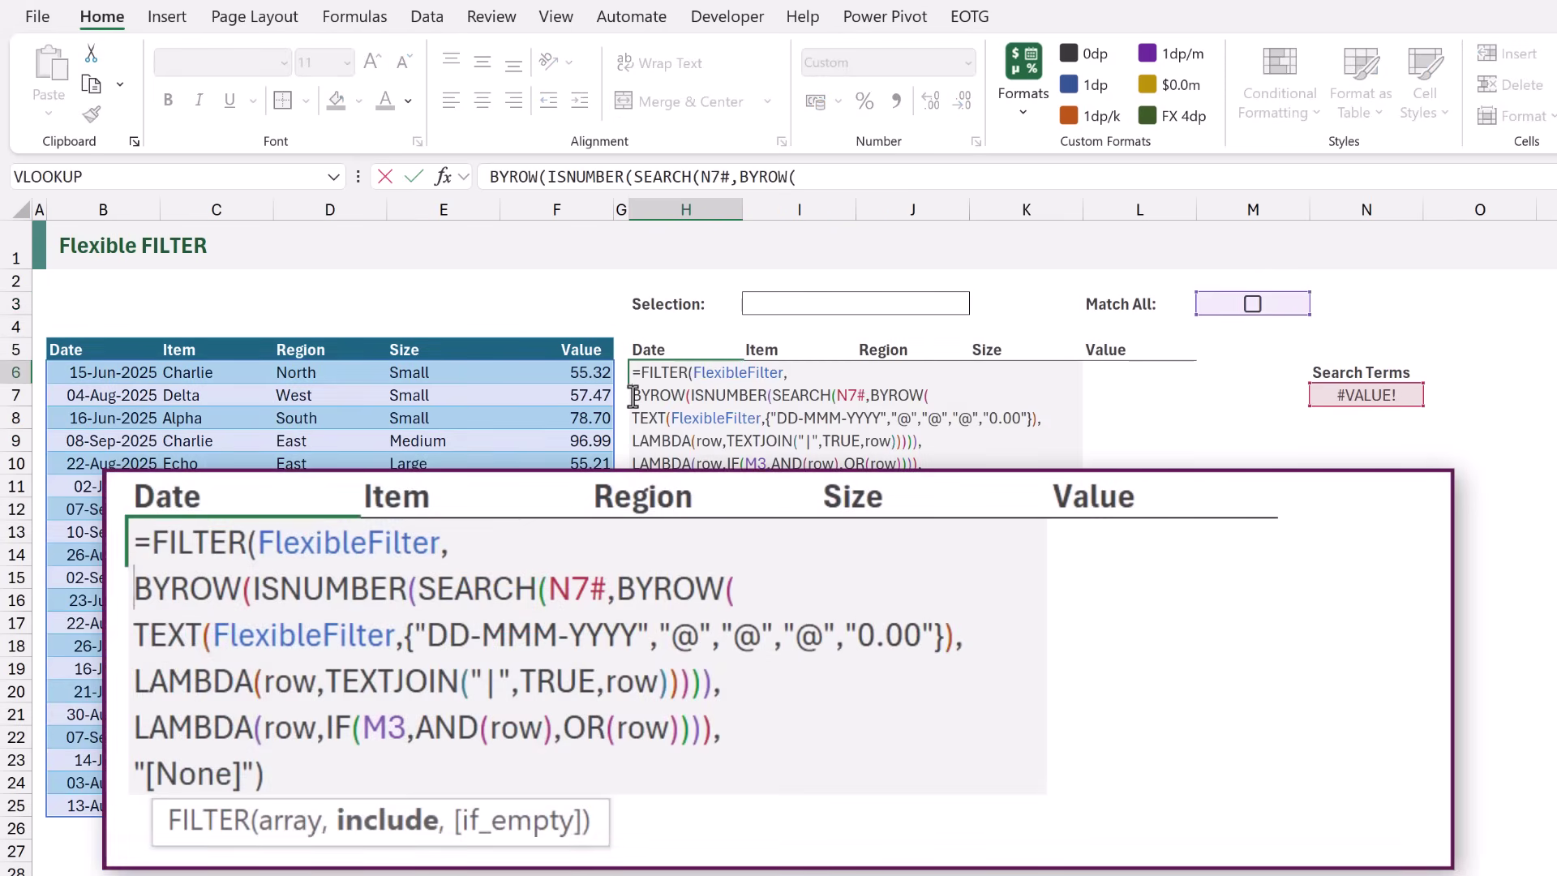
pyautogui.write('ISBLANK')
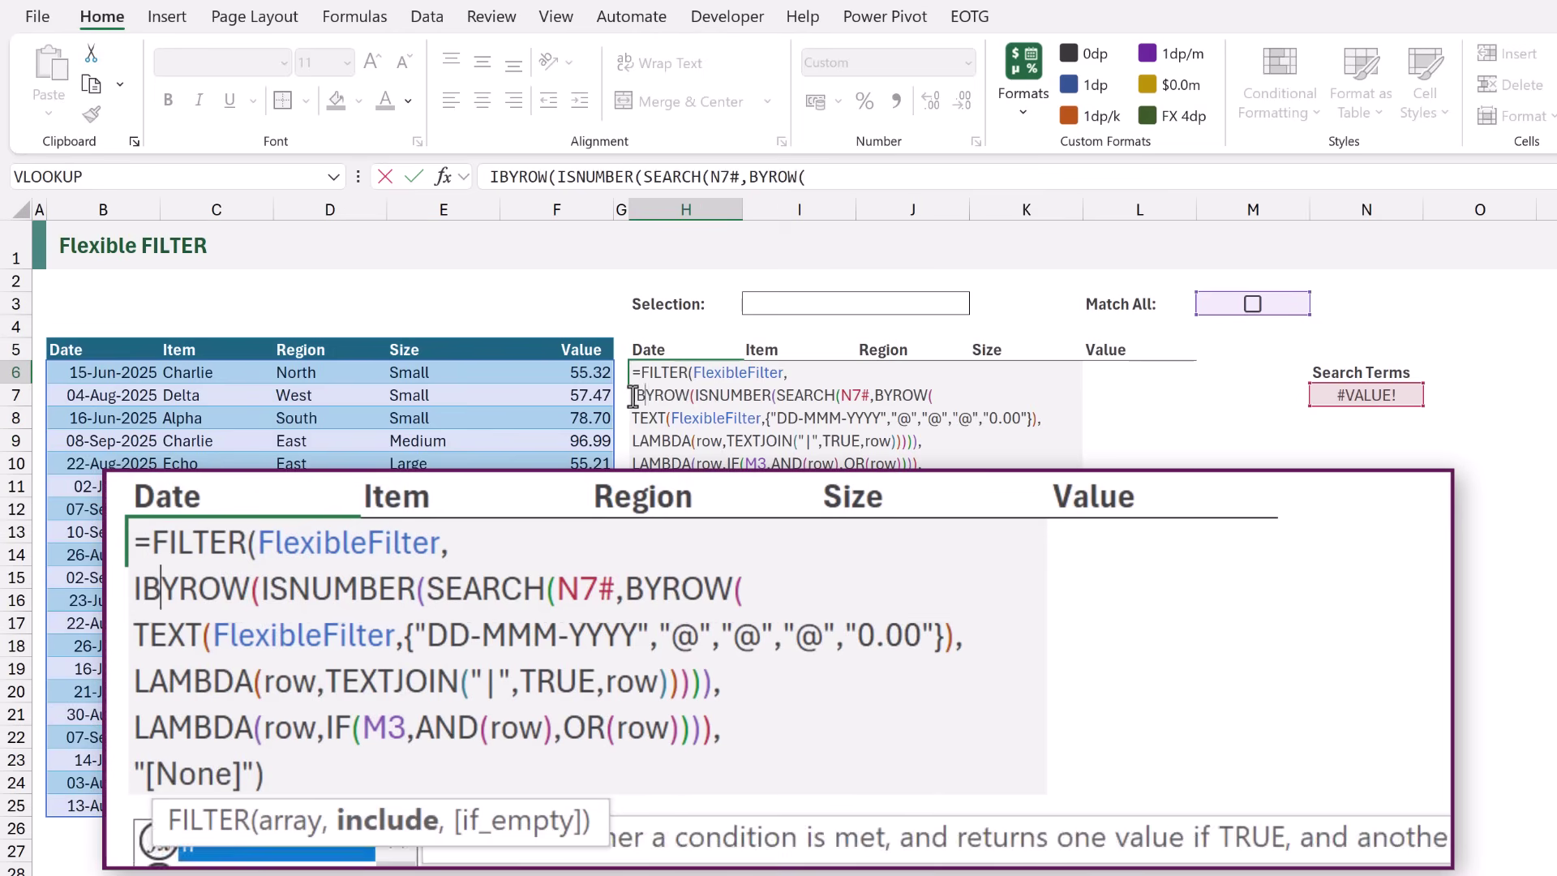
pyautogui.press('Escape')
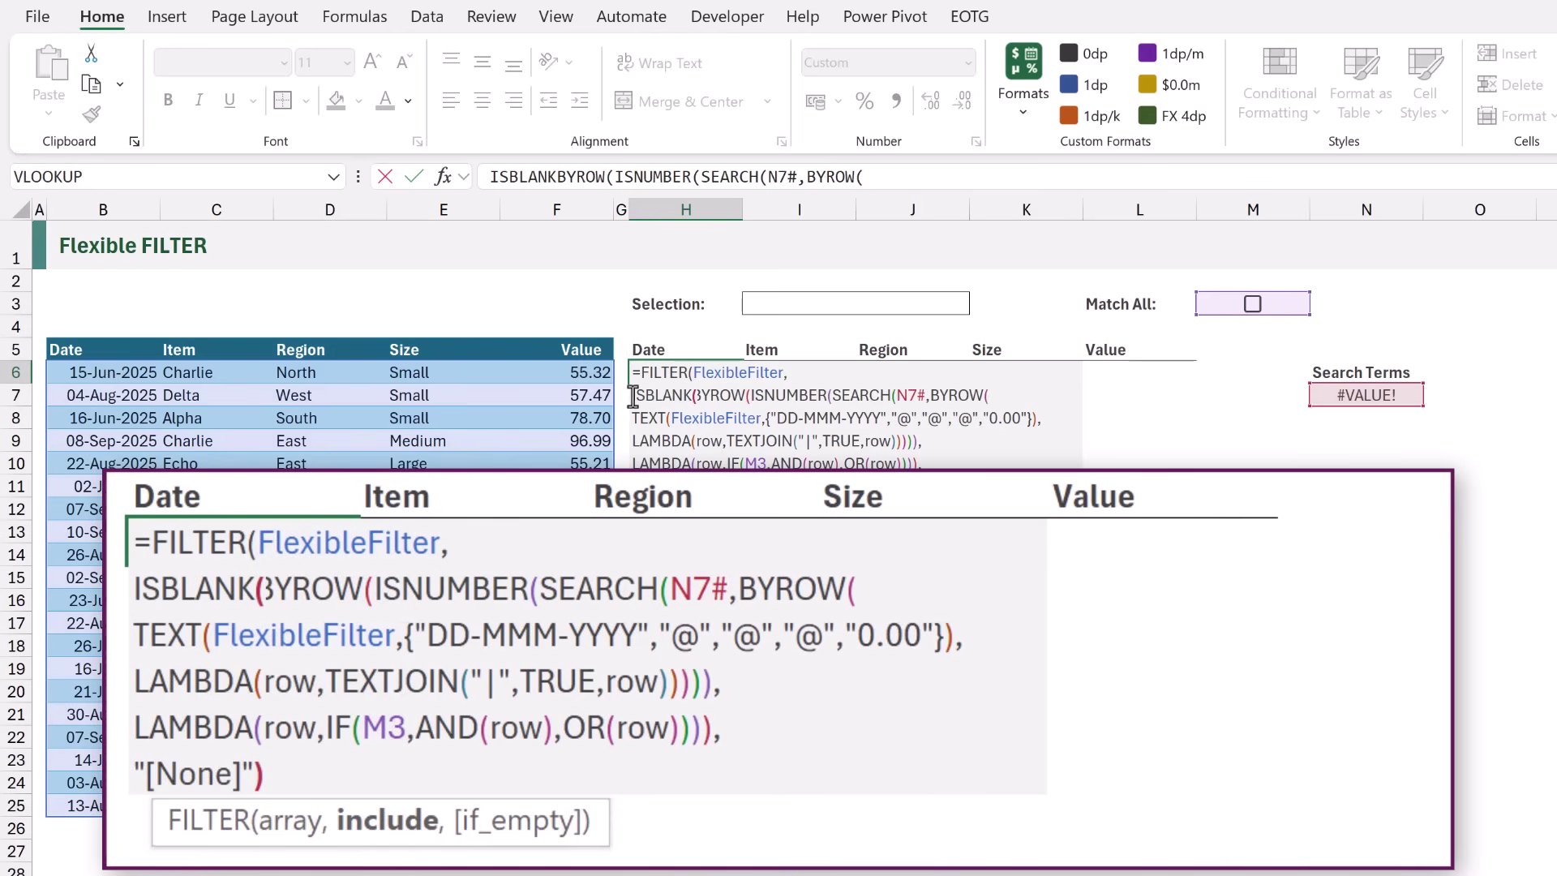
pyautogui.write('(')
pyautogui.click(816, 304)
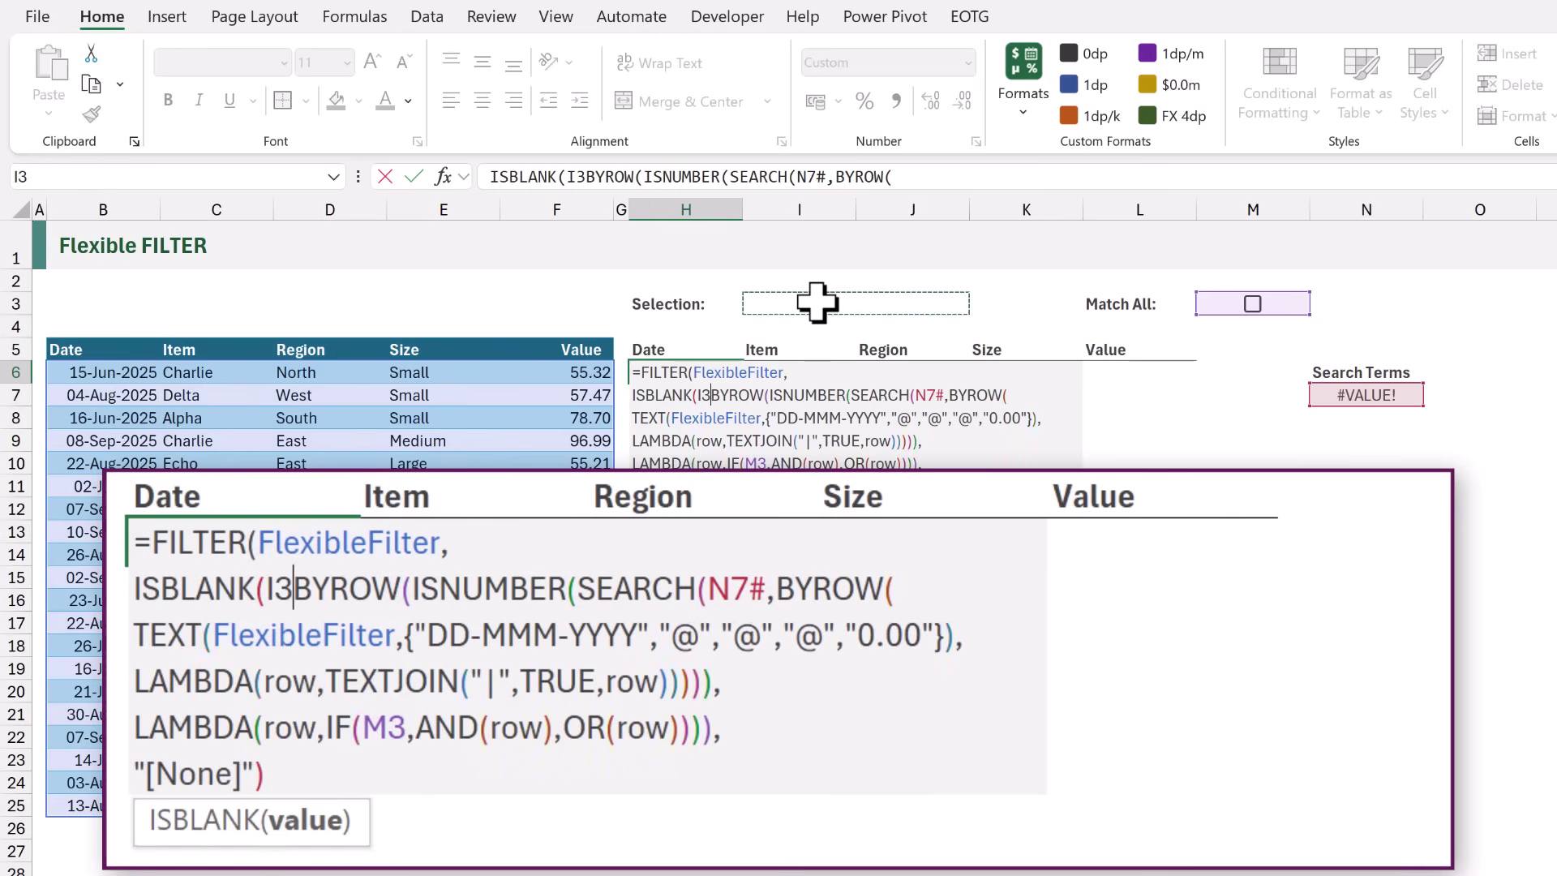
pyautogui.write(')')
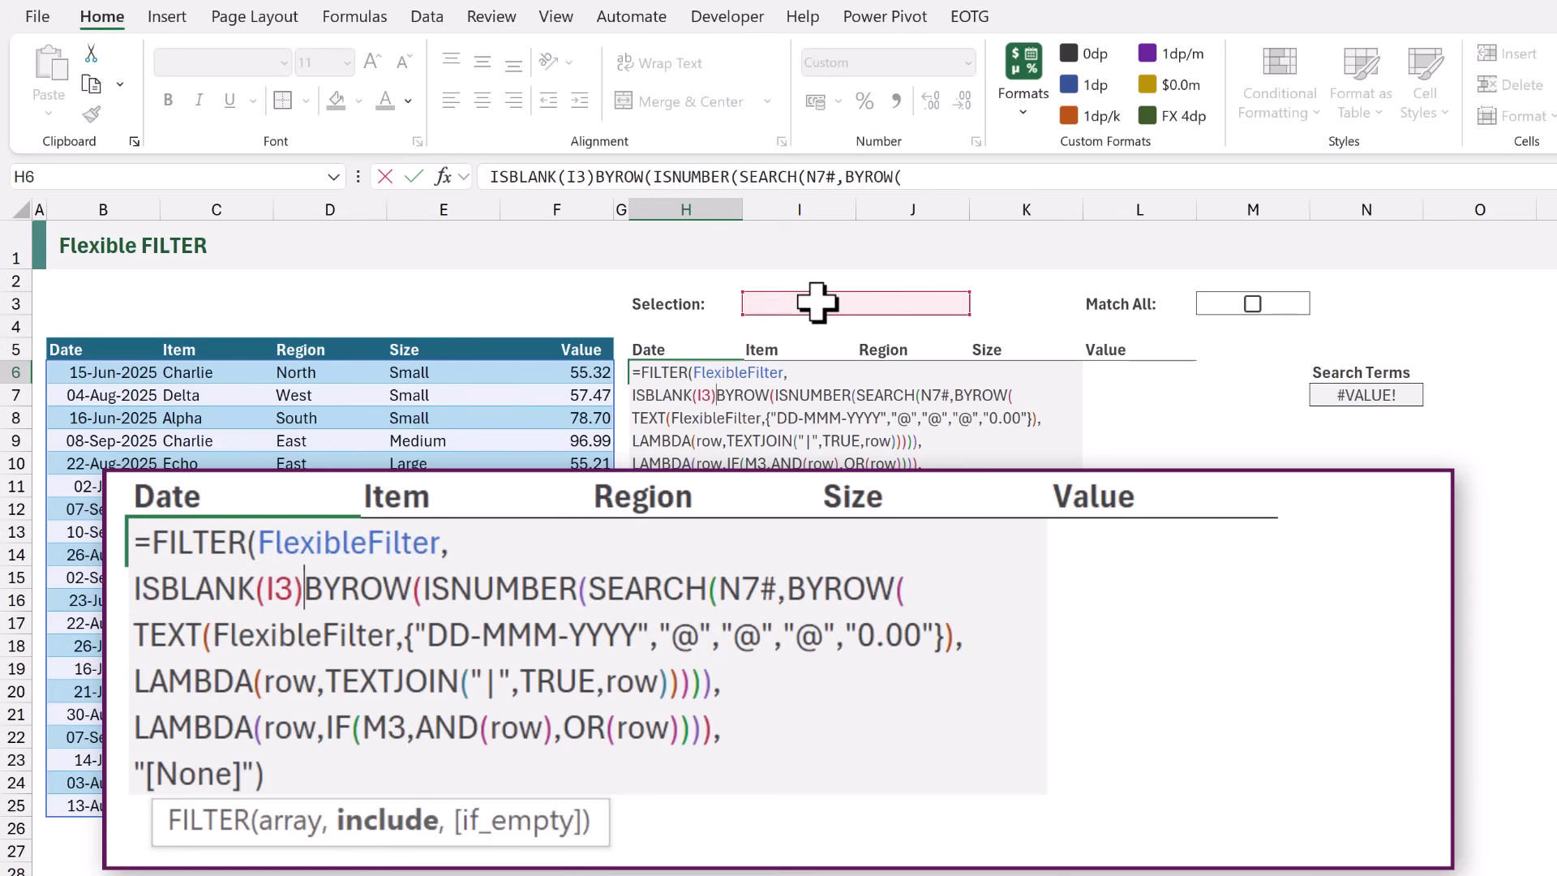
pyautogui.write('+')
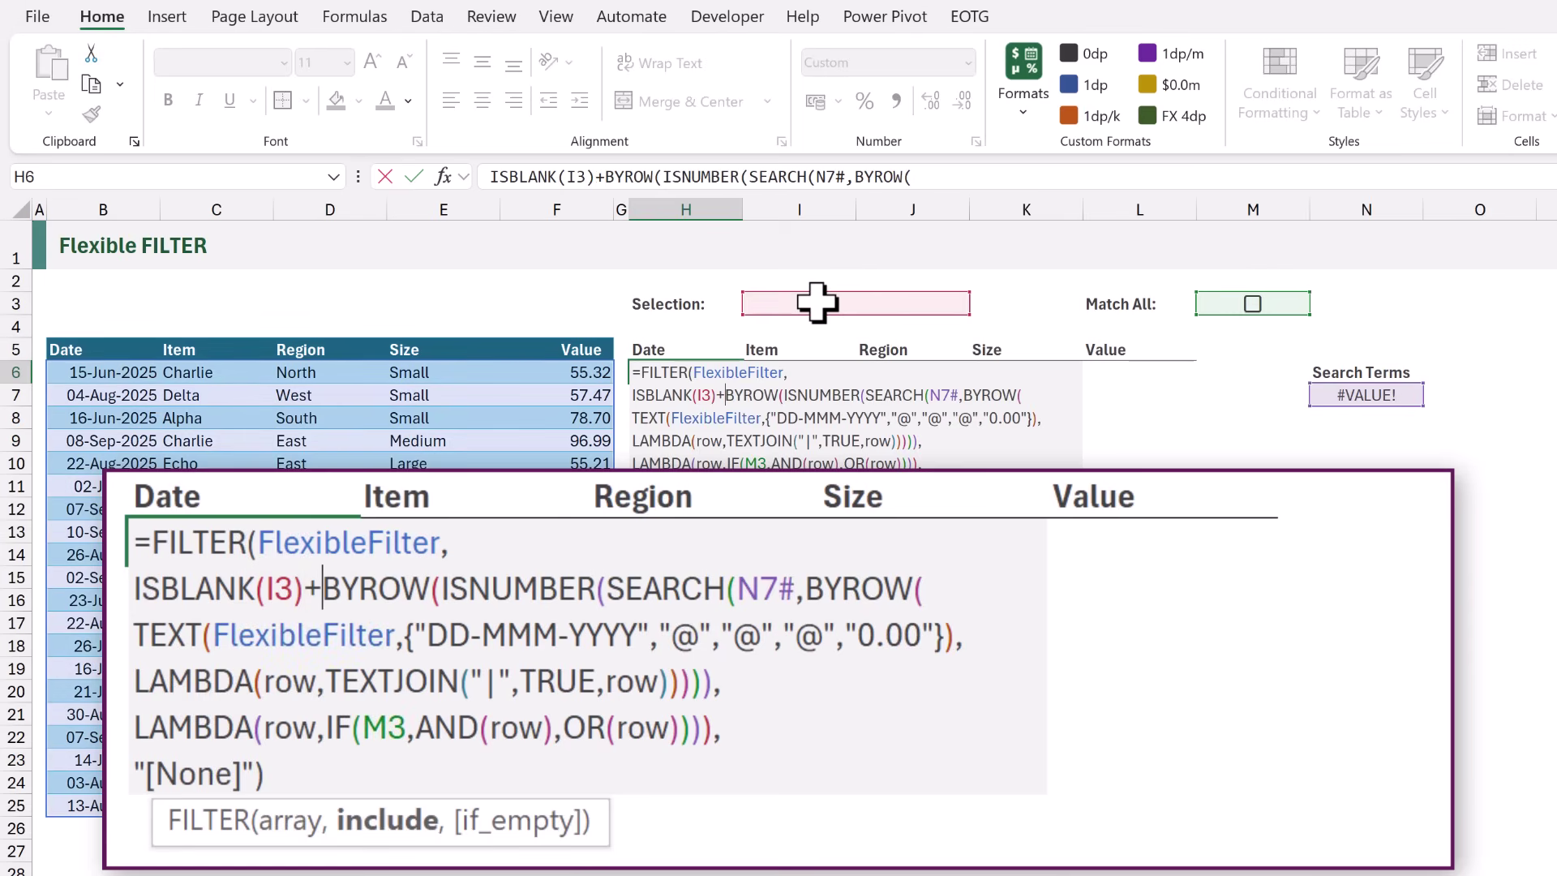
# Commit the formula, enter 'Al' in I3, and inspect the Alpha and Small results in I8 and K8.
pyautogui.hotkey('ctrl', 'Return')
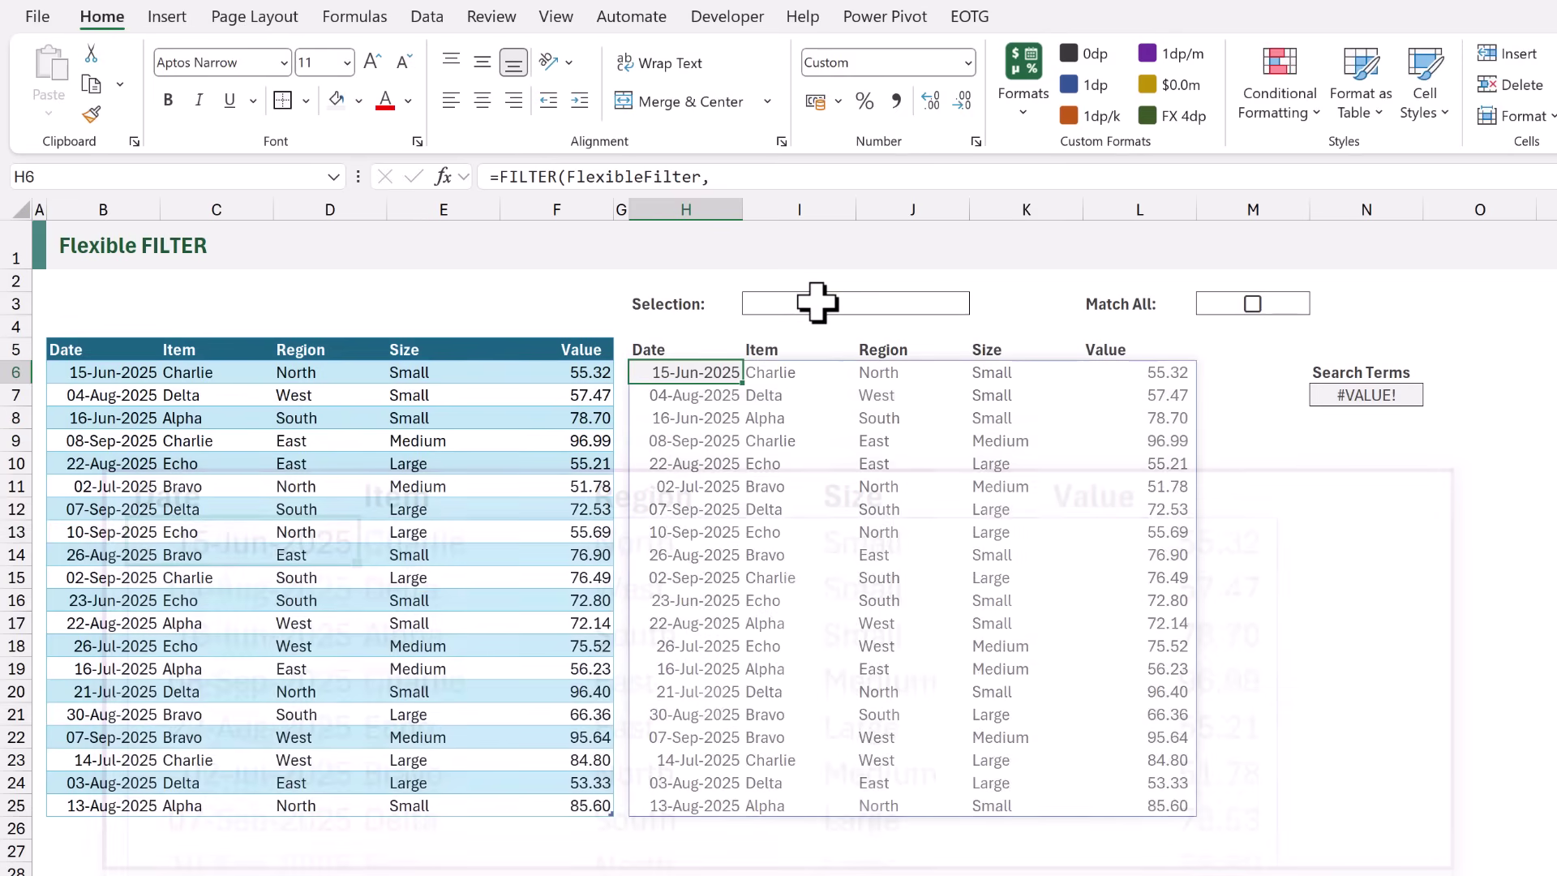
pyautogui.click(817, 302)
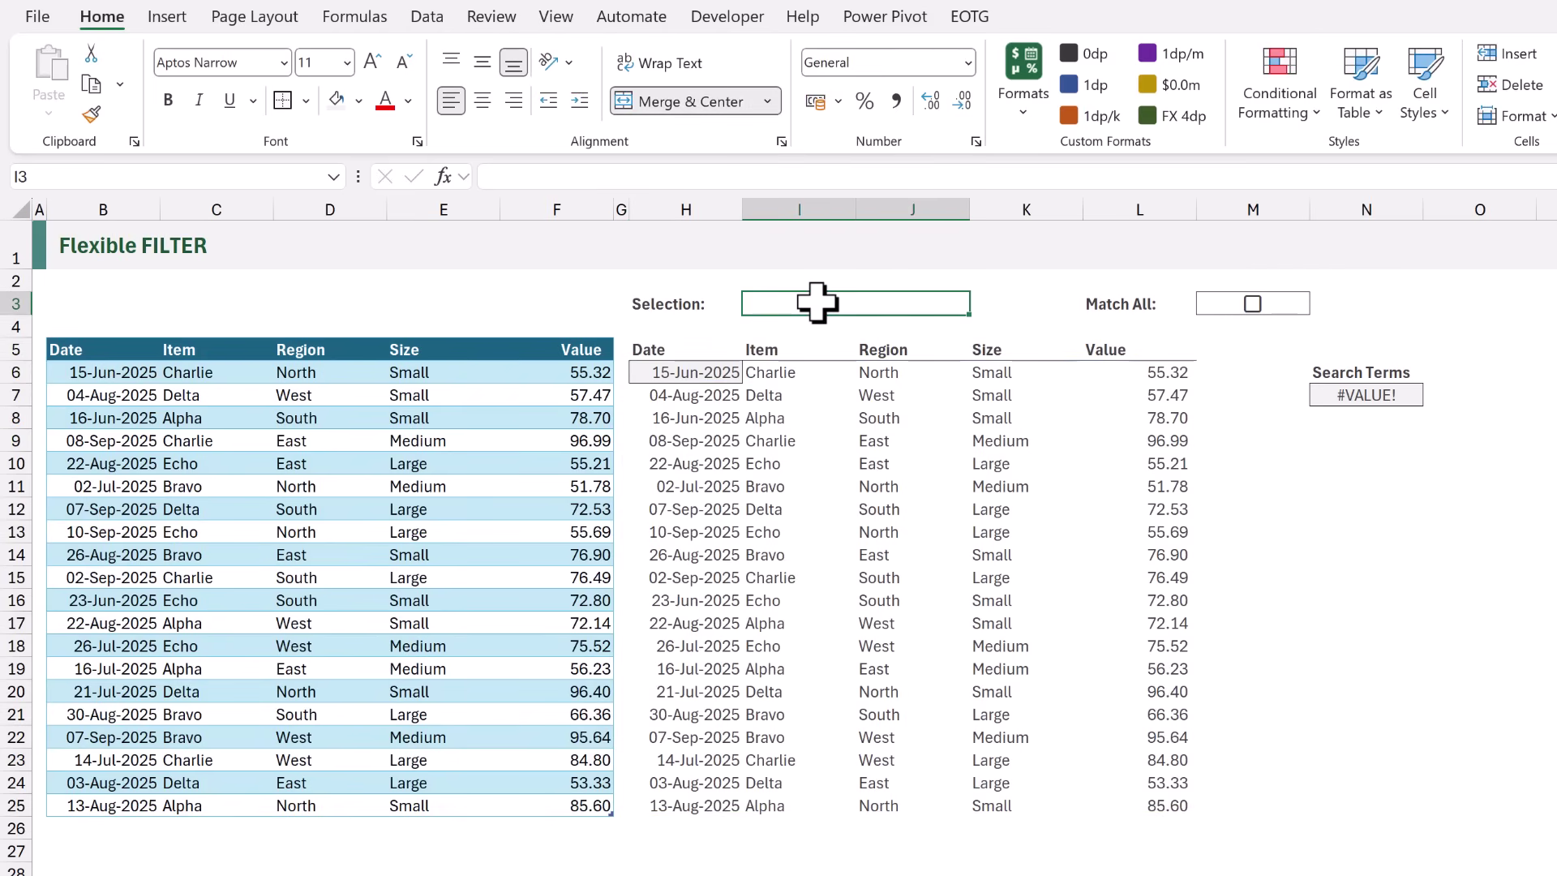
pyautogui.write('Al')
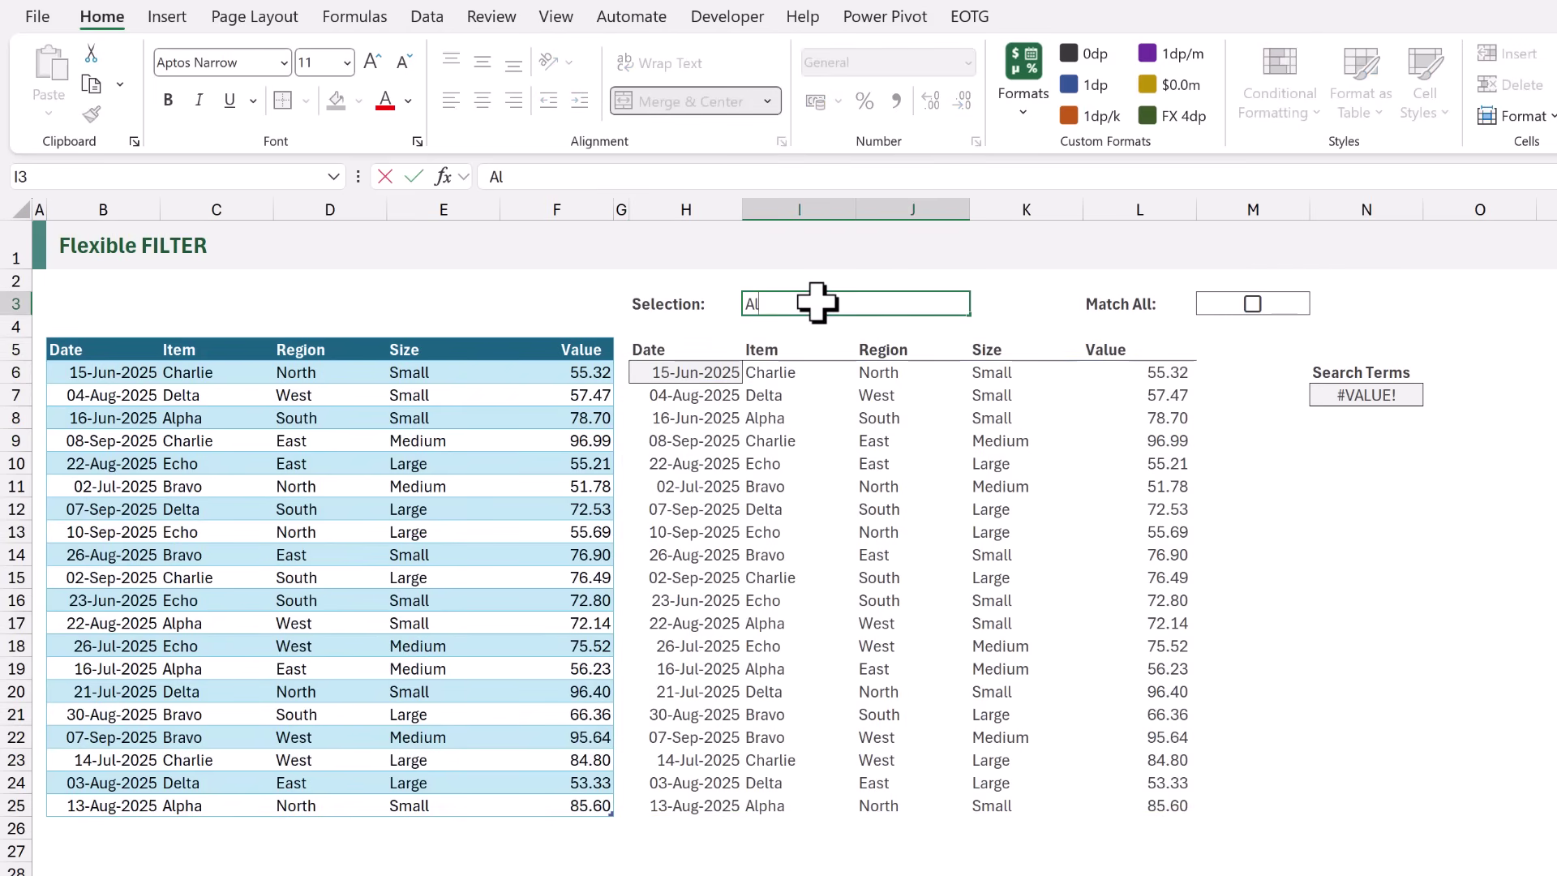
pyautogui.hotkey('ctrl', 'Return')
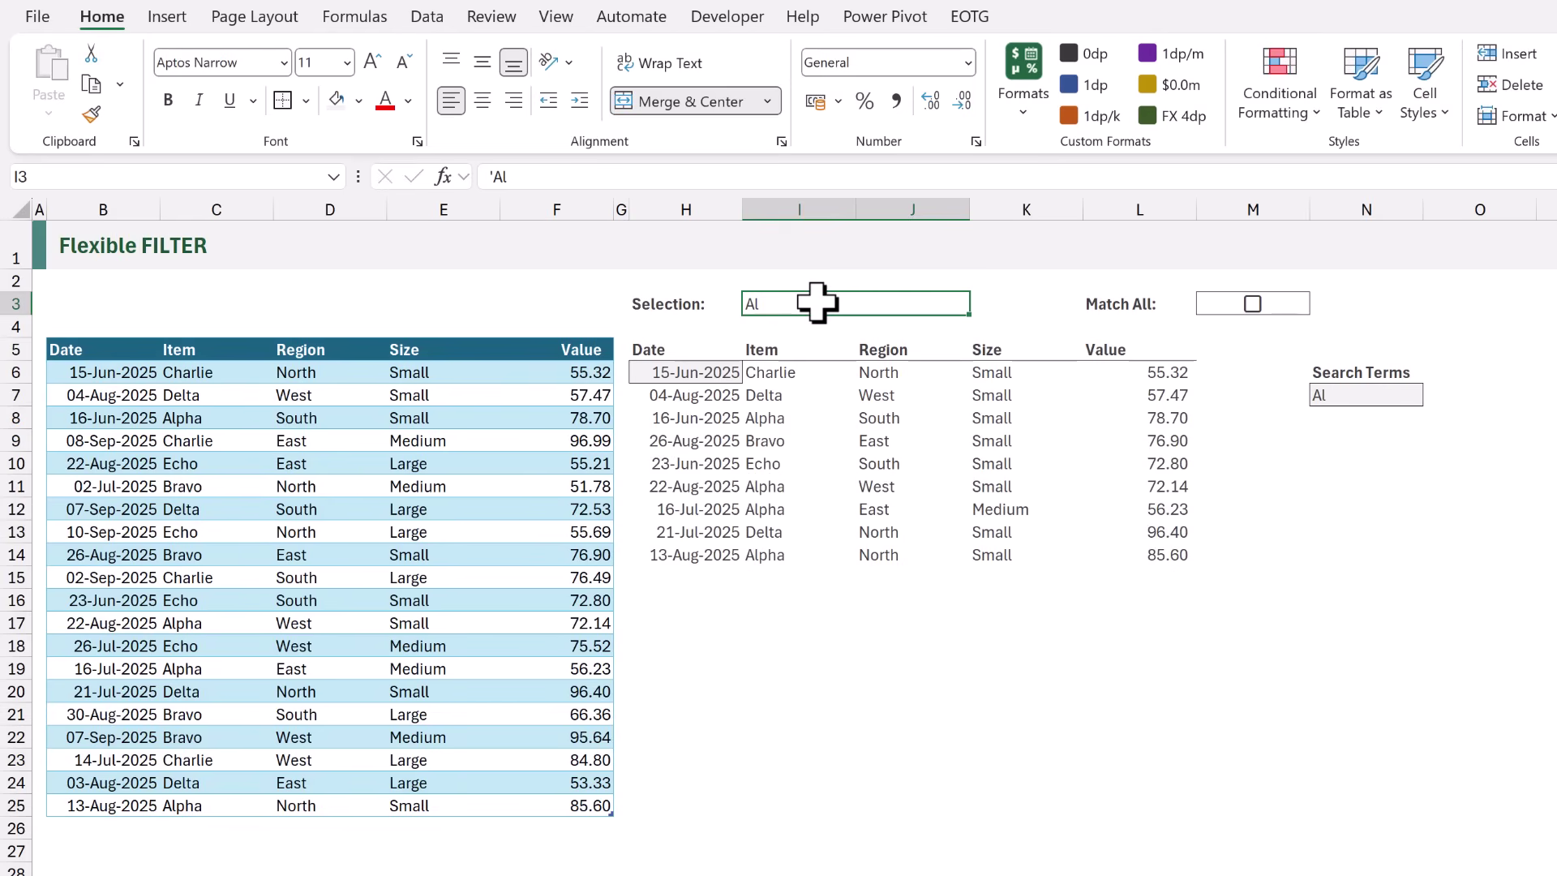
pyautogui.click(762, 418)
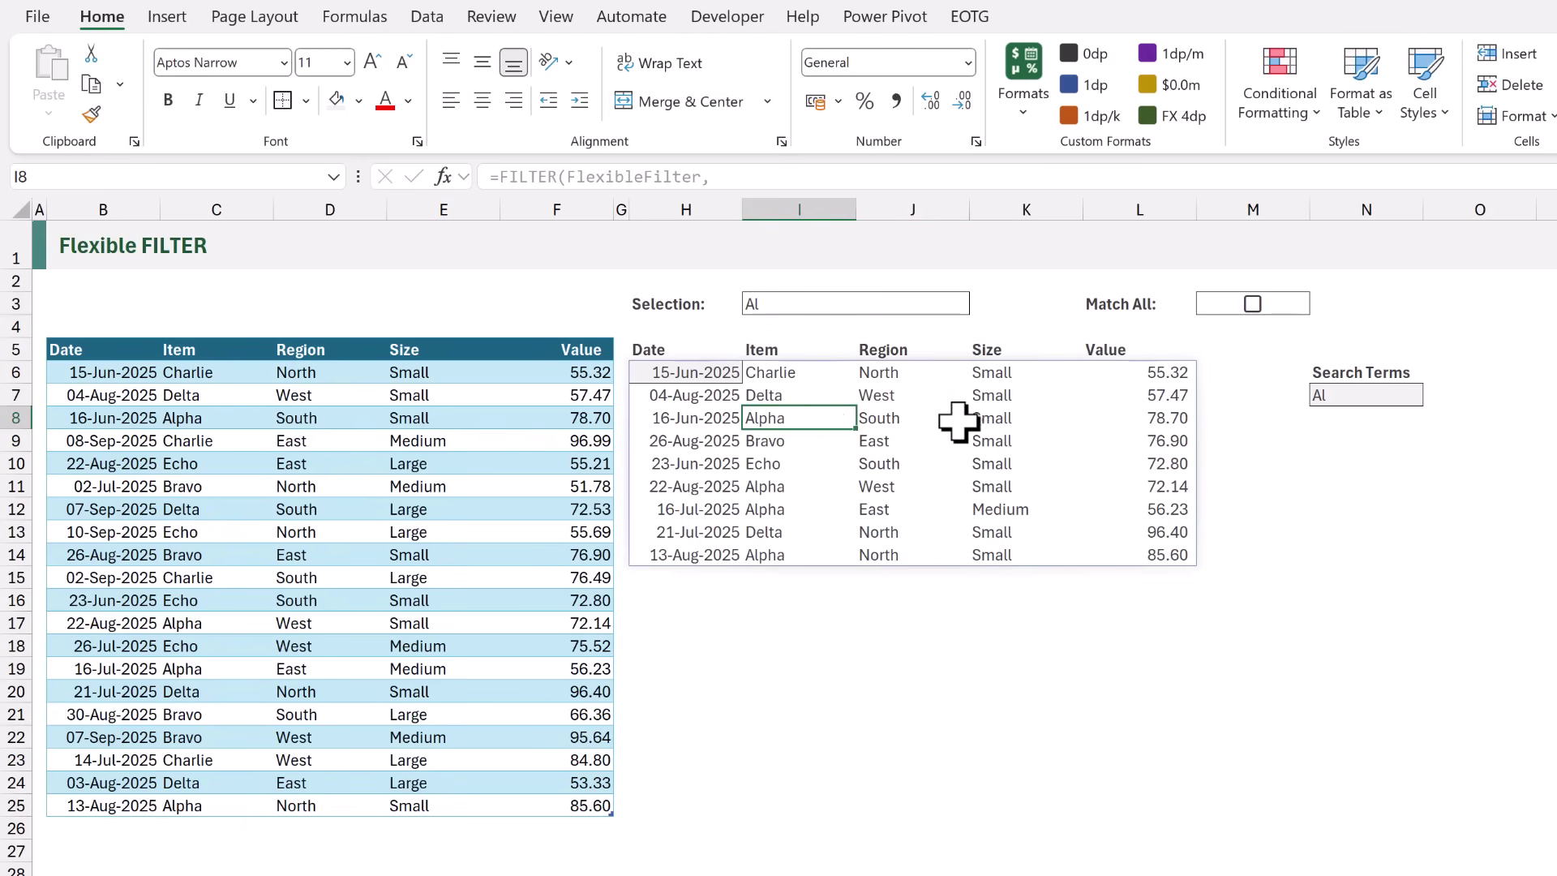
pyautogui.click(985, 415)
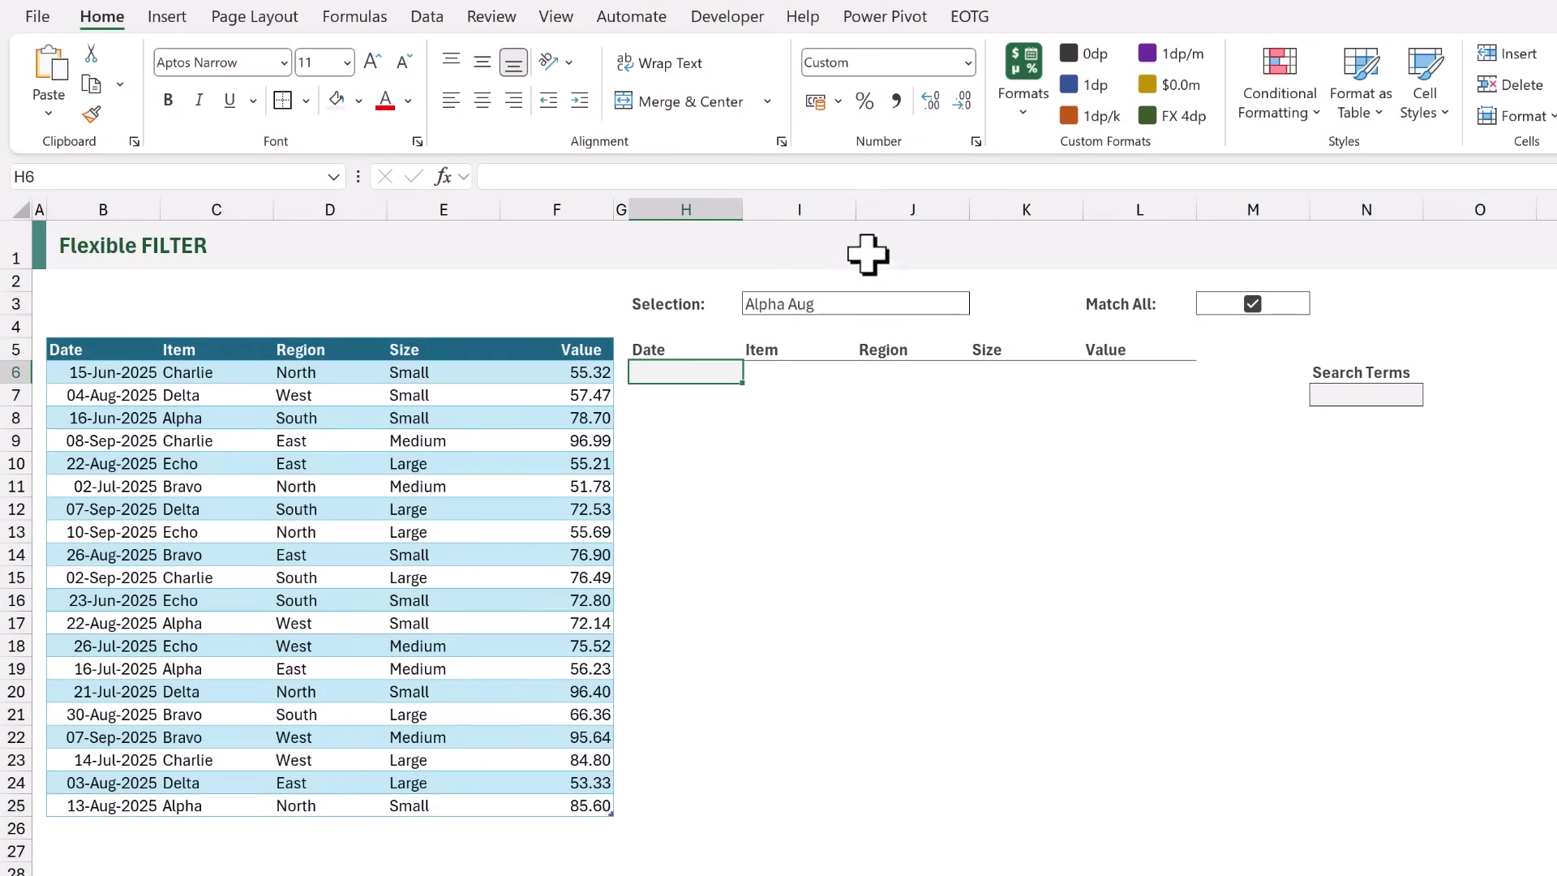
# In the EOTG Function Vault, choose type LAMBDA, search 'Filter' and insert fxFlexibleFilter.
pyautogui.click(971, 18)
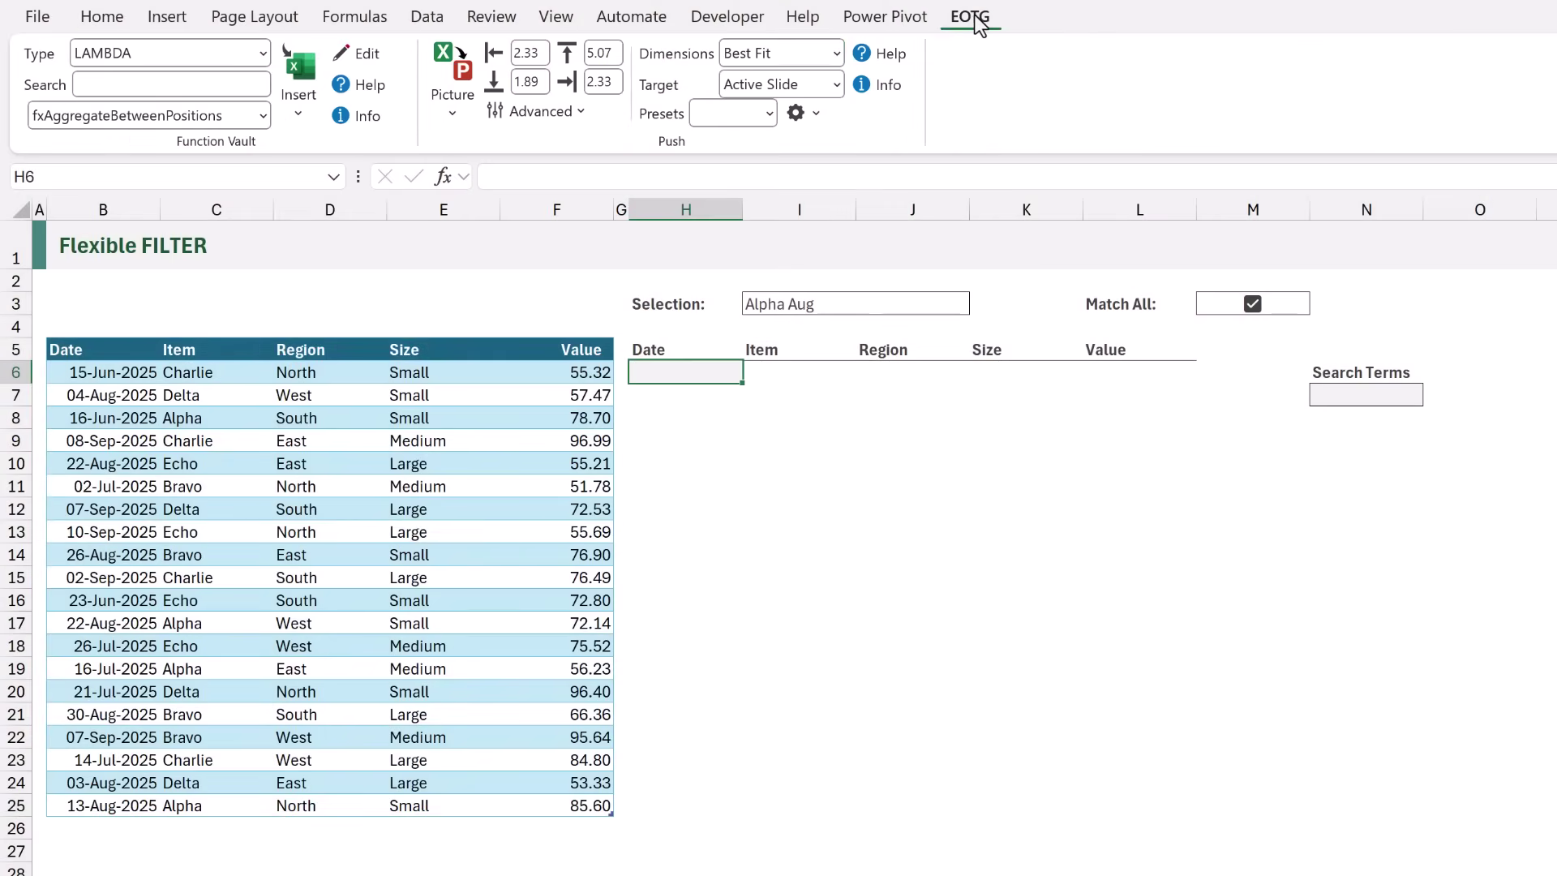
pyautogui.click(262, 54)
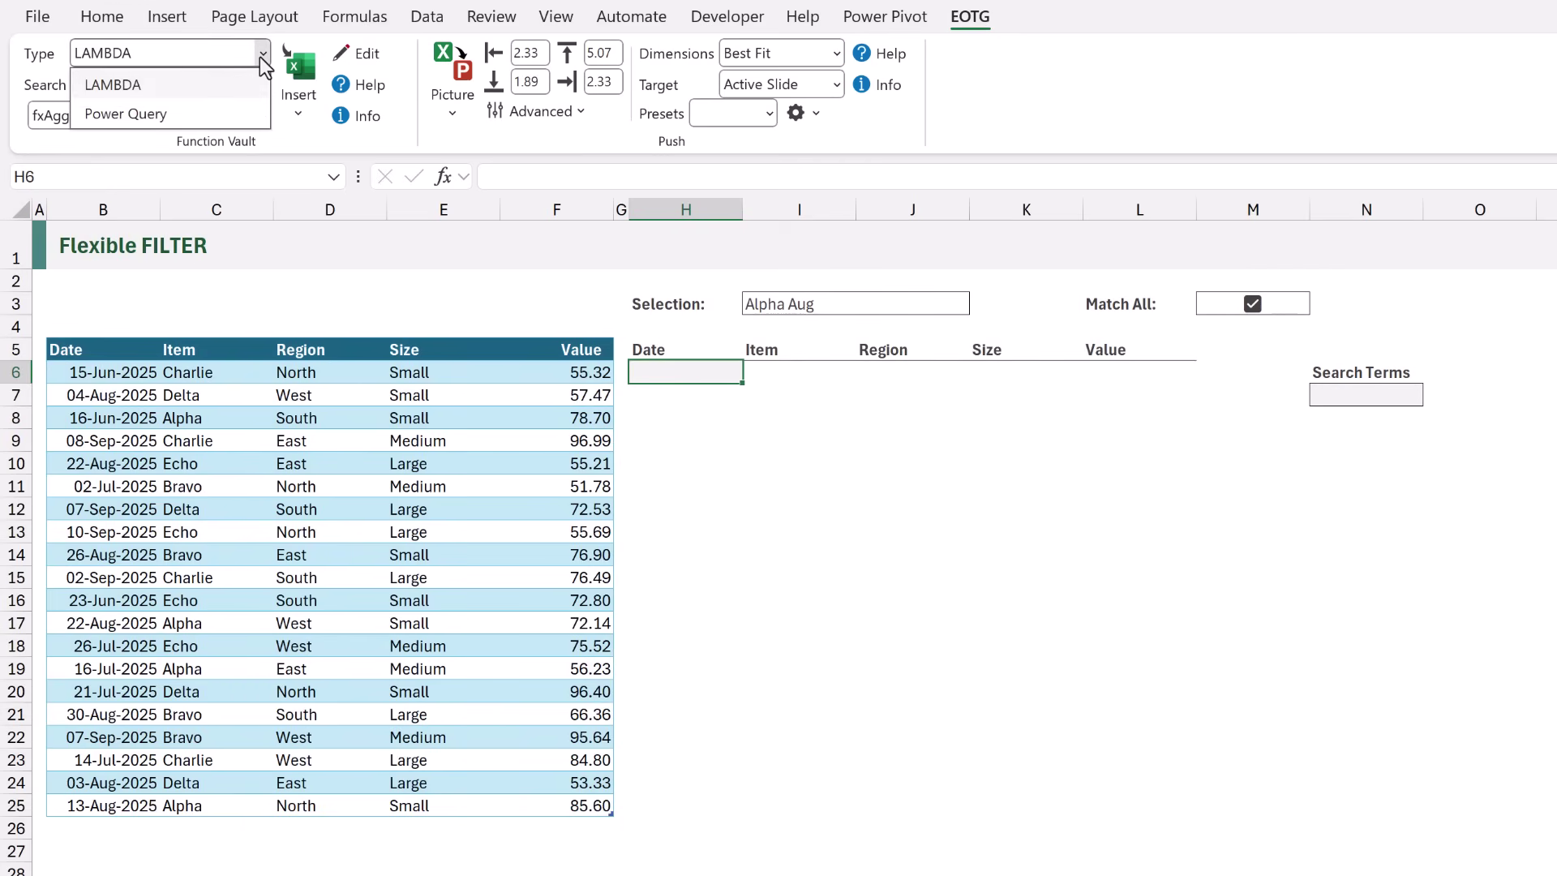
pyautogui.click(241, 78)
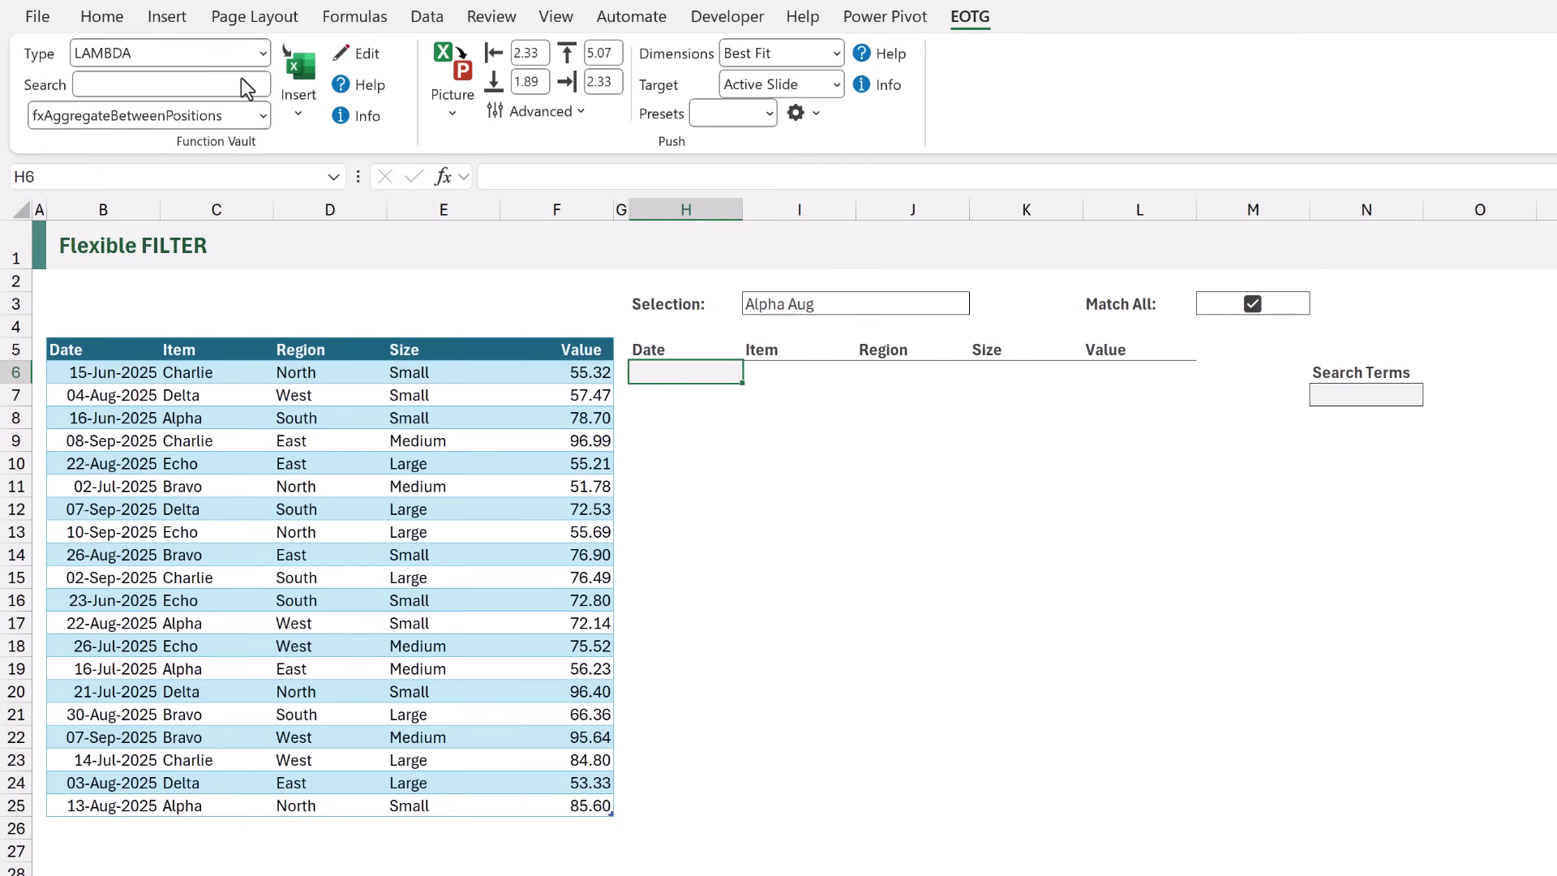
pyautogui.click(264, 115)
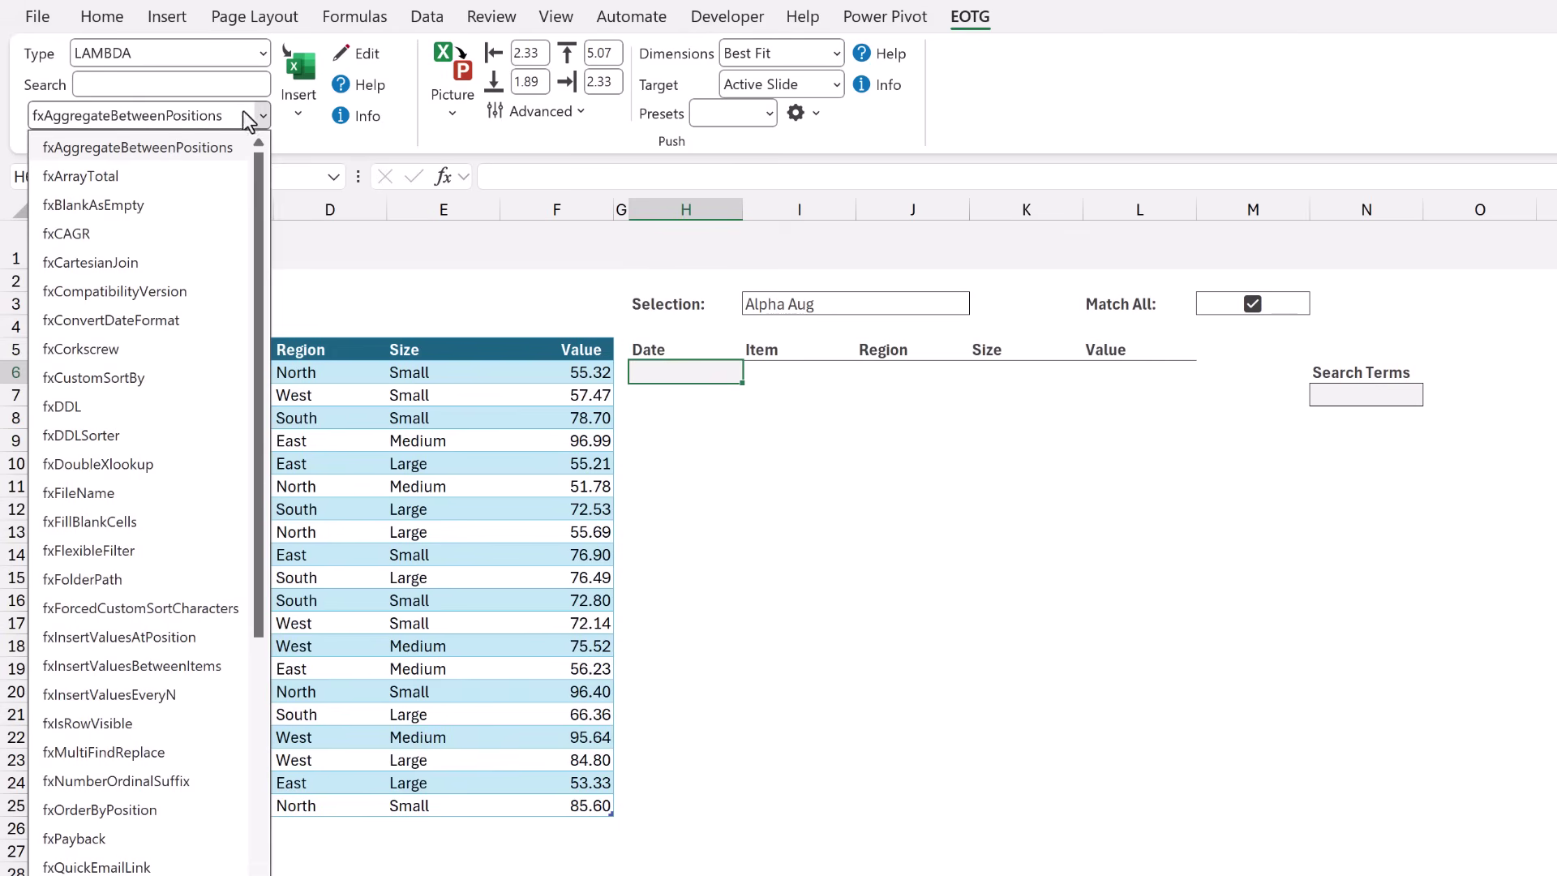
pyautogui.click(214, 81)
pyautogui.write('Filt')
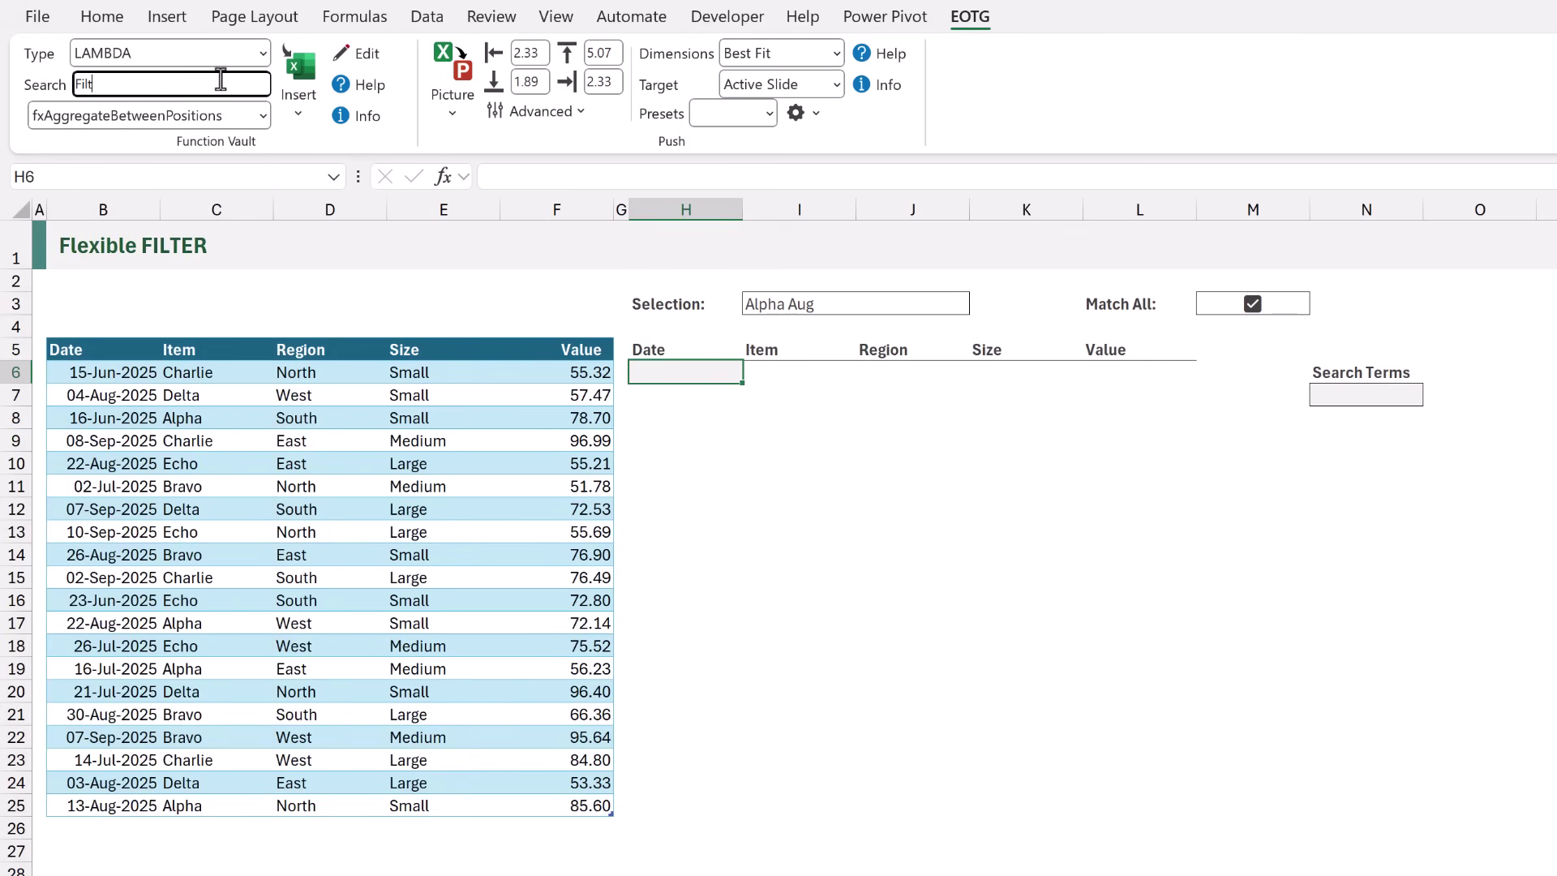
pyautogui.write('er')
pyautogui.press('Tab')
pyautogui.click(217, 119)
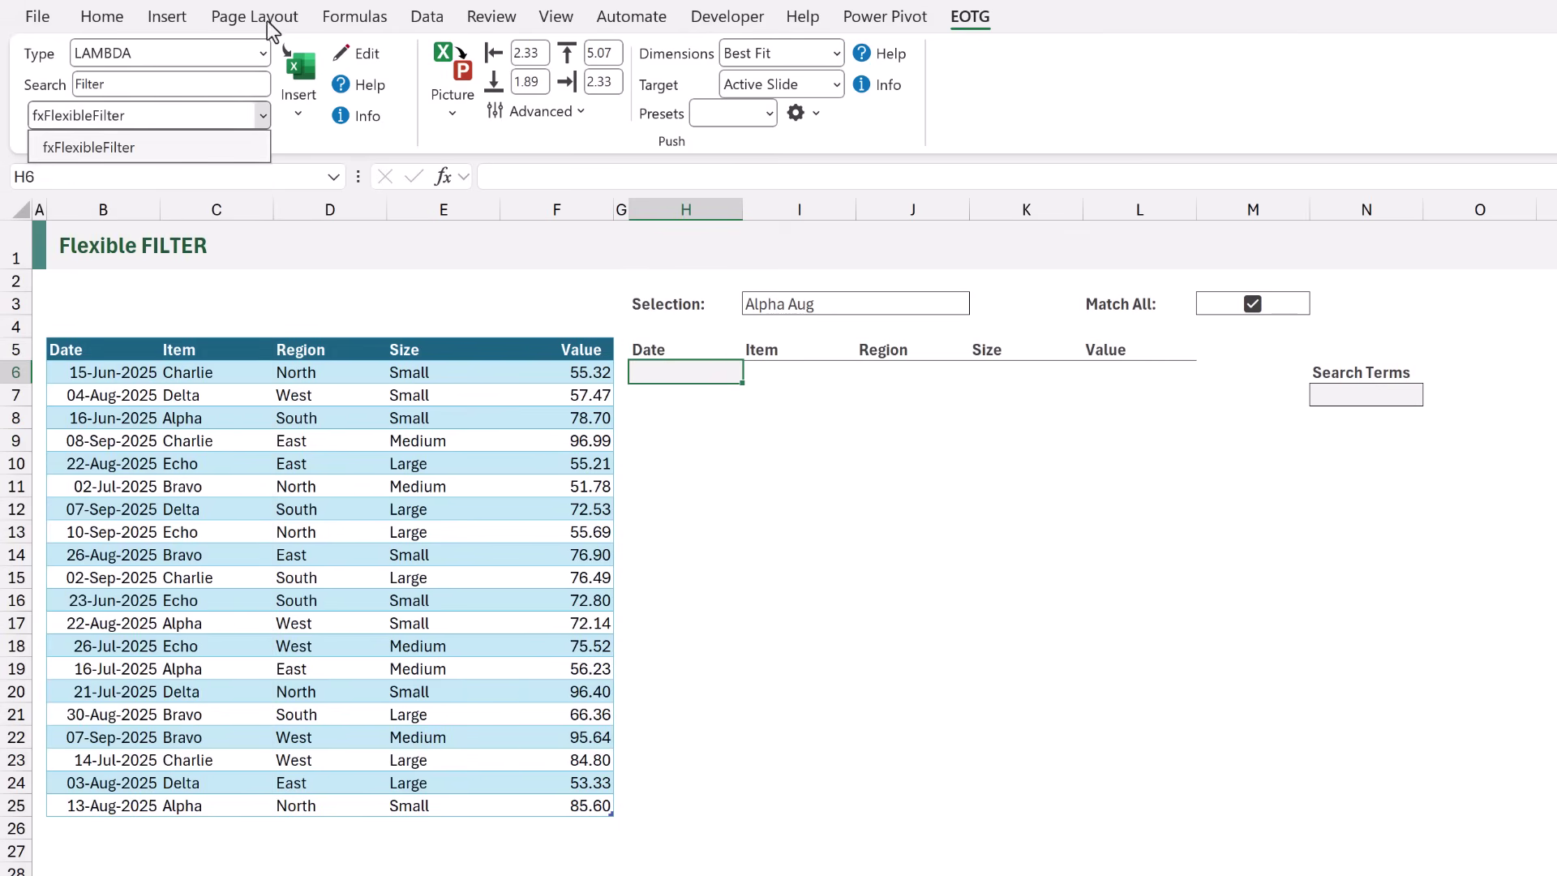
pyautogui.click(301, 66)
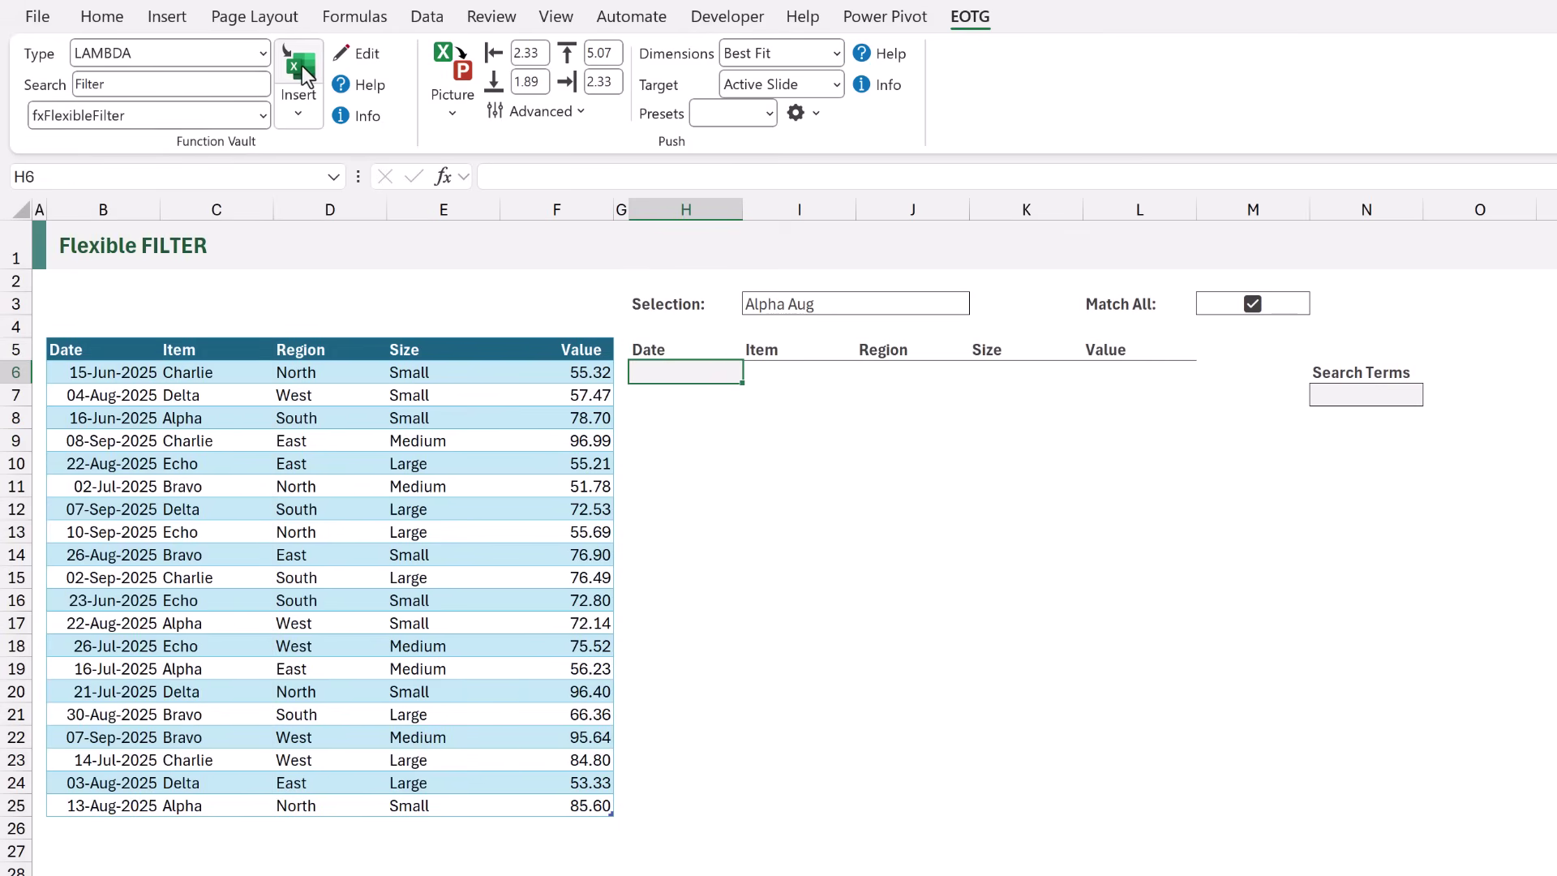
# Enter an empty =fxFlexibleFilter( in H6 to view its help, then reopen it for editing.
pyautogui.click(661, 370)
pyautogui.write('=fx')
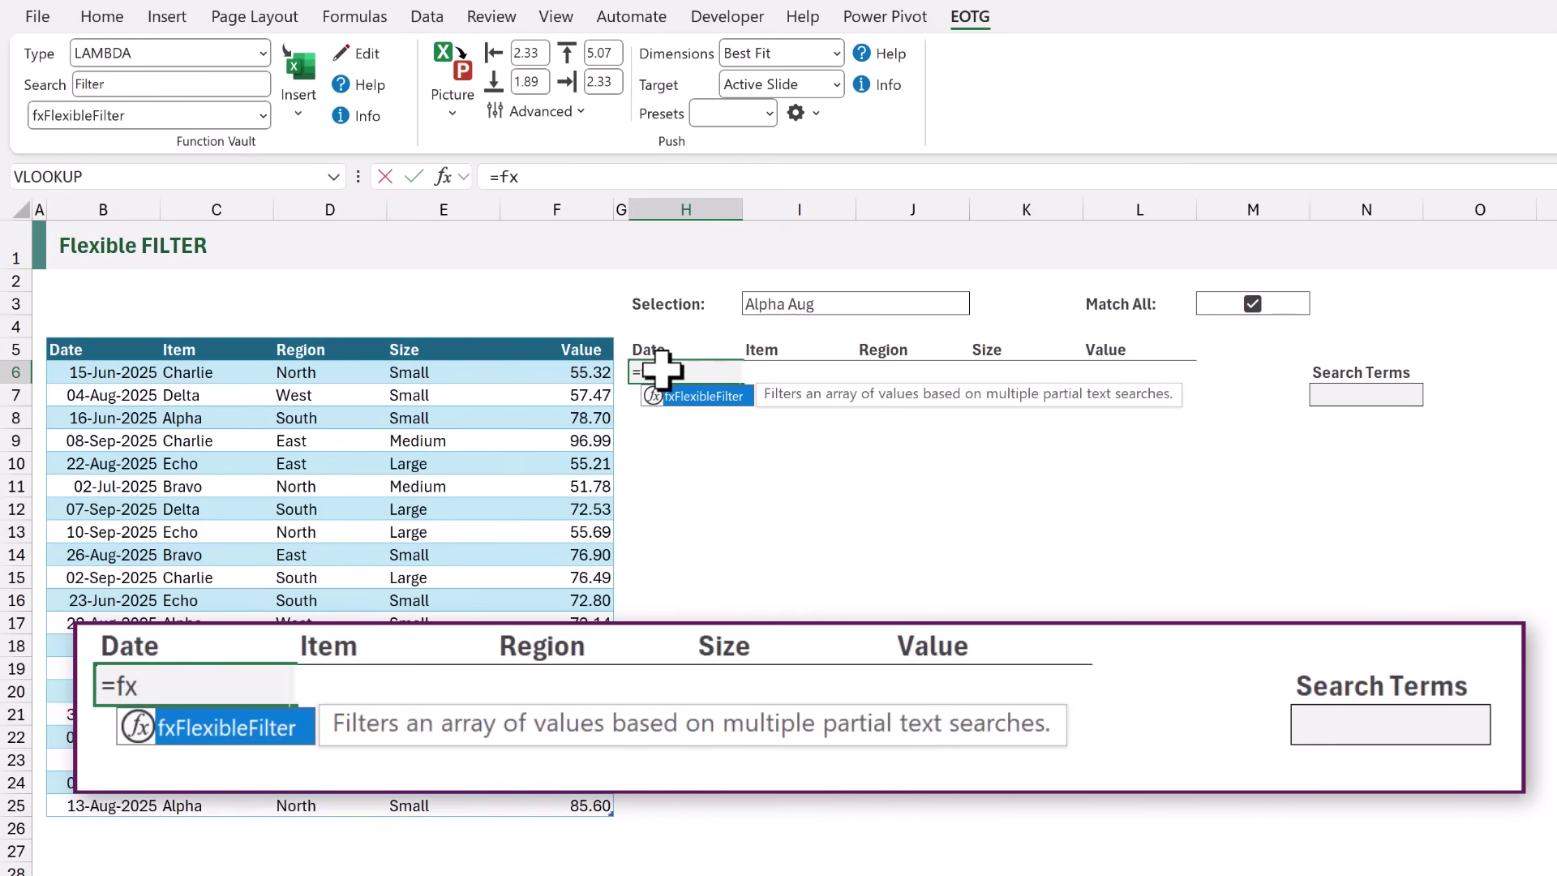
pyautogui.press('Tab')
pyautogui.hotkey('ctrl', 'Return')
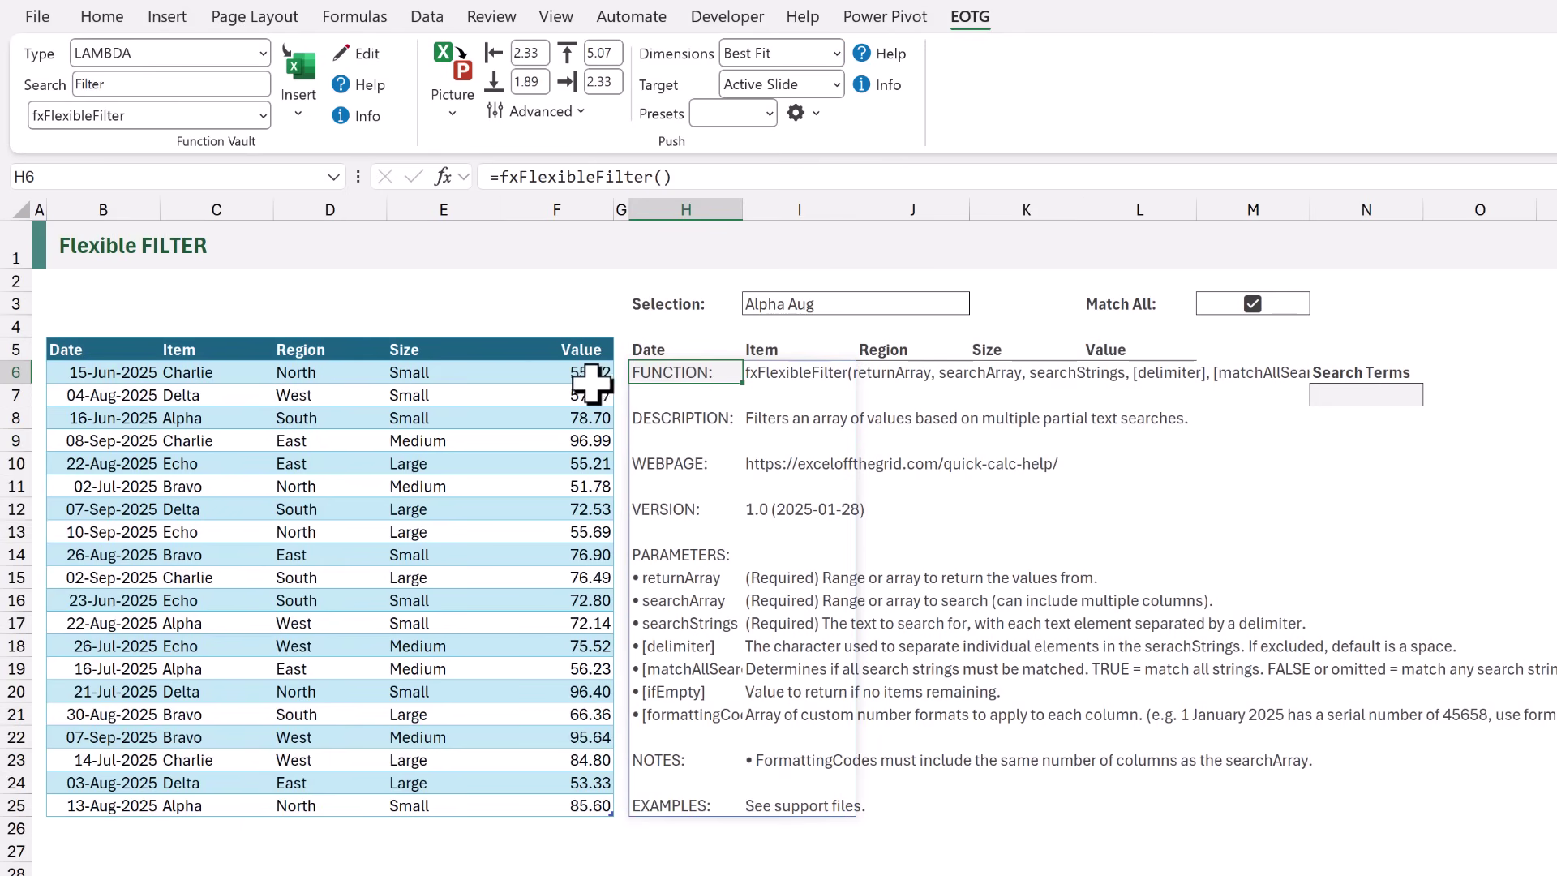
pyautogui.doubleClick(661, 374)
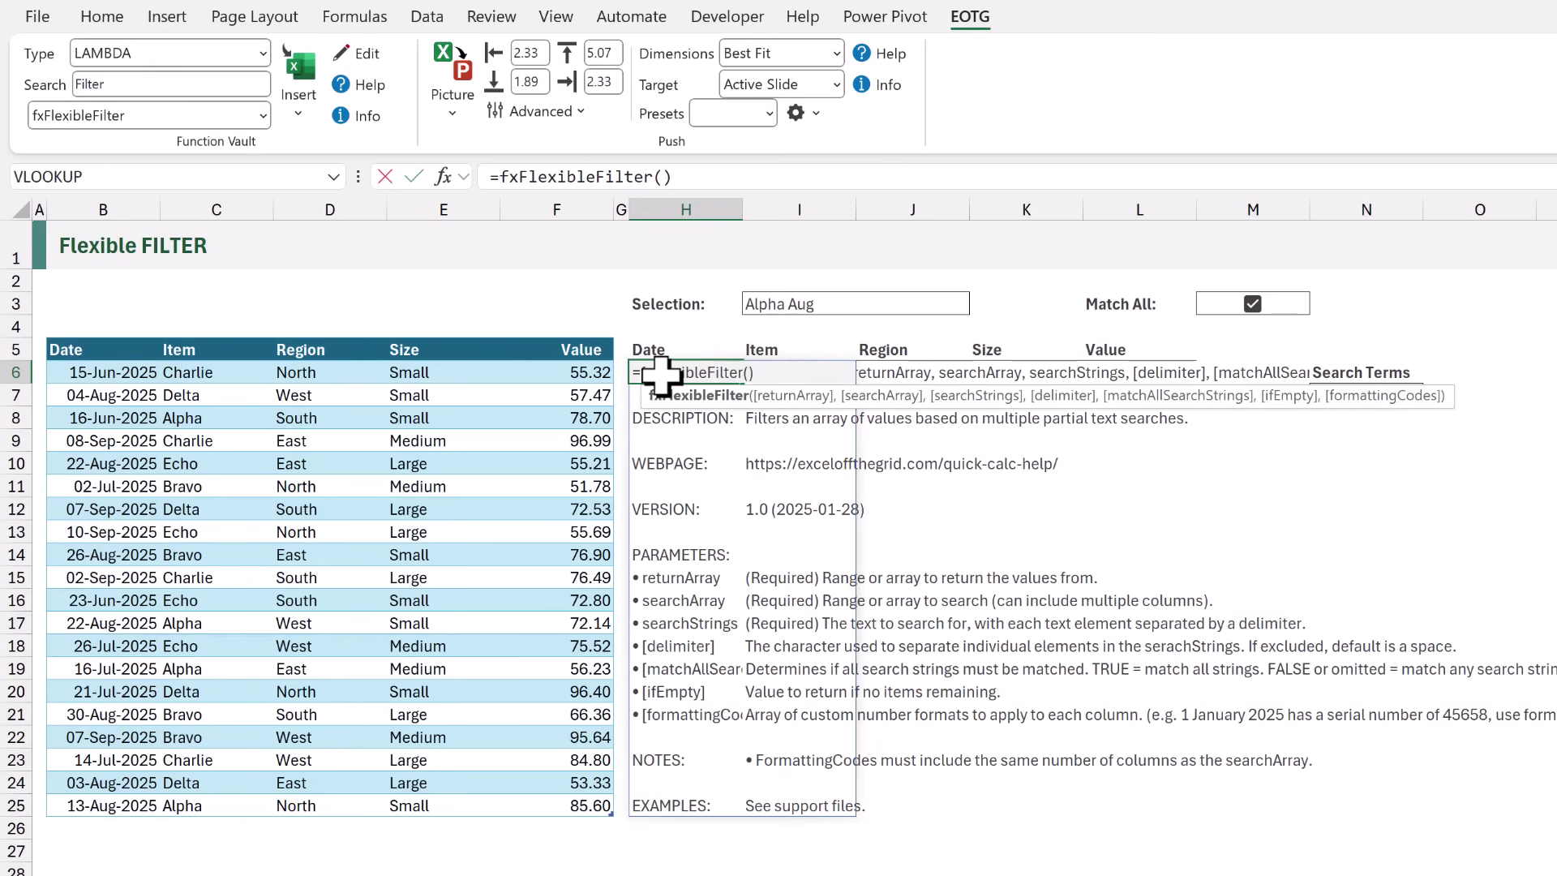
pyautogui.click(747, 376)
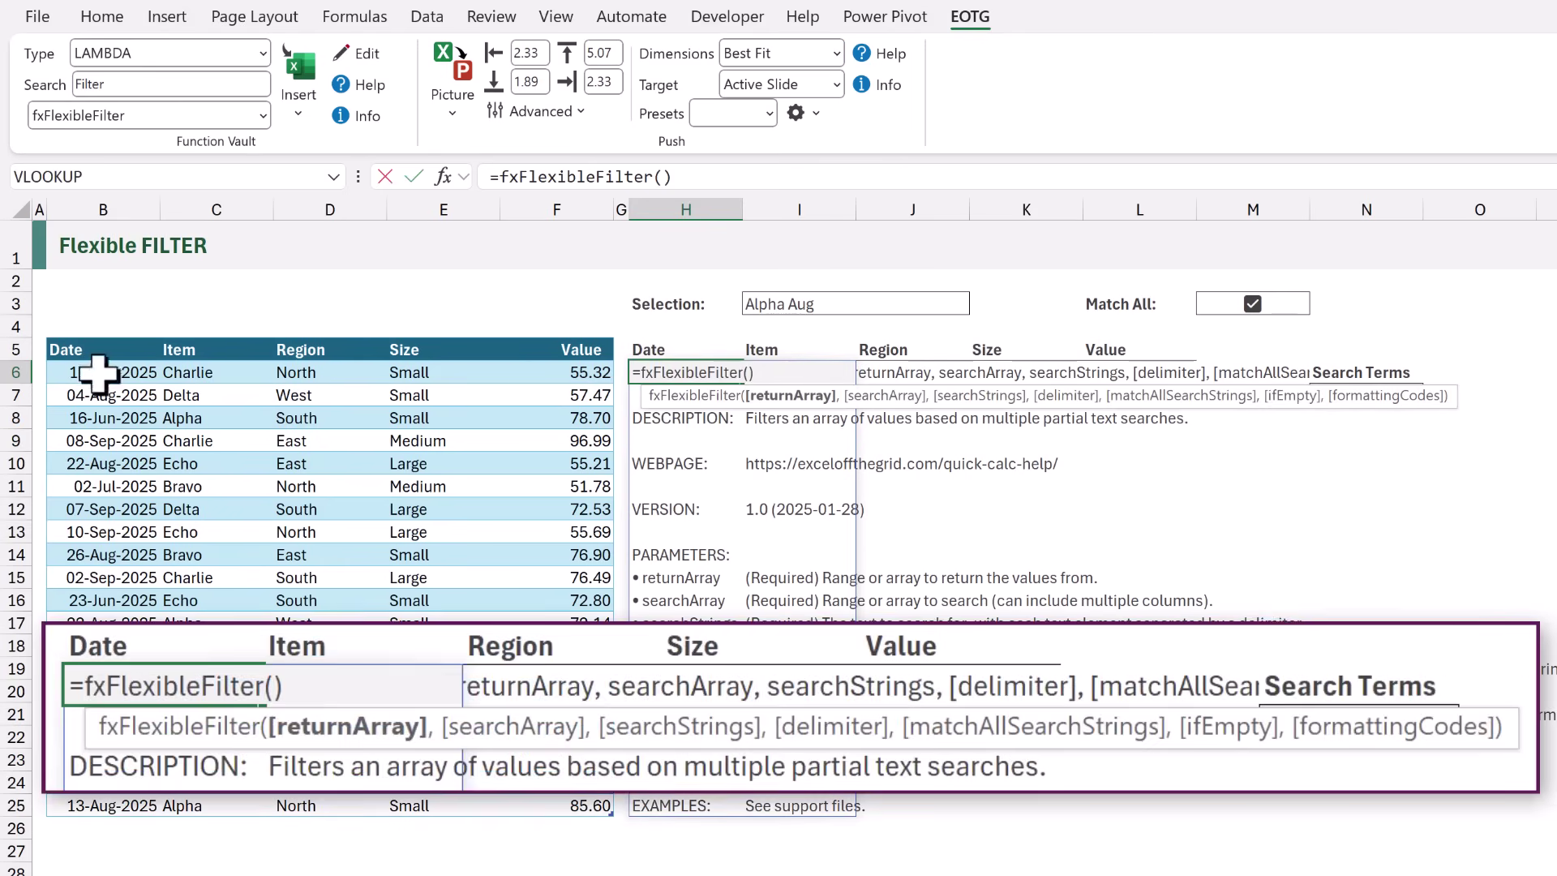
# Pass the FlexibleFilter table as return and search range, I3 as terms and " " as delimiter.
pyautogui.click(47, 334)
pyautogui.write(',')
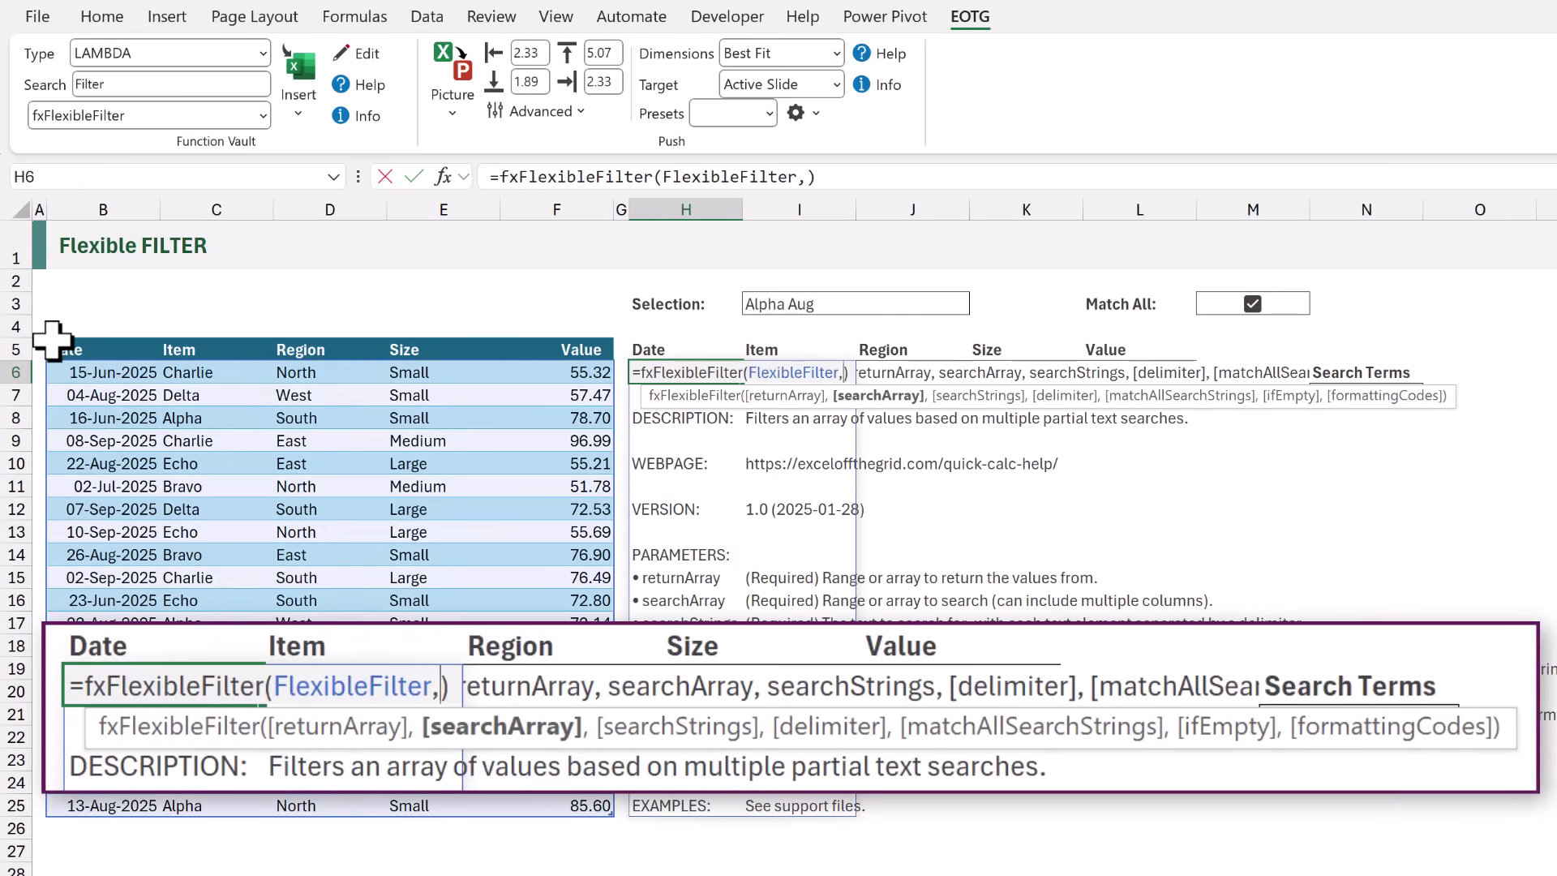
pyautogui.click(50, 334)
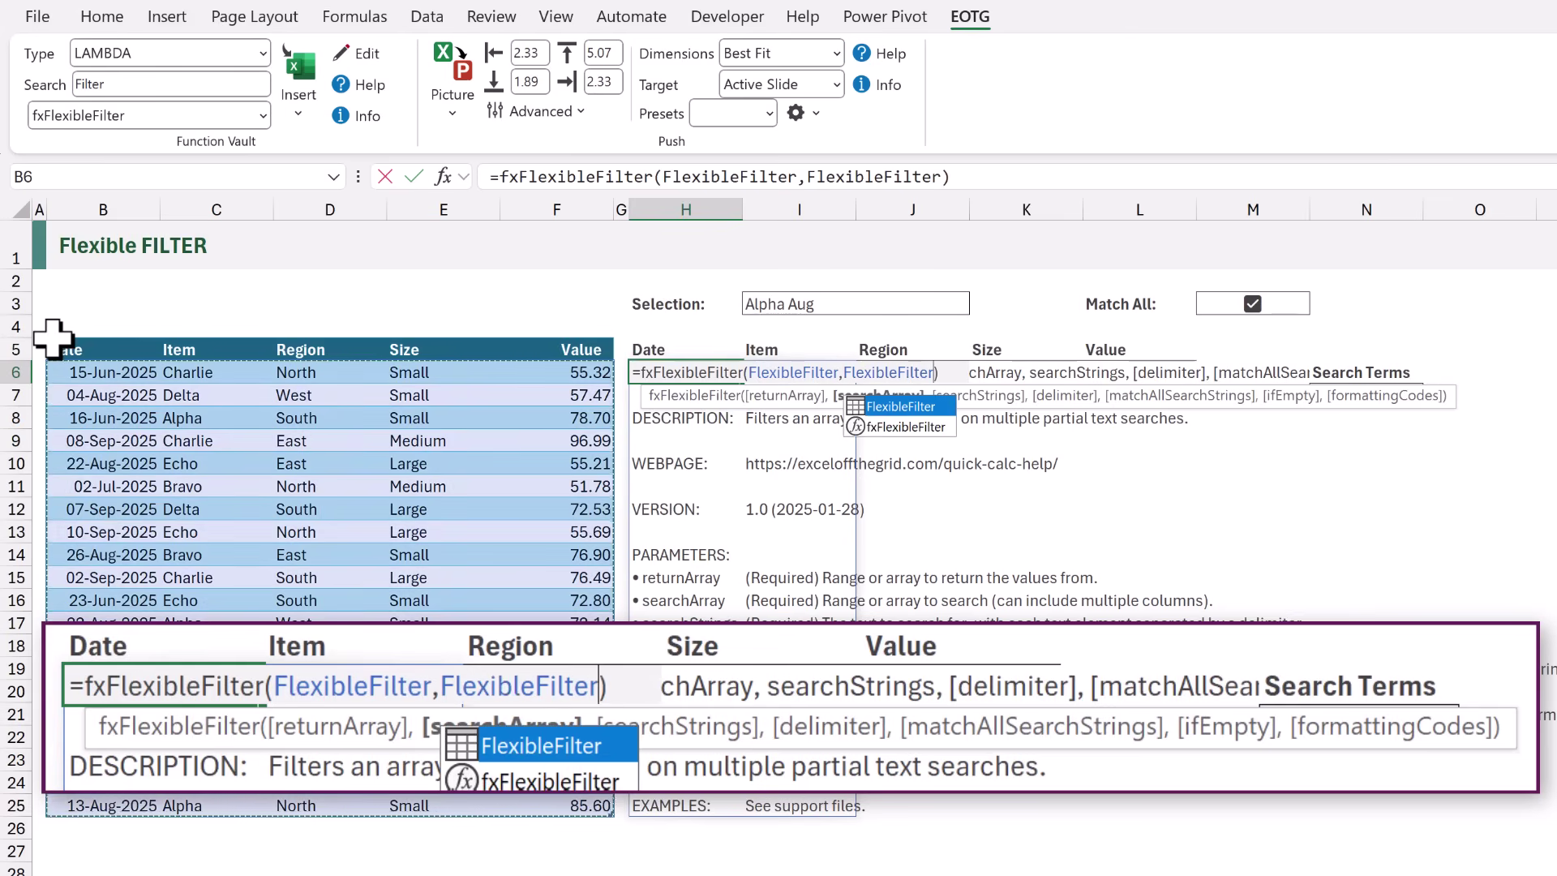
pyautogui.write(',')
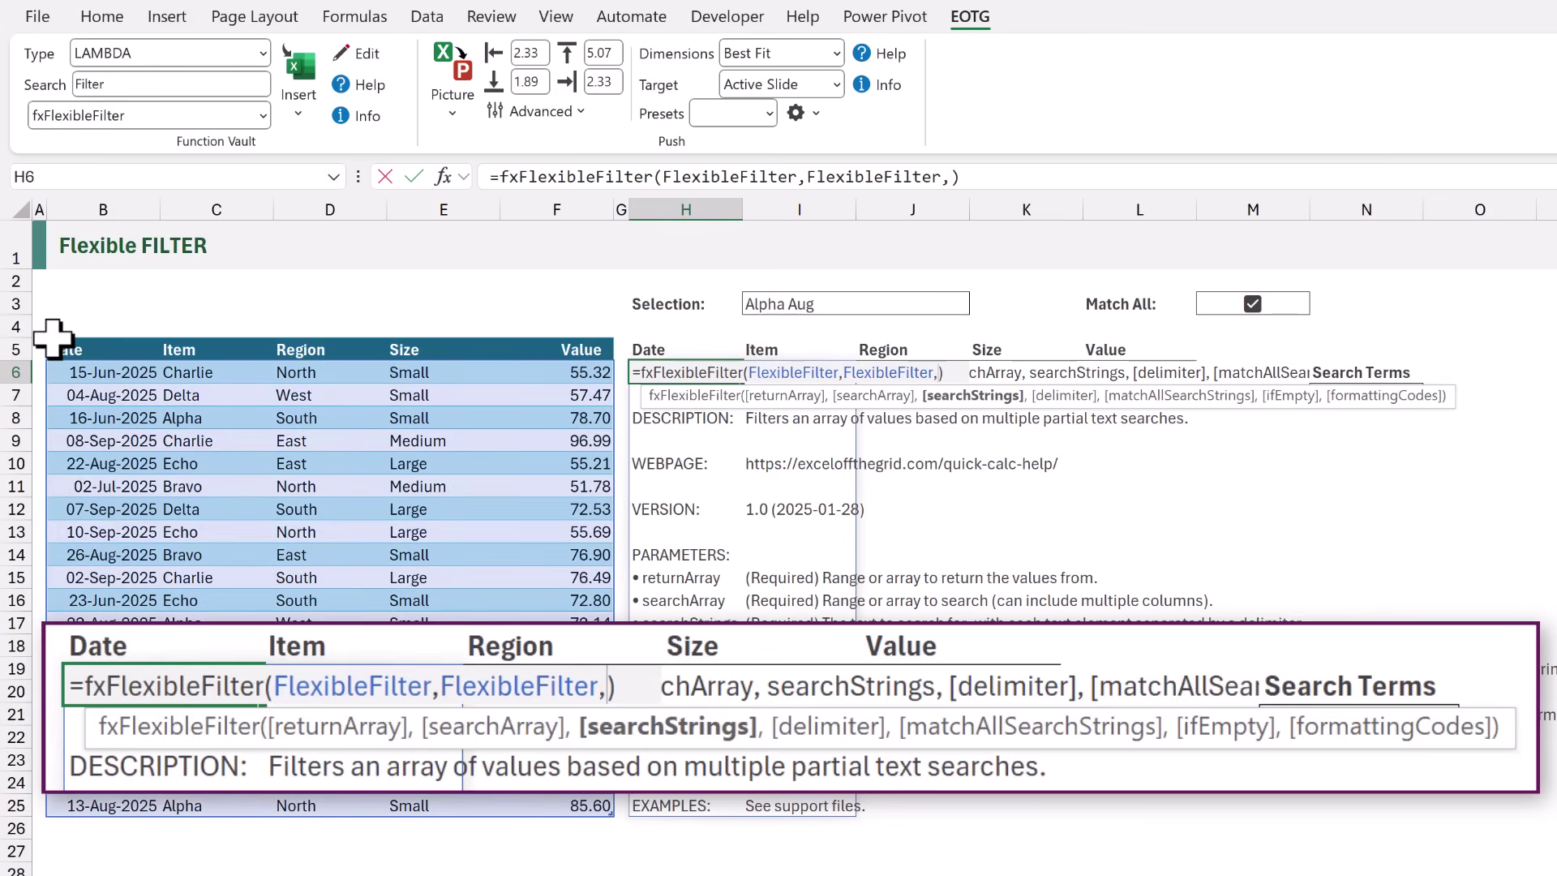
pyautogui.click(774, 304)
pyautogui.write(',')
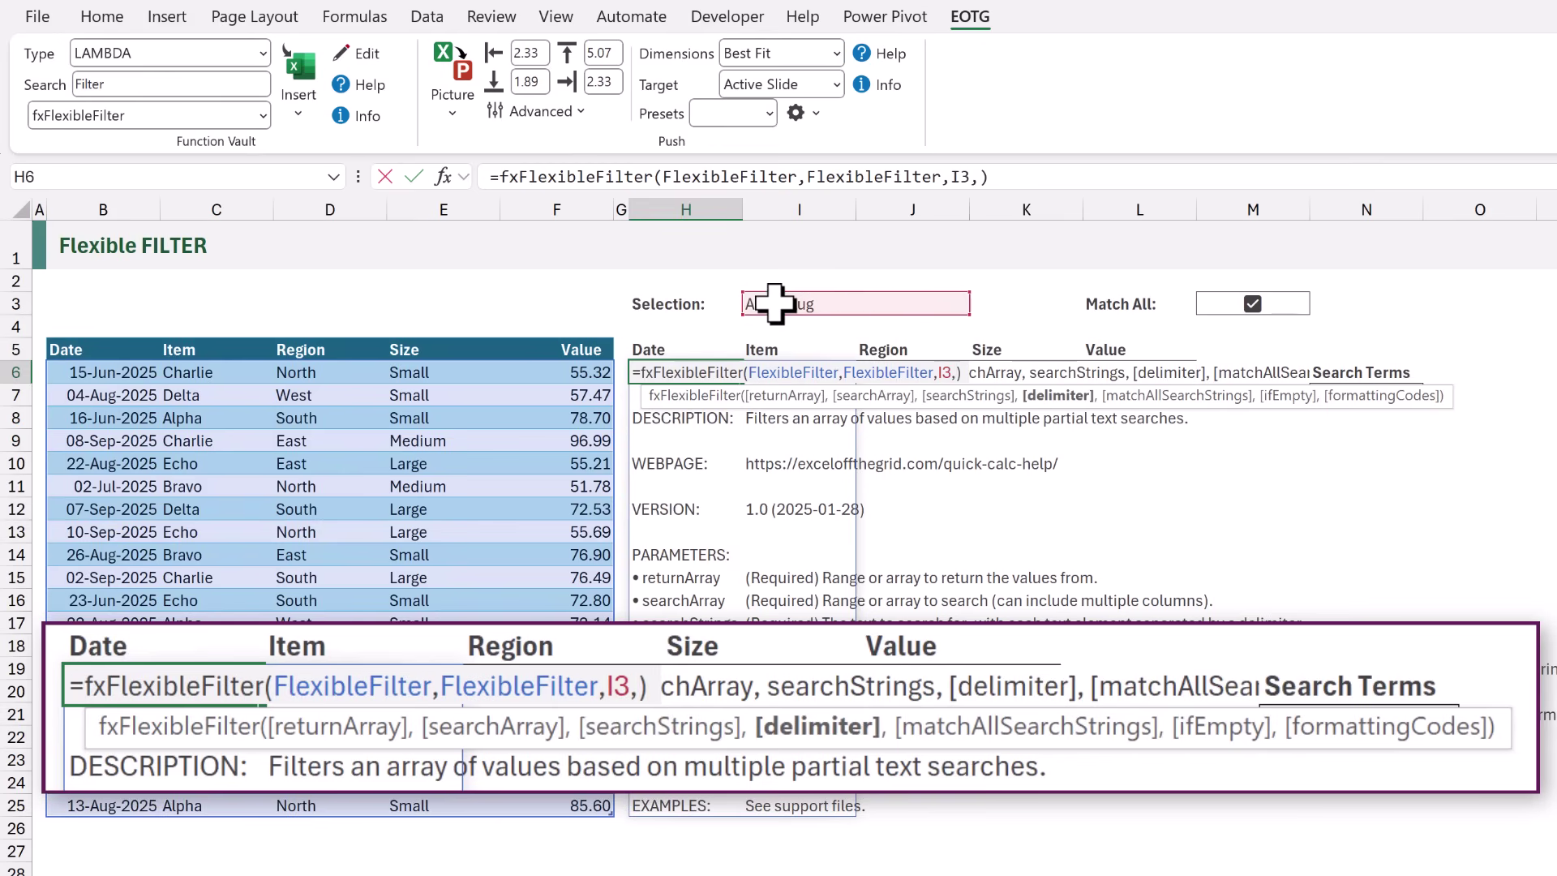
pyautogui.write('" "')
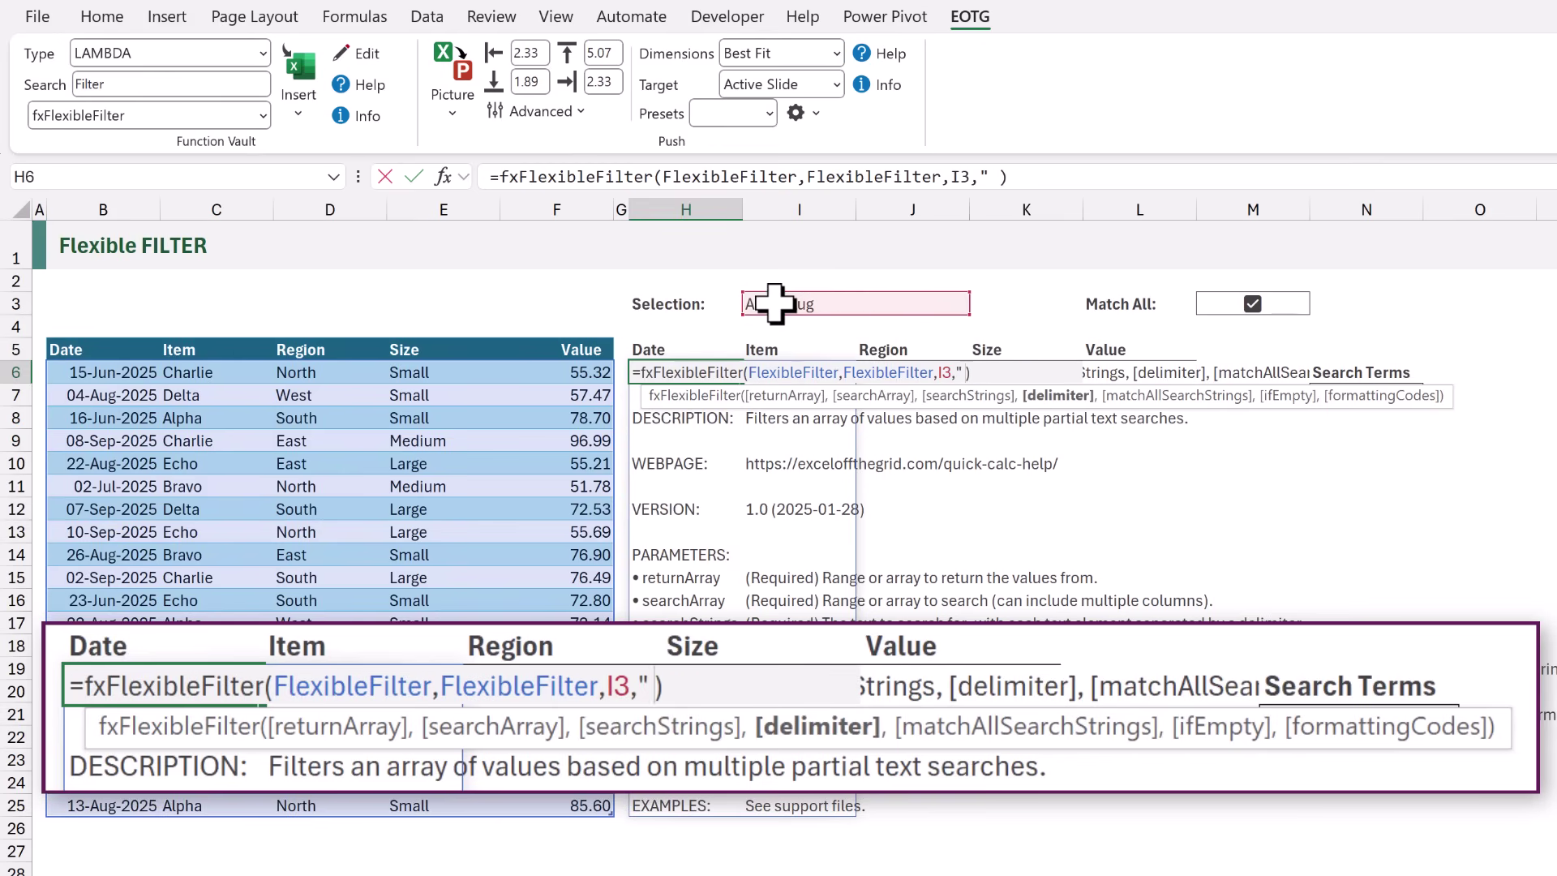
pyautogui.write(',')
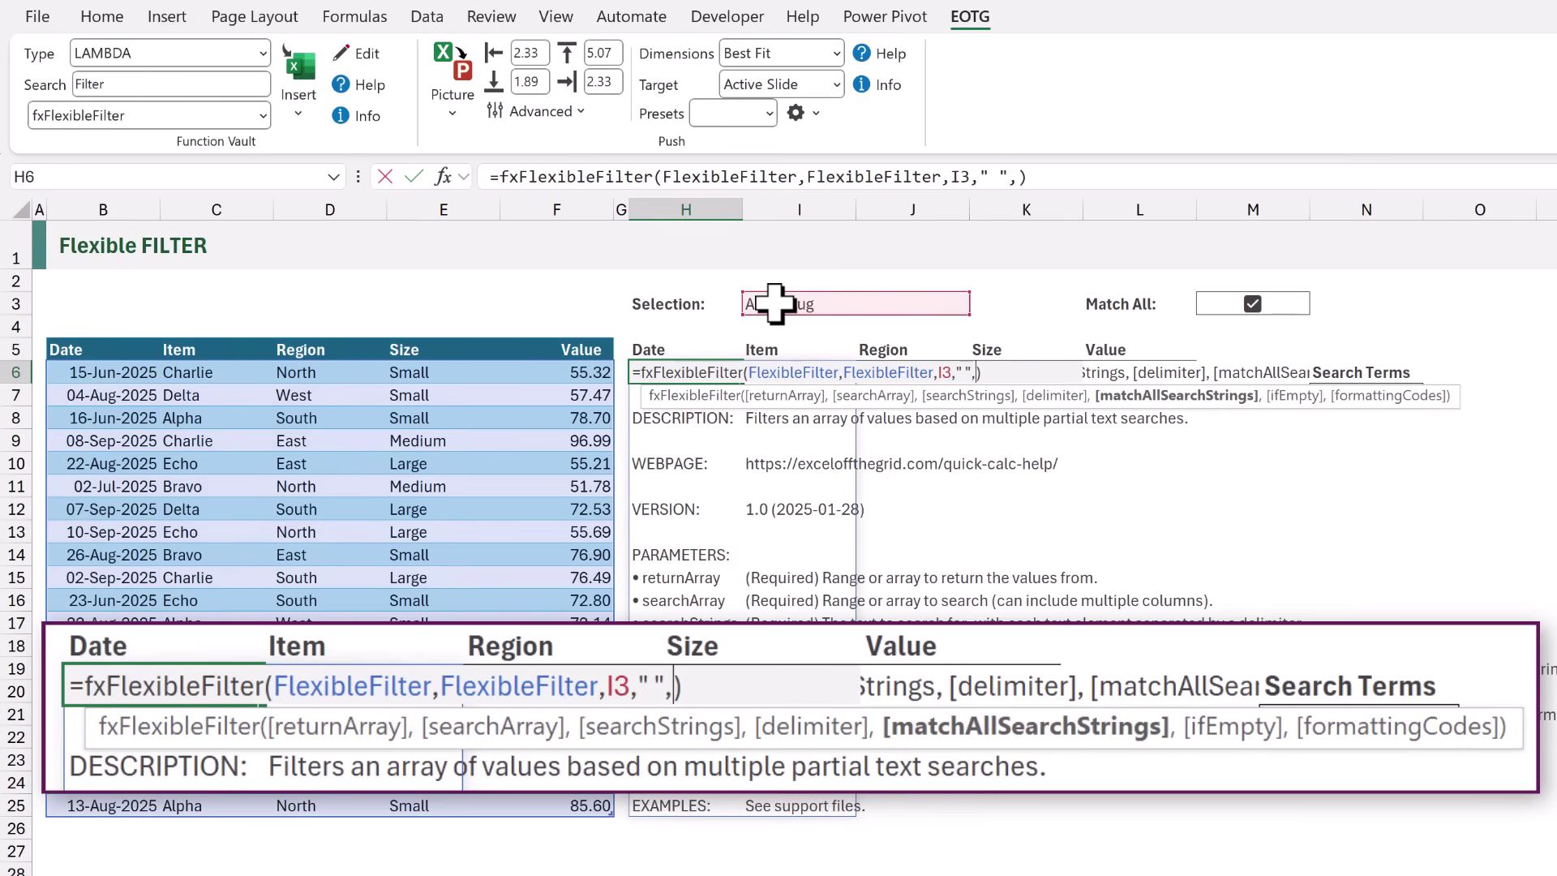
# Link Match All to M3, add "[None]" and {"DD-MMM-YYYY","@","@","@","0.00"} formats, then commit.
pyautogui.click(1281, 306)
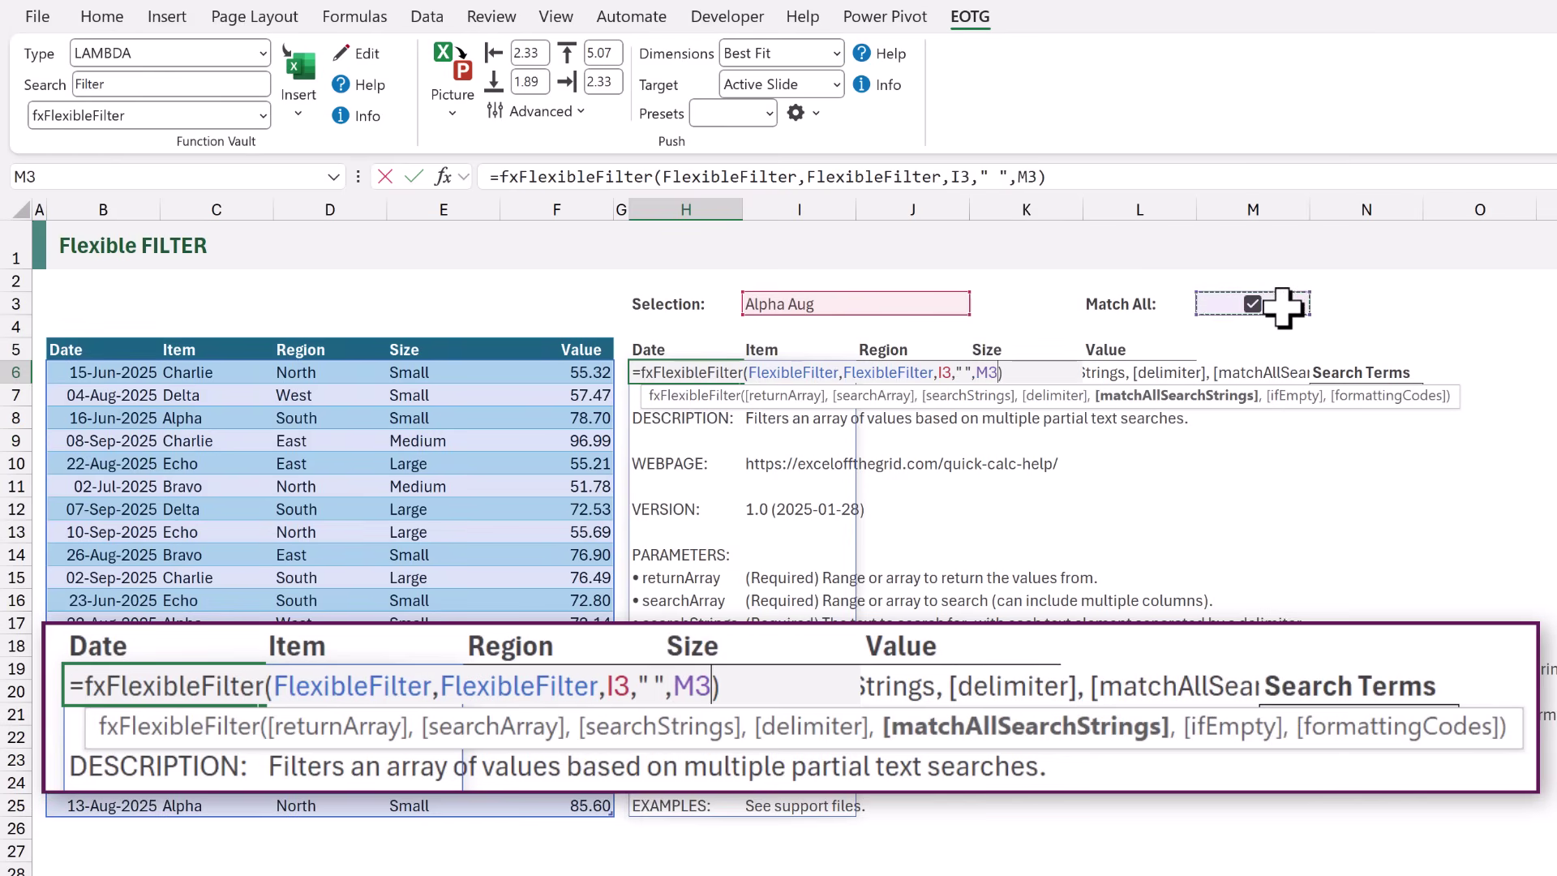
pyautogui.write(',')
pyautogui.write('"[None')
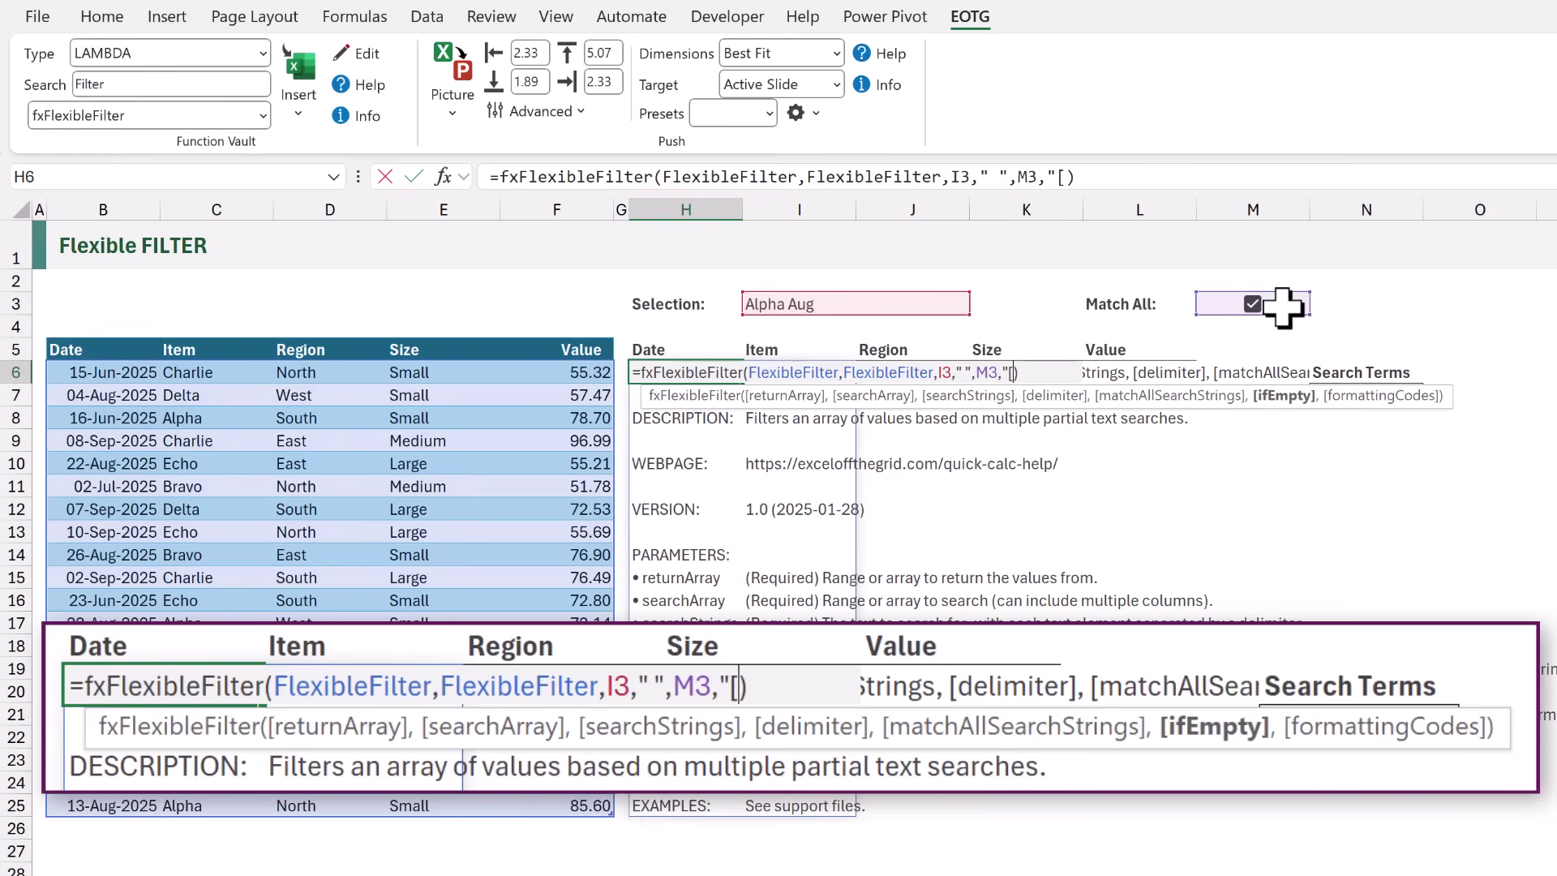
pyautogui.write(']",')
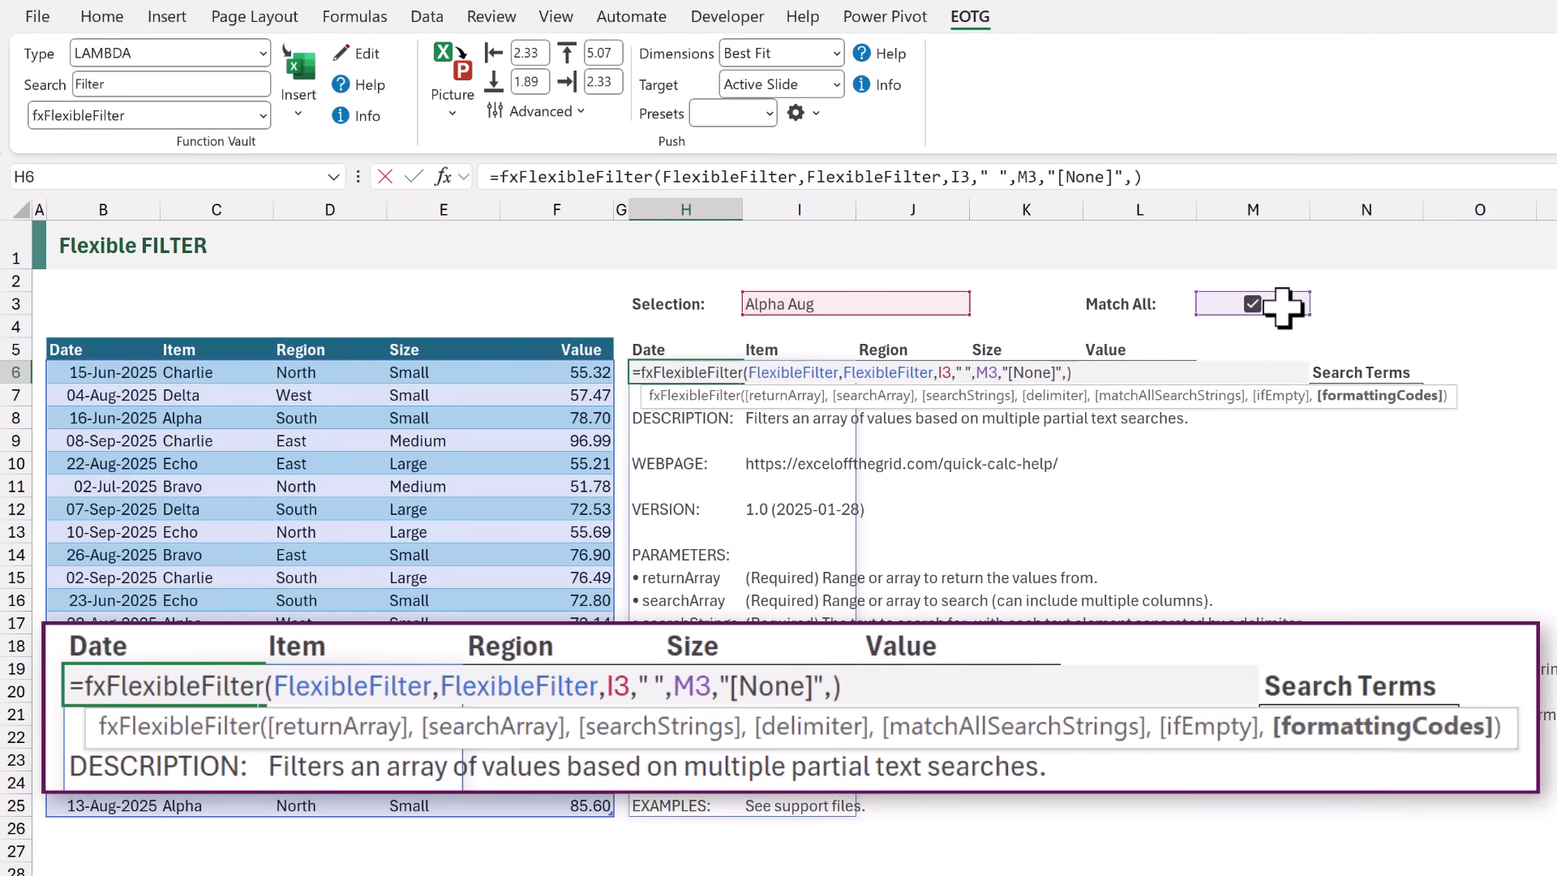
pyautogui.write('{"DD-MMM')
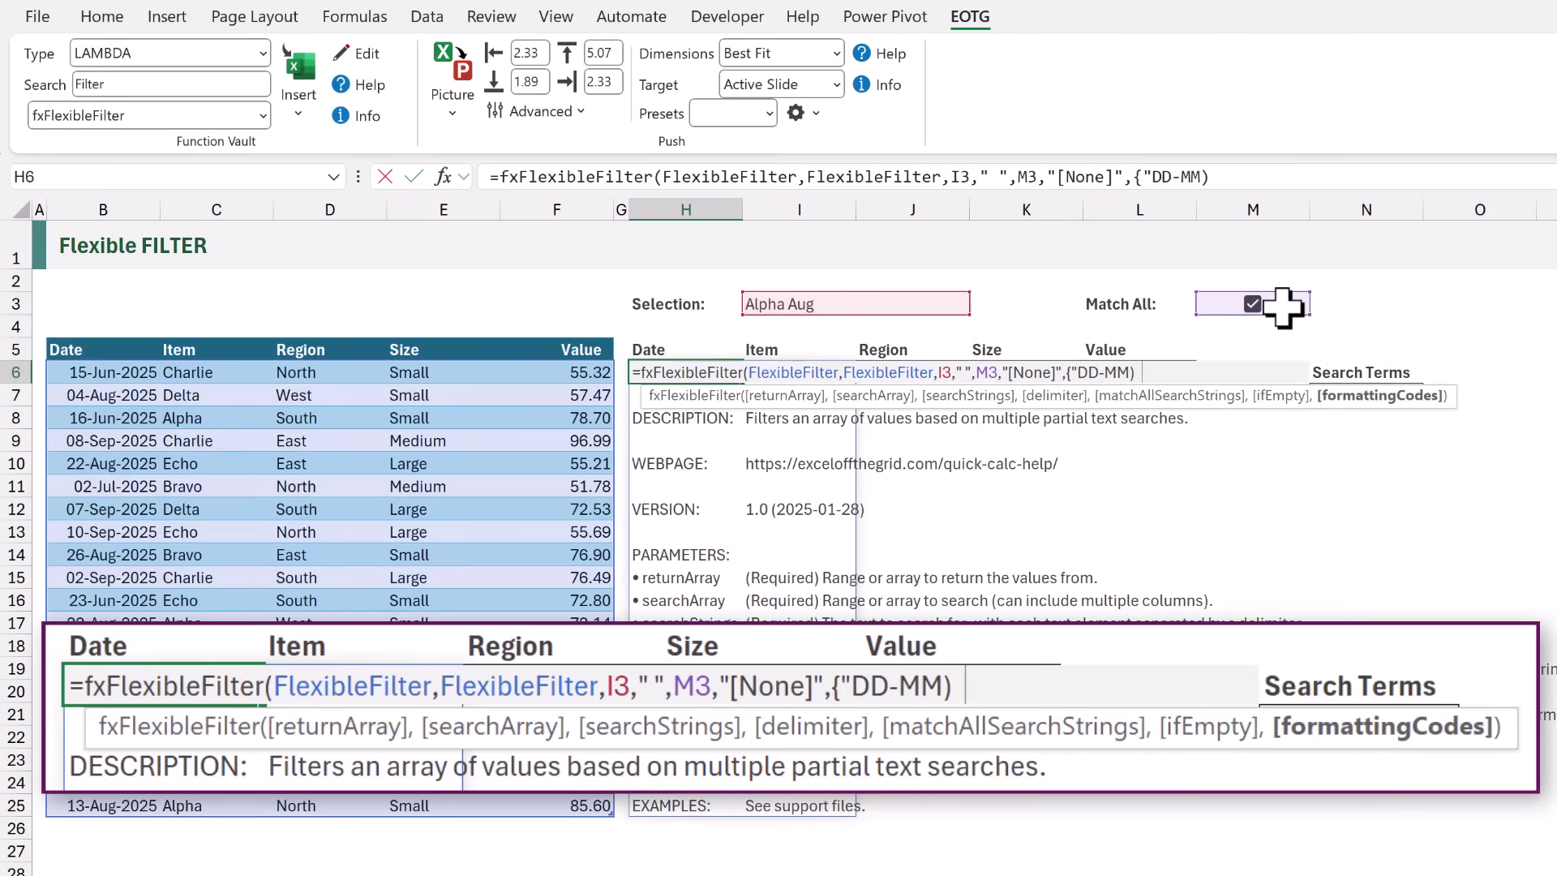
pyautogui.write('-YYYY')
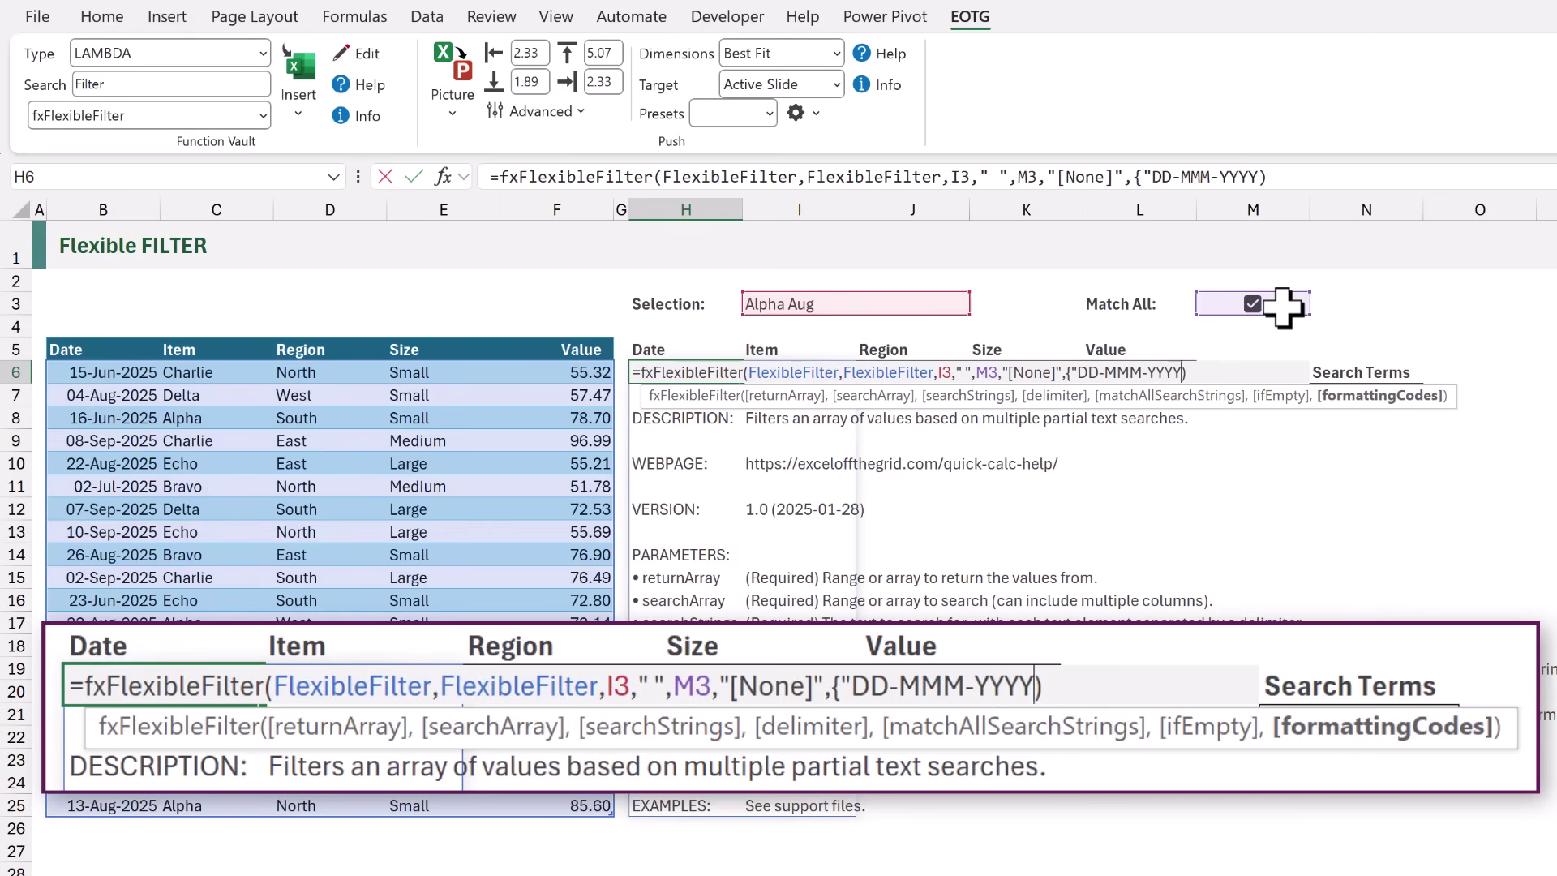
pyautogui.write('"')
pyautogui.write(',"@"')
pyautogui.write(',"@",')
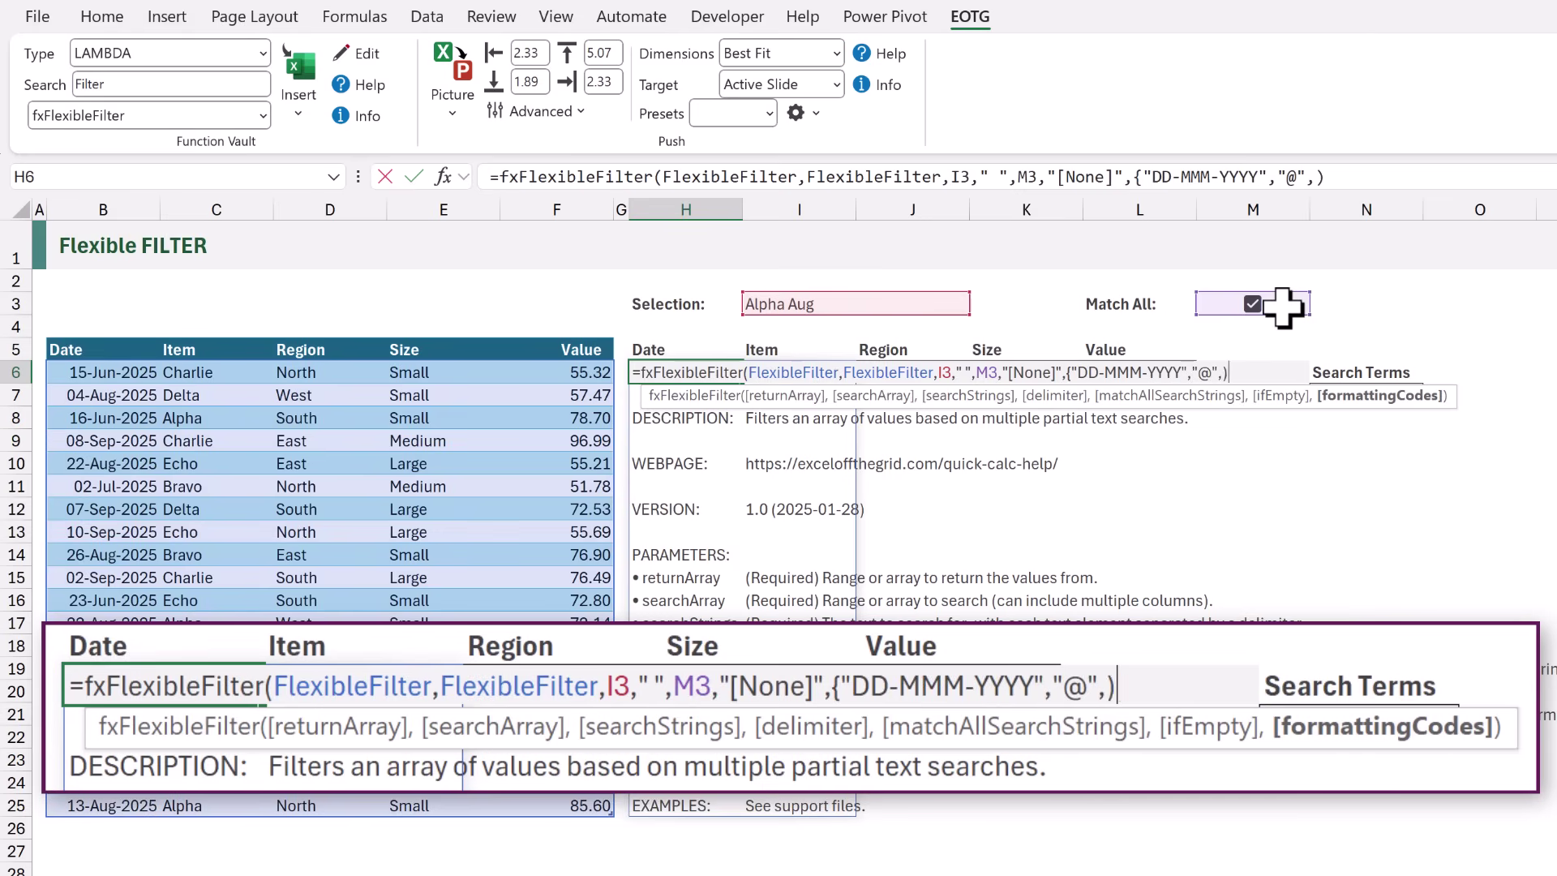
pyautogui.write('"@:')
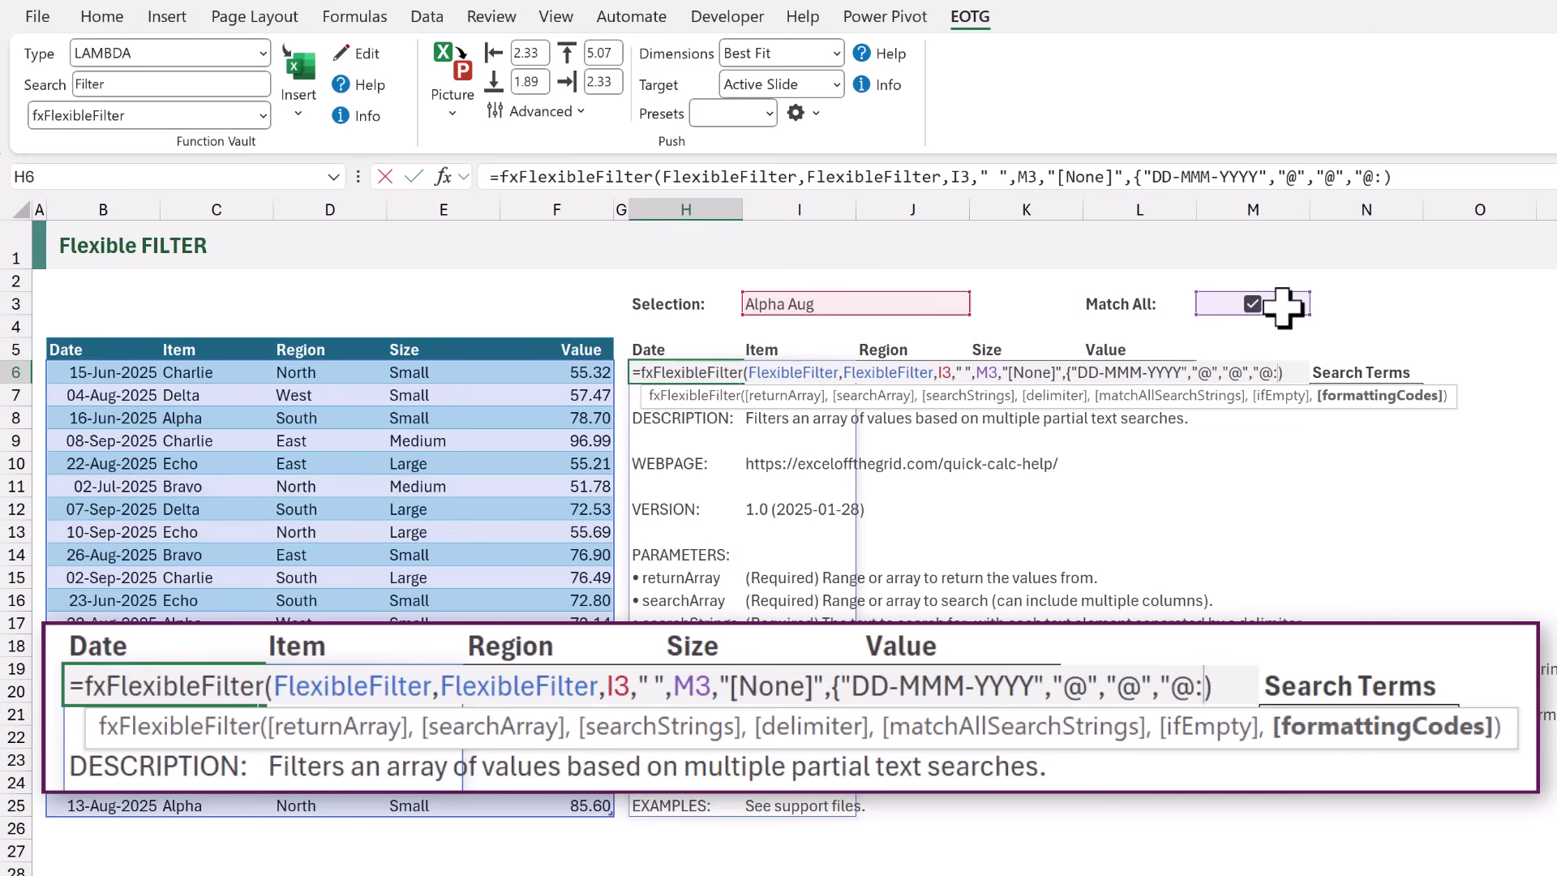
pyautogui.press('BackSpace')
pyautogui.write('","0')
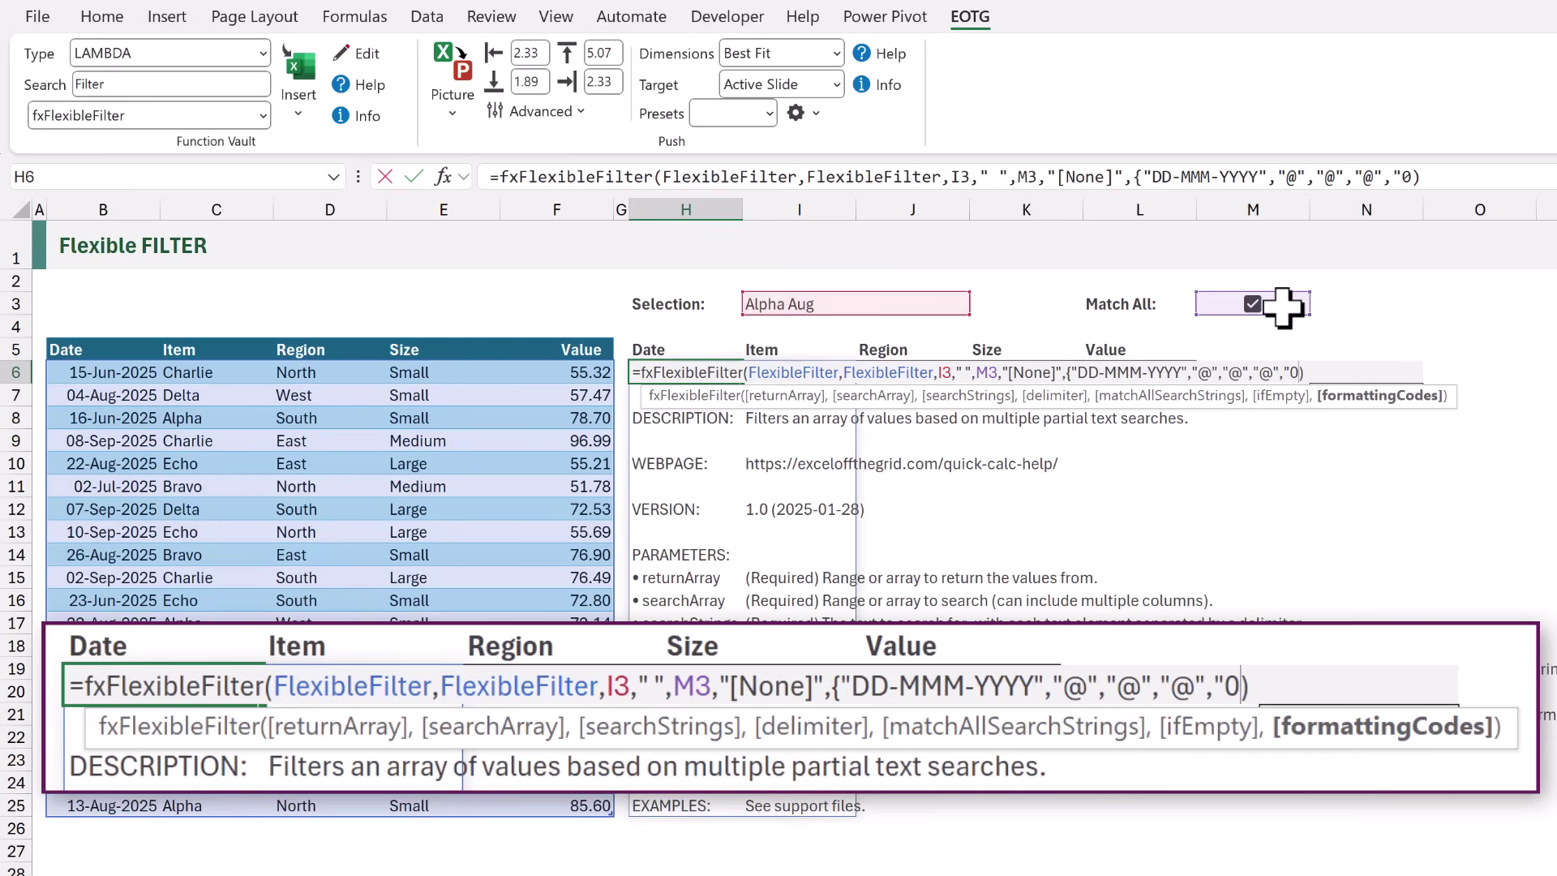
pyautogui.write('.00')
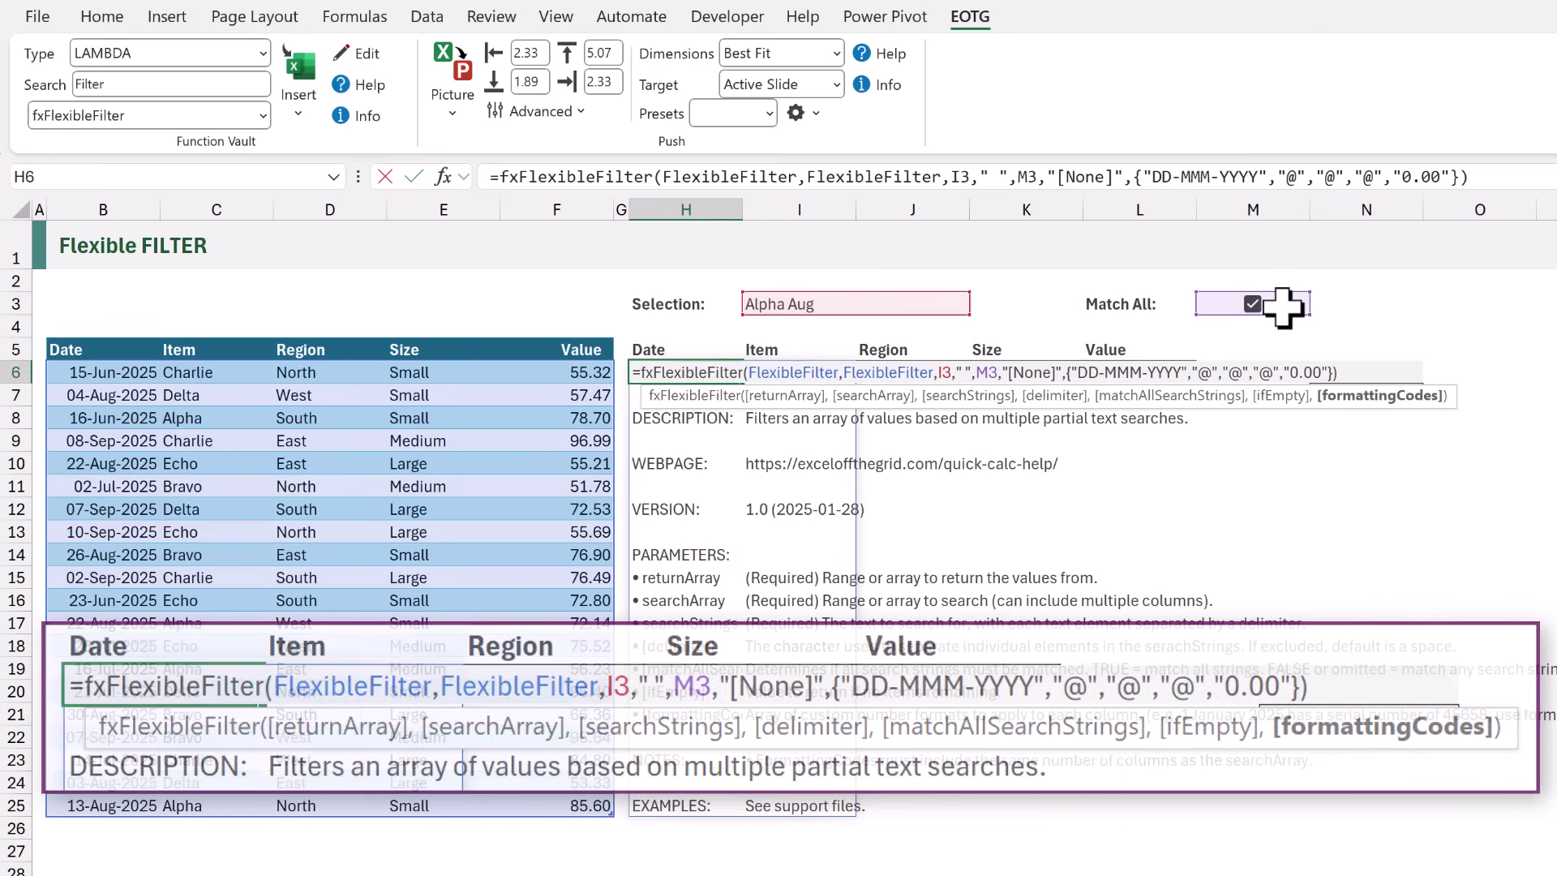
pyautogui.press('Return')
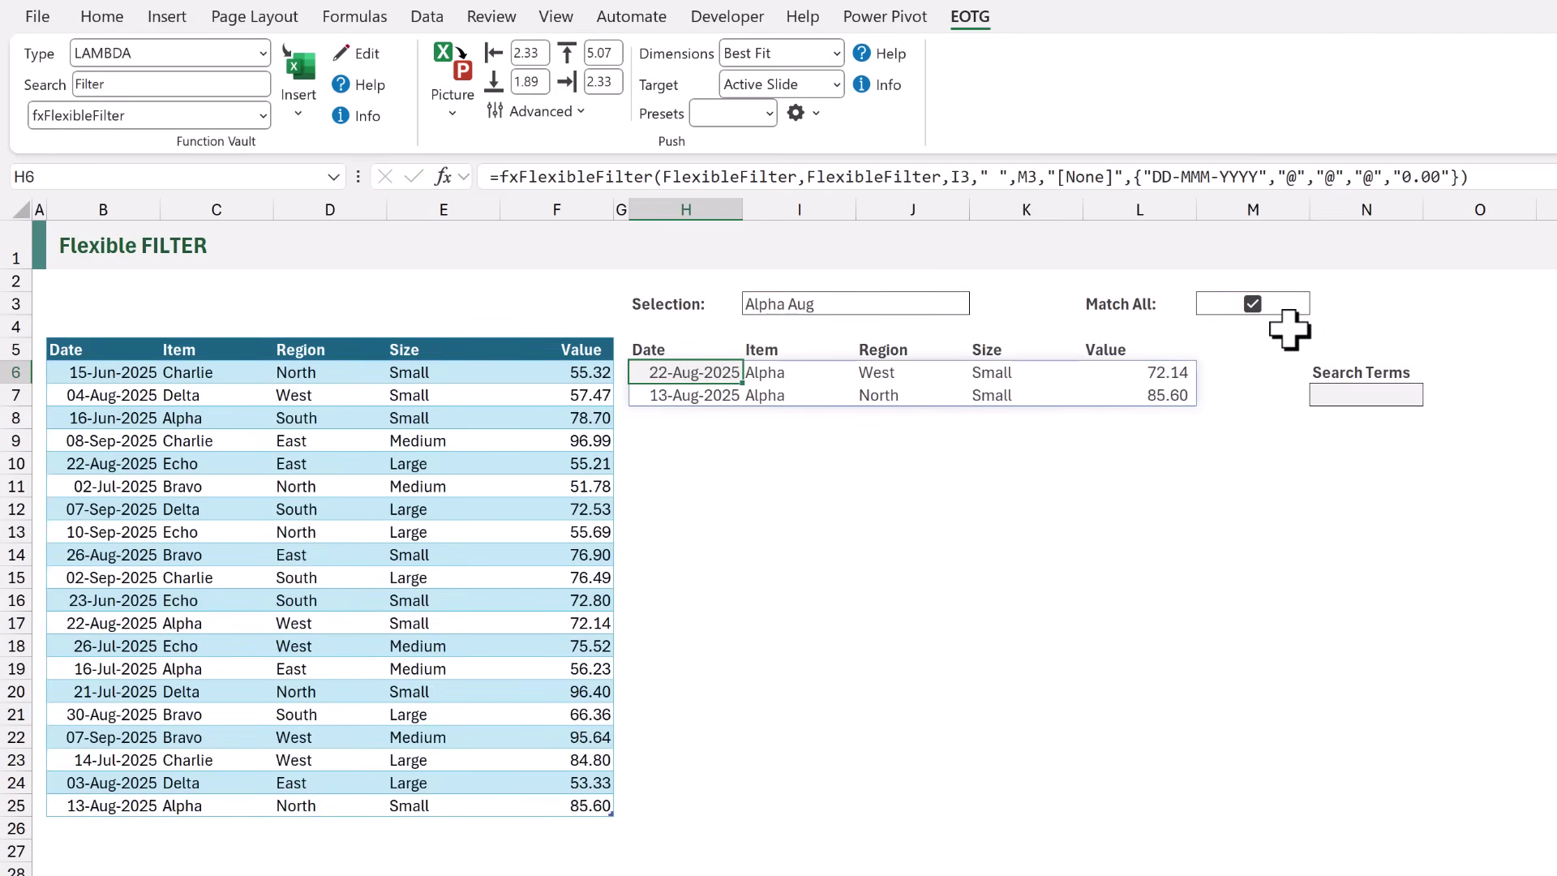
# Untick Match All in M3 so rows matching either Alpha or Aug appear.
pyautogui.click(1252, 304)
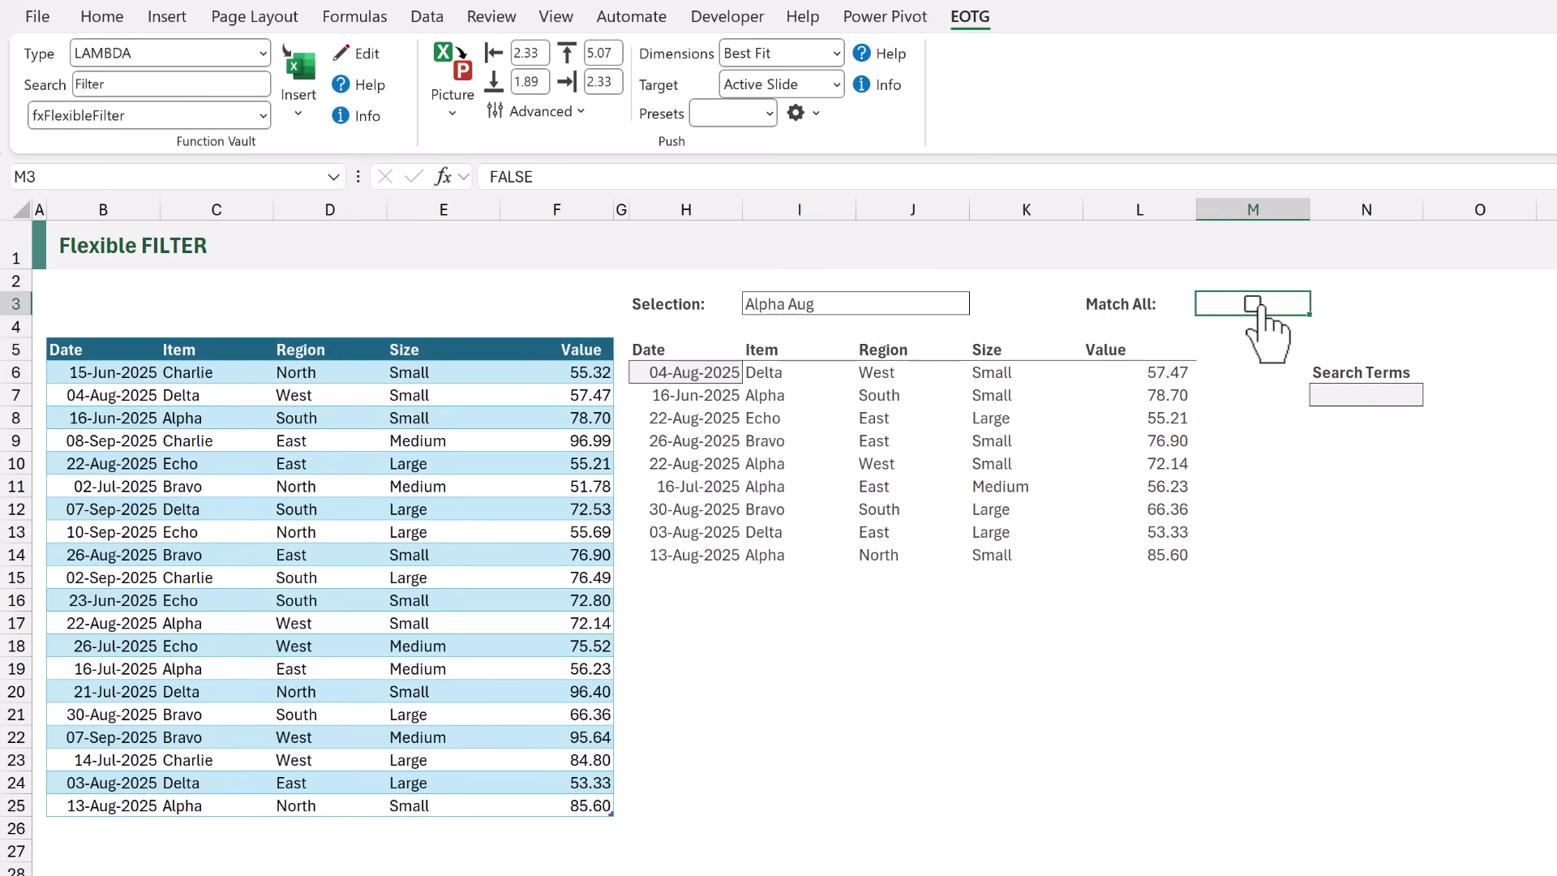